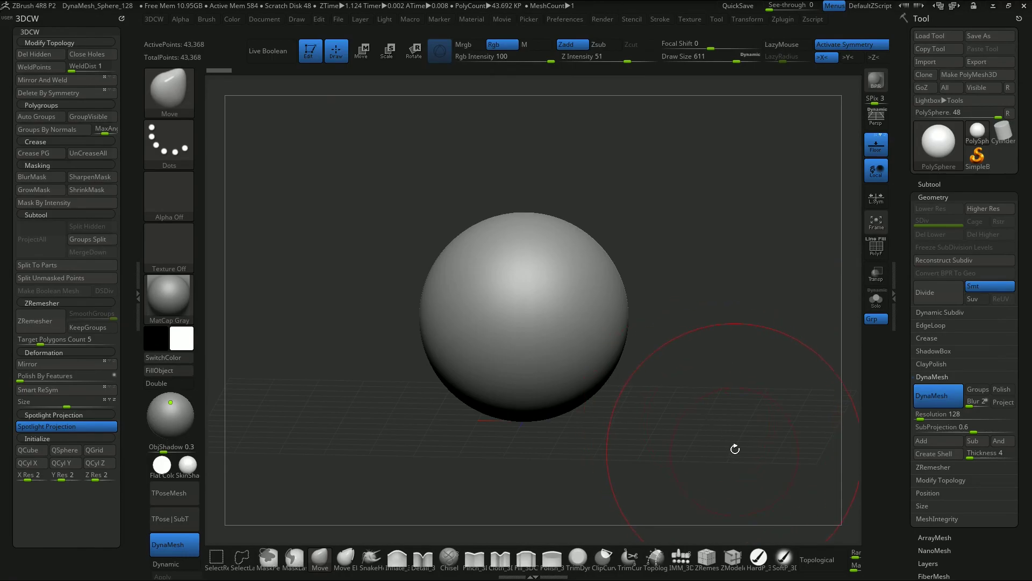
Switch to XnView to look over the character base-mesh and KhnumWIP01.jpg reference images, and minimize both image windows.
mouse_move(733, 430)
left_mouse_down("shift")
mouse_move(724, 402)
mouse_move(695, 392)
mouse_move(727, 381)
left_mouse_up("shift")
left_click_drag(742, 431, 731, 423)
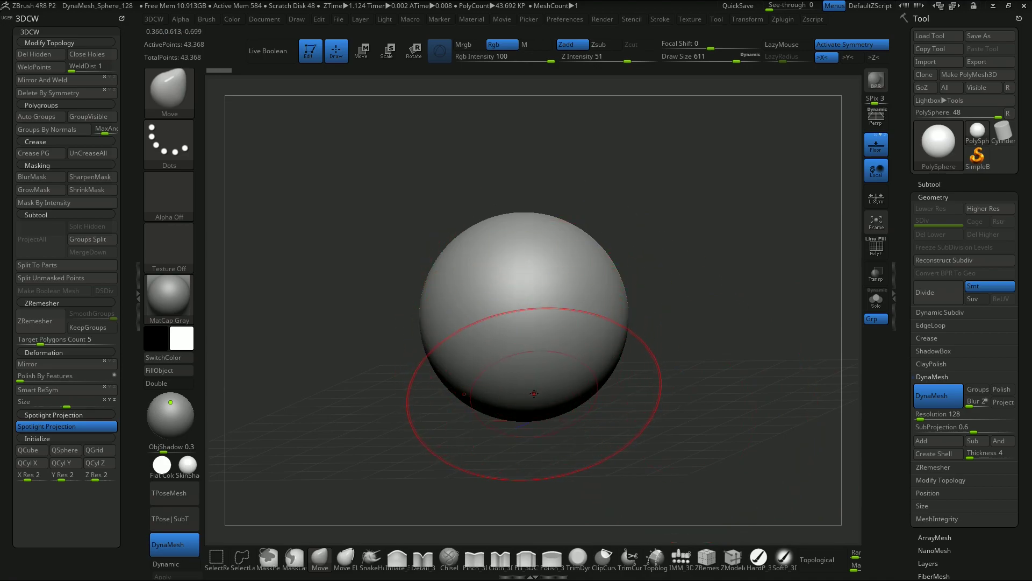
key("alt+Tab")
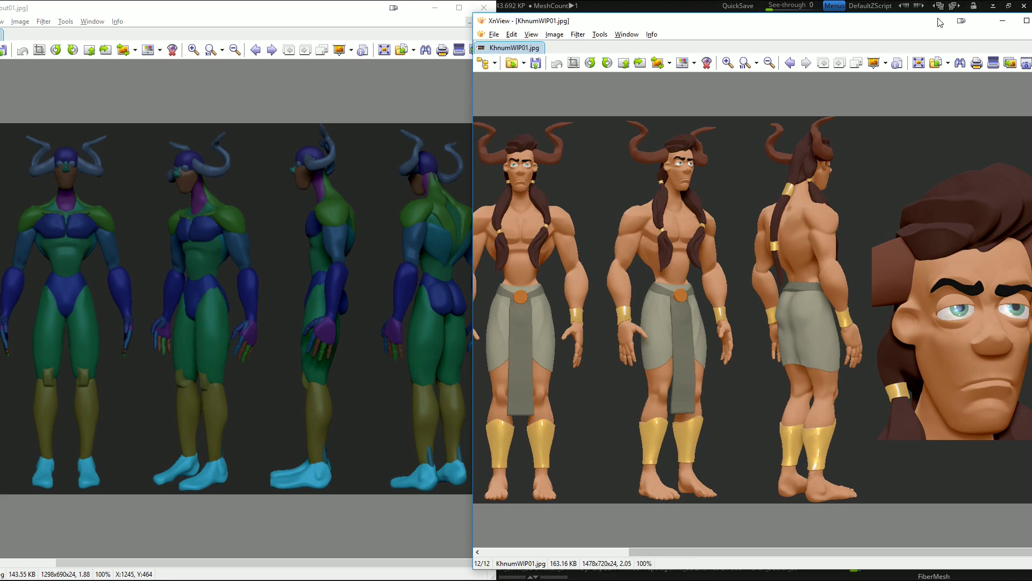
left_click(1003, 21)
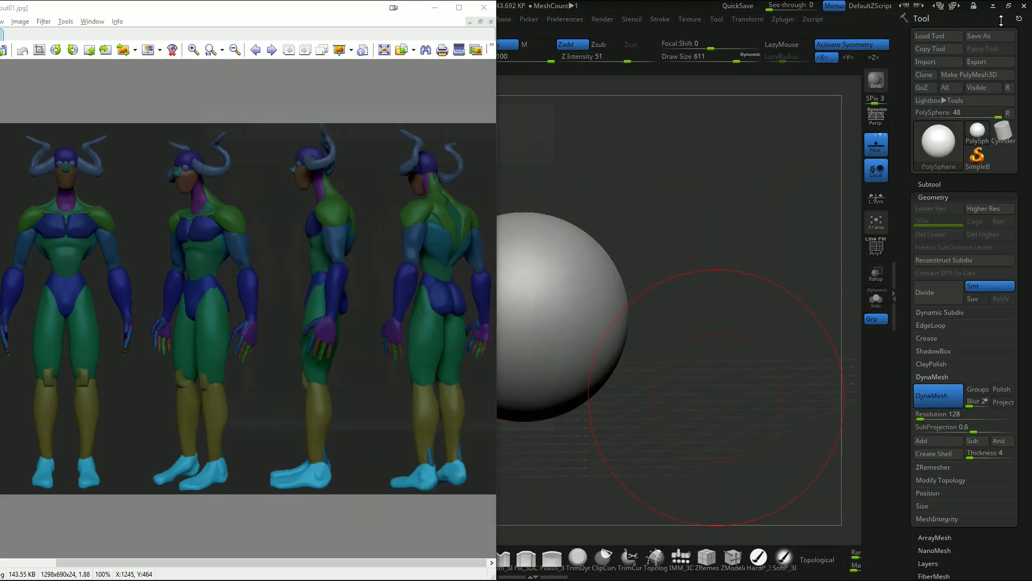
left_click(435, 8)
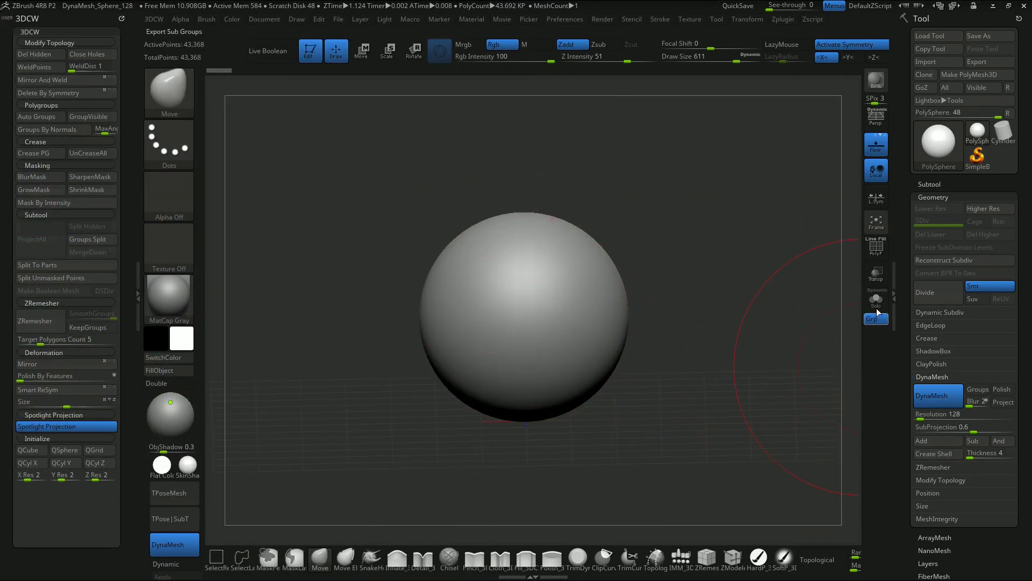
Set the sphere's DynaMesh resolution to 1040.
left_click(876, 250)
left_click(877, 250)
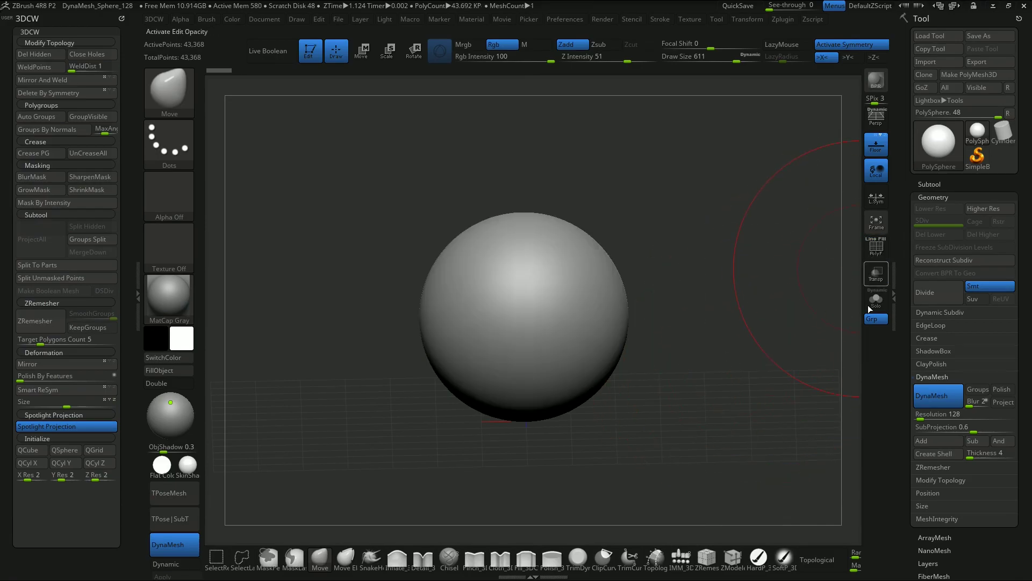
left_click(938, 415)
type("1040")
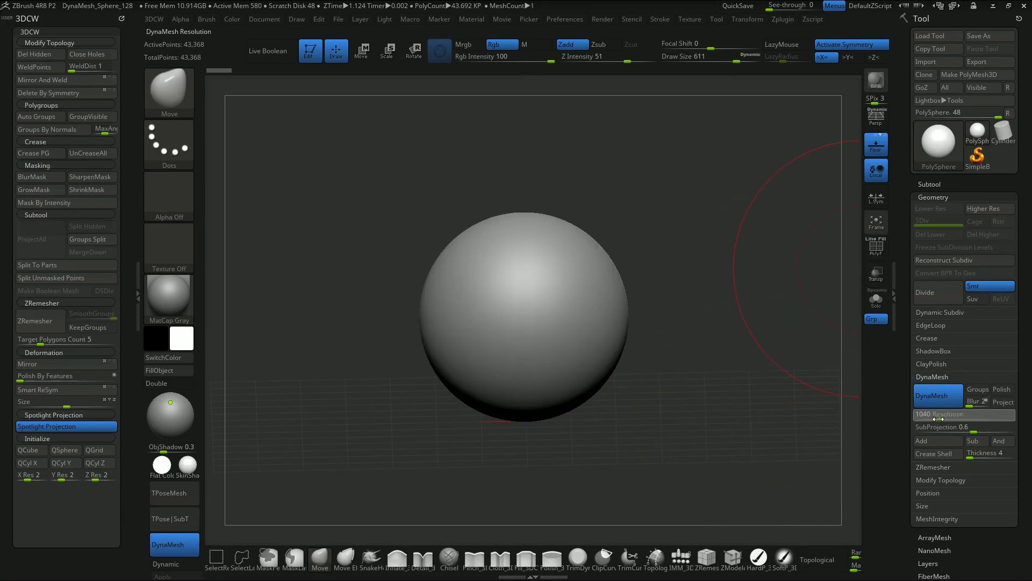
key("Return")
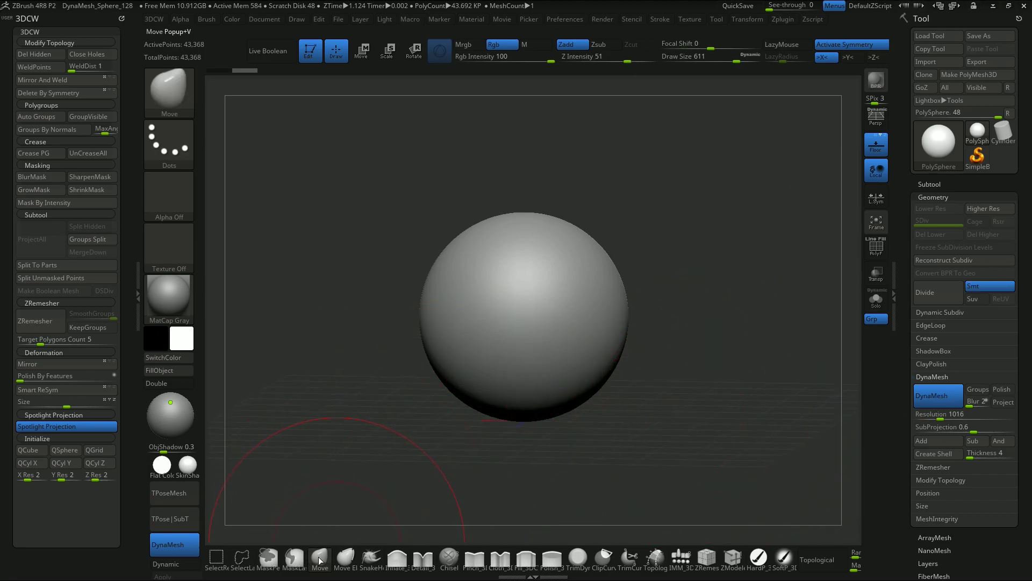
Stretch the sphere's underside downward with the Move brush to start a tapered neck below the head.
left_click_drag(527, 416, 524, 488)
mouse_move(722, 359)
left_mouse_down()
mouse_move(685, 400)
mouse_move(667, 402)
left_mouse_up()
left_click_drag(474, 391, 498, 385)
left_click_drag(538, 471, 530, 552)
mouse_move(696, 449)
left_mouse_down("shift")
mouse_move(710, 466)
mouse_move(651, 420)
mouse_move(640, 373)
left_mouse_up("shift")
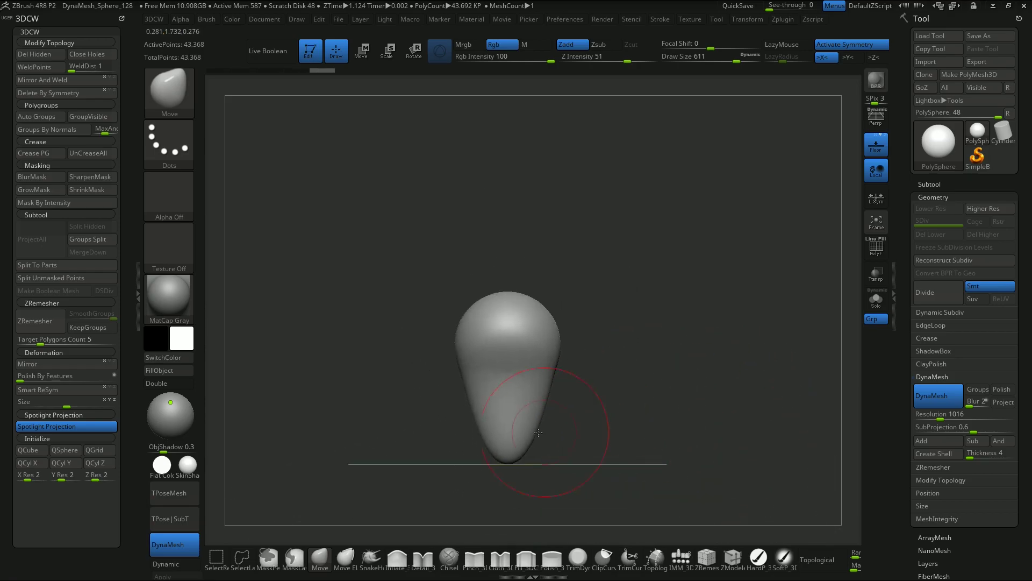
Pull the lower end of the form outward on both sides to begin the shoulders and narrow the neck.
left_click_drag(540, 444, 584, 469)
left_click_drag(542, 400, 534, 397)
left_click_drag(557, 455, 598, 457)
mouse_move(663, 460)
left_mouse_down()
mouse_move(517, 445)
mouse_move(510, 431)
mouse_move(512, 454)
left_mouse_up()
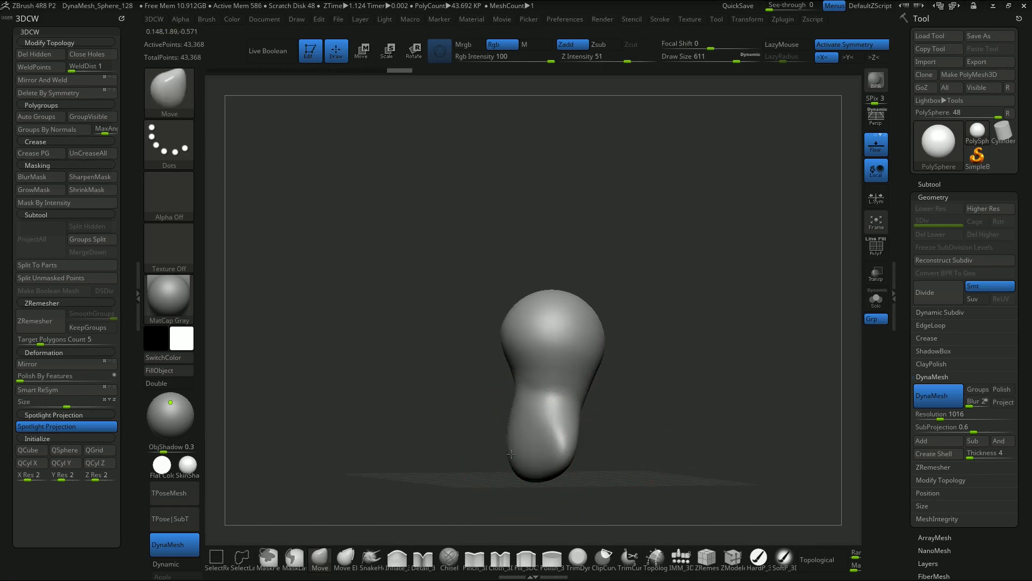
Set the Move brush's draw size to 724 and shape the bust's lower mass, neck and skull.
mouse_move(682, 453)
left_mouse_down()
mouse_move(579, 441)
mouse_move(636, 440)
left_mouse_up()
key("s")
left_click_drag(636, 441, 615, 443)
left_click_drag(553, 450, 613, 465)
left_click_drag(657, 440, 654, 435)
mouse_move(592, 395)
left_mouse_down()
mouse_move(582, 388)
mouse_move(650, 392)
left_mouse_up()
left_click_drag(522, 378, 531, 373)
left_click_drag(510, 338, 517, 338)
left_click_drag(586, 302, 580, 303)
left_click_drag(519, 379, 527, 377)
Widen the shoulder base symmetrically and pull in the neck with the Move brush.
left_click_drag(657, 437, 690, 448)
left_click_drag(553, 454, 548, 446, "shift")
left_click_drag(603, 442, 616, 450)
left_click_drag(507, 459, 501, 465)
left_click_drag(671, 412, 712, 457)
mouse_move(519, 448)
left_mouse_down("shift")
mouse_move(470, 401)
mouse_move(469, 419)
left_mouse_up("shift")
mouse_move(668, 419)
left_mouse_down("shift")
mouse_move(688, 358)
mouse_move(620, 399)
mouse_move(677, 422)
mouse_move(669, 418)
mouse_move(703, 417)
left_mouse_up("shift")
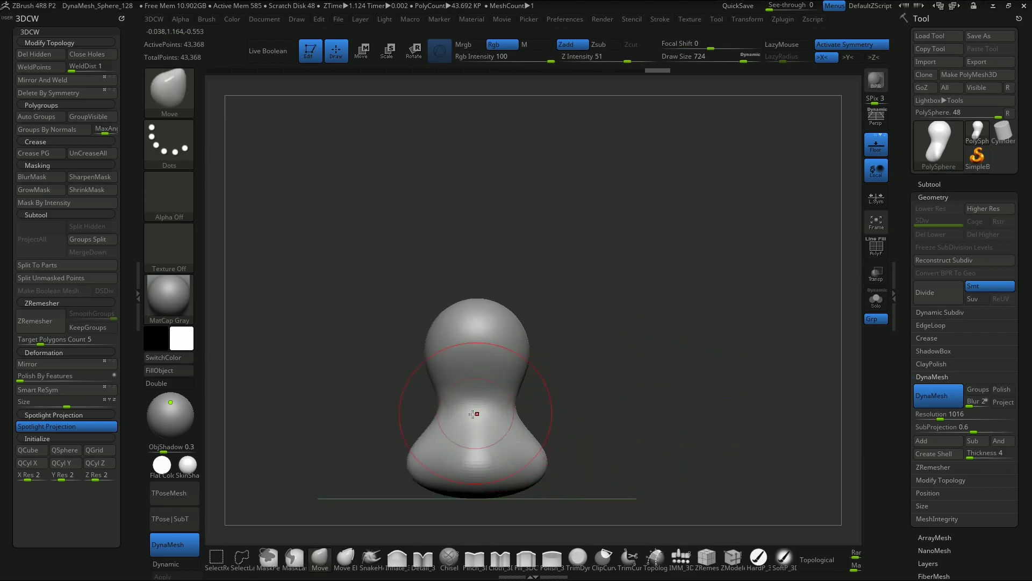
left_click_drag(524, 394, 507, 406)
left_click_drag(573, 401, 628, 434)
mouse_move(578, 423)
left_mouse_down()
mouse_move(653, 414)
mouse_move(652, 401)
mouse_move(632, 401)
left_mouse_up()
Reduce the draw size to 358 and shape the face profile with a recessed eye area and a projecting chin.
key("s")
left_click_drag(669, 346, 587, 352)
mouse_move(471, 380)
left_mouse_down()
mouse_move(480, 378)
mouse_move(459, 378)
mouse_move(471, 379)
left_mouse_up()
left_click_drag(639, 389, 688, 384)
left_click_drag(468, 379, 475, 382)
left_click_drag(466, 382, 465, 390)
left_click_drag(710, 375, 668, 371)
left_click_drag(462, 380, 460, 383)
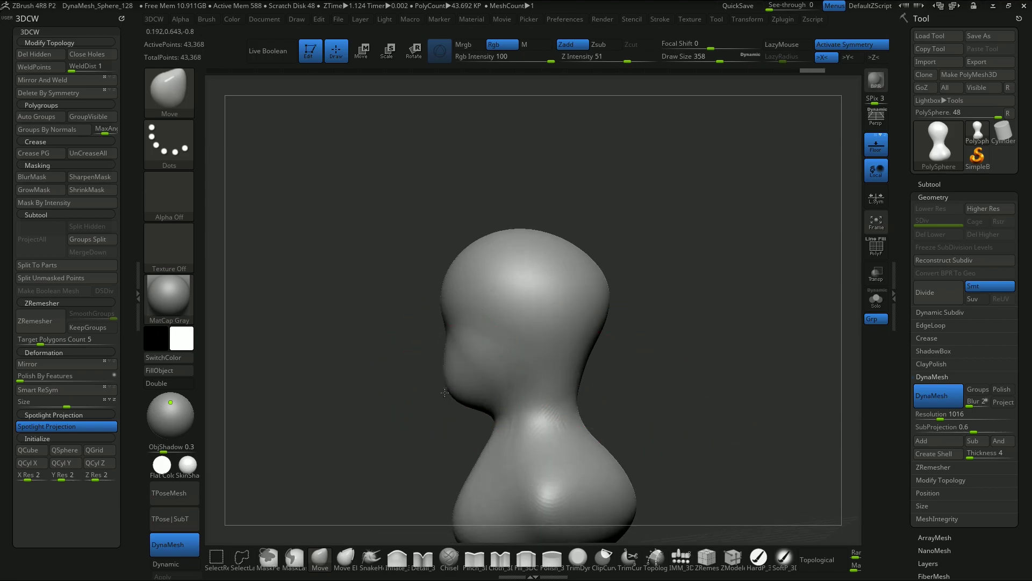
Refine the jaw and neck sides, and remesh the stretched bust with DynaMesh.
left_click_drag(645, 376, 691, 373)
left_click_drag(591, 373, 669, 339)
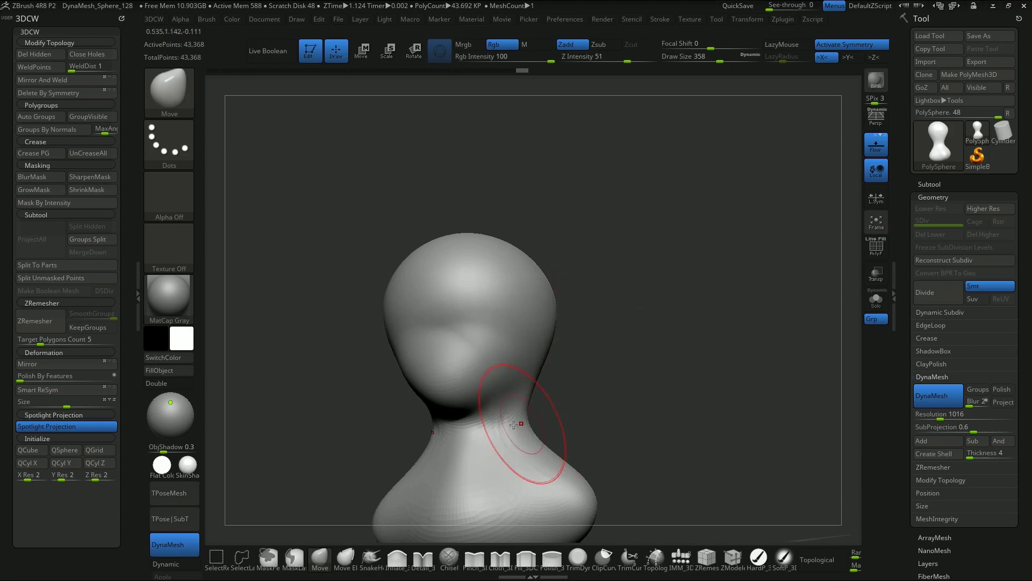
left_click_drag(533, 425, 629, 376)
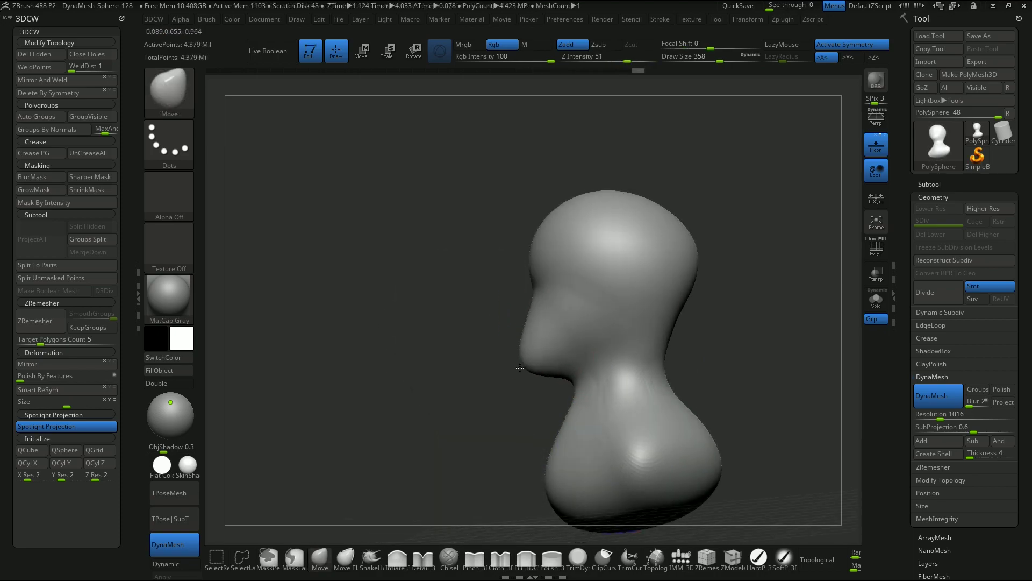
Set the draw size to 492 and reshape the head's outline, neck and shoulders with the Move brush.
key("s")
left_click_drag(491, 244, 499, 244)
left_click_drag(715, 318, 806, 344)
mouse_move(631, 325)
left_mouse_down()
mouse_move(602, 356)
mouse_move(604, 377)
left_mouse_up()
left_click_drag(670, 344, 725, 362)
left_click_drag(619, 332, 632, 334)
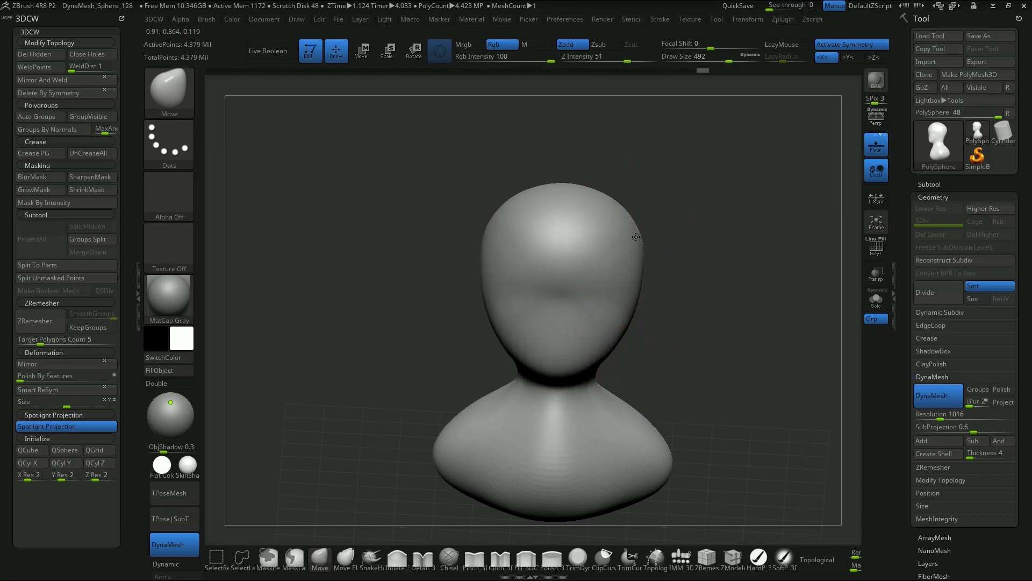
Adjust the sides of the head and the chin profile with the Move brush.
mouse_move(652, 243)
left_mouse_down()
mouse_move(721, 221)
mouse_move(709, 222)
left_mouse_up()
left_click_drag(788, 175, 705, 193)
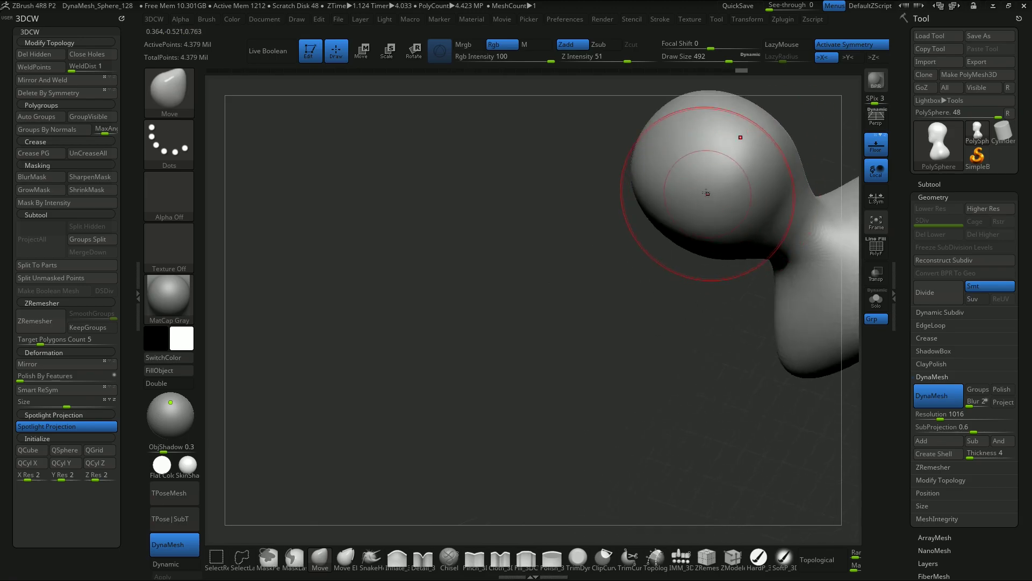
mouse_move(608, 357)
left_mouse_down()
mouse_move(677, 269)
mouse_move(633, 301)
left_mouse_up()
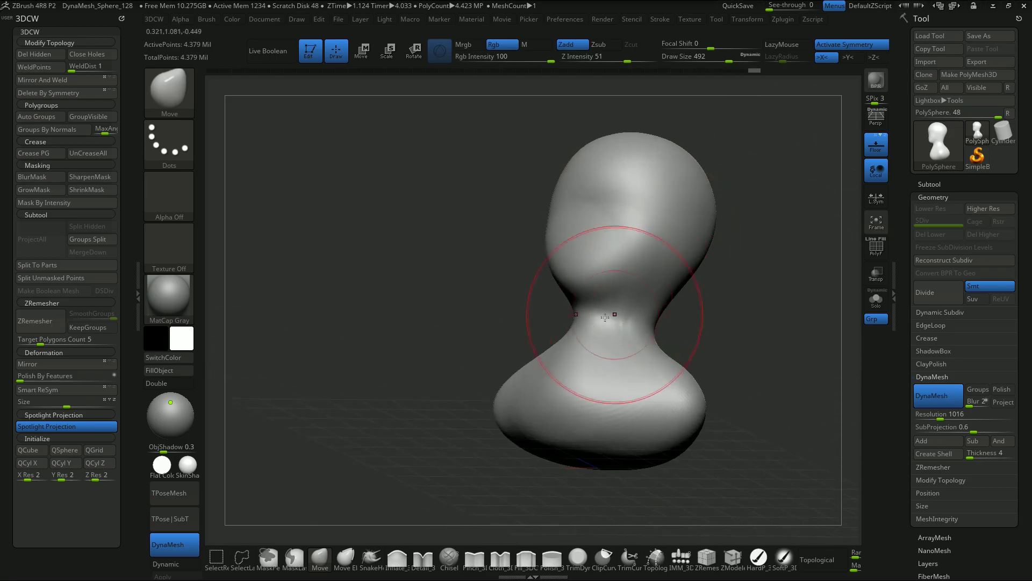
left_click_drag(732, 308, 697, 300, "shift")
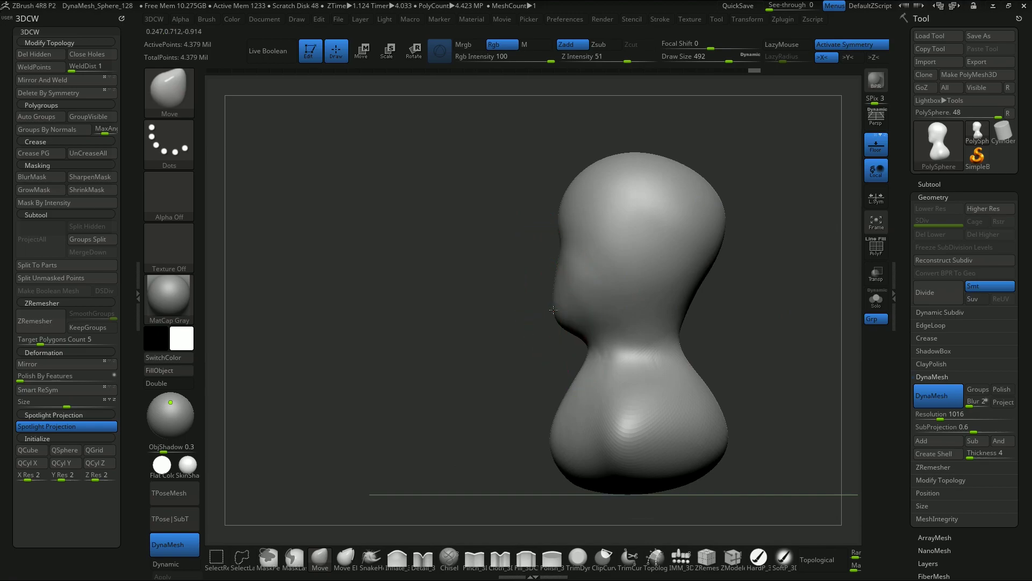
left_click_drag(553, 310, 549, 302)
Pull the chest forward and refine the chin and jaw profile from several angles.
left_click_drag(572, 380, 629, 407)
left_click_drag(754, 355, 769, 430)
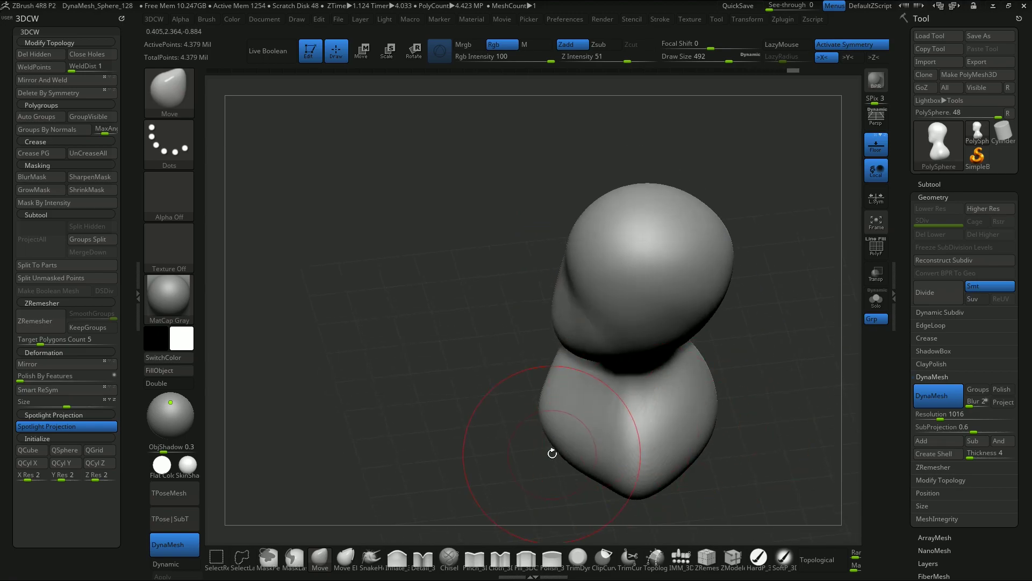
left_click_drag(582, 470, 570, 485)
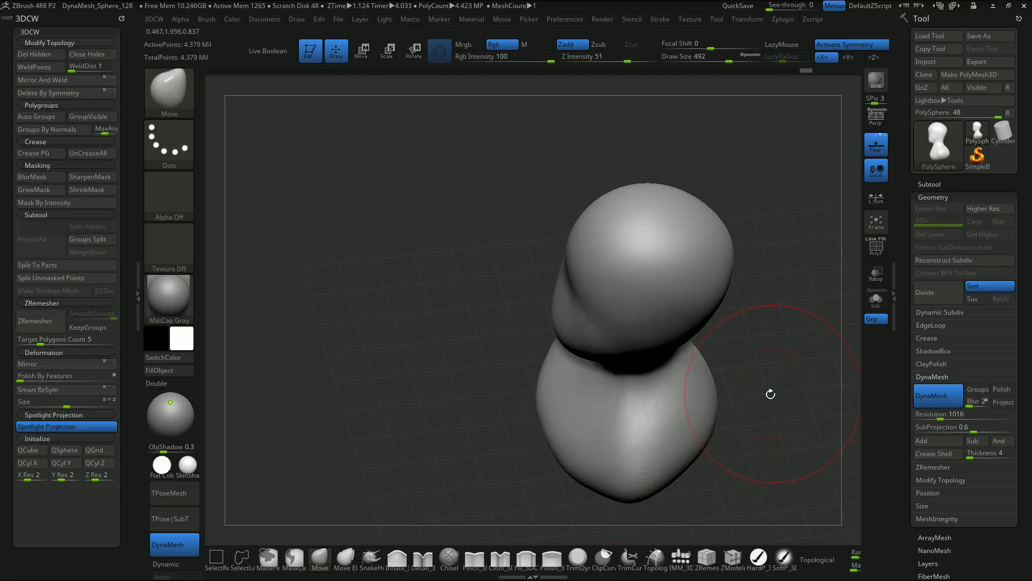
mouse_move(776, 394)
left_mouse_down()
mouse_move(710, 394)
mouse_move(682, 369)
mouse_move(747, 375)
mouse_move(637, 374)
mouse_move(701, 364)
mouse_move(643, 356)
left_mouse_up()
left_click_drag(573, 332, 570, 338, "shift")
left_click_drag(726, 302, 721, 269)
left_click_drag(548, 360, 556, 348, "shift")
left_click_drag(640, 318, 740, 304)
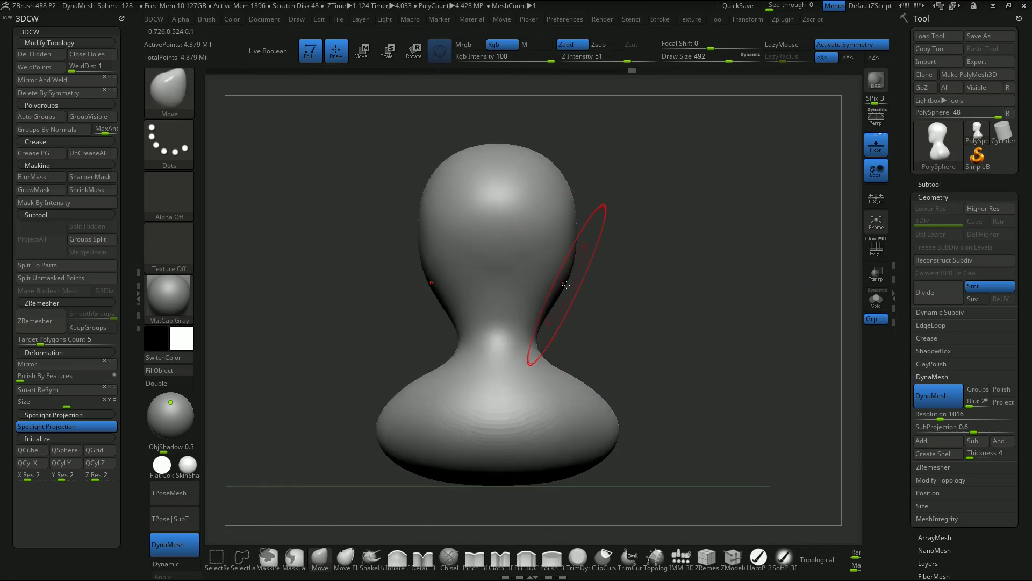
Fill out the rear sides of the jaw and adjust the back of the neck and shoulders.
left_click_drag(565, 285, 575, 288)
left_click_drag(648, 279, 723, 285)
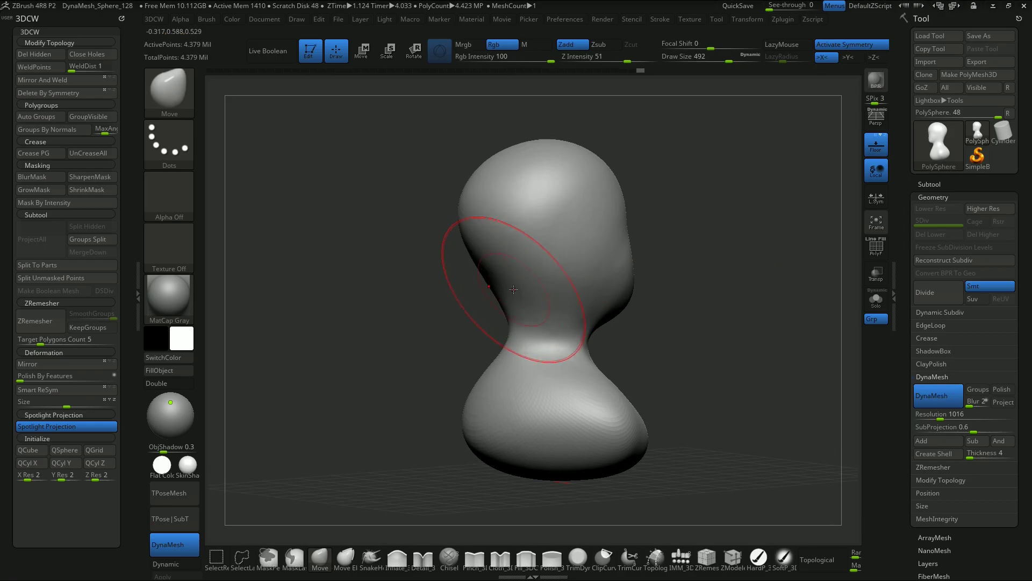
left_click_drag(503, 382, 506, 372)
mouse_move(753, 362)
left_mouse_down("shift")
mouse_move(698, 382)
mouse_move(684, 371)
left_mouse_up("shift")
Reduce the draw size to 192 and pull a long, rounded nose out of the middle of the face.
key("space")
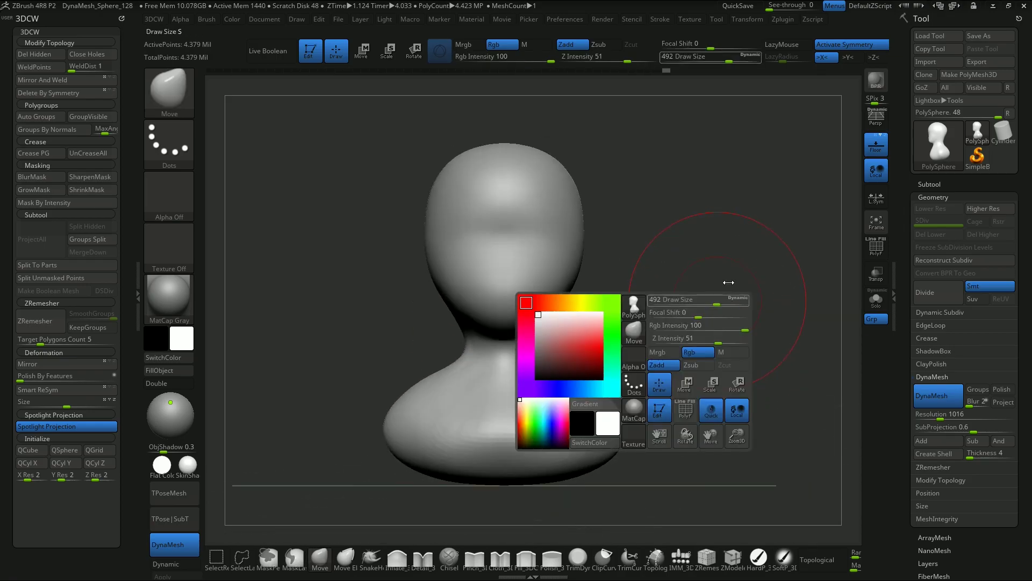
key("s")
left_click_drag(700, 310, 676, 311)
mouse_move(721, 334)
left_mouse_down()
mouse_move(640, 346)
mouse_move(742, 337)
mouse_move(765, 391)
mouse_move(653, 371)
left_mouse_up()
mouse_move(314, 321)
left_mouse_down()
mouse_move(404, 331)
mouse_move(398, 378)
left_mouse_up()
left_click_drag(758, 378, 668, 386)
mouse_move(406, 332)
left_mouse_down()
mouse_move(388, 350)
mouse_move(314, 361)
left_mouse_up()
left_click_drag(325, 411, 422, 320)
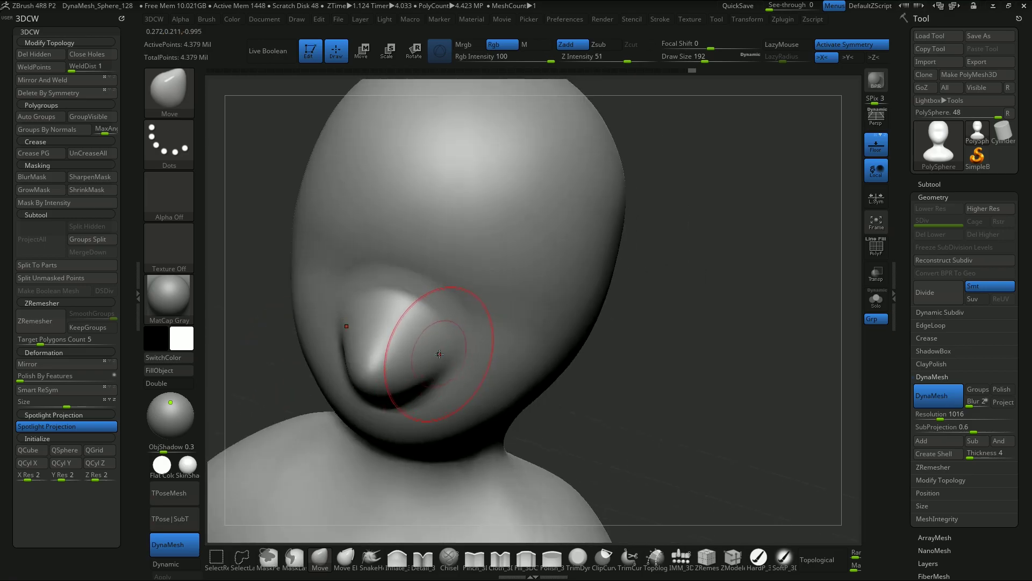
mouse_move(593, 360)
left_mouse_down()
mouse_move(721, 408)
mouse_move(712, 368)
mouse_move(473, 322)
mouse_move(425, 301)
left_mouse_up()
left_click_drag(372, 230, 619, 237)
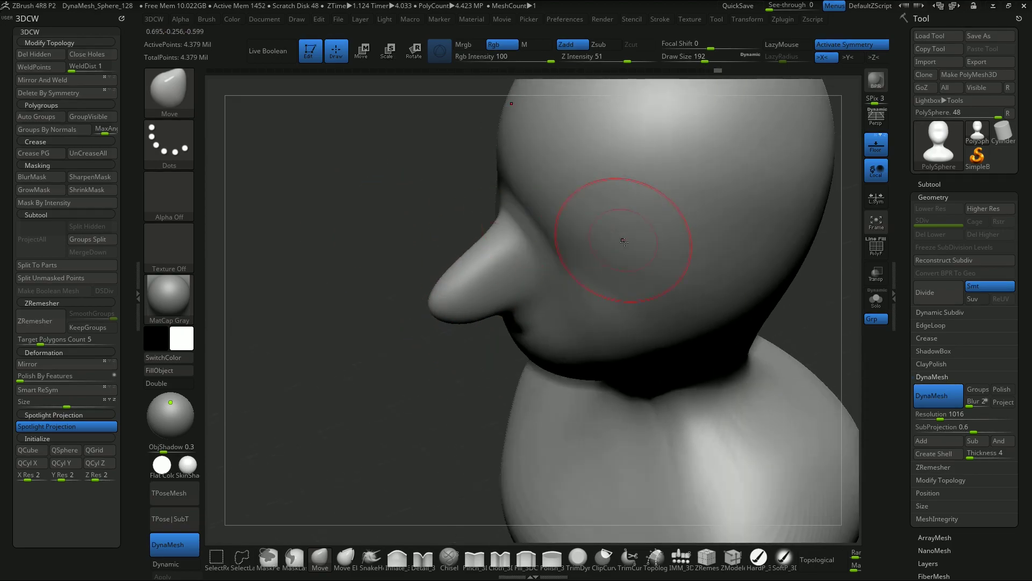
Push in symmetrical eye sockets beneath the brow and shape the cheeks on both sides of the nose.
left_click_drag(567, 259, 596, 252)
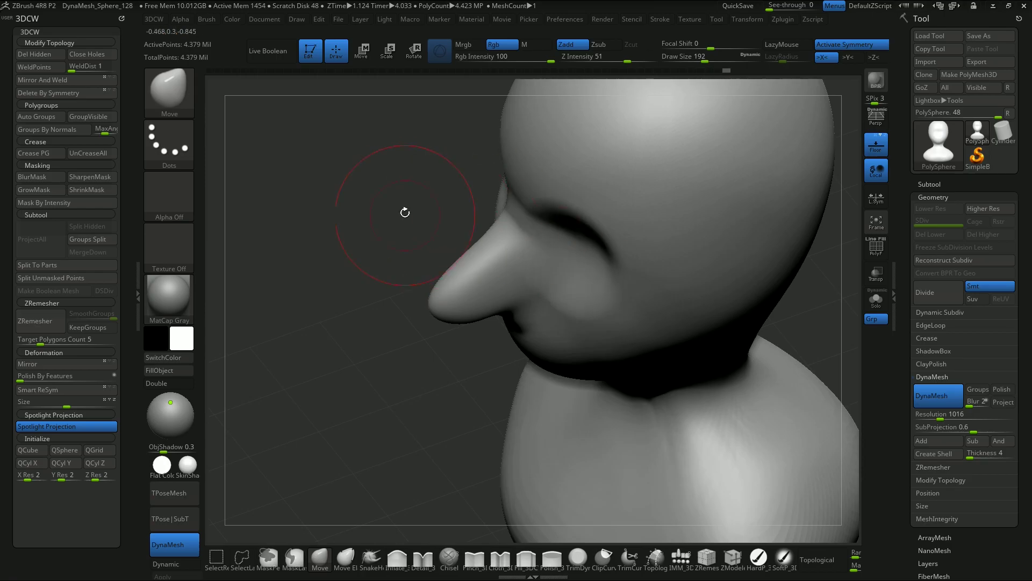
left_click_drag(405, 212, 479, 223)
left_click_drag(590, 250, 592, 246)
mouse_move(772, 404)
left_mouse_down()
mouse_move(797, 408)
mouse_move(751, 339)
mouse_move(744, 278)
mouse_move(796, 237)
mouse_move(641, 227)
left_mouse_up()
left_click_drag(752, 290, 774, 229)
left_click_drag(574, 225, 570, 215)
left_click_drag(756, 273, 699, 259)
mouse_move(559, 223)
left_mouse_down()
mouse_move(560, 211)
mouse_move(633, 223)
left_mouse_up()
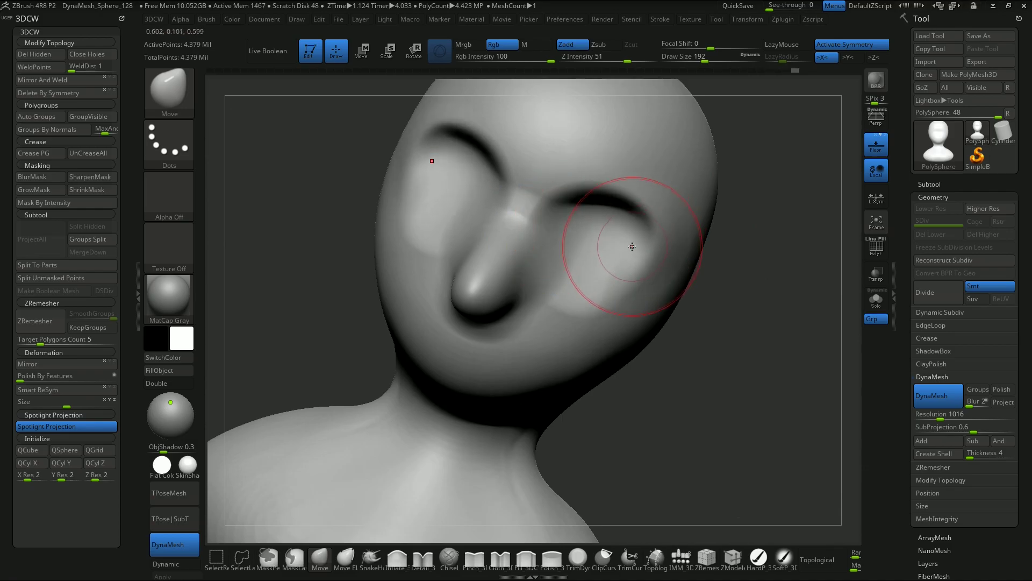
left_click_drag(774, 321, 583, 254)
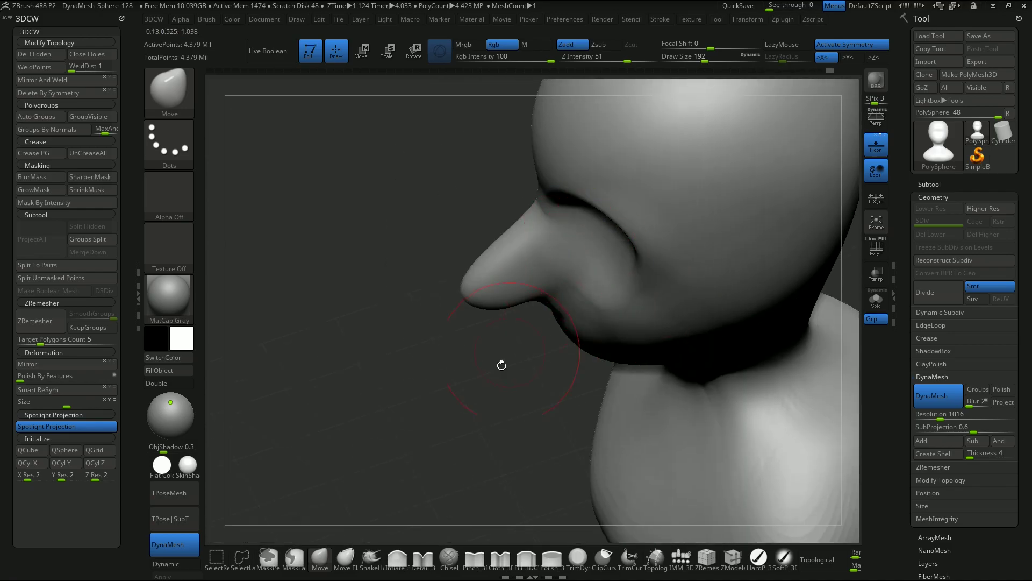
Shape the mouth area and chin beneath the nose, using a draw size of 234 for the jaw.
left_click_drag(524, 336, 672, 328)
left_click_drag(730, 353, 523, 323)
left_click_drag(529, 359, 502, 336)
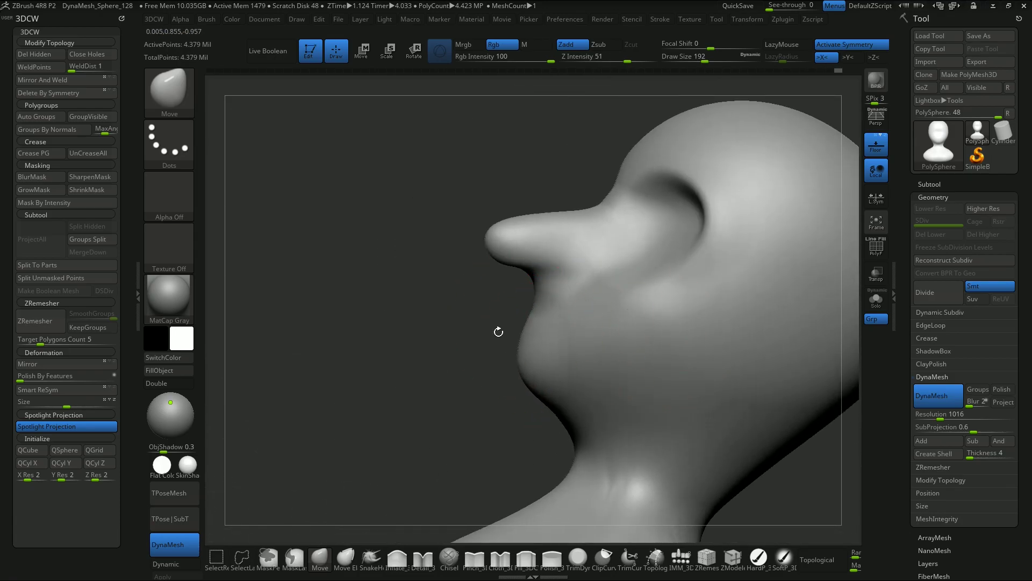
key("bracketright")
left_click_drag(507, 380, 575, 400)
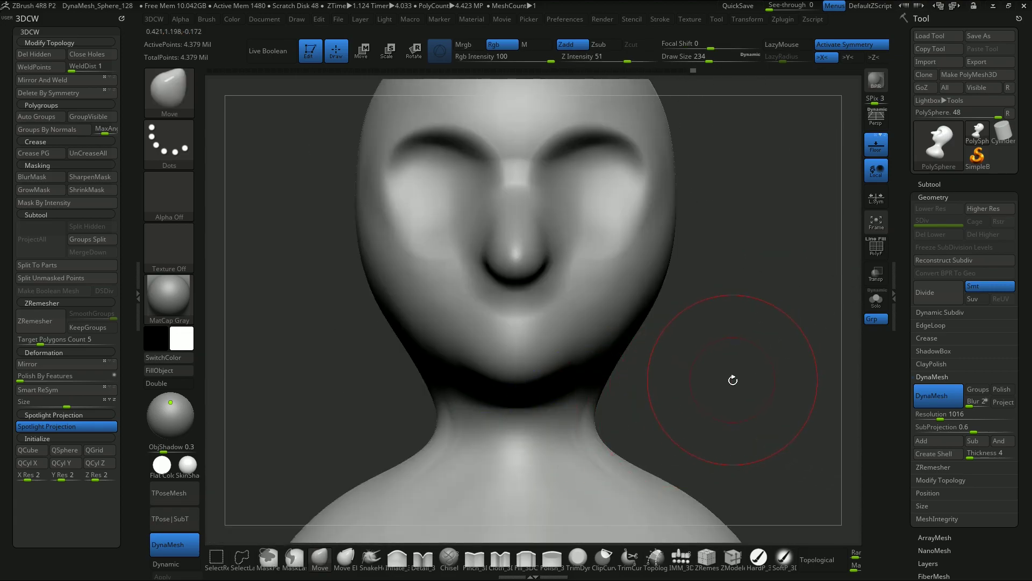
left_click_drag(732, 380, 638, 339, "alt")
mouse_move(685, 371)
left_mouse_down()
mouse_move(655, 380)
mouse_move(710, 376)
mouse_move(726, 379)
mouse_move(667, 387)
mouse_move(733, 388)
left_mouse_up()
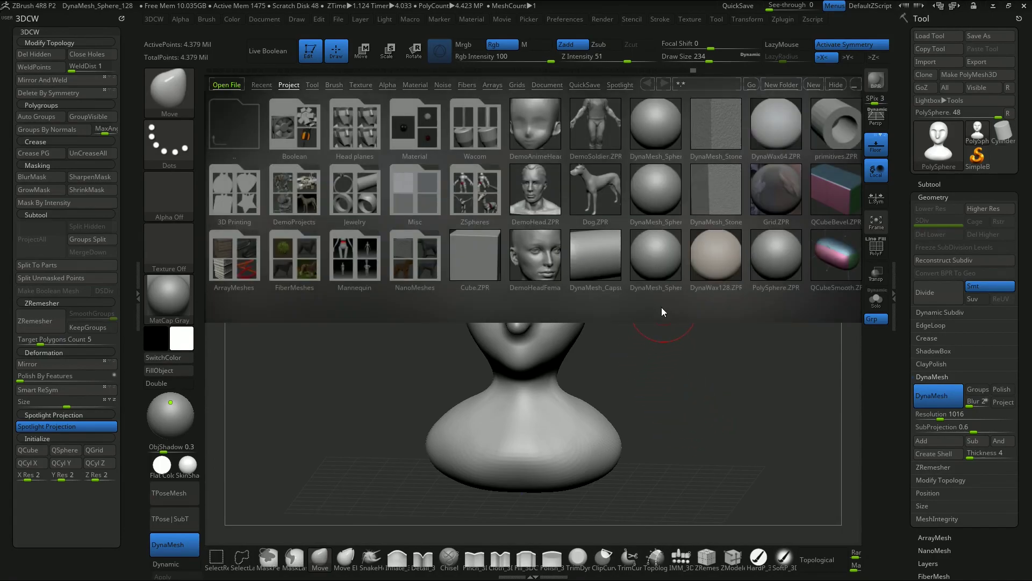
Load the PolySphere.ZPR project from the library and display the mesh's wireframe.
double_click(778, 263)
left_click(544, 333)
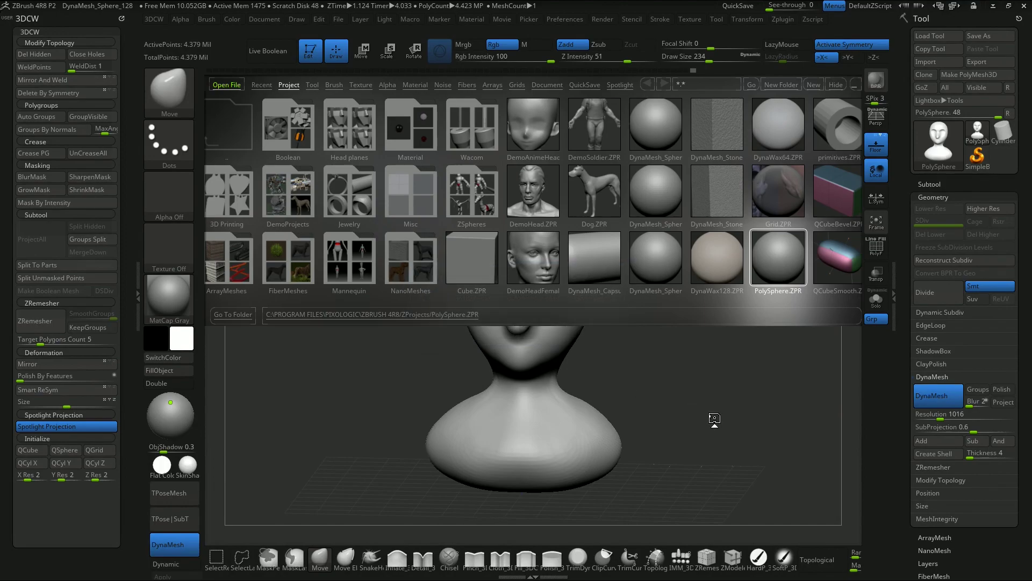
left_click(876, 249)
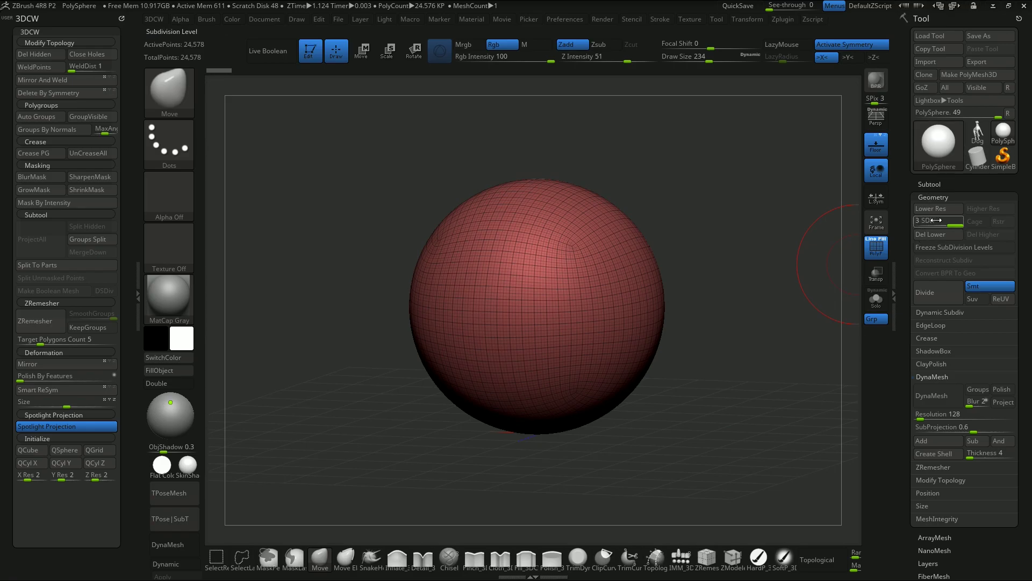
Compare the sphere's mesh at subdivision level 1 and level 3.
left_click_drag(955, 225, 733, 254)
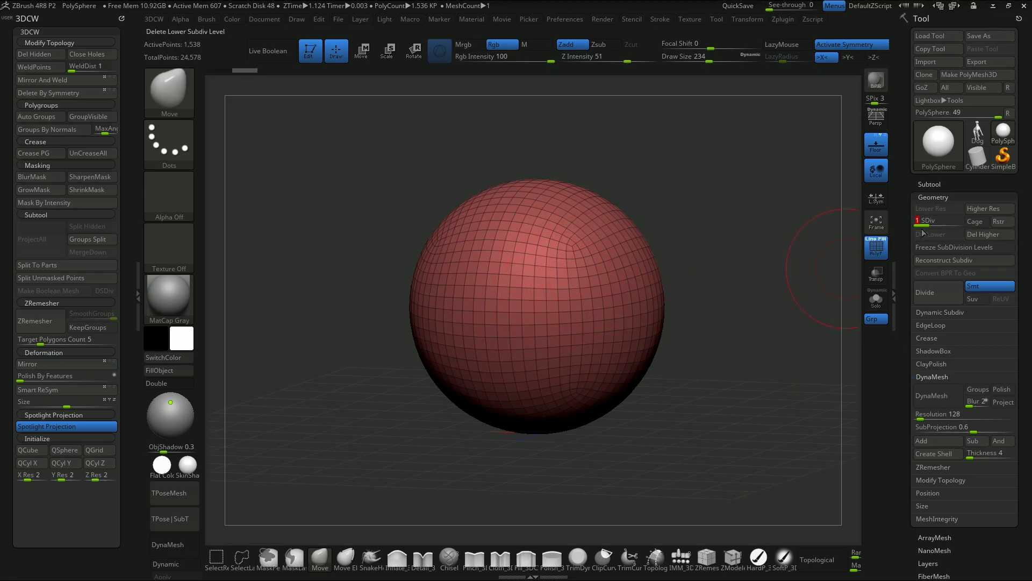
left_click_drag(922, 225, 972, 227)
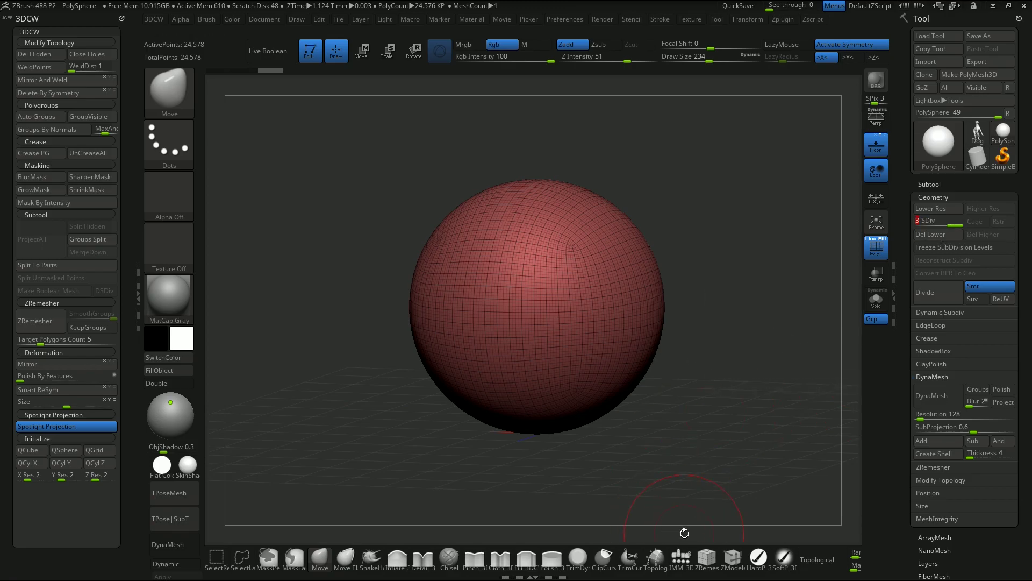
Choose the custom IMM_3DCW insert-mesh brush containing spheres, cubes and cylinders.
left_click(680, 562)
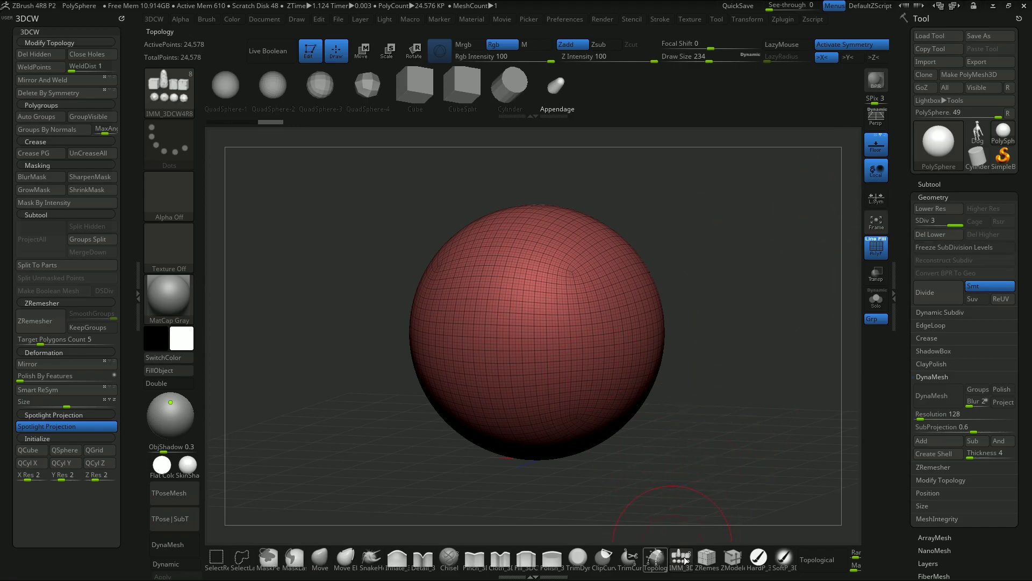
Pick the QuadSphere-2 insert mesh and delete the PolySphere's lower subdivision levels.
key("b")
key("m")
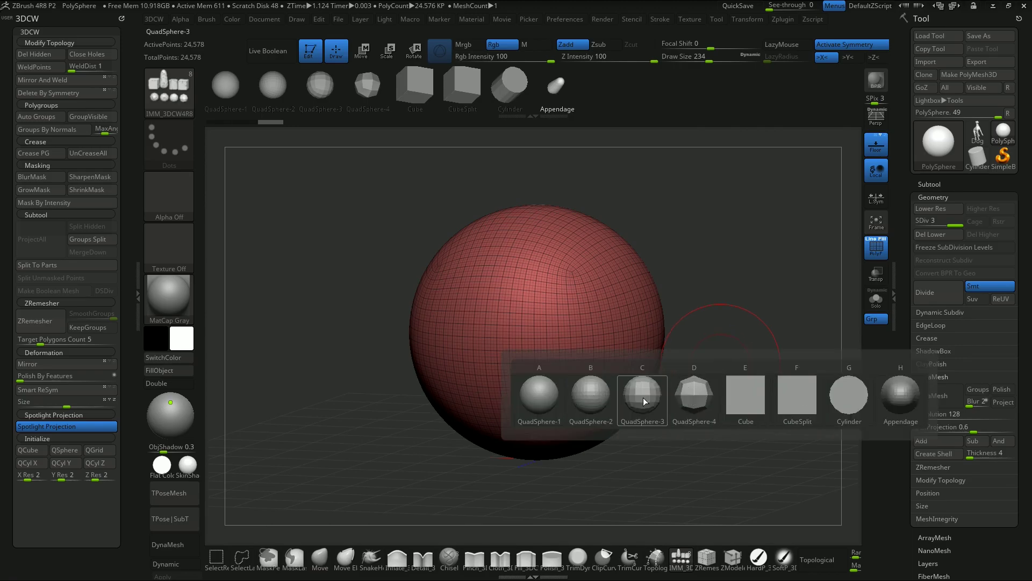
left_click(588, 399)
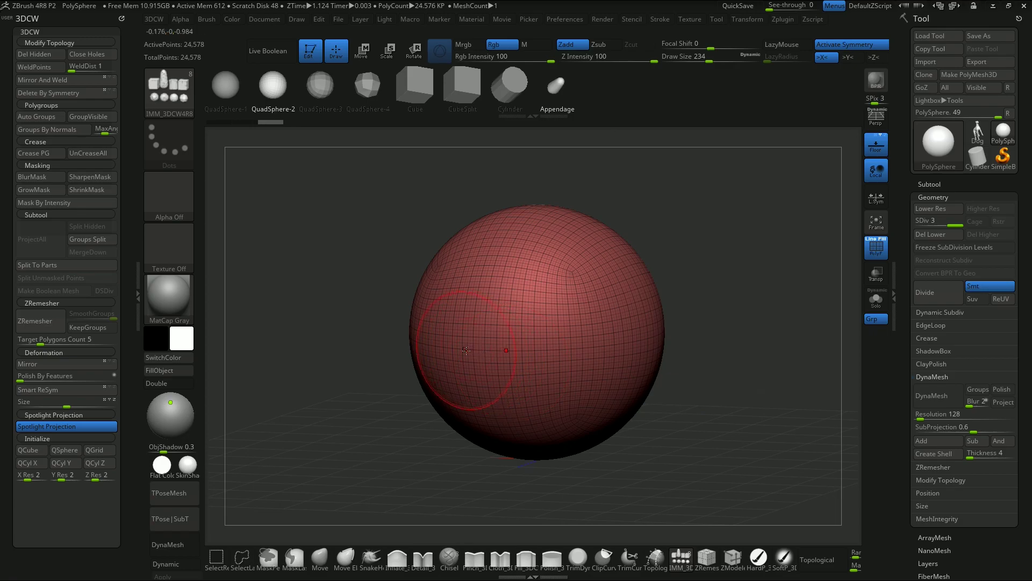
left_click(476, 352)
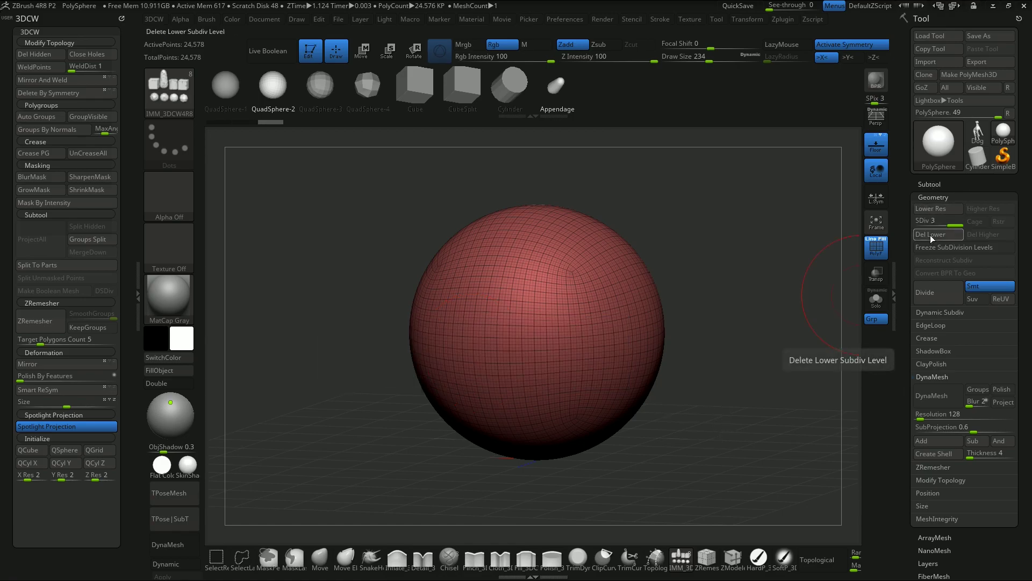
left_click(931, 236)
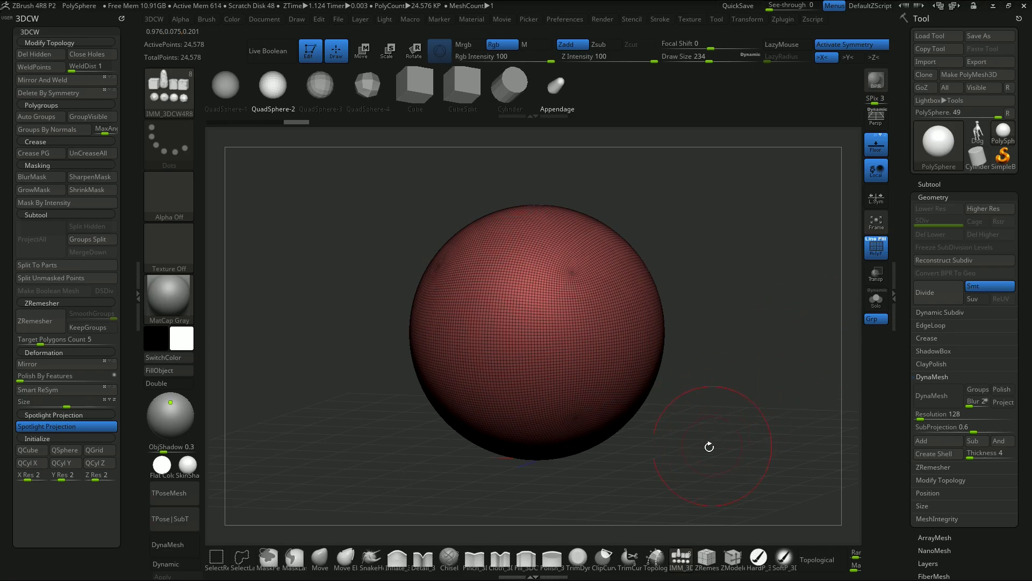
mouse_move(707, 473)
left_mouse_down()
mouse_move(655, 392)
mouse_move(722, 385)
mouse_move(739, 351)
mouse_move(733, 334)
left_mouse_up()
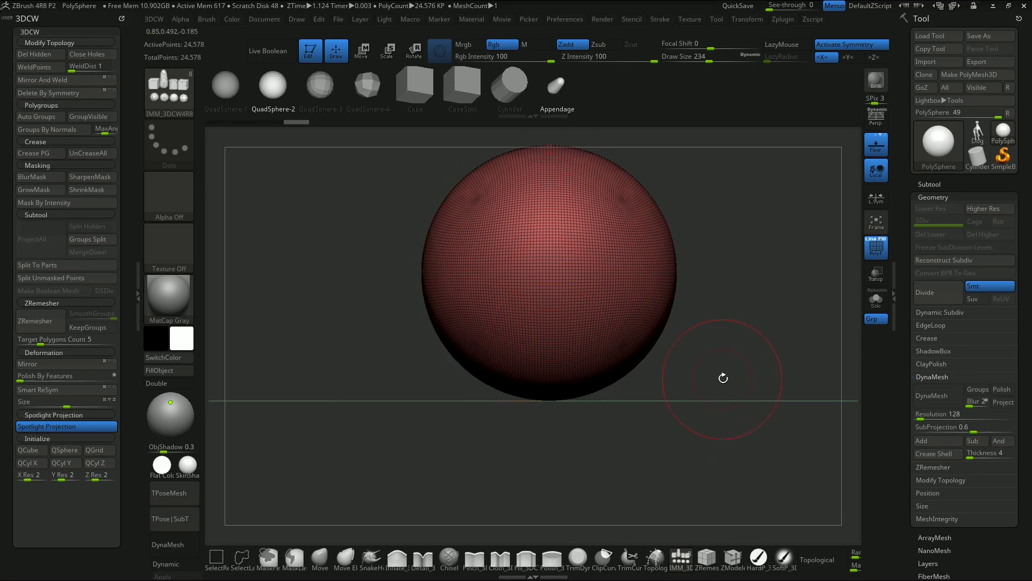
left_click_drag(754, 353, 753, 398)
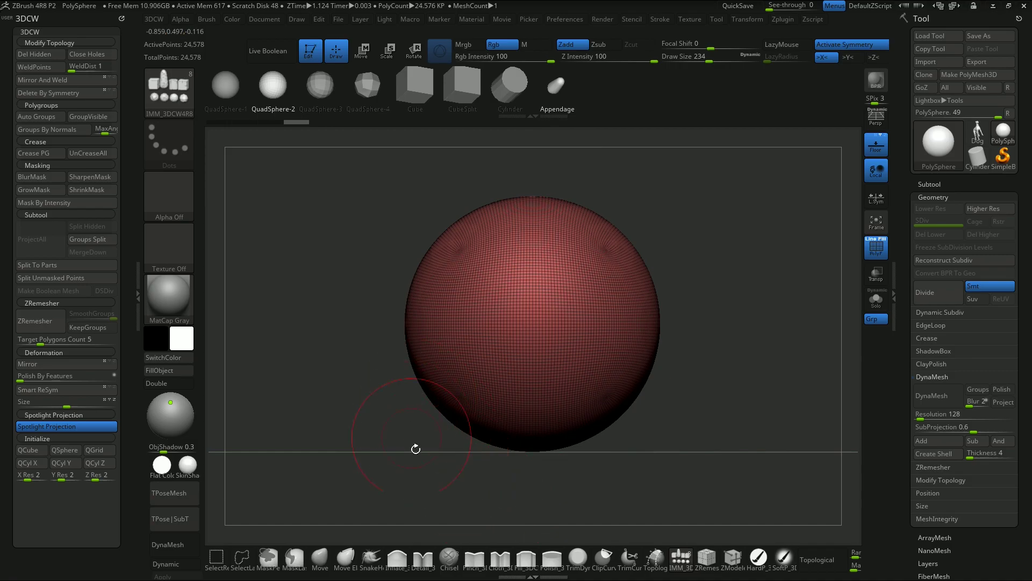
mouse_move(734, 417)
left_mouse_down()
mouse_move(745, 404)
mouse_move(753, 412)
left_mouse_up()
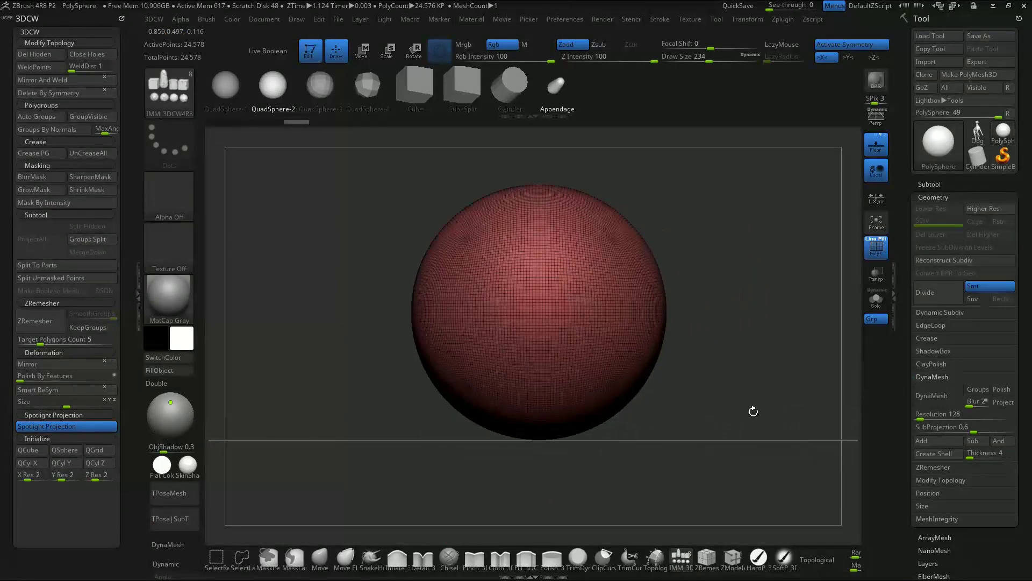
Flatten the PolySphere slightly along the Y axis with the transform gizmo, then return to Draw mode.
left_click(360, 53)
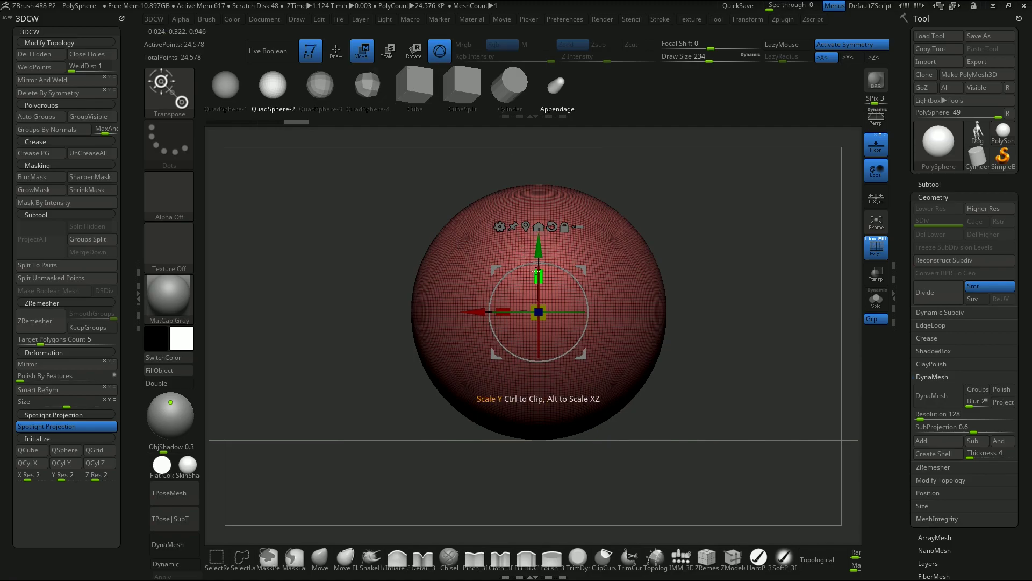
left_click_drag(537, 271, 536, 281)
mouse_move(677, 398)
left_mouse_down()
mouse_move(640, 400)
mouse_move(667, 395)
left_mouse_up()
key("q")
left_click_drag(703, 434, 717, 432)
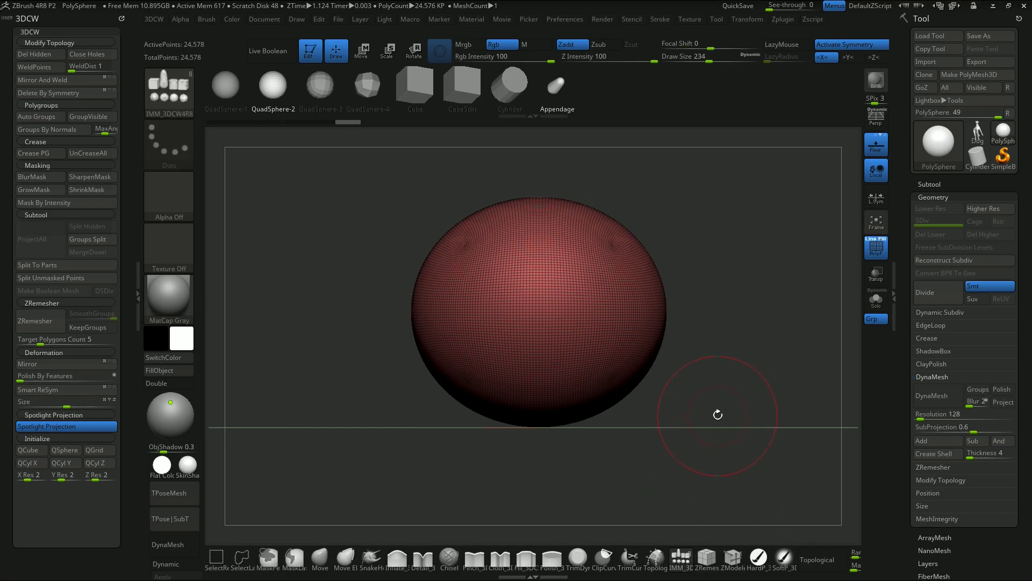
Try inserting a small QuadSphere-2 on one lower side of the flattened sphere with symmetry off.
key("m")
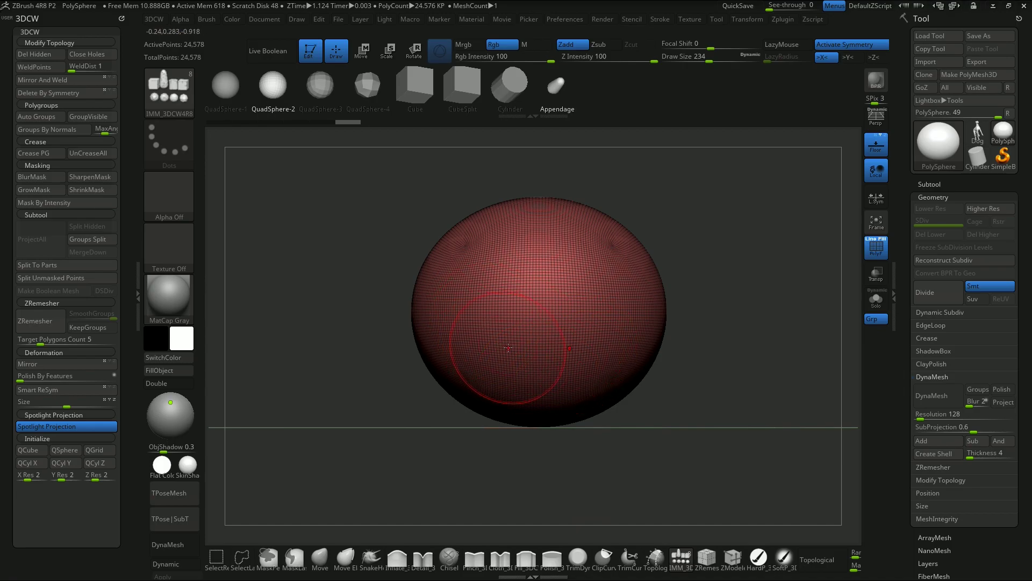
key("x")
key("x")
key("x")
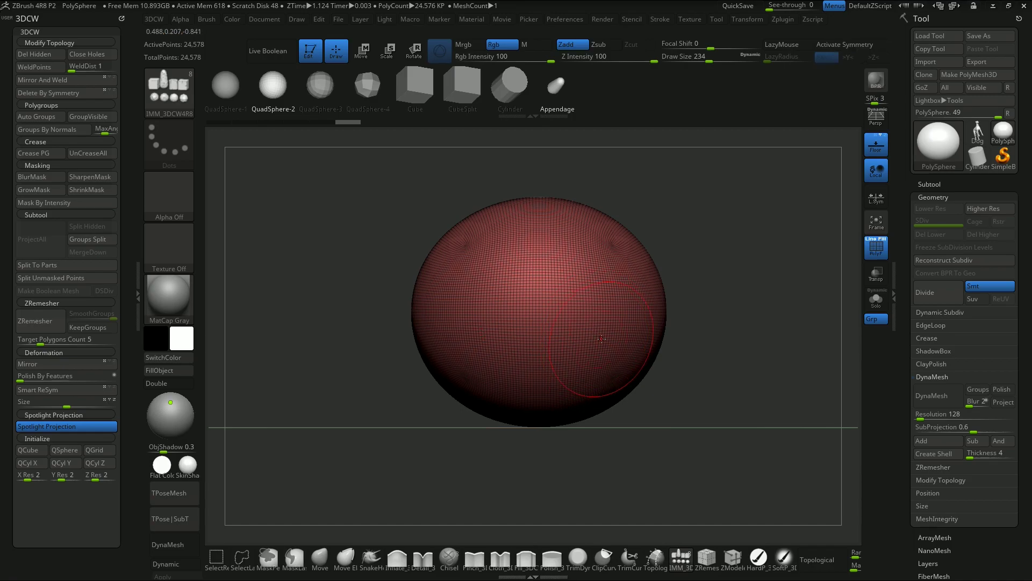
left_click_drag(613, 342, 637, 350)
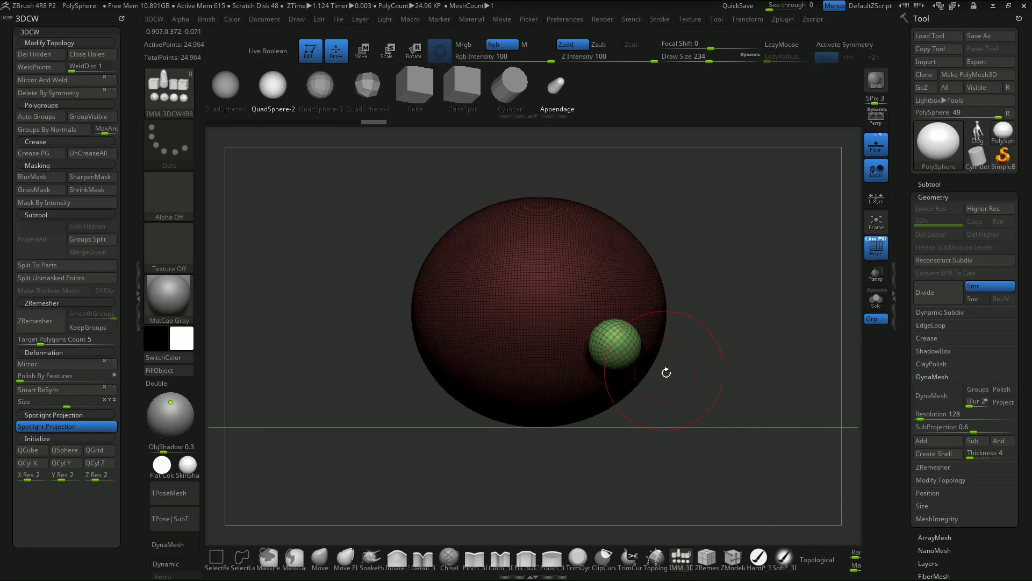
key("ctrl+z")
Hide the floor grid and try inserting a larger QuadSphere-2 on the sphere from a rotated view.
left_click_drag(737, 450, 700, 413)
left_click_drag(711, 467, 635, 349)
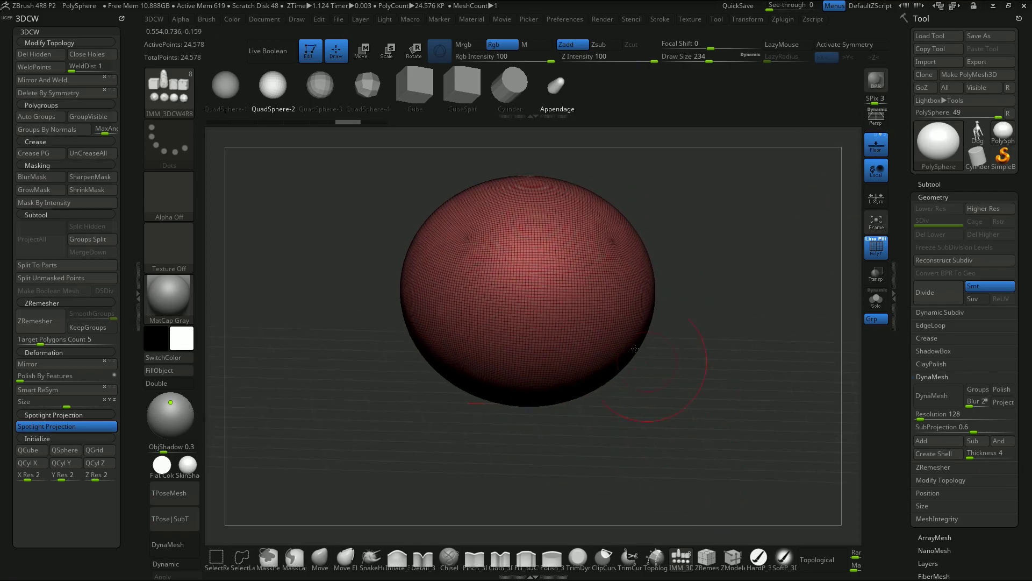
left_click_drag(662, 396, 546, 403)
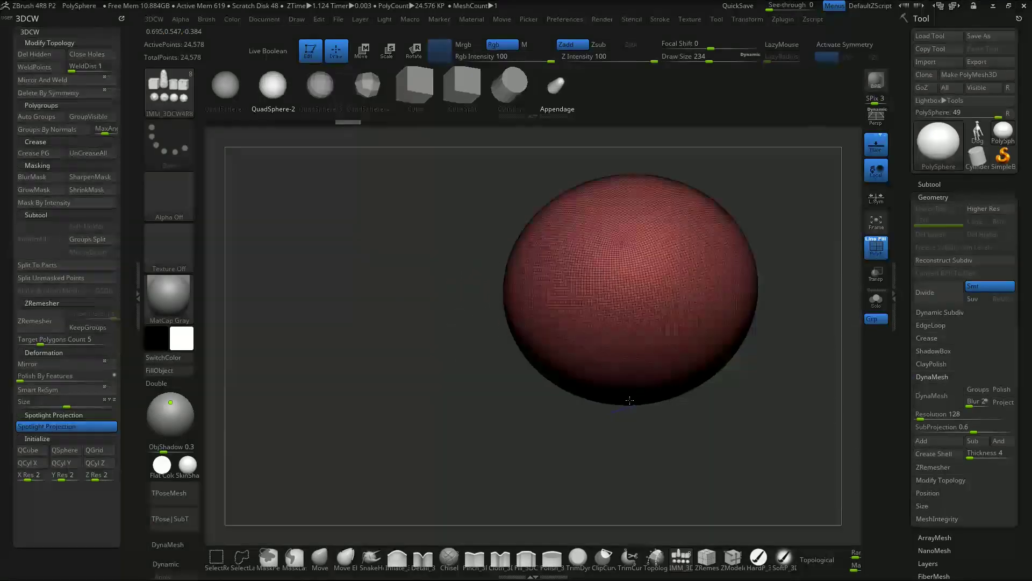
left_click(877, 149)
left_click_drag(828, 323, 796, 350)
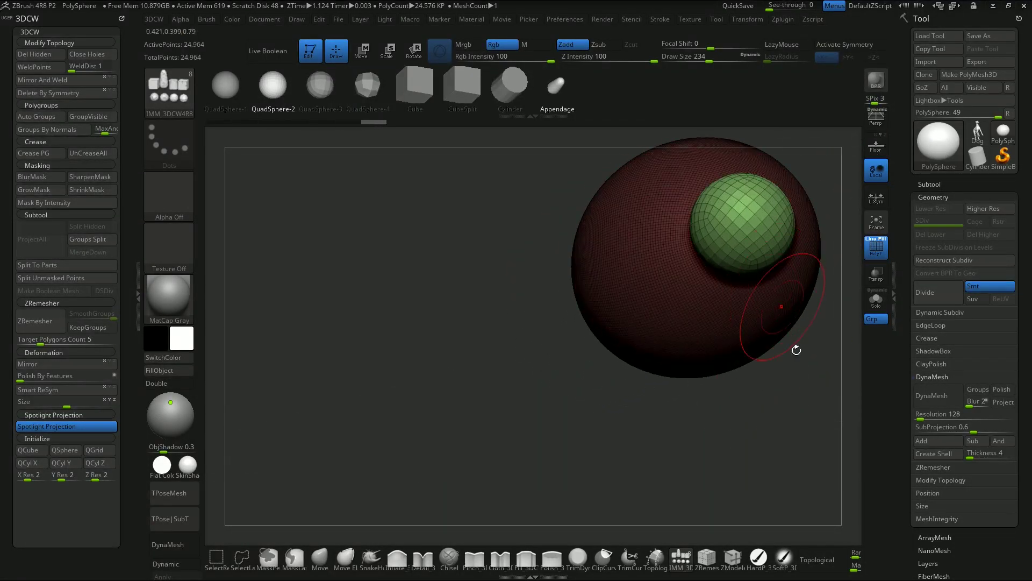
left_click_drag(716, 446, 753, 446)
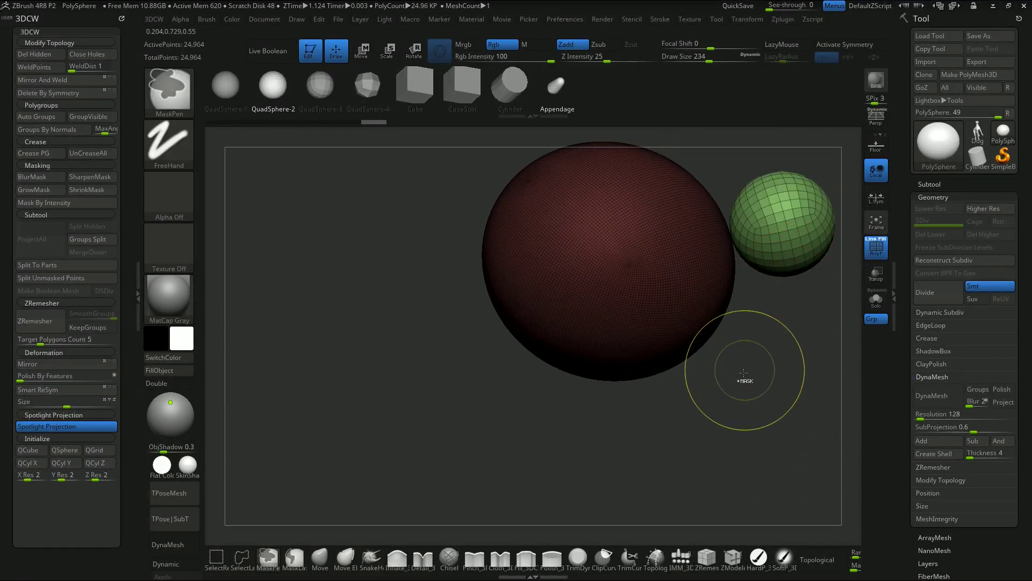
key("ctrl+z")
left_click_drag(702, 435, 672, 173)
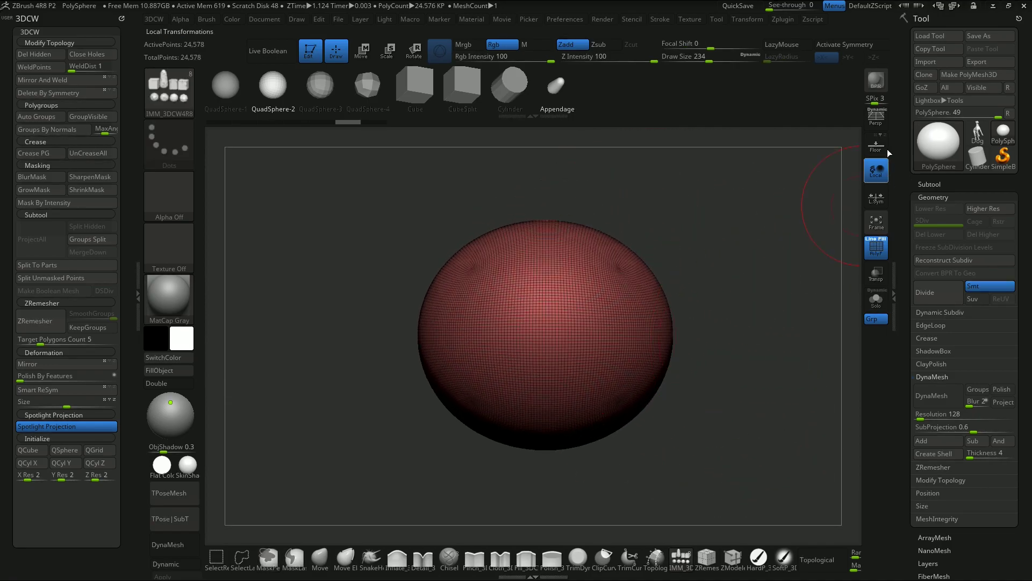
Turn on perspective and display the floor grid.
left_click(874, 124)
left_click_drag(732, 434, 733, 403)
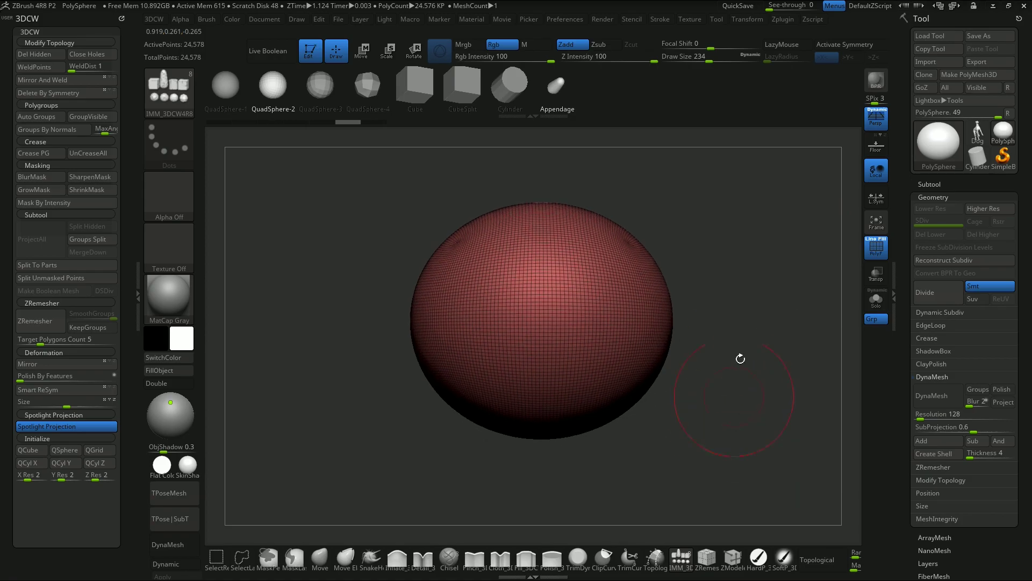
left_click(876, 144)
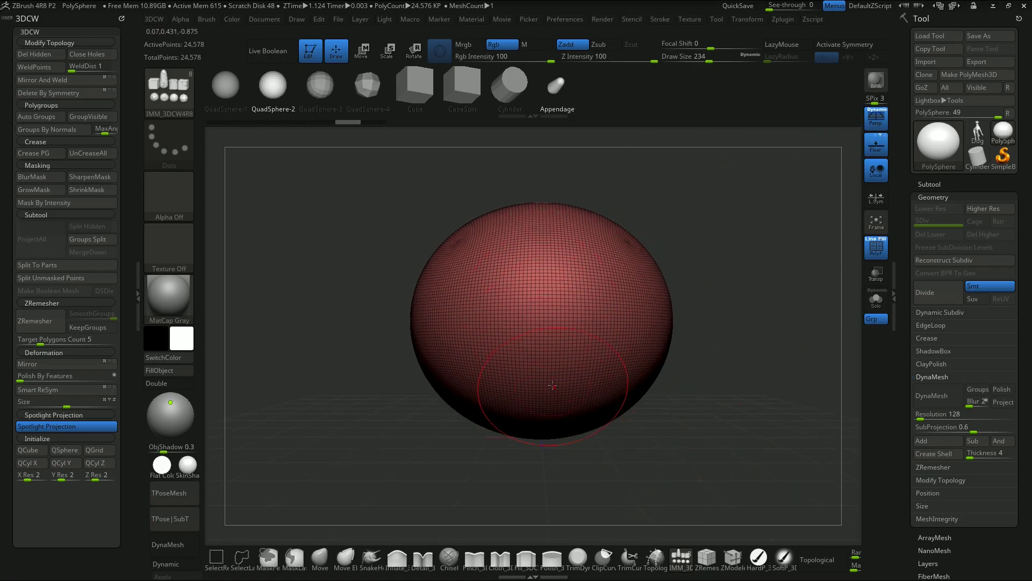
left_click_drag(712, 468, 689, 450)
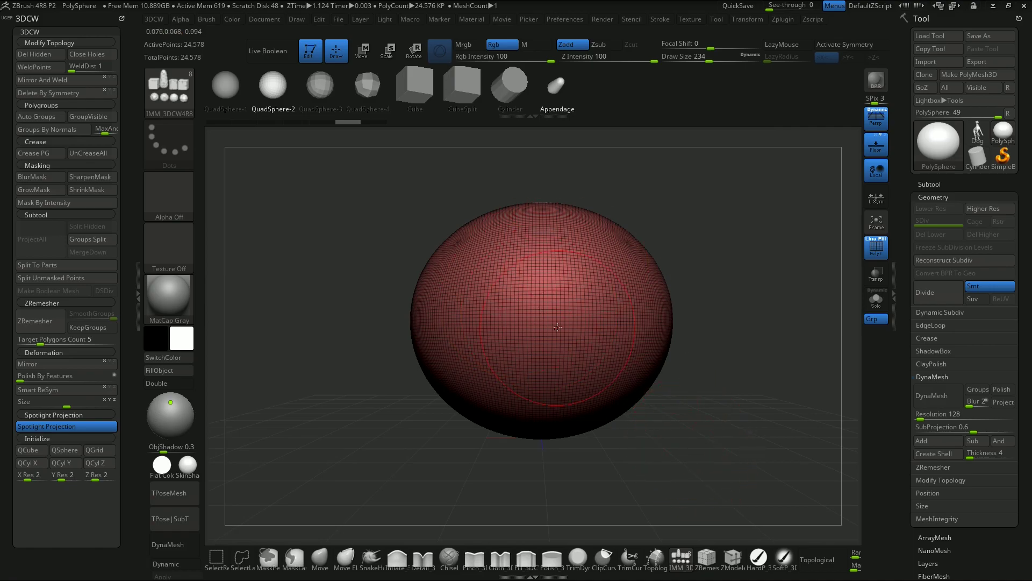
Activate X symmetry and insert a QuadSphere-2 at the lower front centre of the flattened sphere.
key("x")
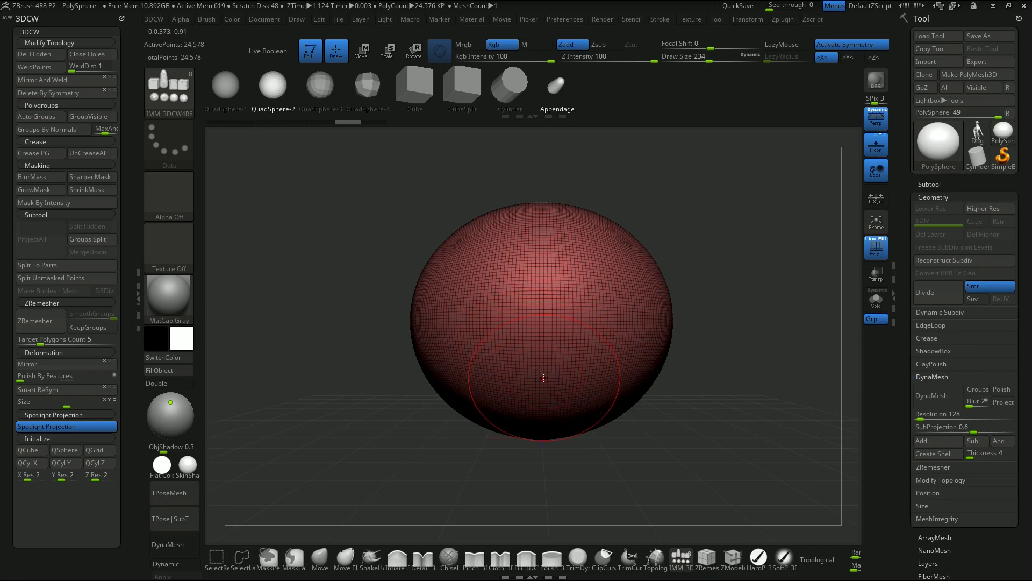
left_click_drag(543, 378, 557, 401)
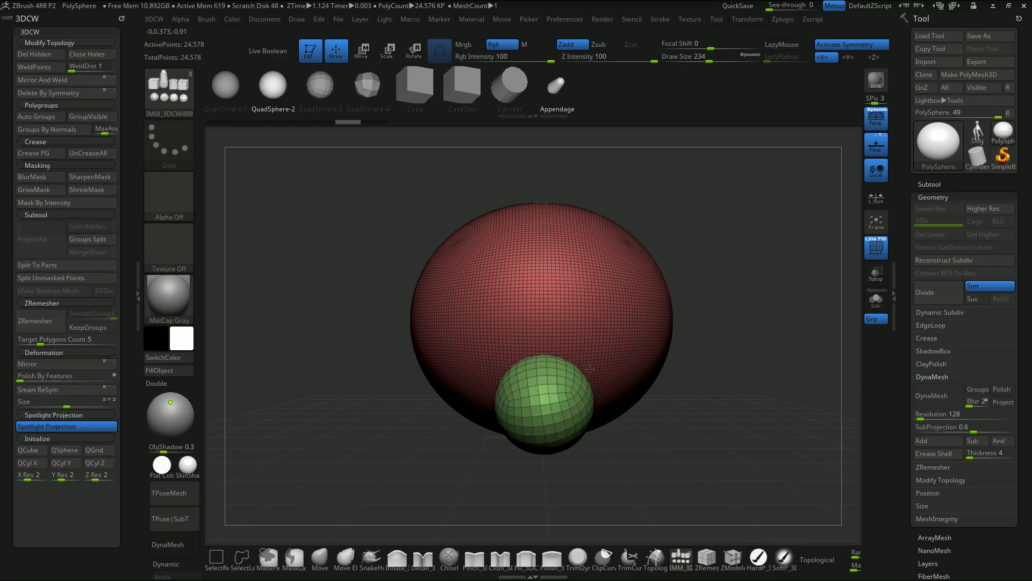
left_click_drag(600, 384, 642, 379)
mouse_move(702, 460)
left_mouse_down()
mouse_move(656, 464)
mouse_move(692, 463)
mouse_move(785, 414)
left_mouse_up()
left_click_drag(642, 455, 689, 454)
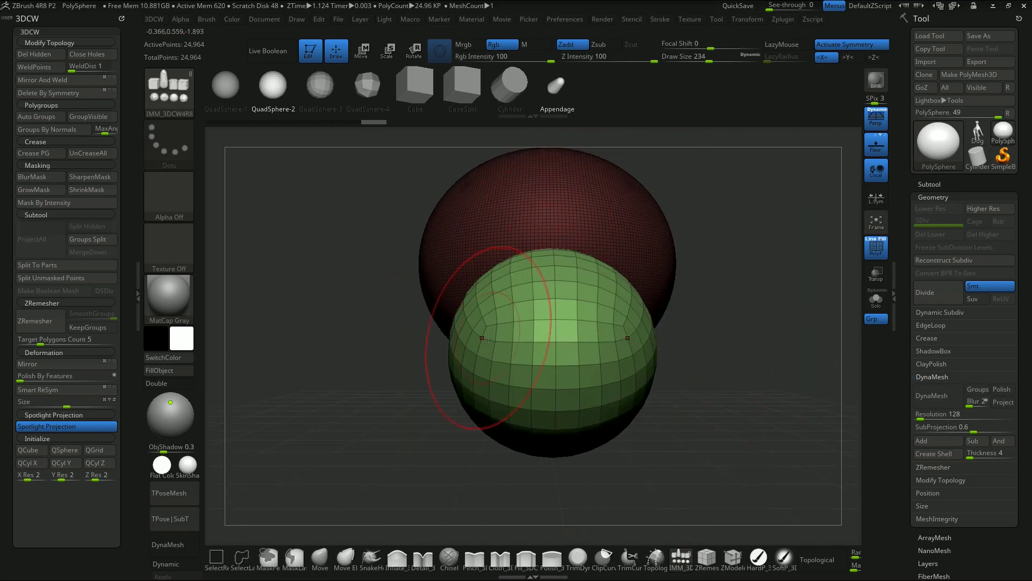
left_click_drag(769, 418, 484, 346)
mouse_move(585, 488)
left_mouse_down()
mouse_move(670, 444)
mouse_move(739, 453)
left_mouse_up()
mouse_move(592, 479)
left_mouse_down()
mouse_move(648, 475)
mouse_move(591, 478)
left_mouse_up()
Try to move the inserted sphere with the gizmo from an angled view.
key("w")
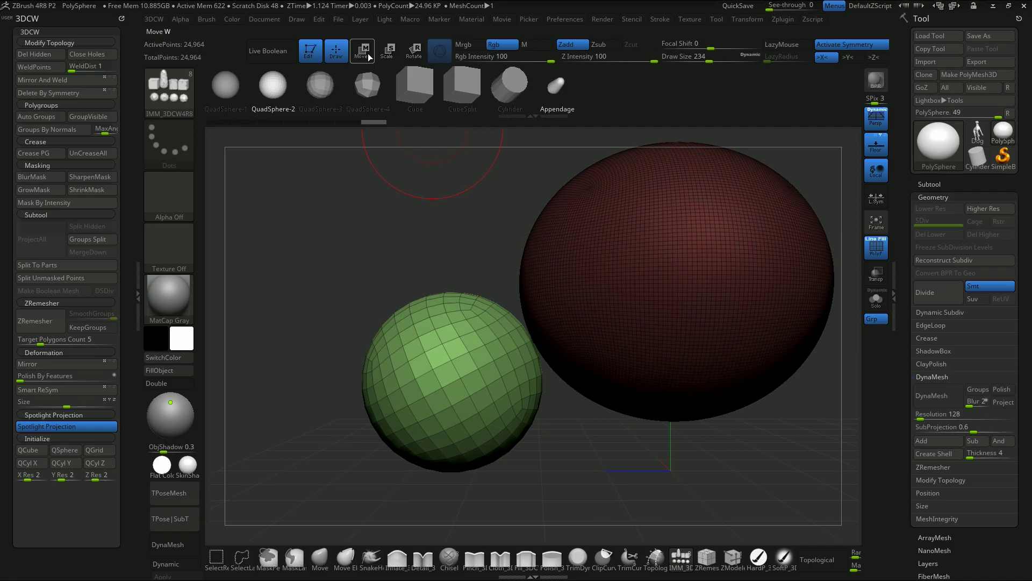
left_click_drag(559, 472, 598, 469)
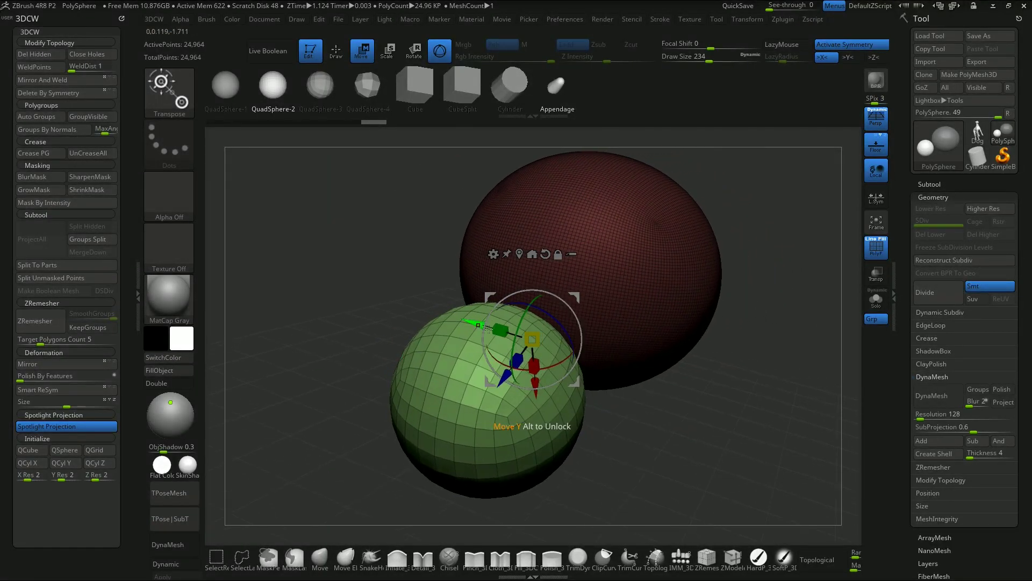
left_click_drag(577, 292, 558, 280)
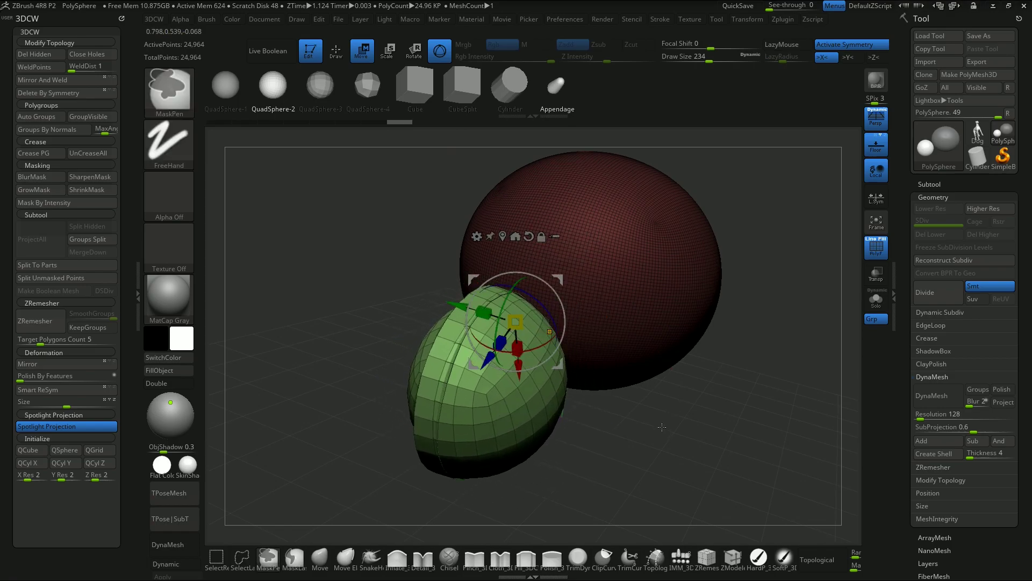
key("ctrl+z")
left_click_drag(665, 426, 710, 442)
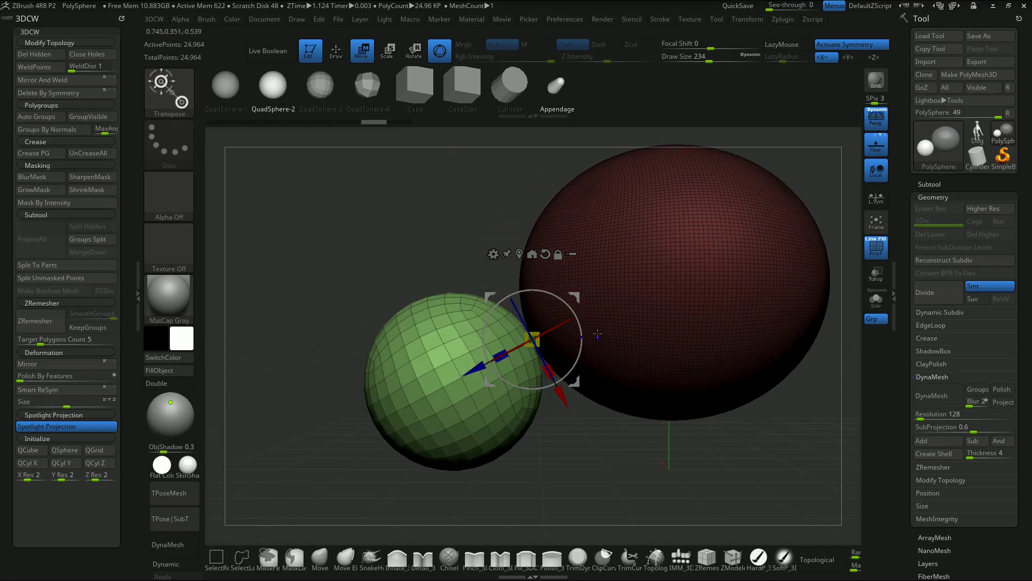
Move the inserted sphere from the side so it overlaps the lower front of the large sphere.
left_click_drag(577, 294, 550, 286)
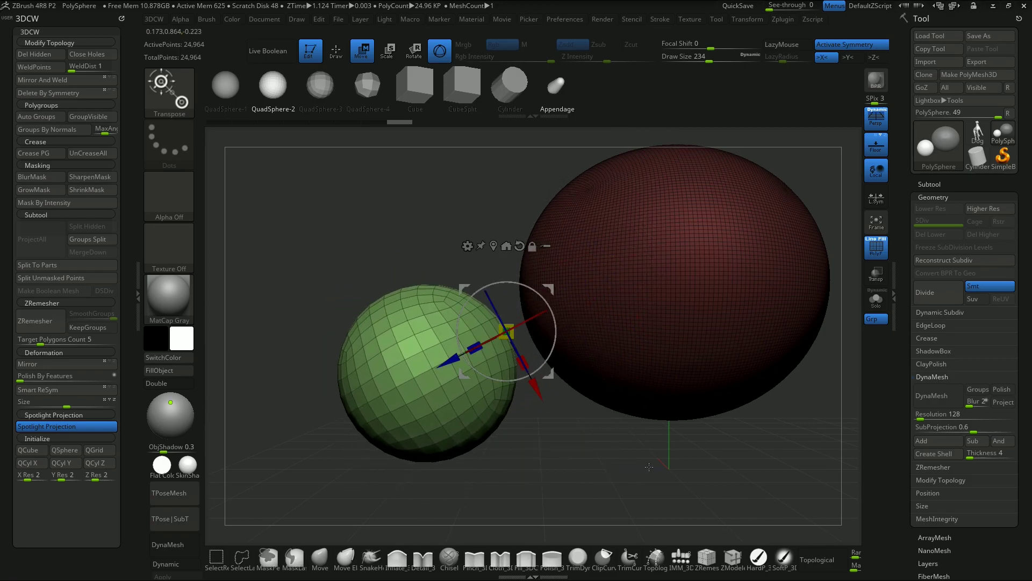
left_click_drag(551, 284, 614, 255)
left_click_drag(299, 265, 383, 315)
left_click_drag(497, 303, 418, 302)
key("ctrl+z")
left_click_drag(769, 479, 704, 477)
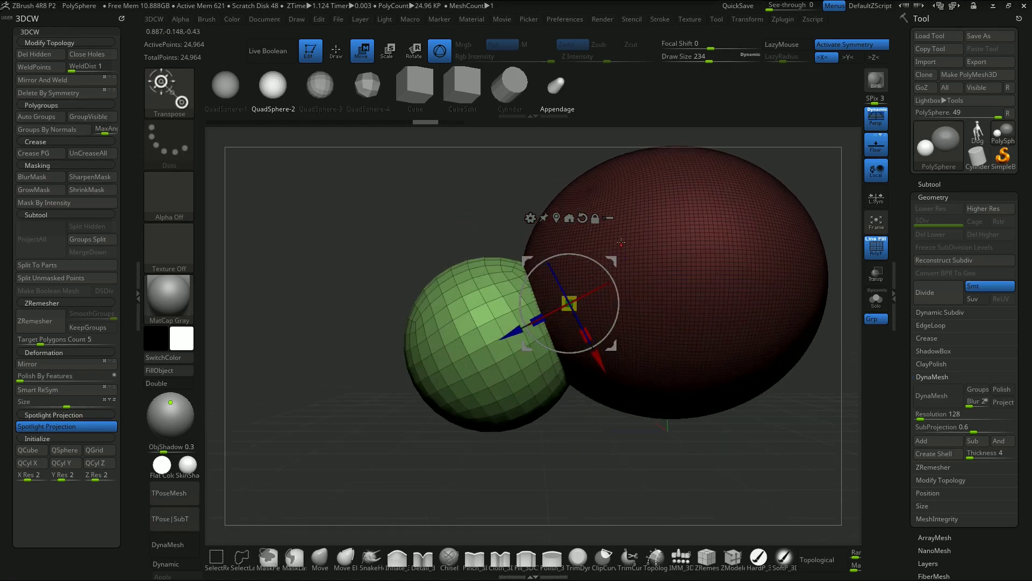
Tilt the inserted sphere downward, stretch it along its Z axis and tuck it up into the large sphere as a jaw.
left_click_drag(569, 304, 540, 329)
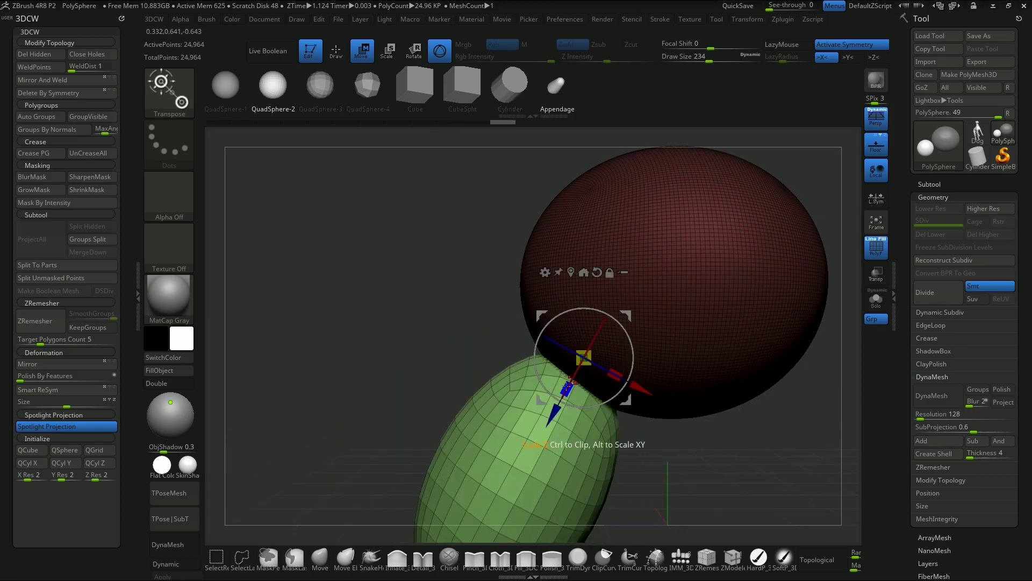
left_click_drag(570, 388, 555, 414)
left_click_drag(599, 311, 651, 231)
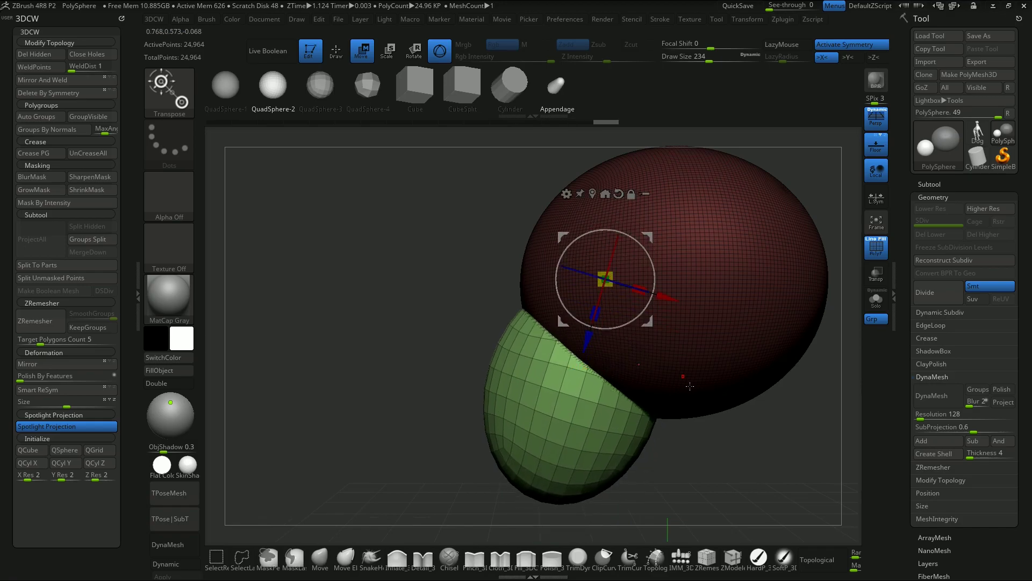
Enlarge the elongated jaw sphere from the front view and switch to the Move brush.
left_click_drag(699, 435, 770, 430, "shift")
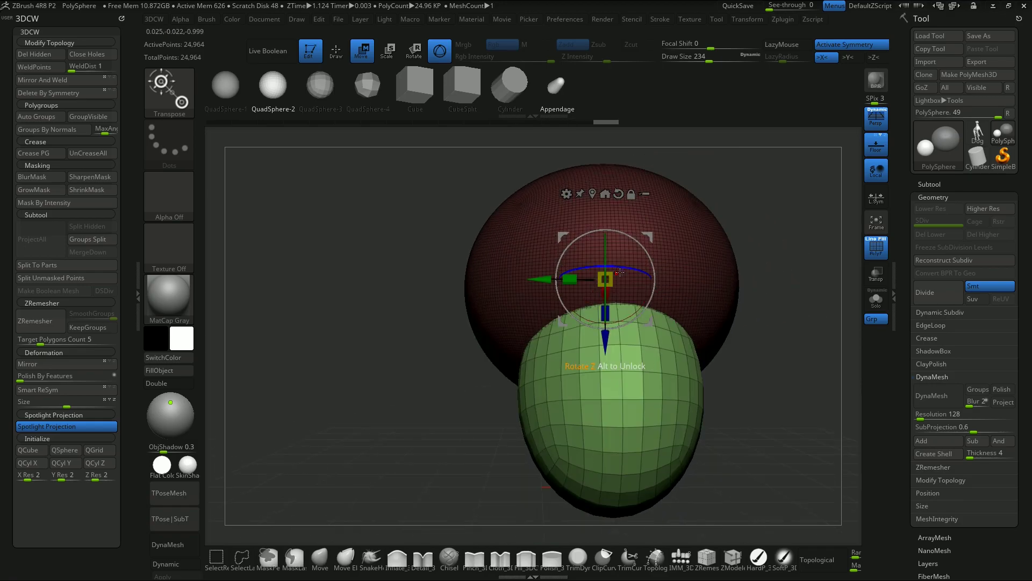
left_click_drag(606, 280, 632, 282)
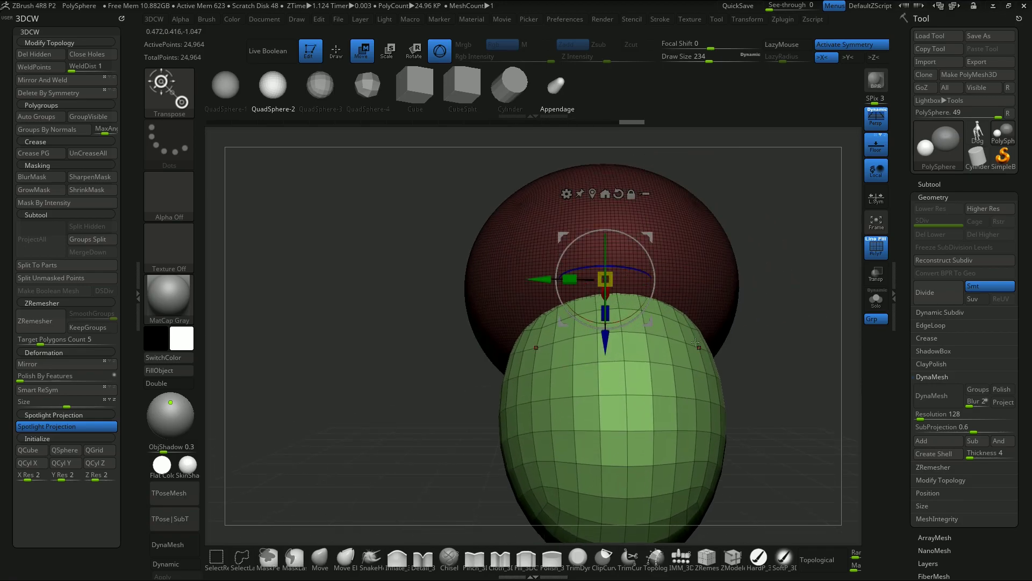
left_click(699, 400)
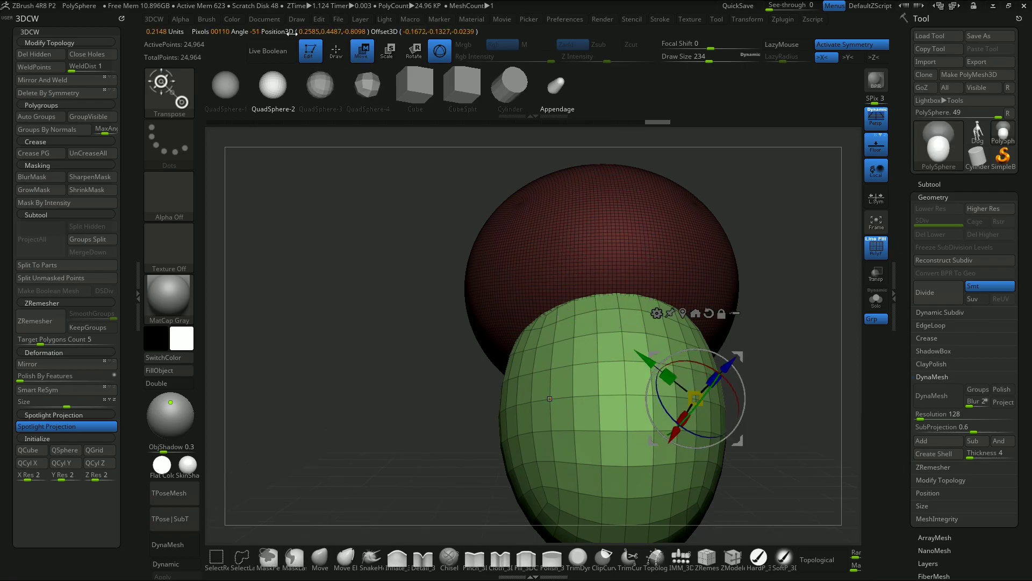
left_click(316, 554)
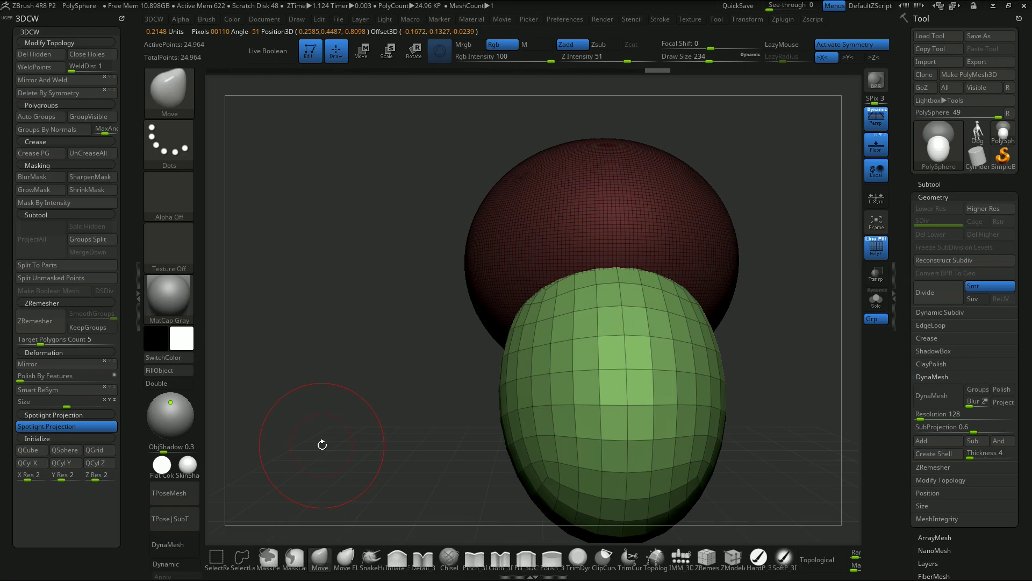
Set the Move brush's draw size to 743 and slim the jaw sphere, tapering its lower end into a chin.
mouse_move(719, 363)
left_mouse_down()
mouse_move(710, 401)
mouse_move(752, 412)
mouse_move(738, 396)
mouse_move(719, 396)
mouse_move(698, 429)
mouse_move(670, 364)
left_mouse_up()
key("s")
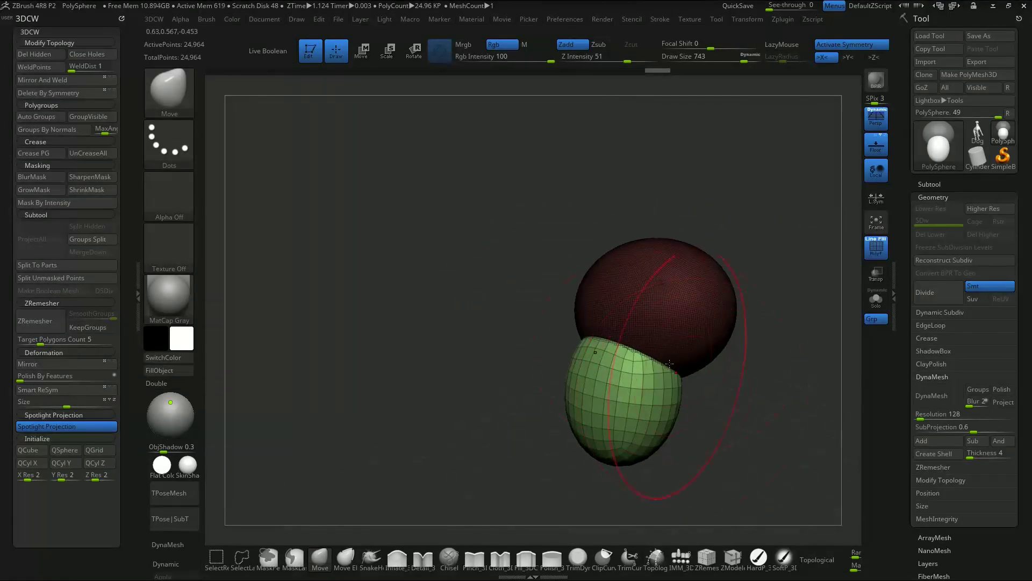
left_click_drag(723, 391, 623, 357)
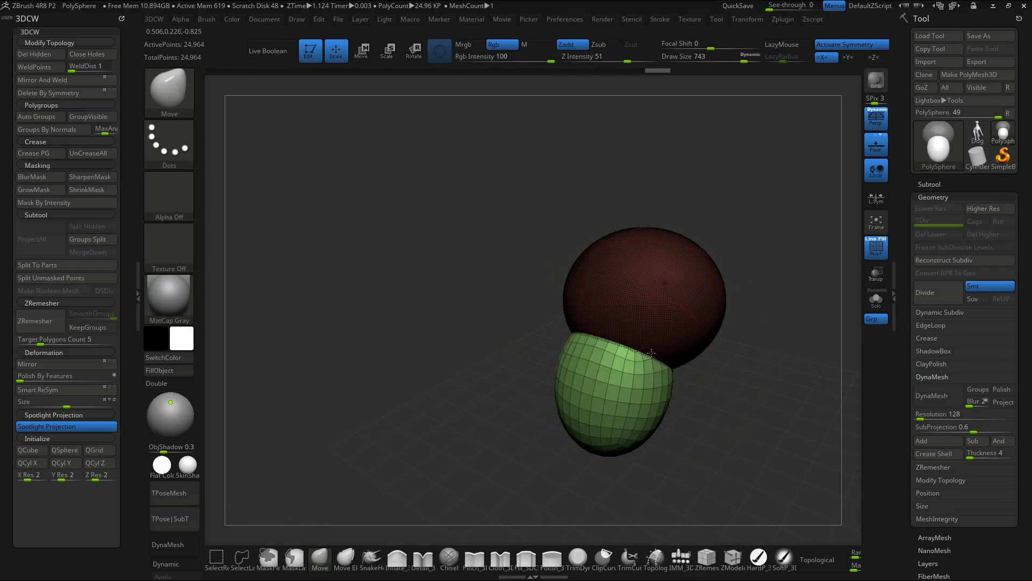
left_click_drag(725, 387, 635, 360)
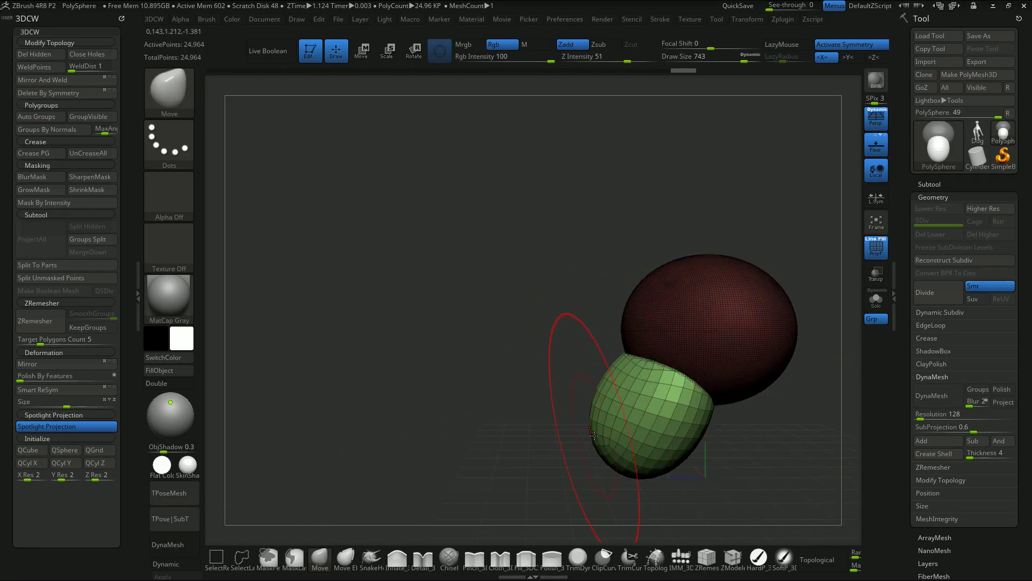
right_click_drag(633, 440, 633, 381)
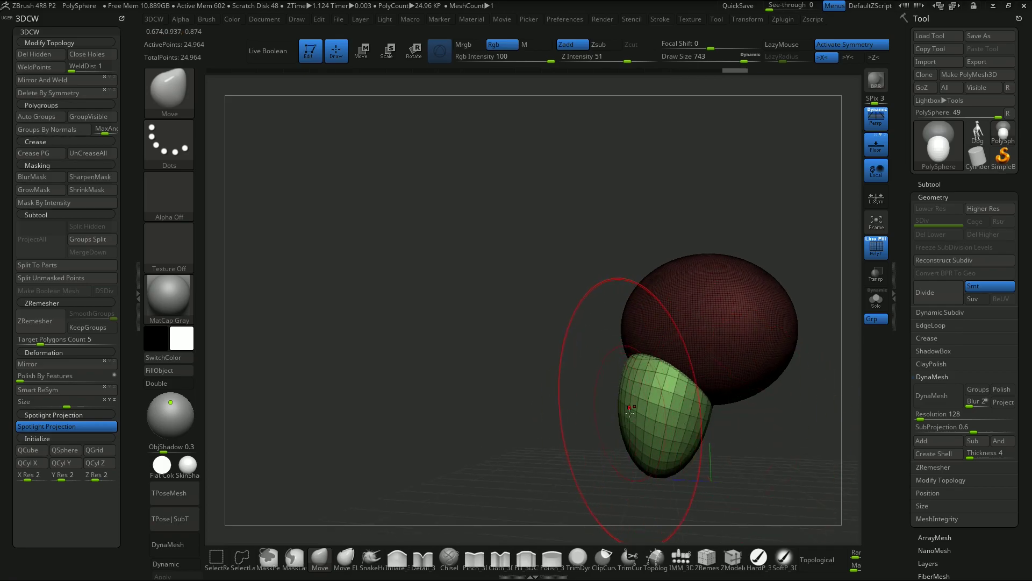
mouse_move(648, 394)
right_mouse_down()
mouse_move(669, 376)
mouse_move(653, 390)
right_mouse_up()
left_click_drag(749, 445, 657, 407)
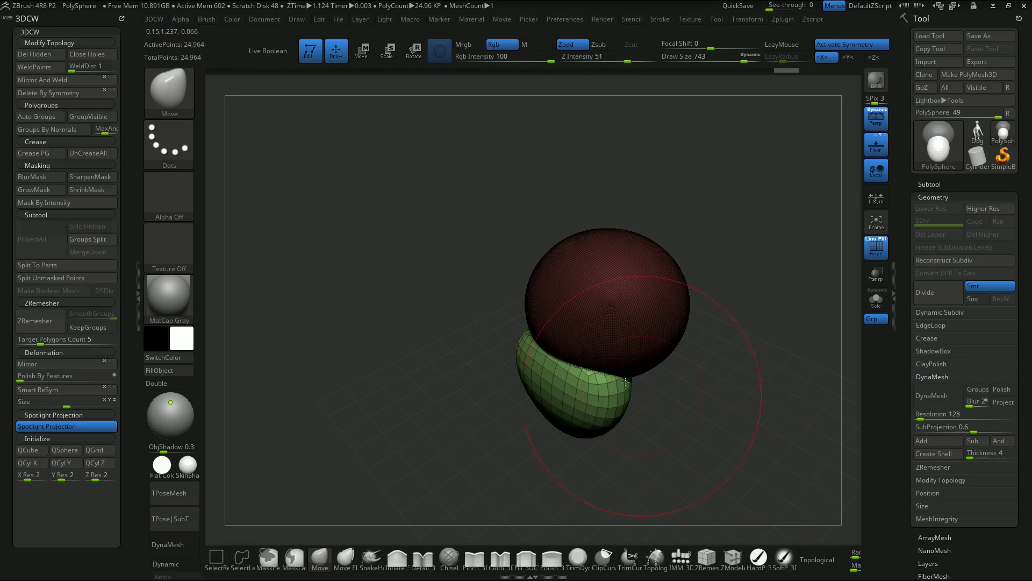
Refine the jaw's side profile with the Move brush, shaping its front and rear contours below the large sphere.
right_click_drag(625, 368, 577, 350)
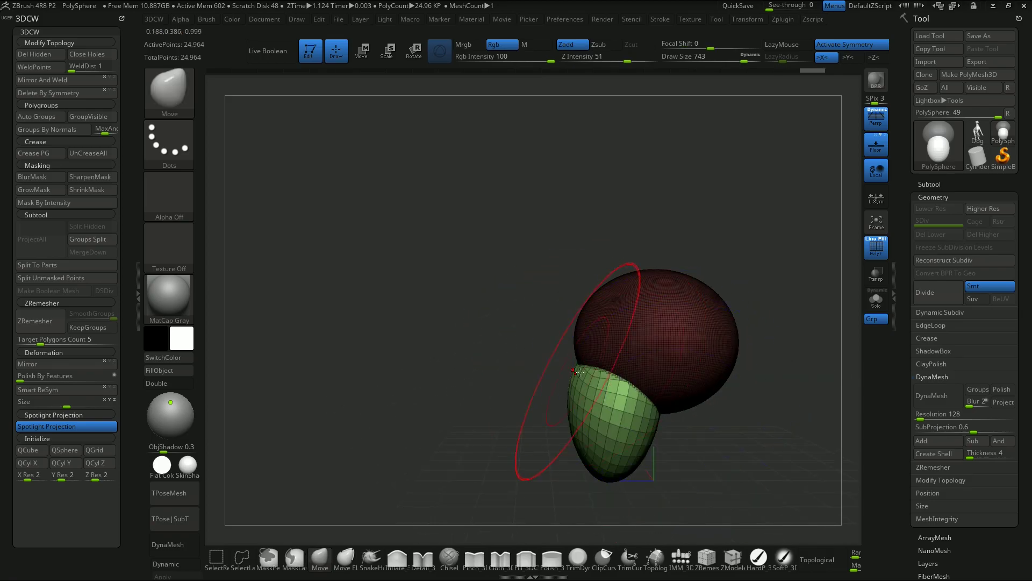
right_click_drag(689, 450, 668, 428)
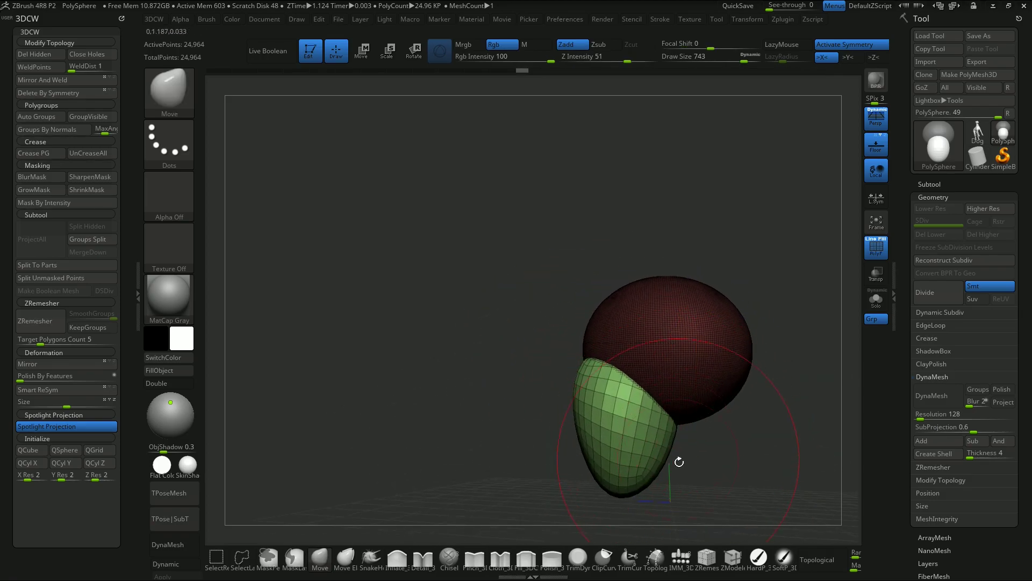
right_click_drag(603, 454, 653, 444)
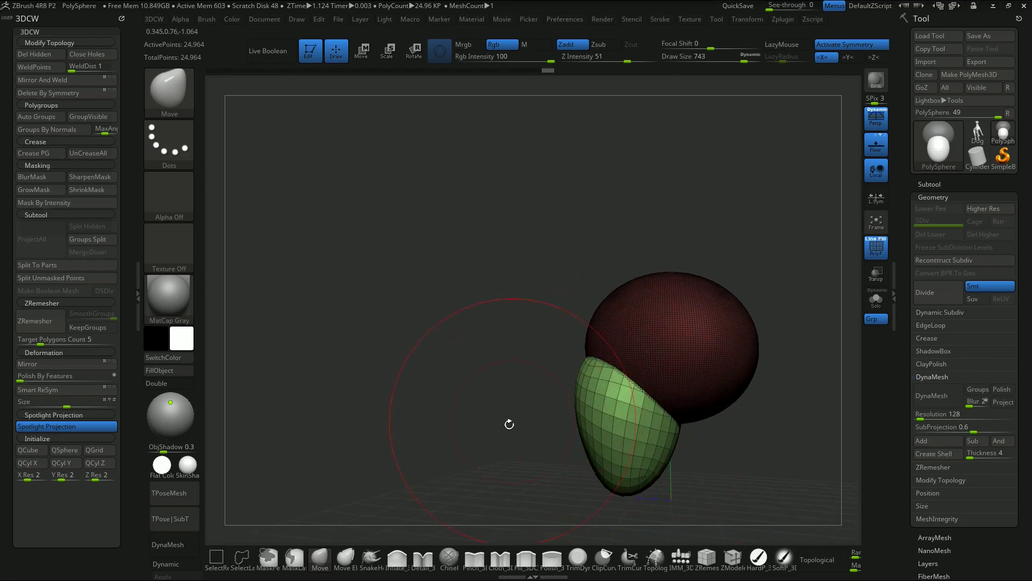
right_click_drag(509, 425, 569, 416)
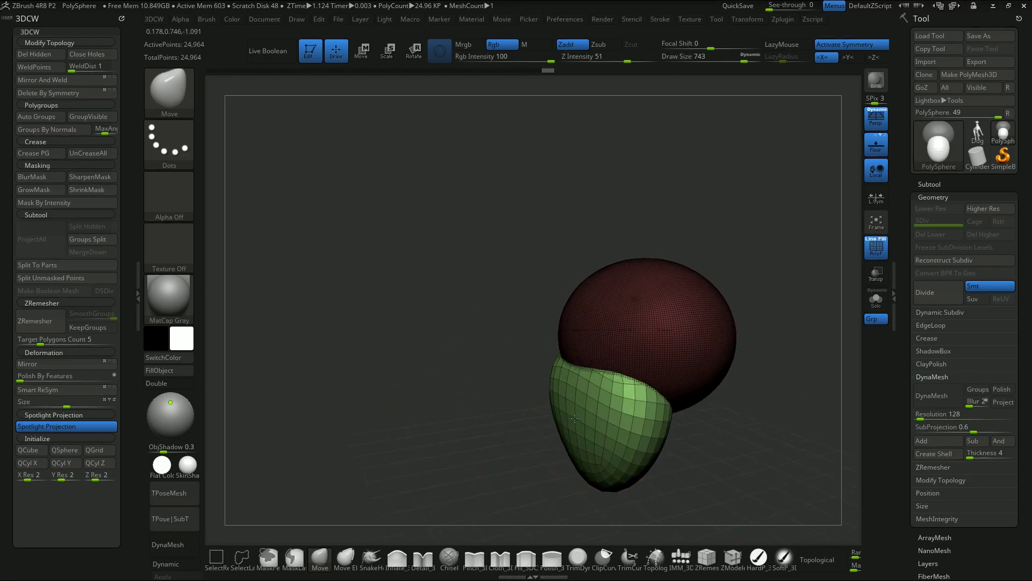
right_click_drag(738, 447, 719, 436)
Adjust the jaw's upper corners and cheek area with the Move brush so they blend into the skull's sides.
left_click_drag(549, 360, 554, 372)
right_click_drag(693, 398, 570, 382)
left_click_drag(564, 380, 567, 380)
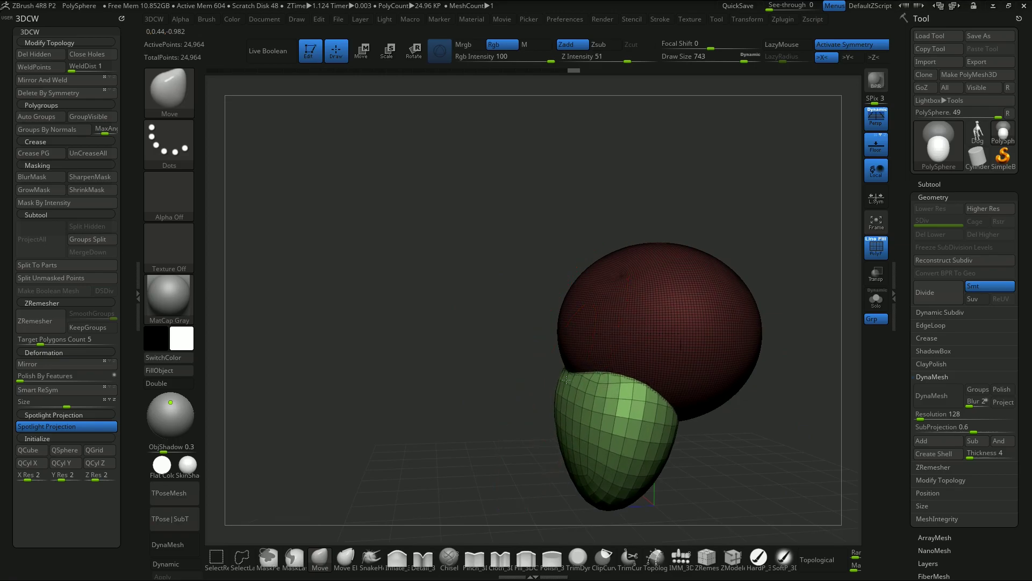
right_click_drag(567, 378, 618, 358)
left_click_drag(610, 373, 606, 375)
left_click_drag(612, 412, 604, 409)
right_click_drag(603, 375, 691, 420)
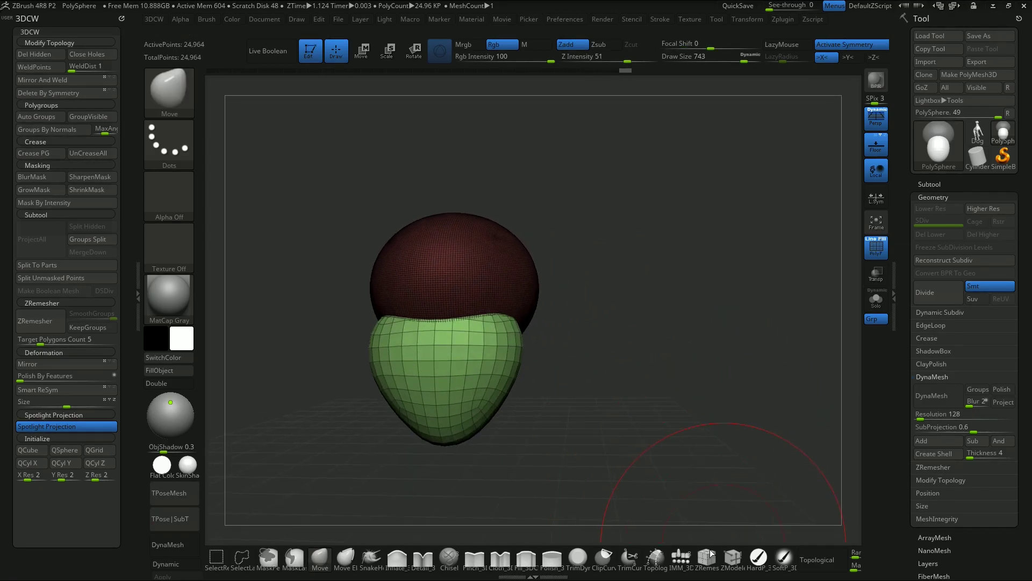
Insert a symmetrical pair of QuadSphere-2 meshes on the sides of the skull as ears.
left_click(681, 559)
key("m")
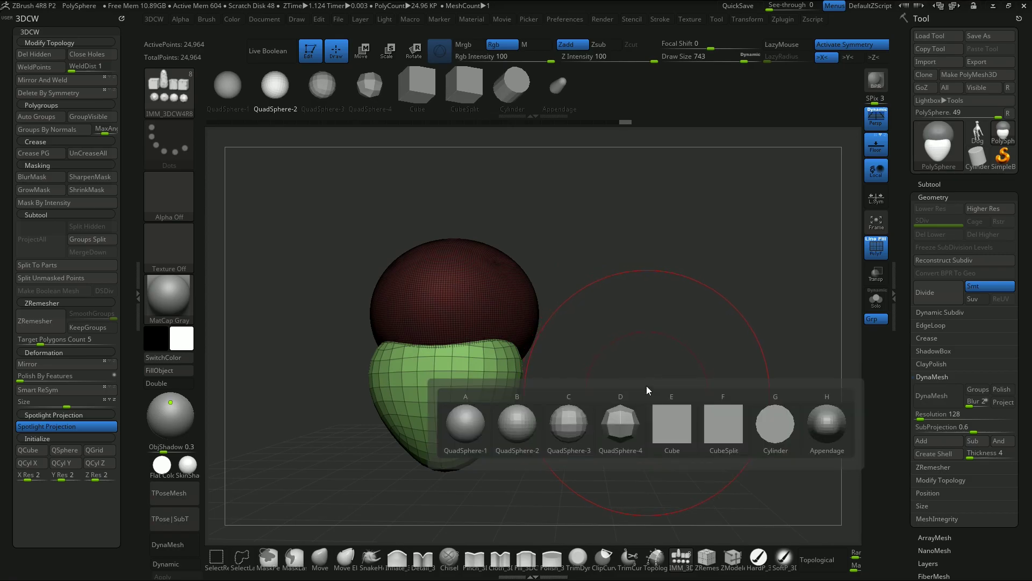
left_click(515, 430)
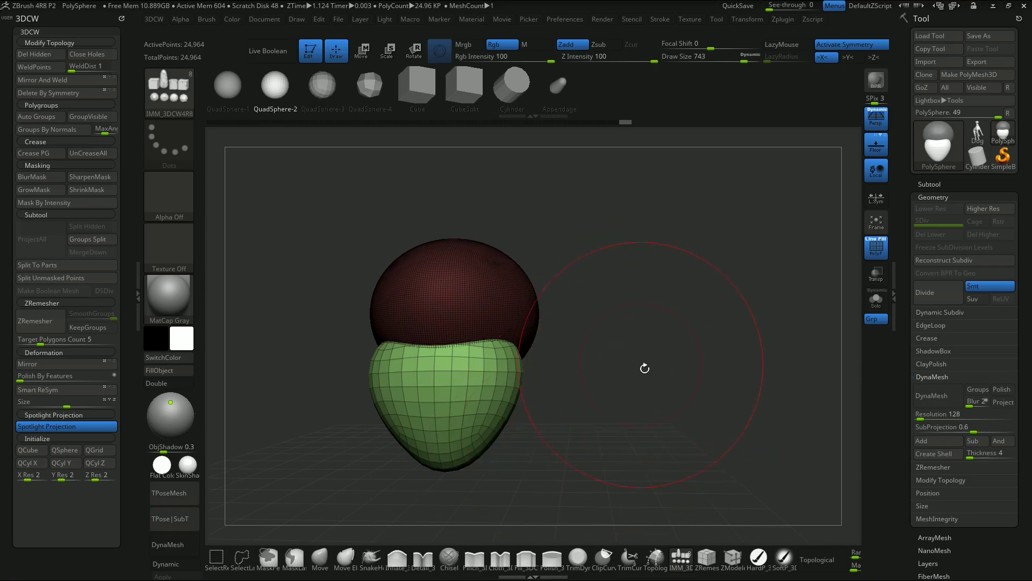
right_click_drag(637, 357, 637, 388)
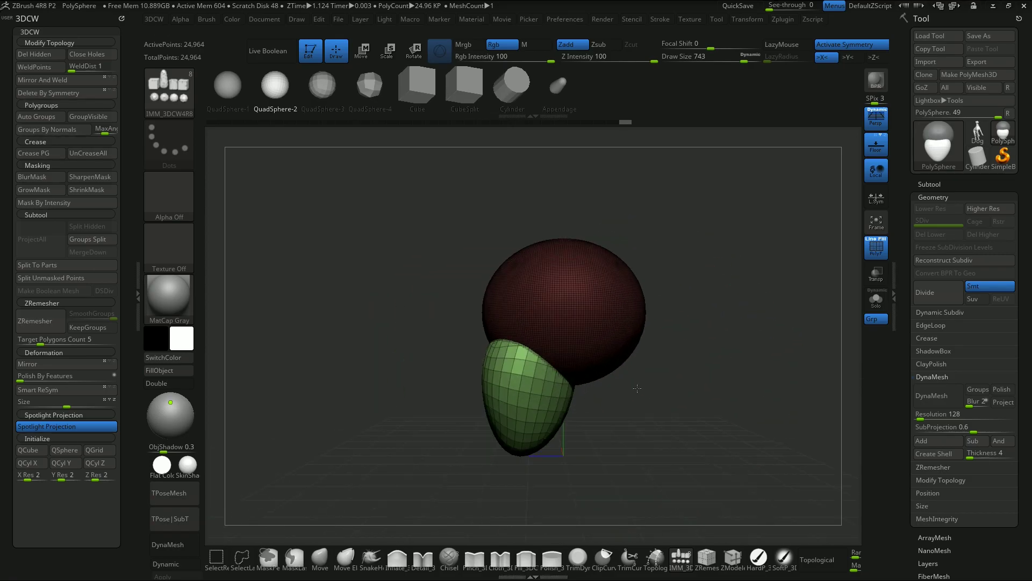
left_click(549, 331)
right_click_drag(634, 396, 703, 437, "shift")
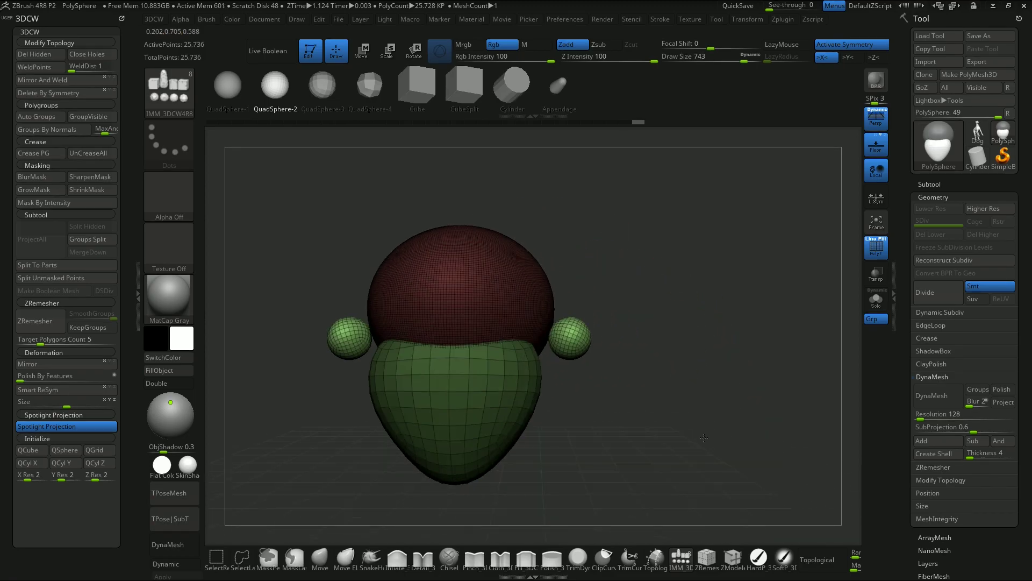
Move the ear spheres inward against the head and flatten them into discs with the gizmo.
left_click(361, 50)
left_click_drag(571, 338, 551, 333)
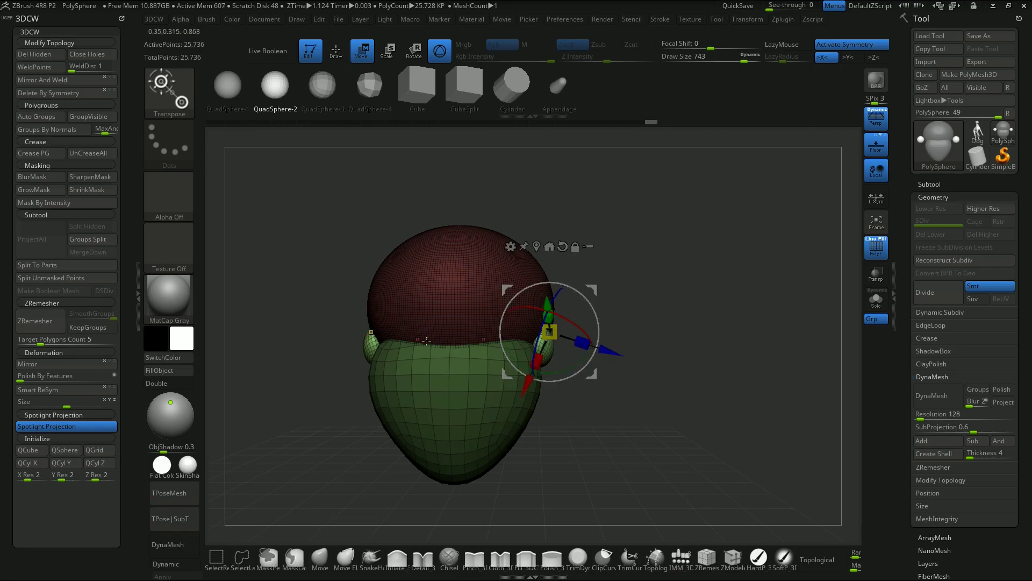
left_click_drag(596, 286, 703, 289)
left_click_drag(687, 344, 607, 330)
left_click_drag(699, 290, 669, 272)
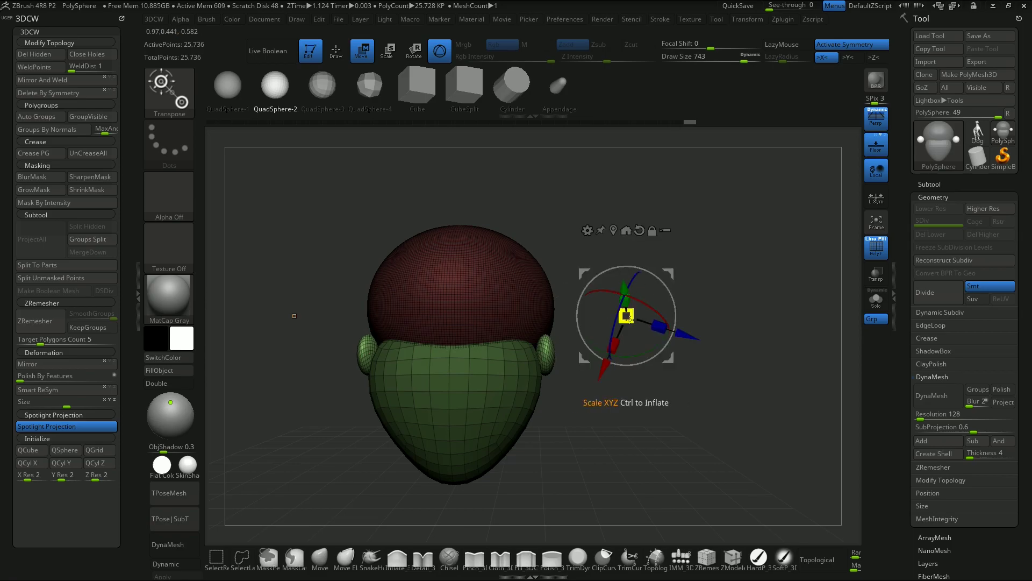
Reset the gizmo's orientation, place it back on the ear and adjust the ears from the front.
left_click(639, 230)
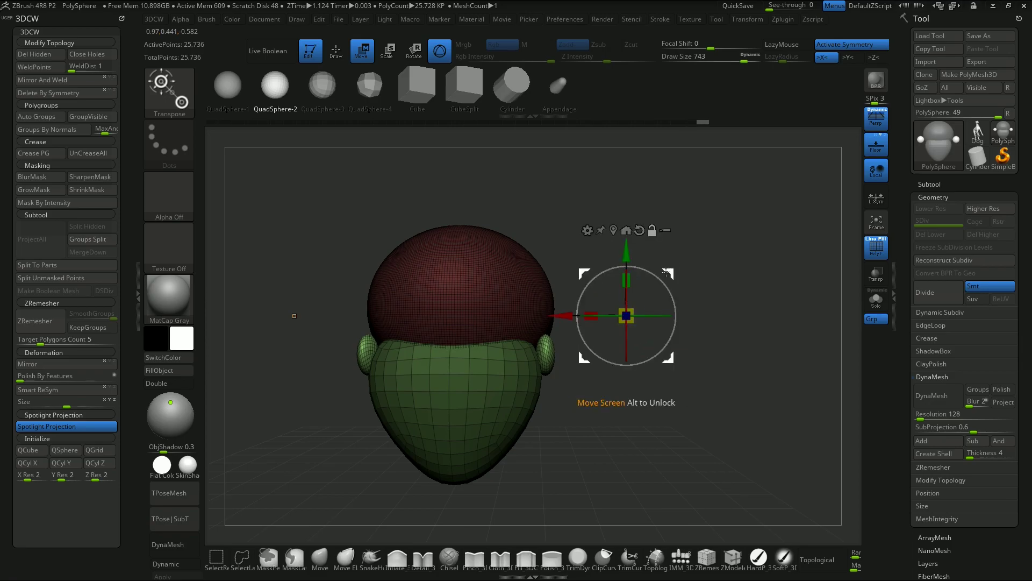
left_click_drag(666, 273, 590, 312)
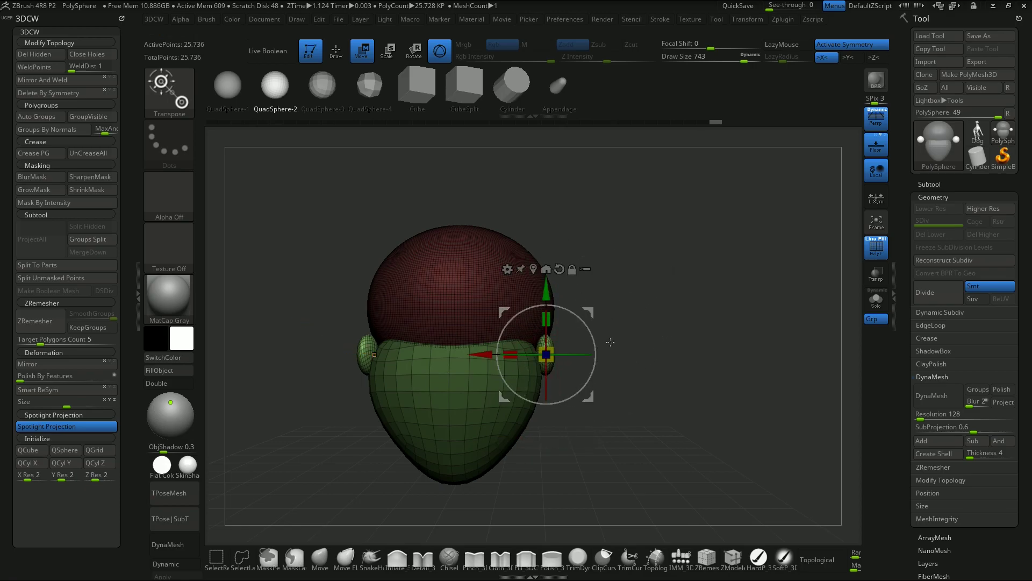
mouse_move(676, 361)
left_mouse_down()
mouse_move(642, 369)
mouse_move(672, 362)
left_mouse_up()
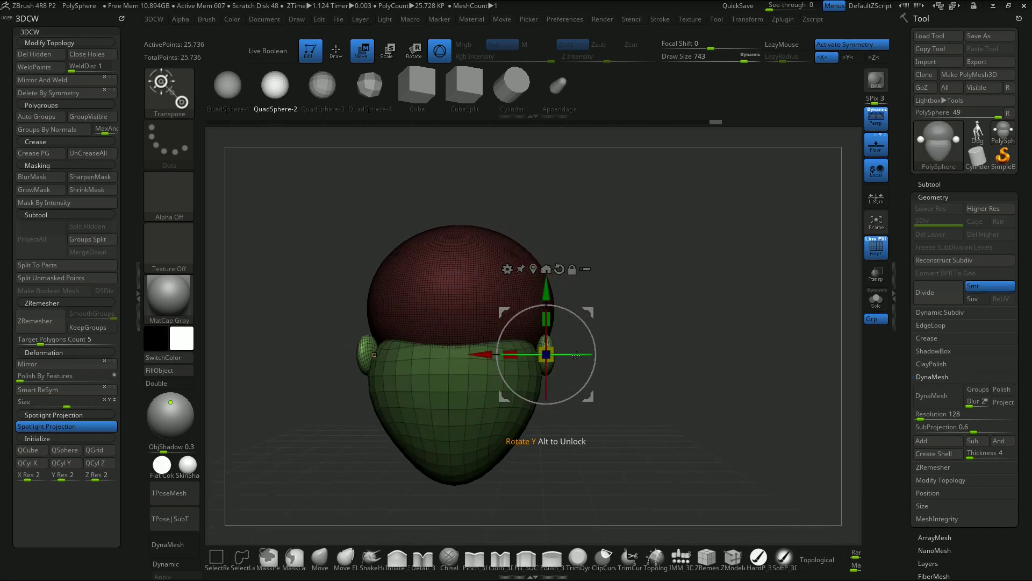
left_click_drag(578, 354, 562, 354)
mouse_move(590, 312)
left_mouse_down()
mouse_move(601, 306)
mouse_move(593, 310)
left_mouse_up()
Tilt and reposition the ears with the gizmo from the side and top views.
left_click_drag(641, 342, 603, 302)
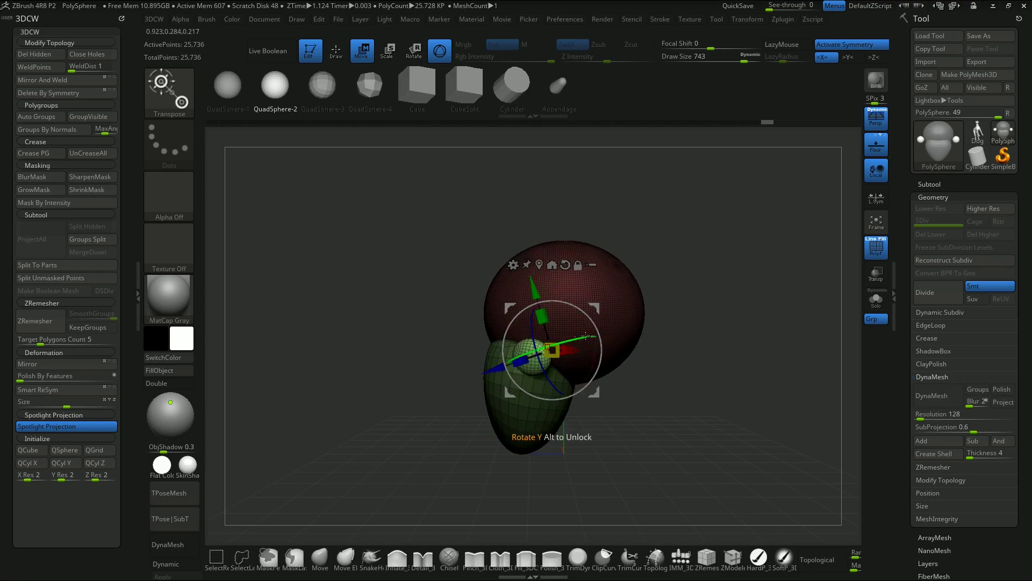
left_click_drag(524, 360, 570, 363)
left_click_drag(686, 360, 667, 393)
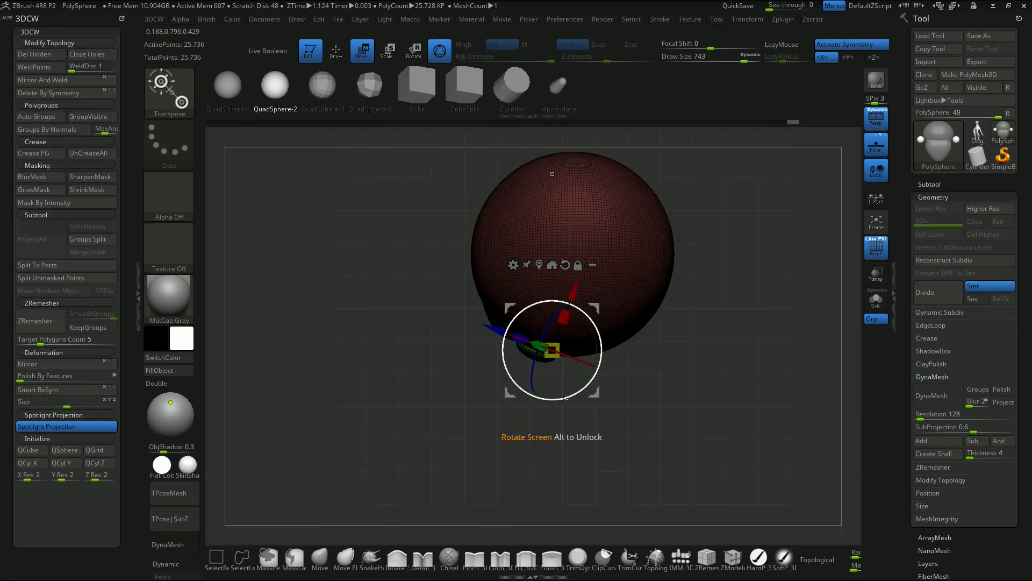
left_click_drag(555, 392, 591, 315)
left_click_drag(723, 371, 691, 400)
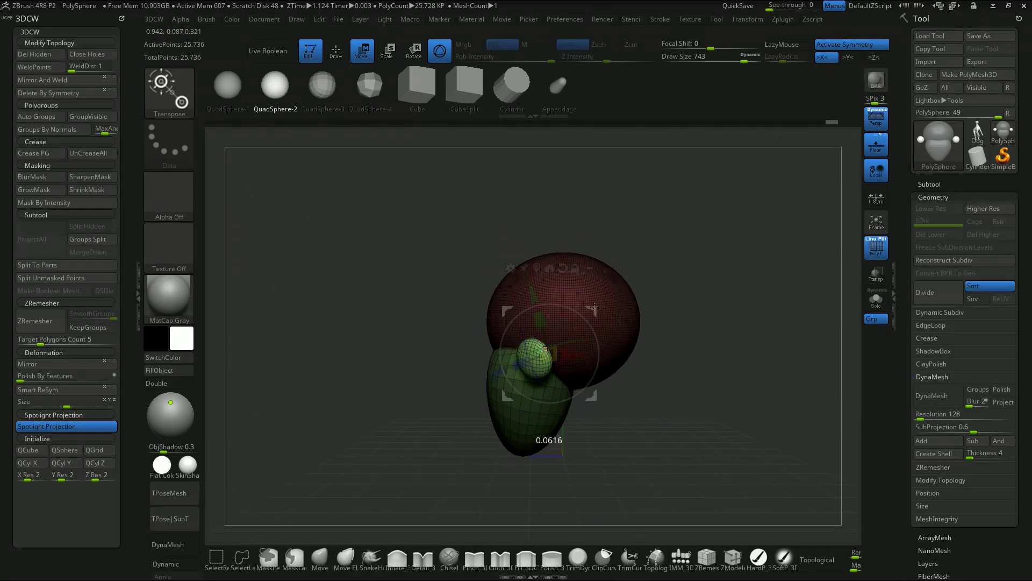
Switch to the Move brush with a draw size of 338 and start reshaping the ear's front edge.
left_click(320, 559)
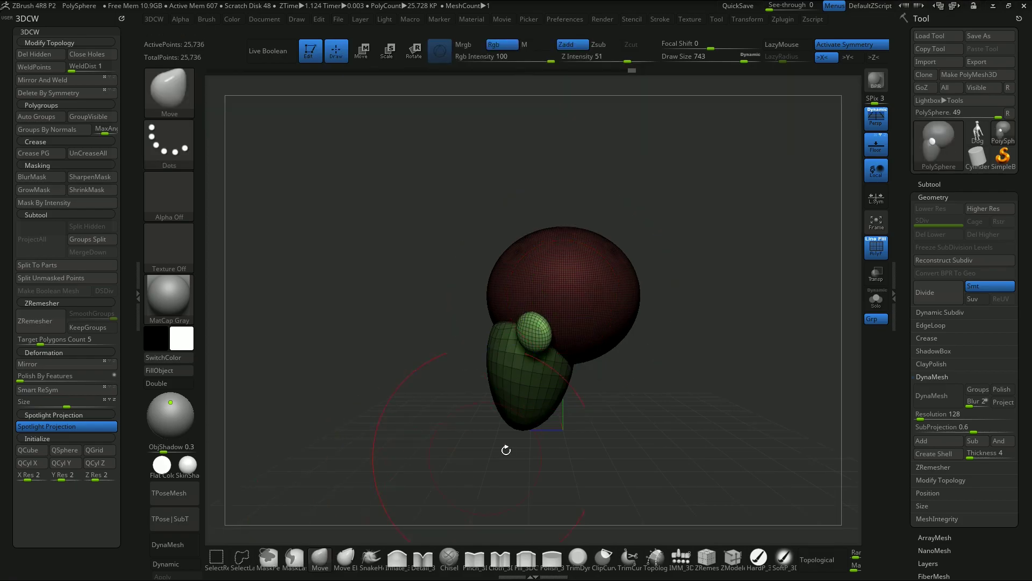
mouse_move(654, 399)
left_mouse_down("alt")
mouse_move(689, 398)
mouse_move(659, 404)
left_mouse_up("alt")
key("s")
left_click_drag(659, 404, 705, 411)
left_click_drag(515, 332, 505, 373)
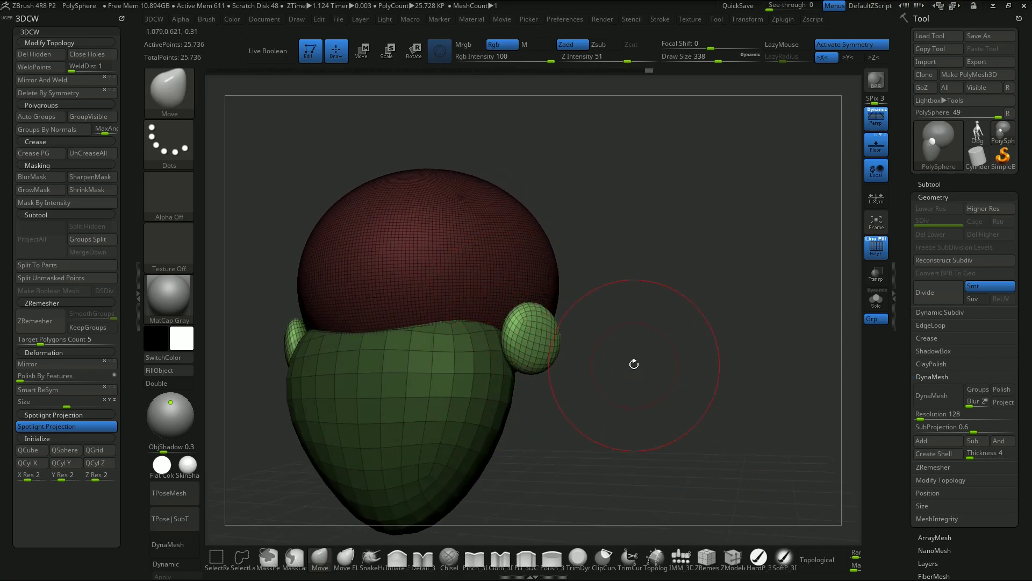
Reduce the draw size to 251 and pull the ear's upper rear edge outward while narrowing its lower end.
key("s")
left_click_drag(634, 364, 602, 378)
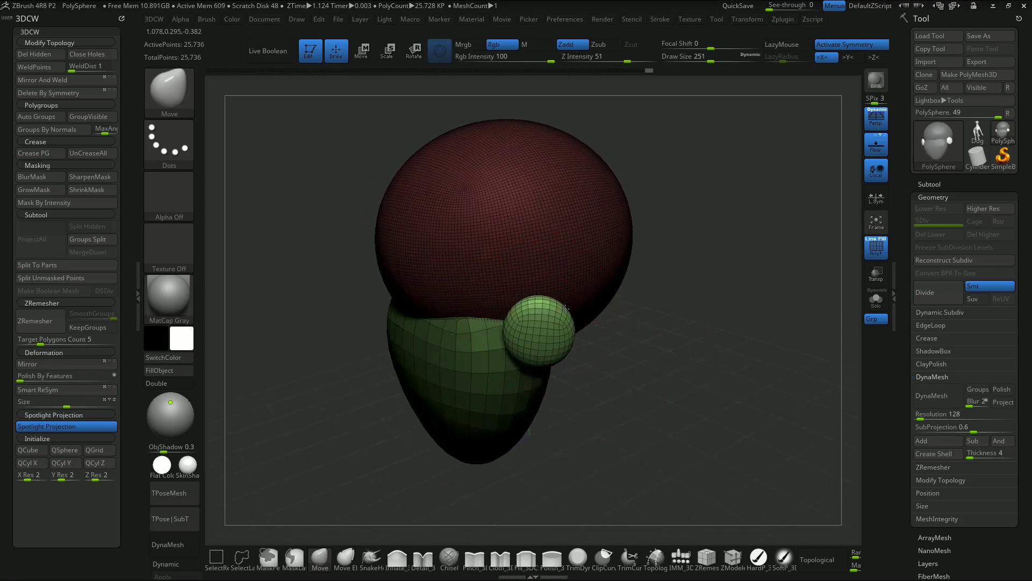
left_click_drag(565, 308, 616, 294)
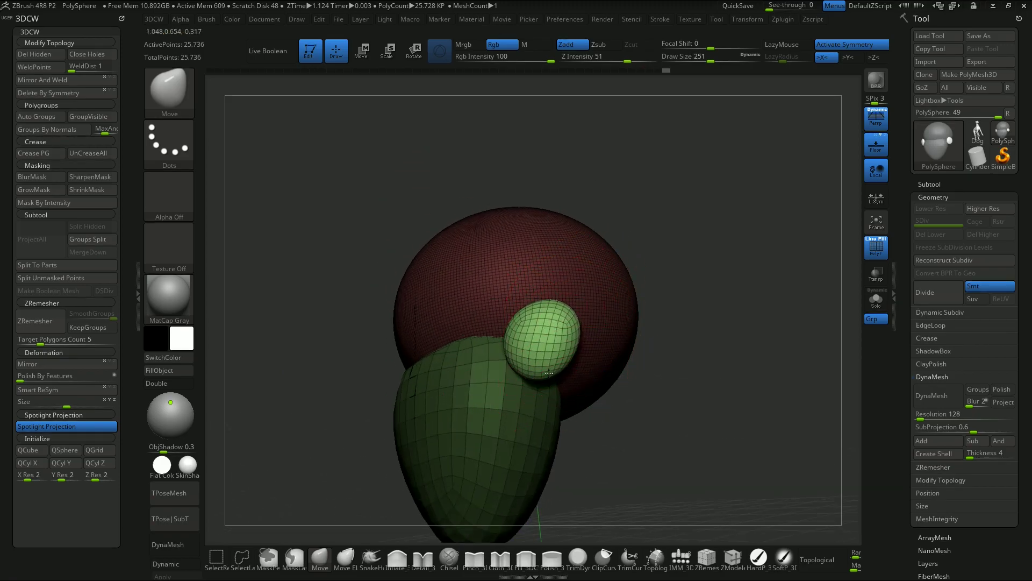
left_click_drag(543, 382, 545, 379)
left_click_drag(686, 355, 750, 347)
Refine the ear's outline and its attachment to the head with the Move brush from several angles.
mouse_move(529, 339)
left_mouse_down()
mouse_move(521, 337)
mouse_move(575, 329)
mouse_move(605, 389)
mouse_move(532, 334)
left_mouse_up()
left_click_drag(554, 295, 562, 299)
left_click_drag(505, 340, 511, 342)
left_click_drag(675, 352, 564, 377)
mouse_move(380, 433)
left_mouse_down()
mouse_move(499, 321)
mouse_move(519, 318)
left_mouse_up()
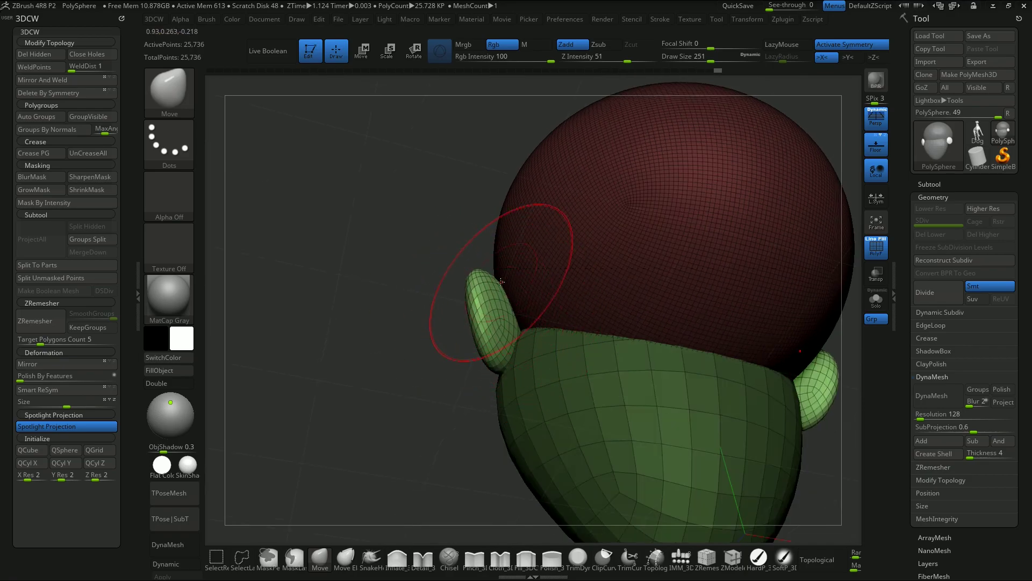
left_click_drag(481, 371, 491, 334)
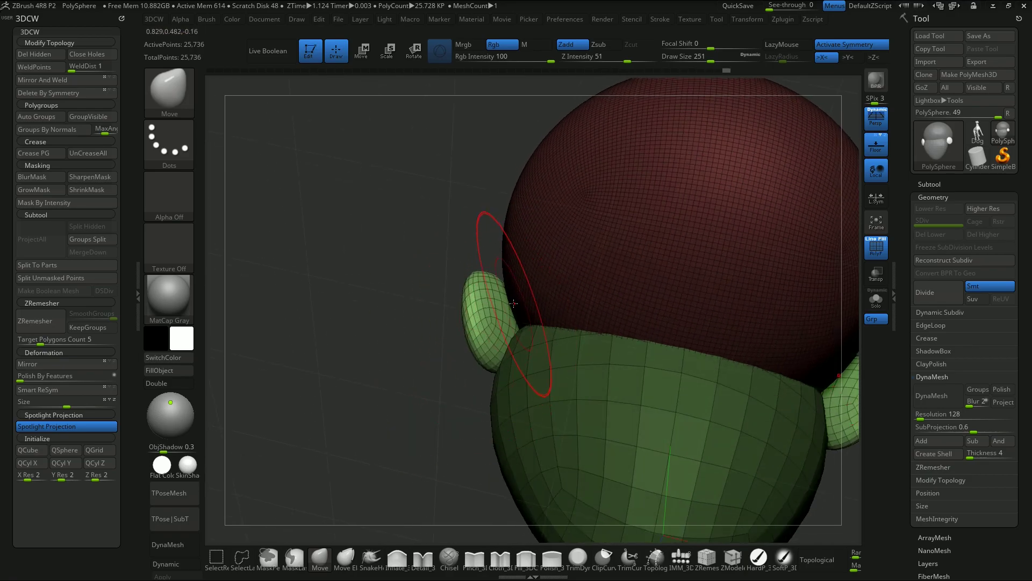
Set the draw size to 94 and push in the back of the ear to thin and curve it.
mouse_move(479, 230)
left_mouse_down()
mouse_move(654, 286)
mouse_move(636, 288)
mouse_move(643, 337)
left_mouse_up()
key("s")
left_click_drag(536, 337, 531, 326)
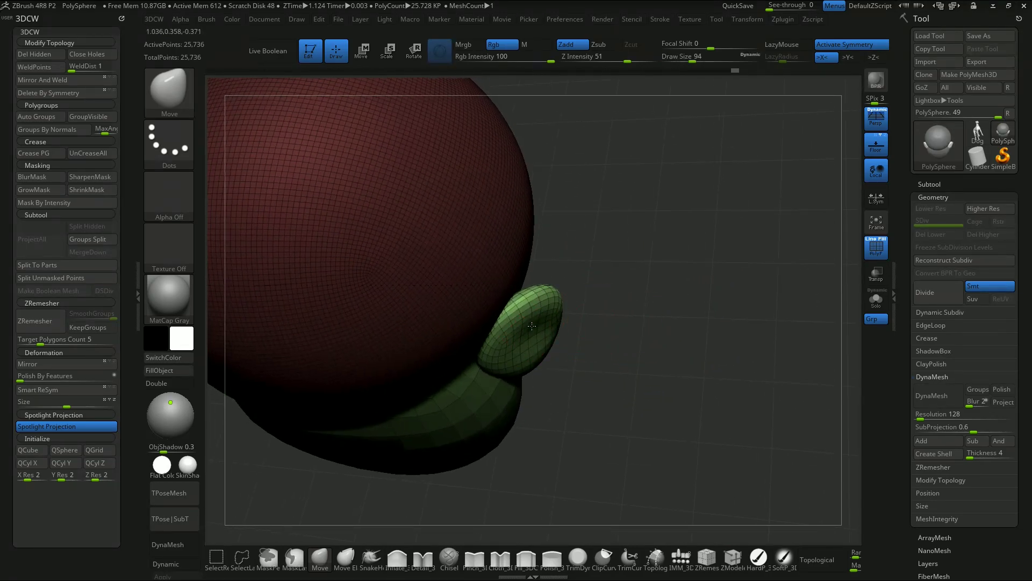
left_click_drag(638, 302, 589, 263)
left_click_drag(536, 325, 544, 322)
left_click_drag(664, 317, 596, 305)
left_click_drag(543, 355, 556, 366)
Insert a QuadSphere-2 at the centre of the upper jaw from the front view as a nose.
left_click_drag(772, 367, 601, 420)
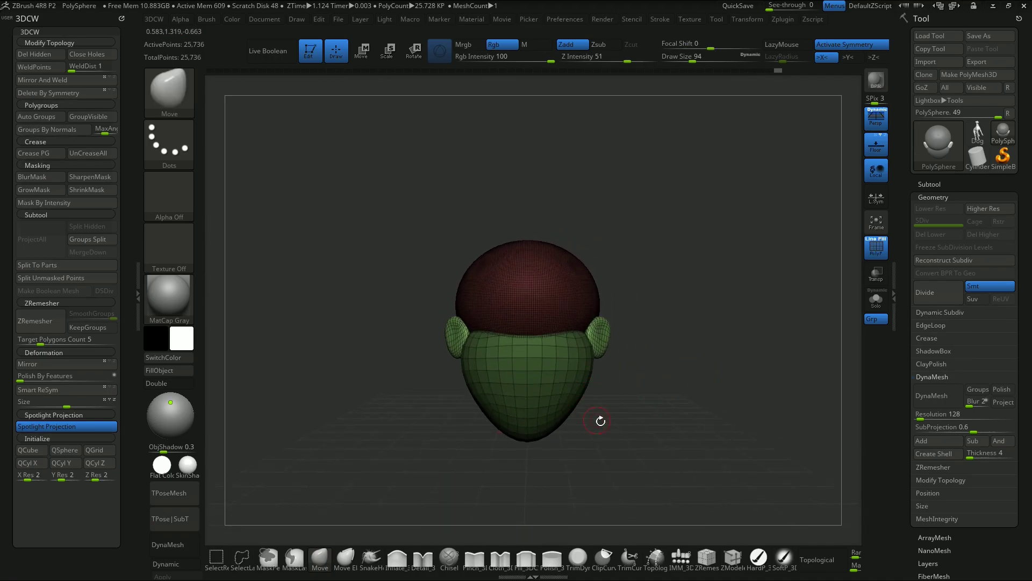
left_click(682, 557)
key("m")
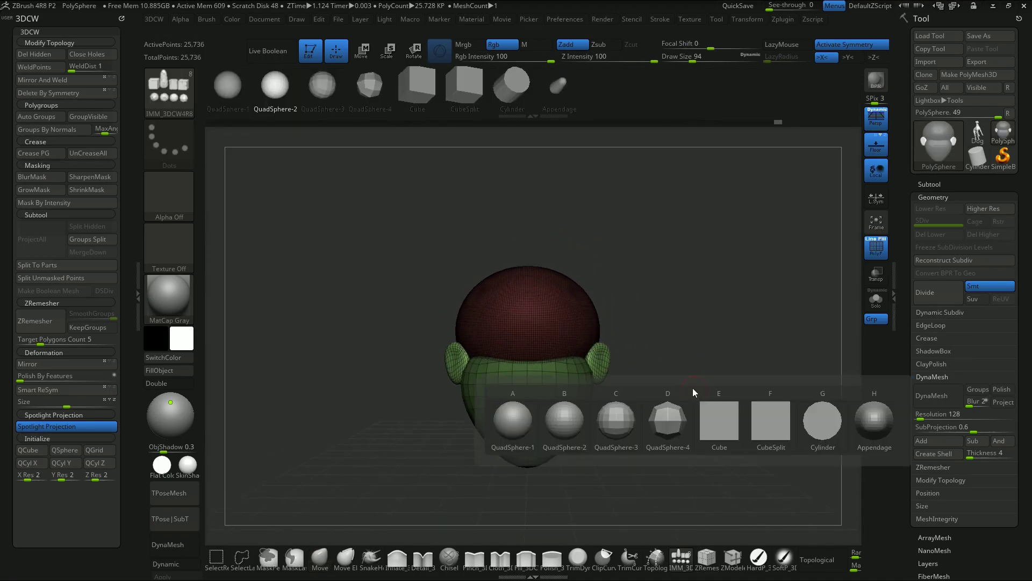
mouse_move(695, 423)
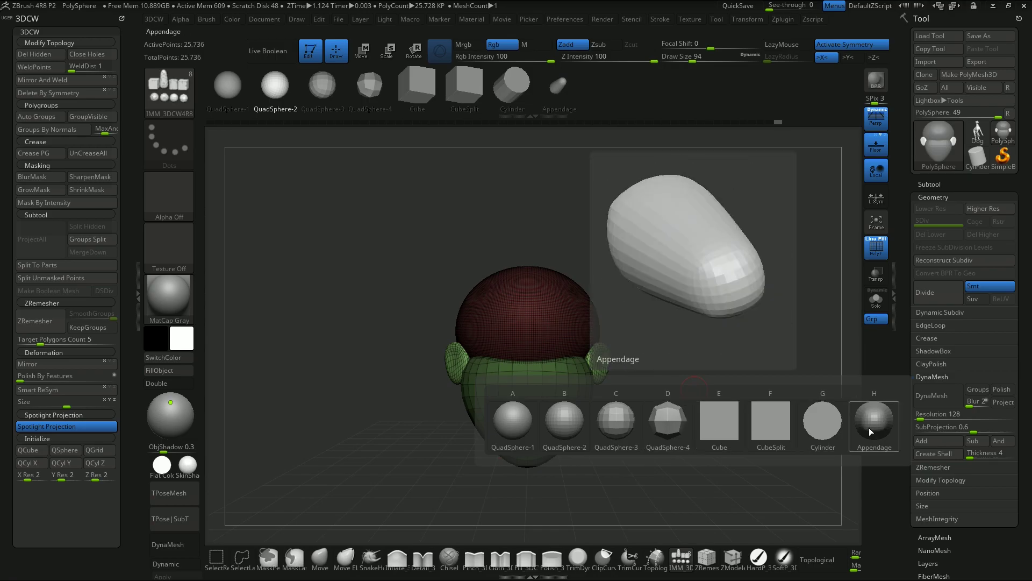
left_click(563, 425)
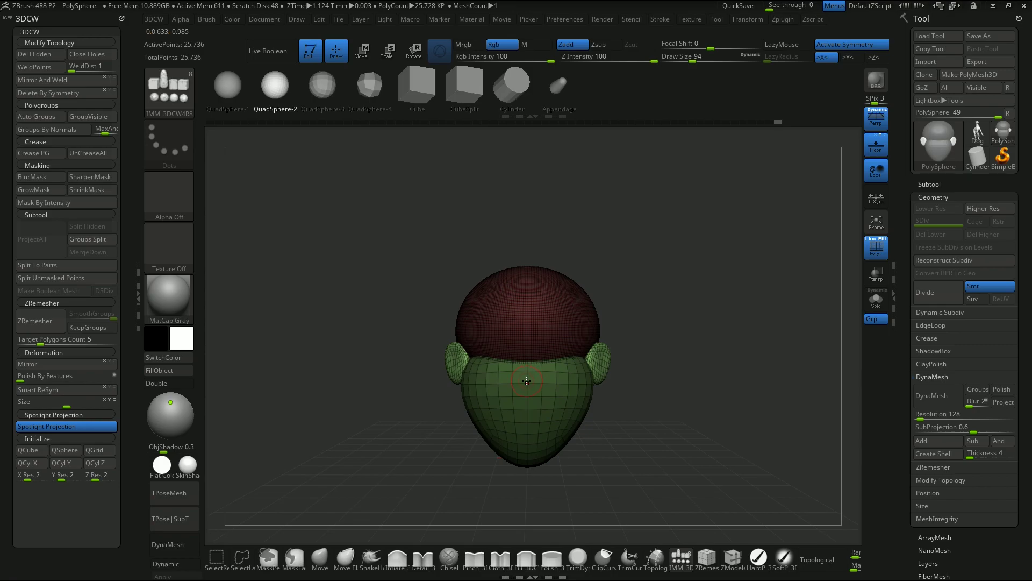
left_click_drag(527, 382, 553, 383)
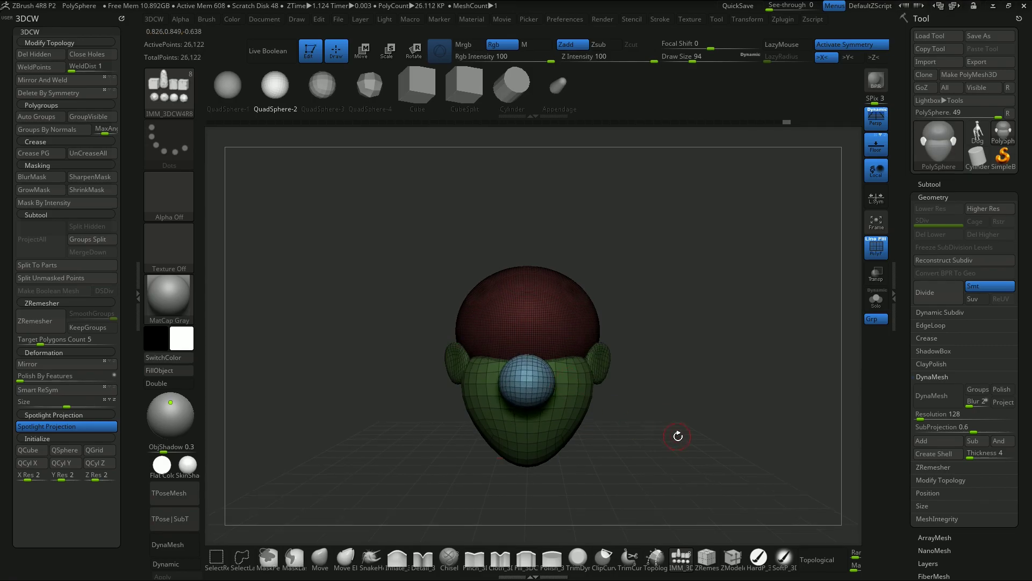
Stretch the nose sphere lengthwise into a long ellipsoid projecting forward from the face.
left_click_drag(675, 434, 627, 438)
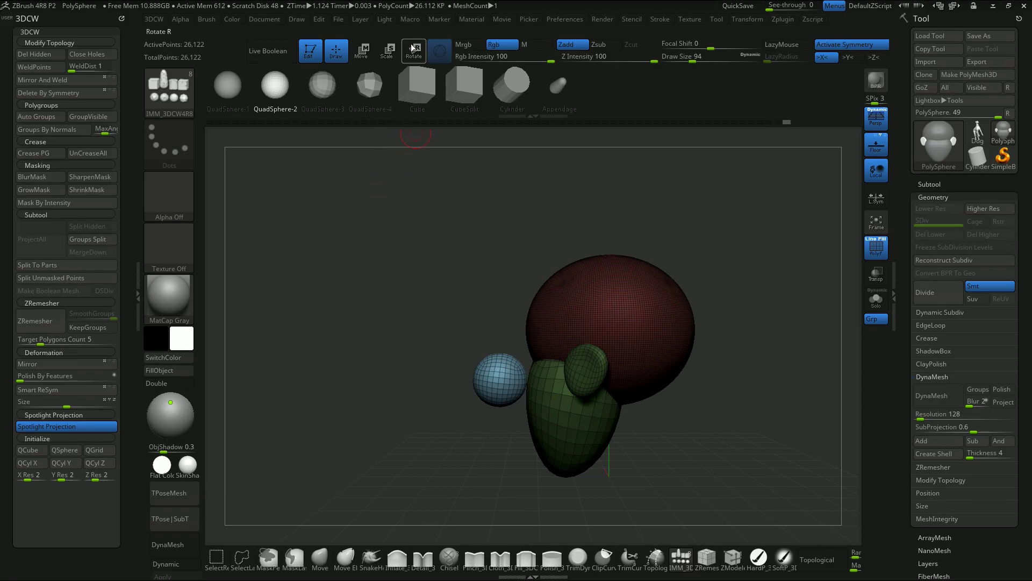
key("w")
left_click_drag(495, 376, 444, 369)
Set the draw size to 611 and adjust the nose's front end with the Move brush from the side.
left_click(320, 559)
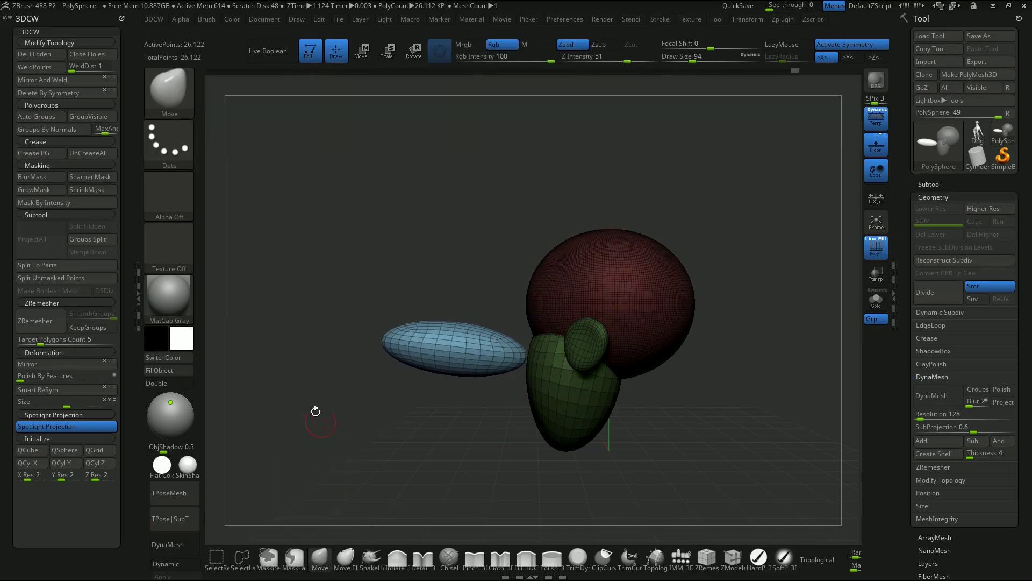
key("s")
left_click_drag(317, 412, 360, 415)
left_click_drag(385, 335, 400, 341)
left_click_drag(391, 352, 442, 394)
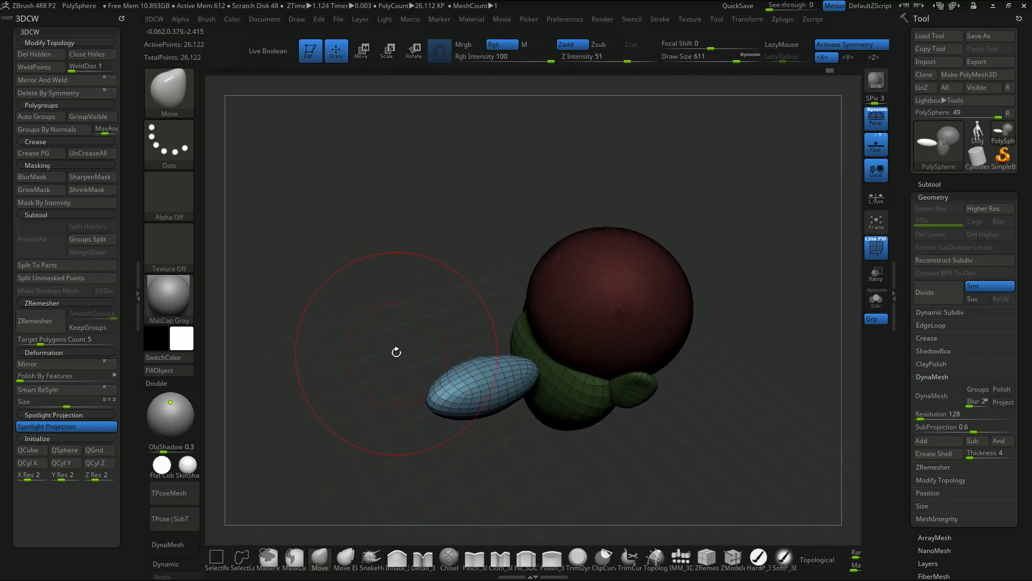
Set the draw size to 453 and refine the nose's tip and outline with the Move brush from several angles.
key("s")
left_click_drag(398, 351, 388, 352)
left_click_drag(438, 397, 429, 399)
left_click_drag(380, 370, 433, 405)
mouse_move(544, 434)
left_mouse_down()
mouse_move(530, 449)
mouse_move(530, 406)
mouse_move(515, 411)
left_mouse_up()
mouse_move(467, 443)
left_mouse_down("alt")
mouse_move(500, 461)
mouse_move(538, 398)
mouse_move(563, 378)
left_mouse_up("alt")
left_click_drag(496, 355, 493, 346)
left_click_drag(501, 411, 491, 440)
left_click_drag(537, 414, 522, 446, "alt")
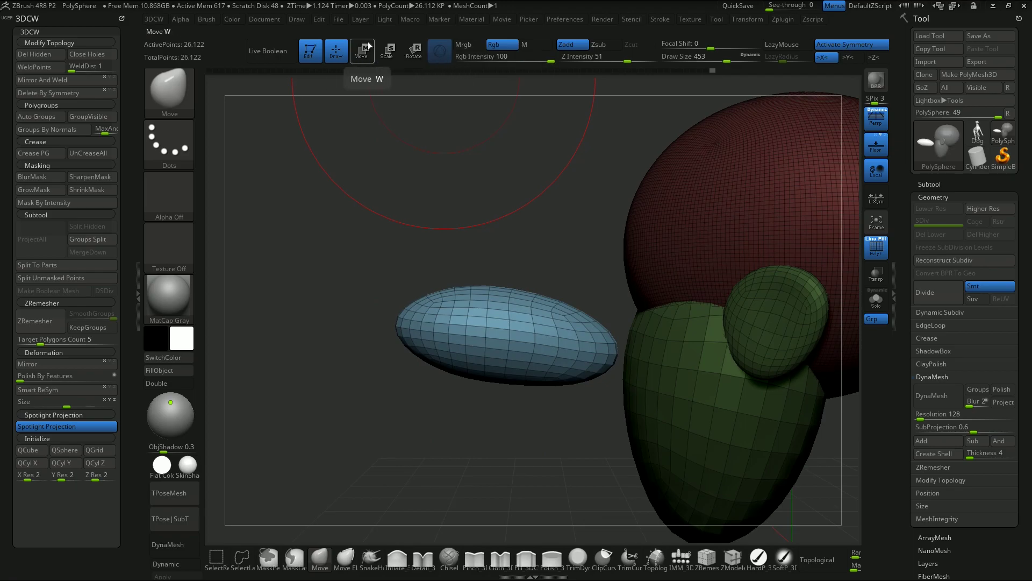
Switch from the gizmo to the Transpose line and draw it along the nose from its base to its tip.
left_click(441, 51)
left_click(440, 50)
left_click_drag(532, 307, 621, 260)
left_click_drag(611, 354, 398, 318)
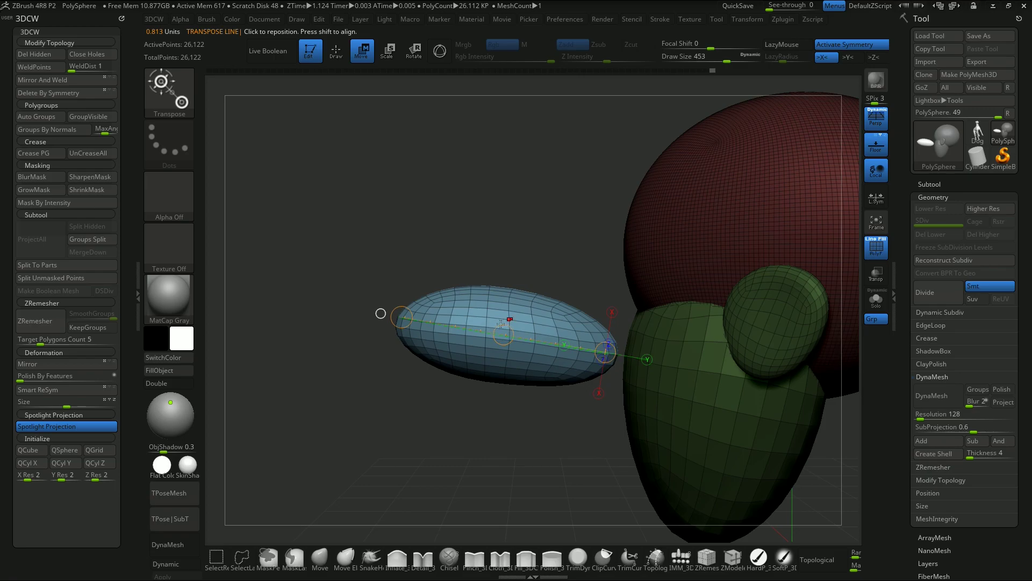
Reposition the Transpose line and bend the middle of the nose upward into a hump near its base.
mouse_move(499, 326)
left_mouse_down()
mouse_move(502, 309)
mouse_move(384, 194)
mouse_move(504, 297)
mouse_move(478, 311)
mouse_move(506, 337)
left_mouse_up()
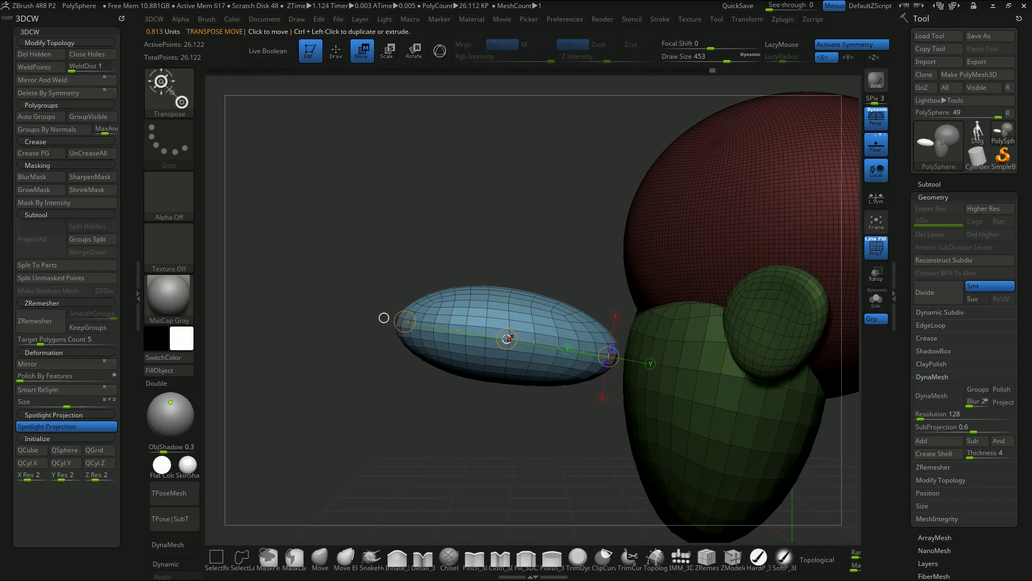
mouse_move(506, 337)
left_mouse_down()
mouse_move(494, 332)
mouse_move(492, 343)
left_mouse_up()
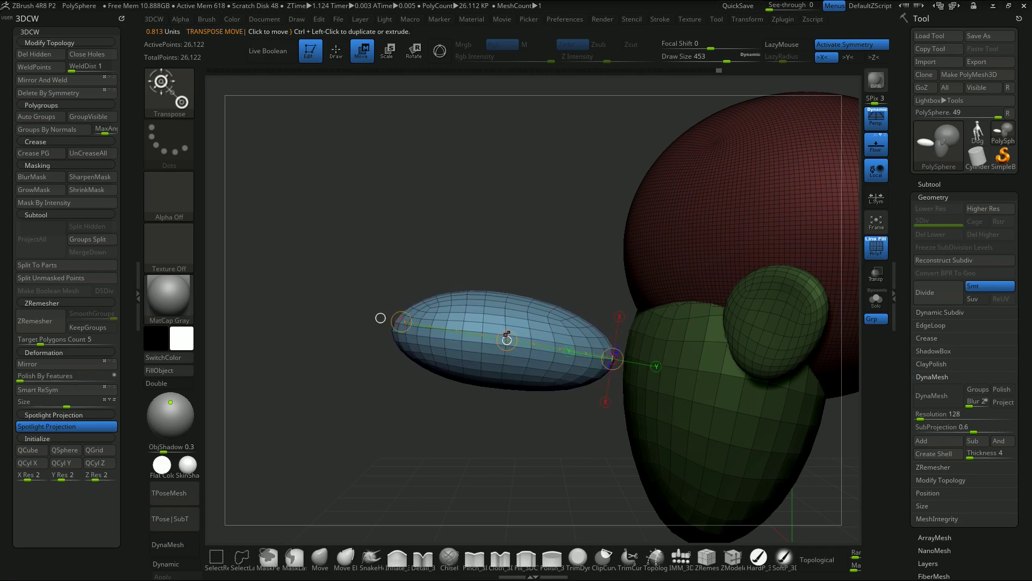
left_click_drag(507, 336, 507, 333)
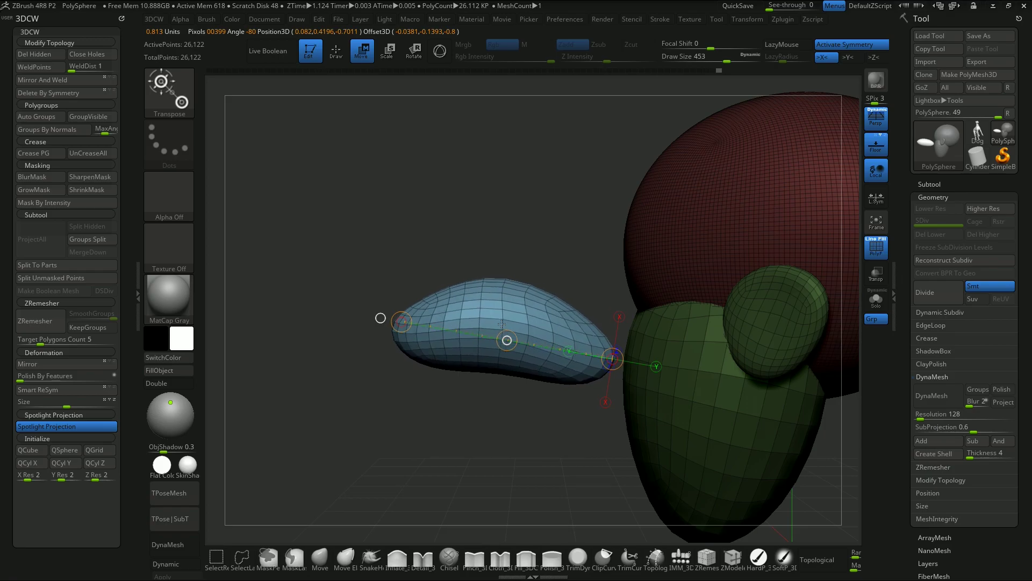
left_click_drag(507, 330, 533, 319)
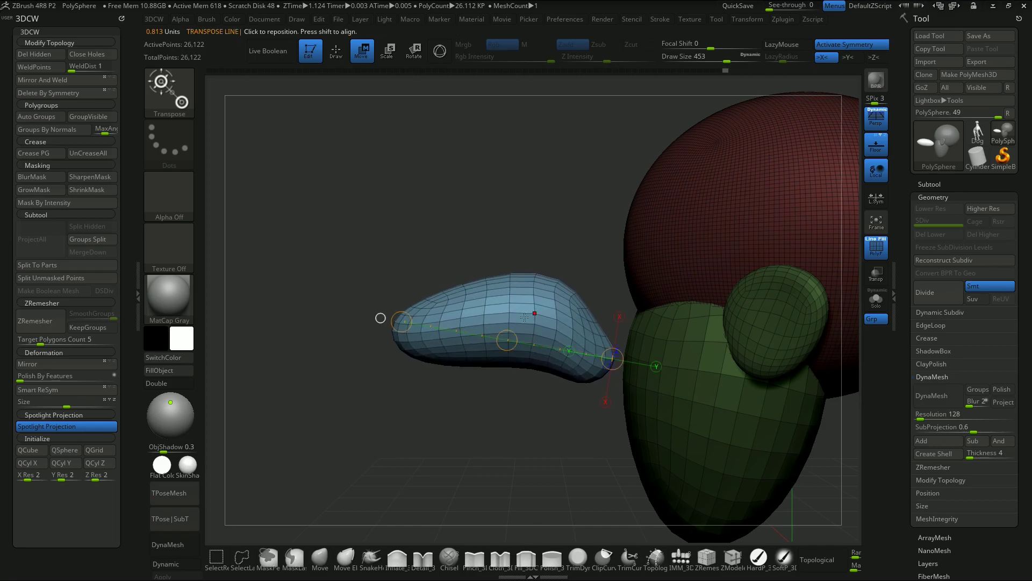
Rotate the nose downward with the gizmo and place it against the face between the ears.
left_click(415, 51)
left_click(444, 51)
left_click_drag(646, 320, 630, 448)
left_click_drag(656, 309, 646, 367)
left_click_drag(482, 396, 527, 400)
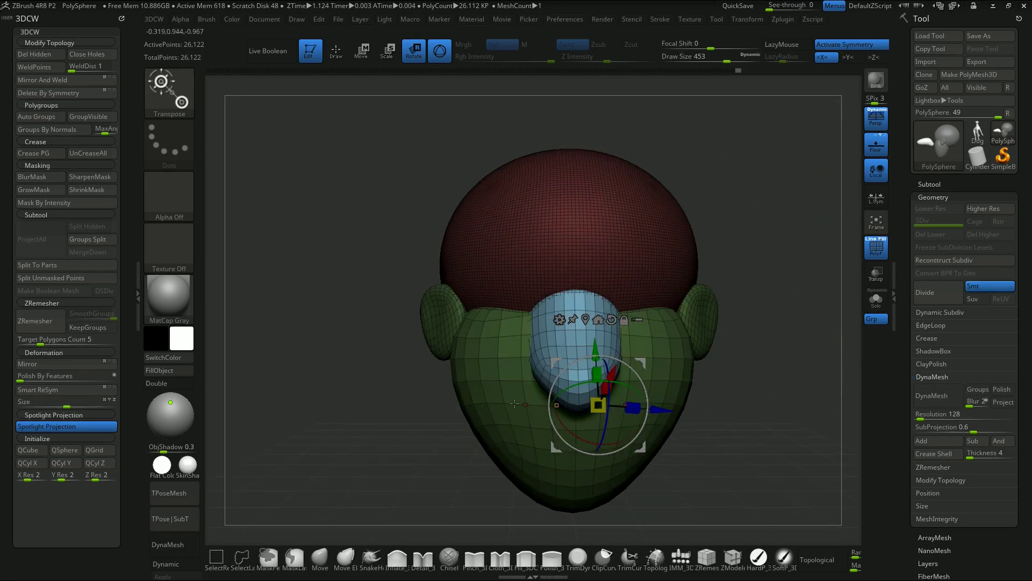
Set the draw size to 293 and narrow the bridge of the nose with the Move brush, leaving a wider rounded tip.
left_click(320, 559)
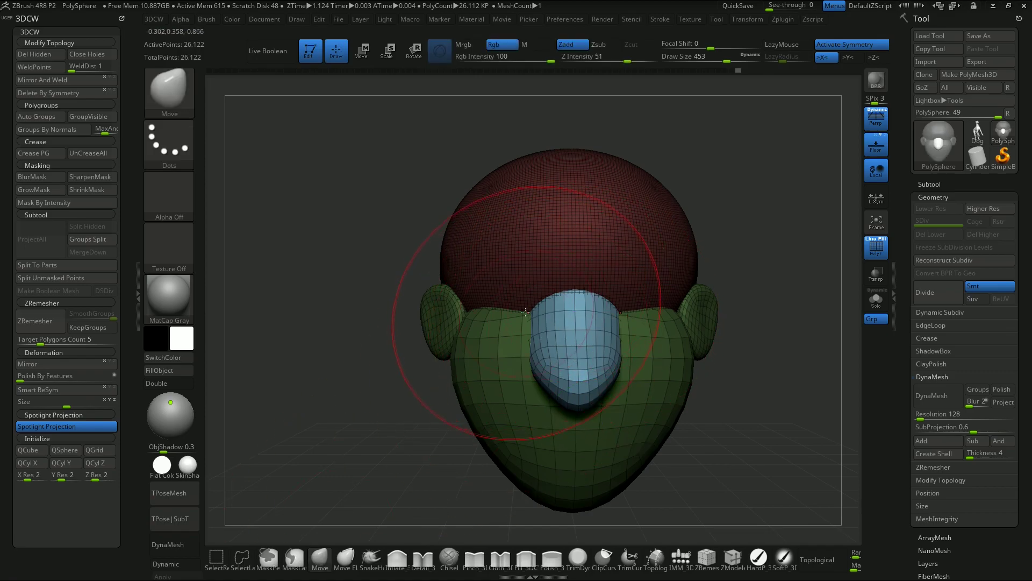
key("s")
left_click_drag(527, 304, 510, 305)
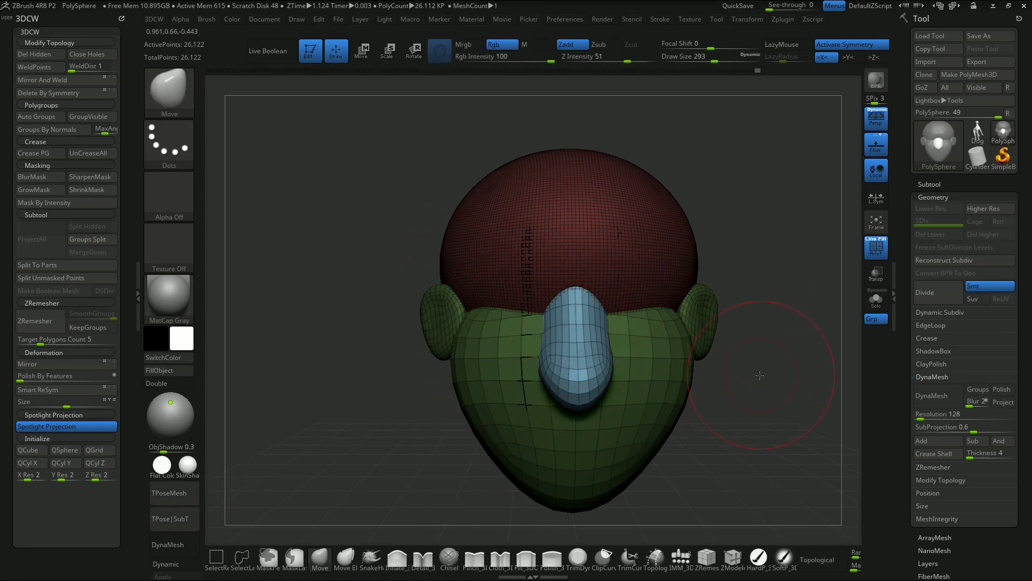
left_click_drag(762, 373, 588, 301)
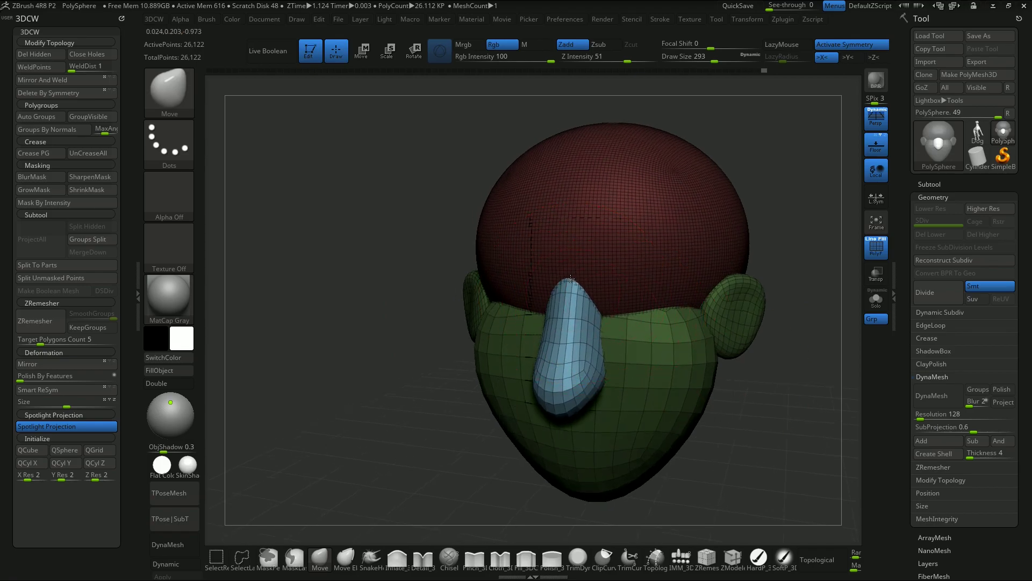
left_click_drag(726, 442, 688, 430)
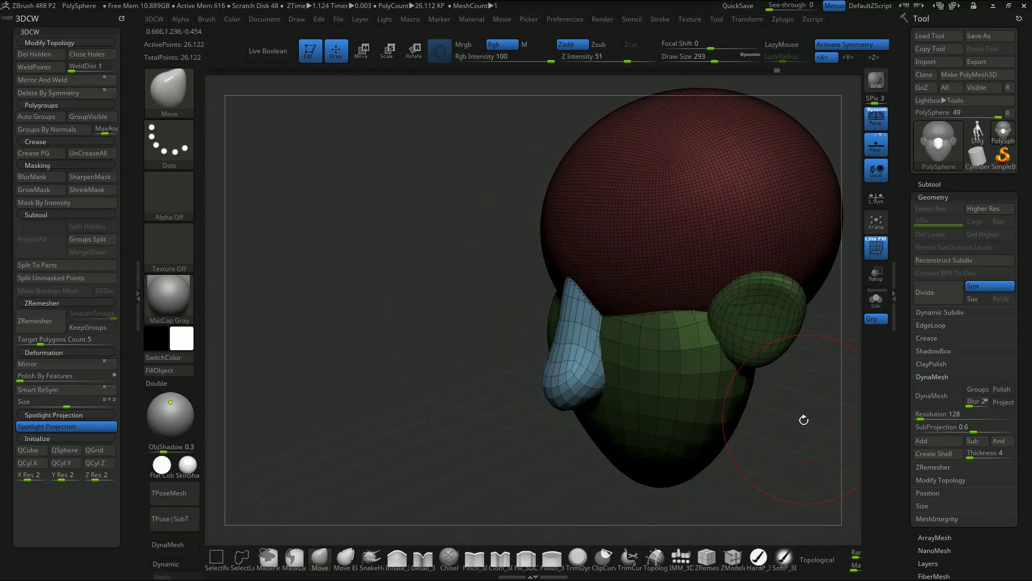
left_click_drag(806, 417, 657, 322)
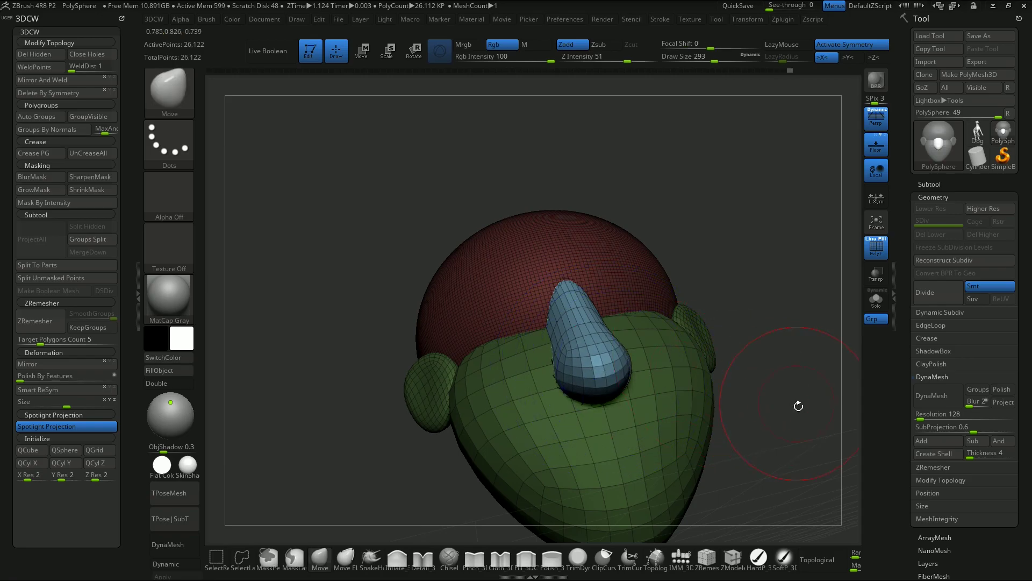
left_click_drag(796, 403, 657, 349)
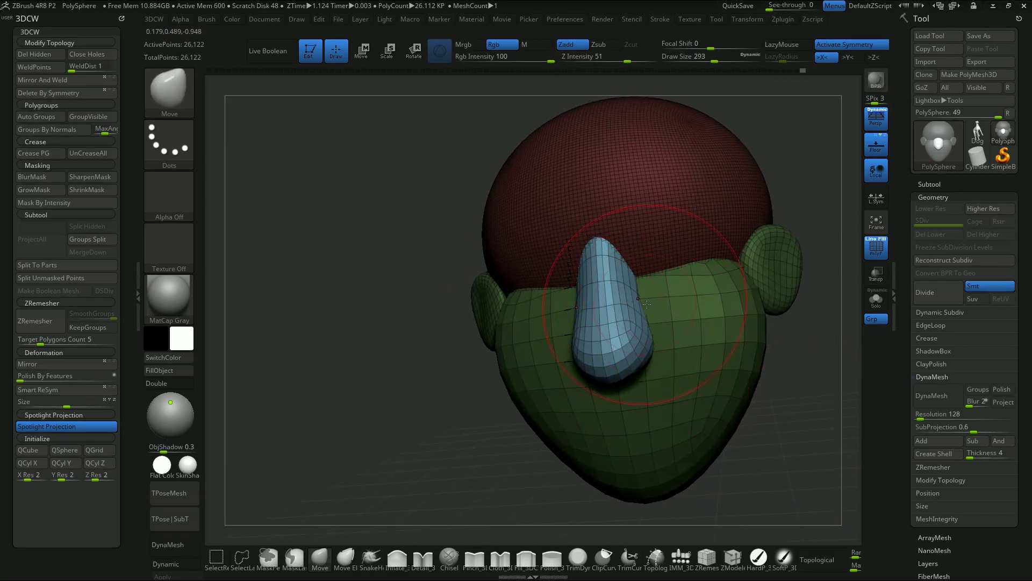
left_click_drag(795, 427, 751, 375)
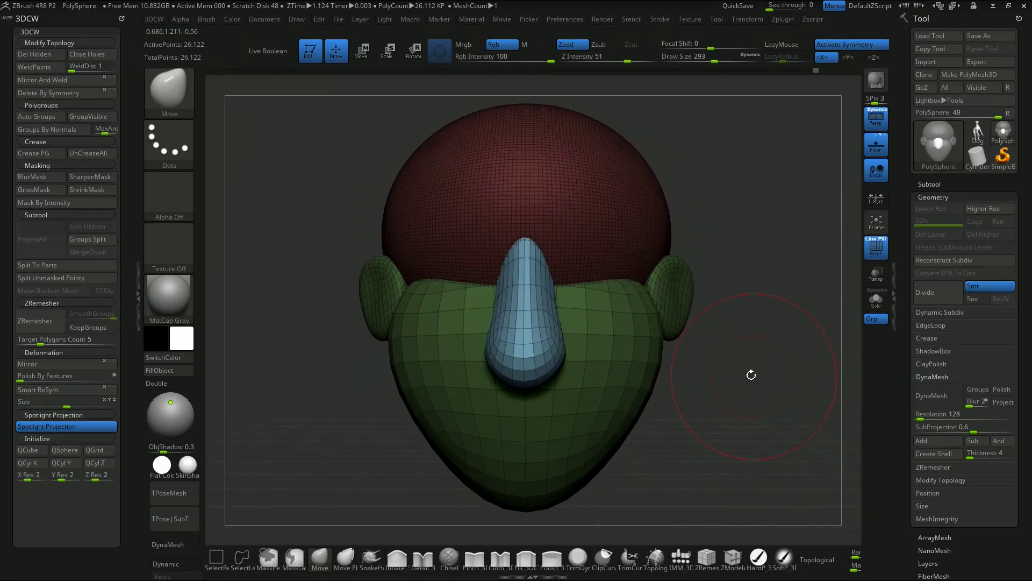
Insert a symmetrical pair of QuadSphere-2 eyes beside the nose and move them down and inward.
left_click(681, 557)
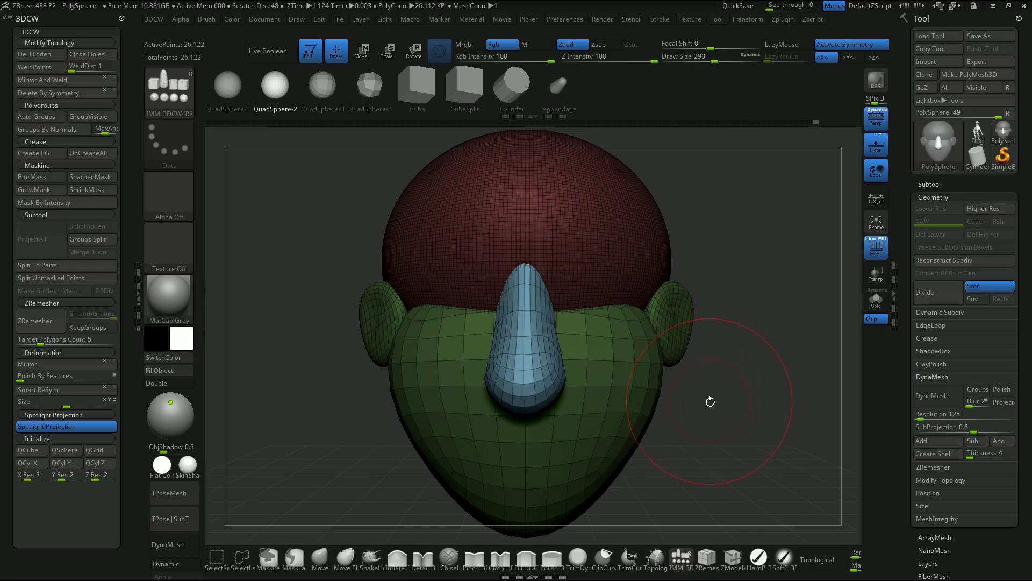
key("m")
left_click(575, 428)
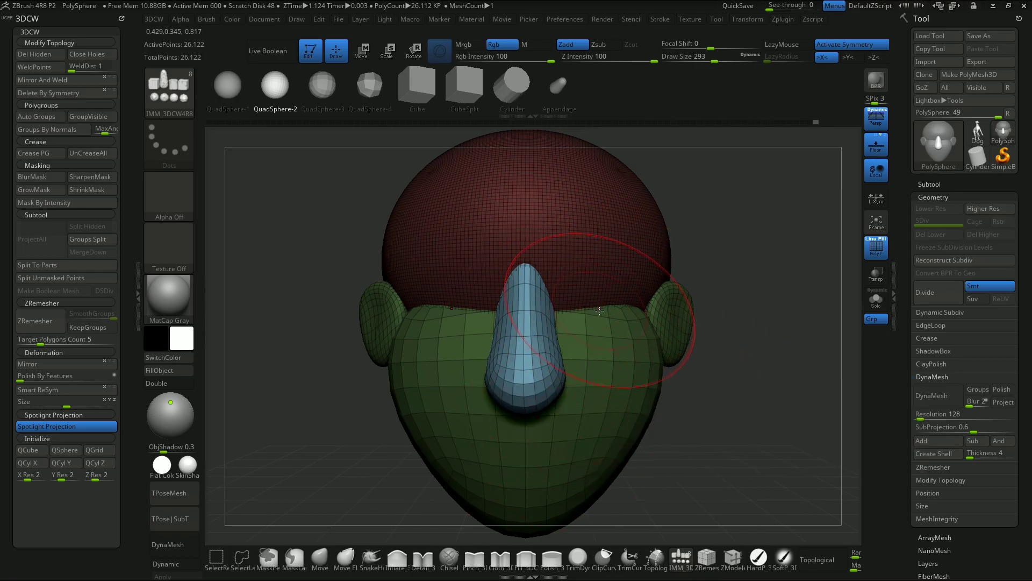
left_click_drag(605, 315, 636, 329)
key("w")
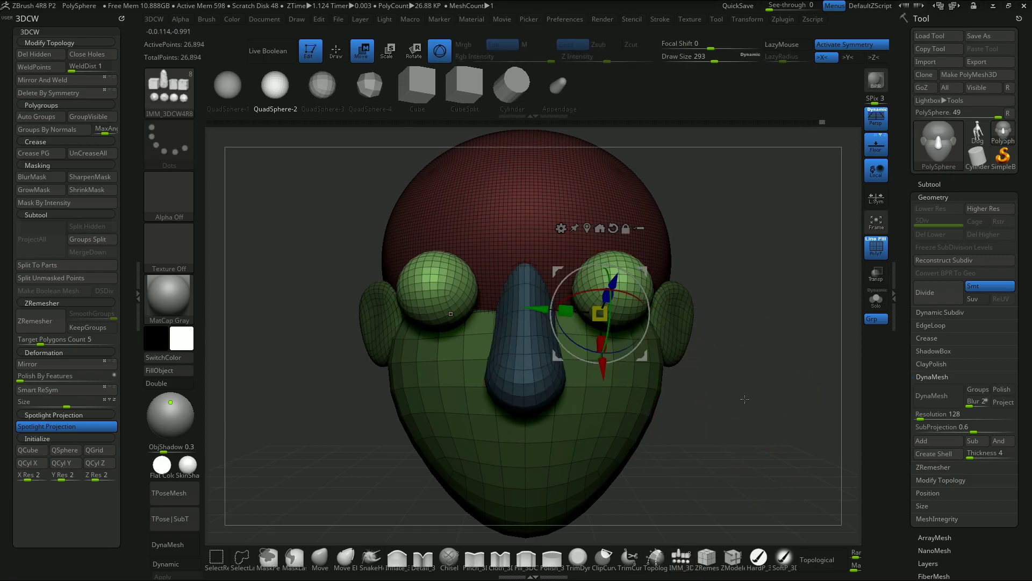
left_click_drag(642, 272, 628, 291)
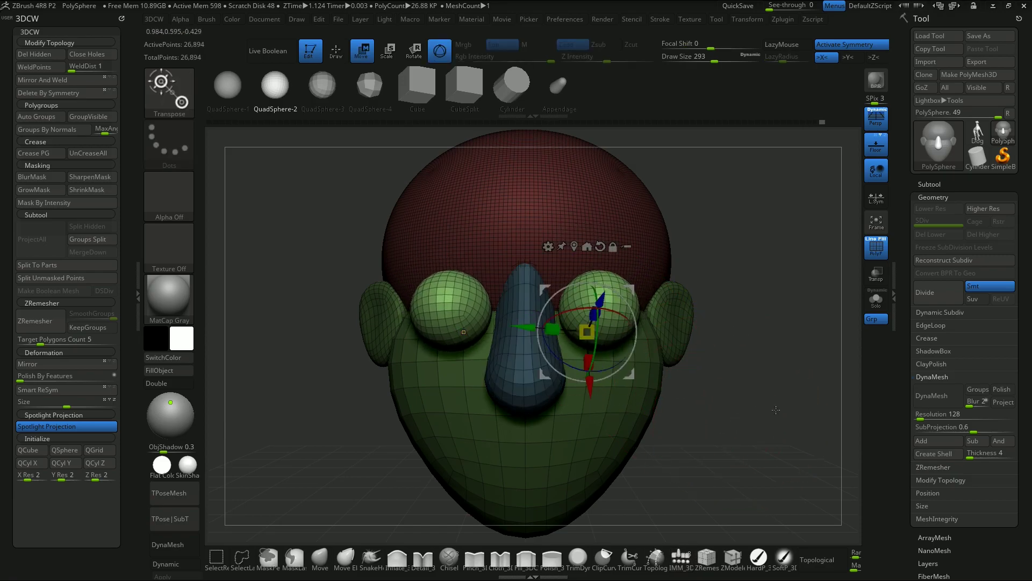
Push the eyes back into the head from the side view.
left_click_drag(765, 403, 699, 414)
left_click_drag(634, 289, 685, 279)
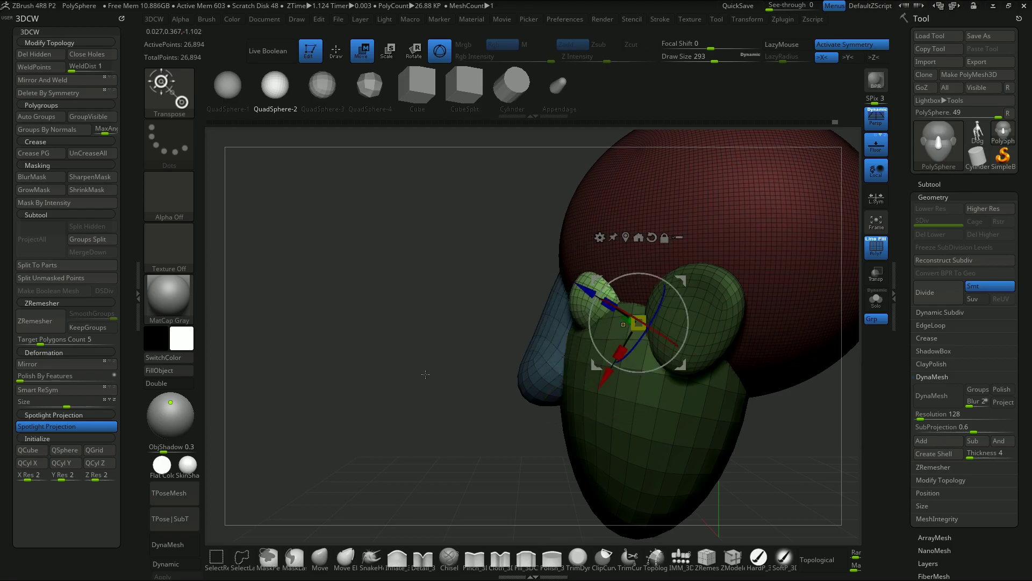
left_click_drag(412, 373, 486, 373)
left_click_drag(682, 278, 681, 278)
left_click_drag(845, 356, 757, 314, "alt")
Split the unmasked eyes from the head into a separate subtool with Split Unmasked Points.
left_click(932, 185)
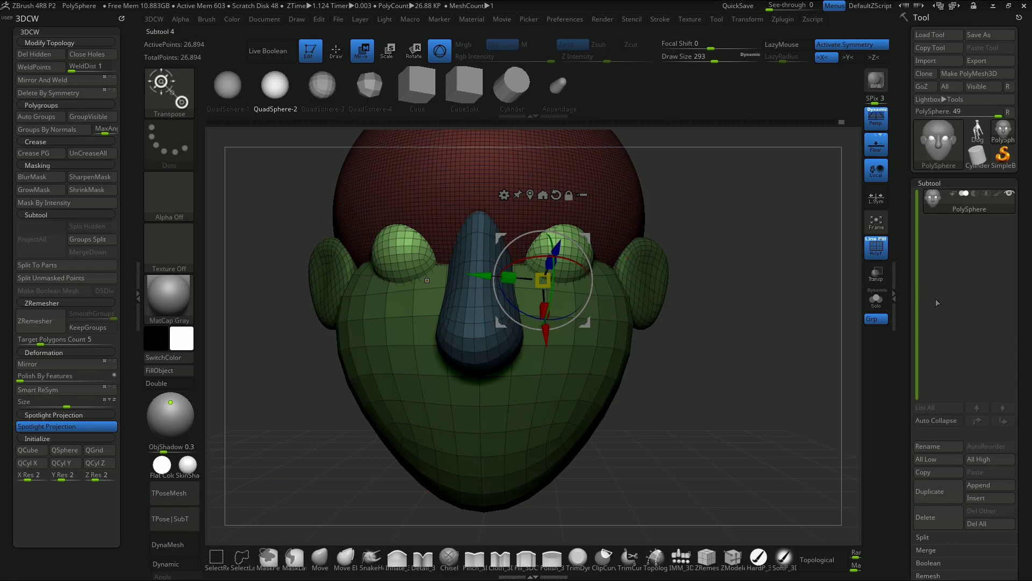
left_click_drag(906, 429, 904, 406)
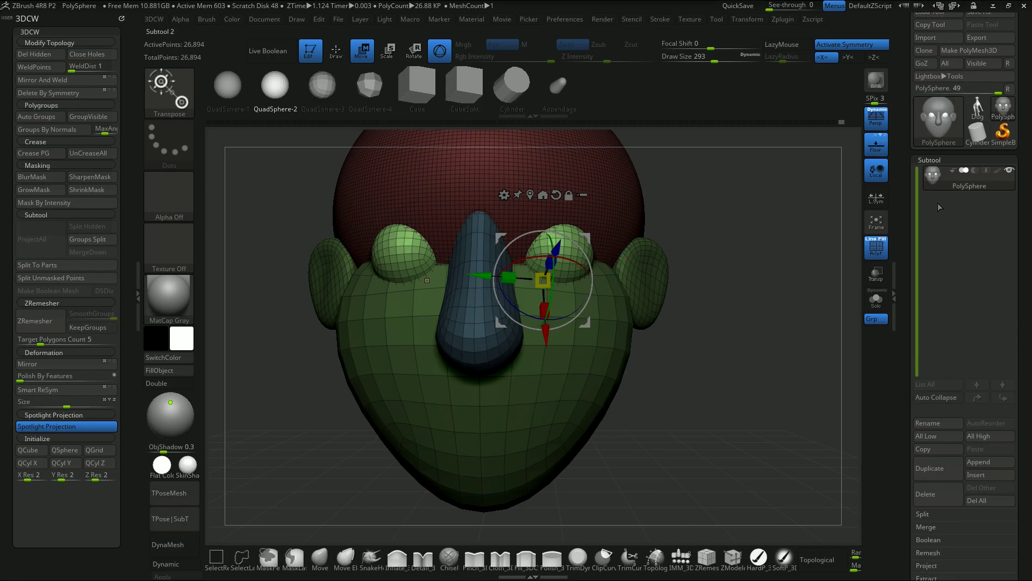
left_click(924, 515)
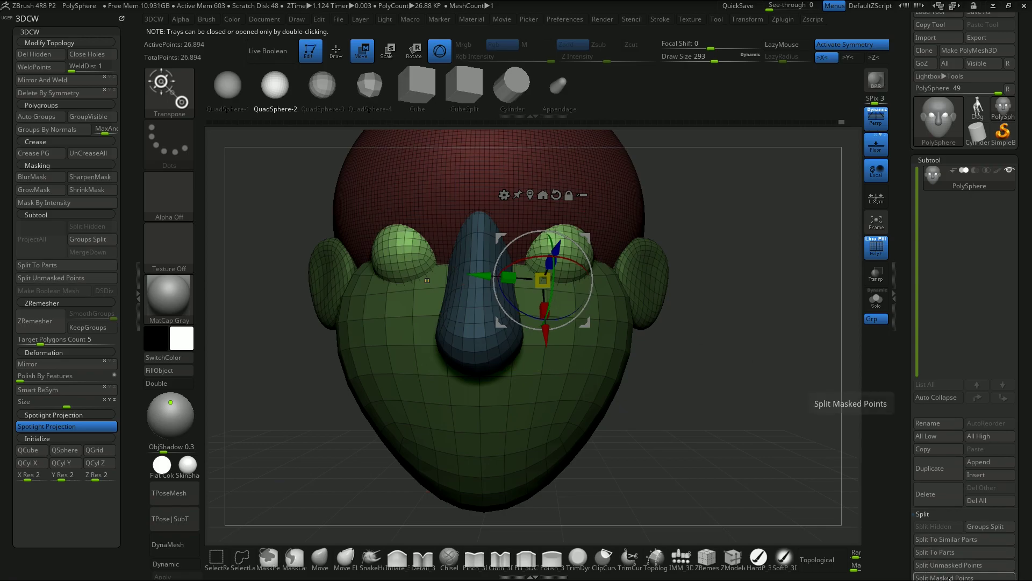
left_click_drag(901, 515, 901, 496)
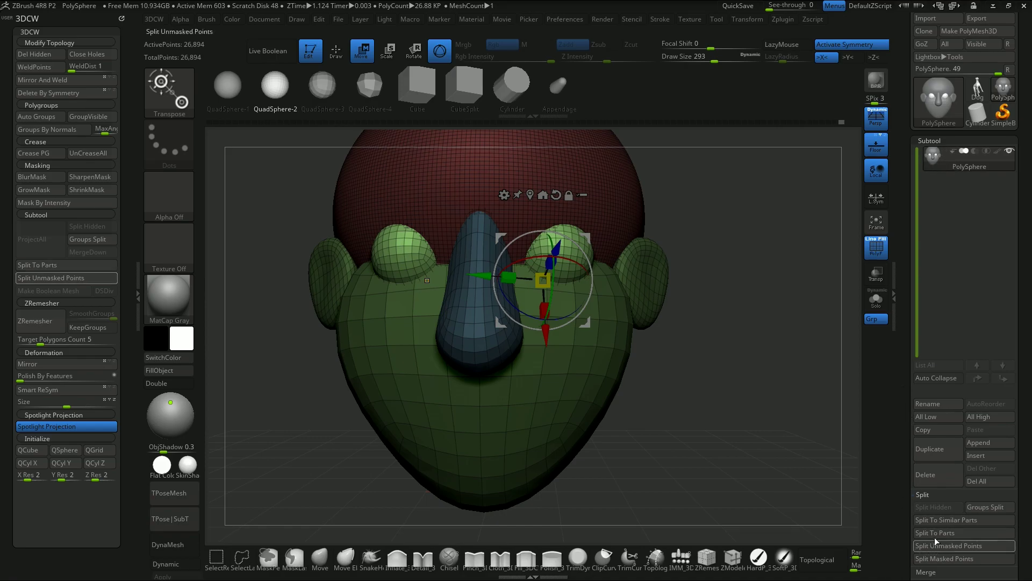
mouse_move(934, 157)
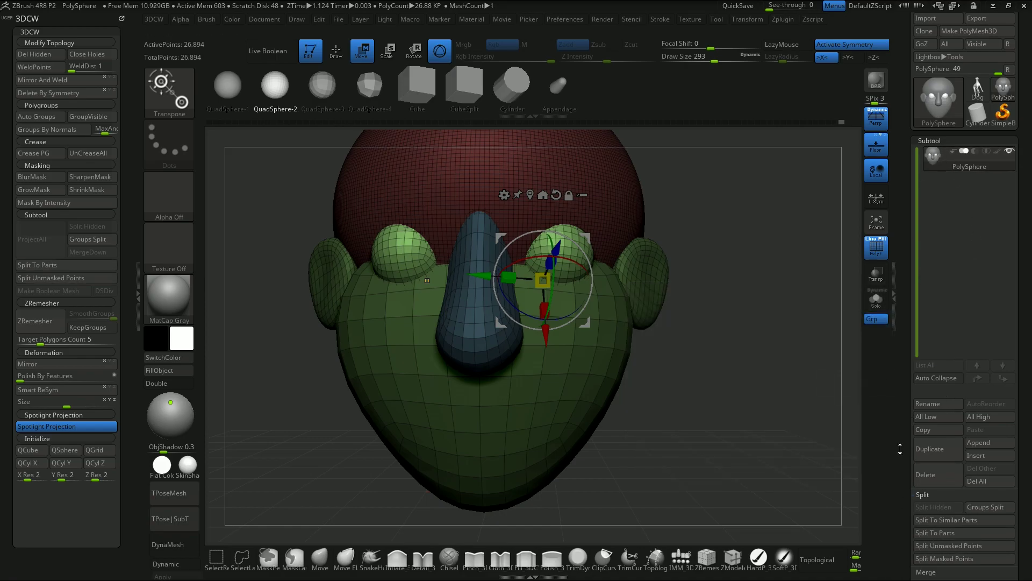
left_click(944, 545)
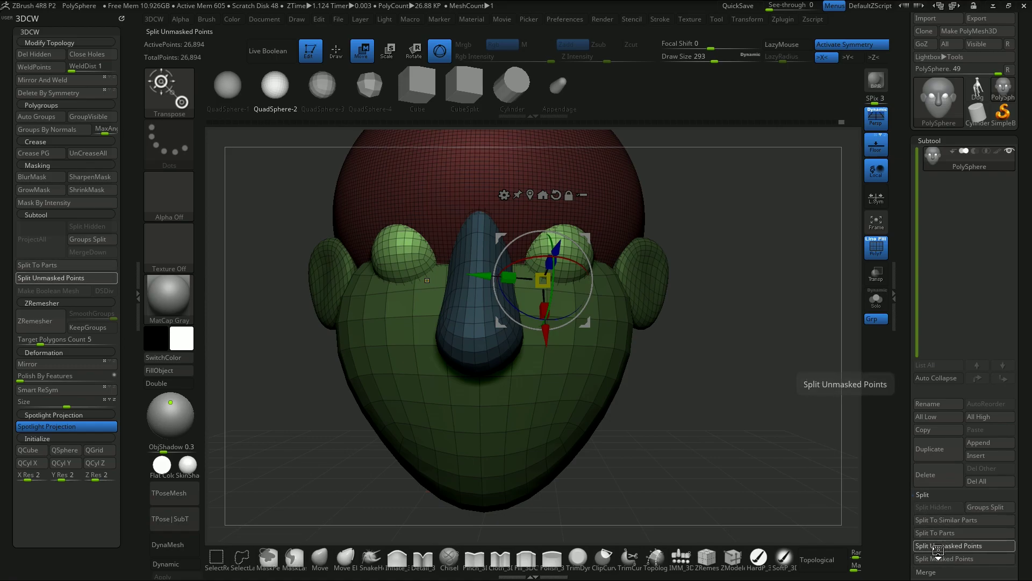
mouse_move(936, 186)
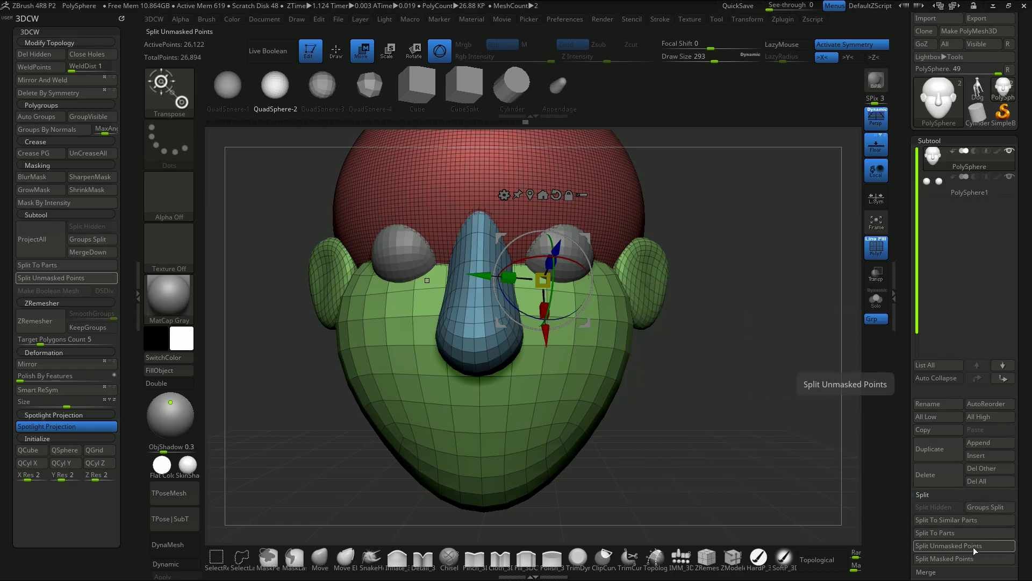
Undo the split on the PolySphere head subtool.
key("ctrl+z")
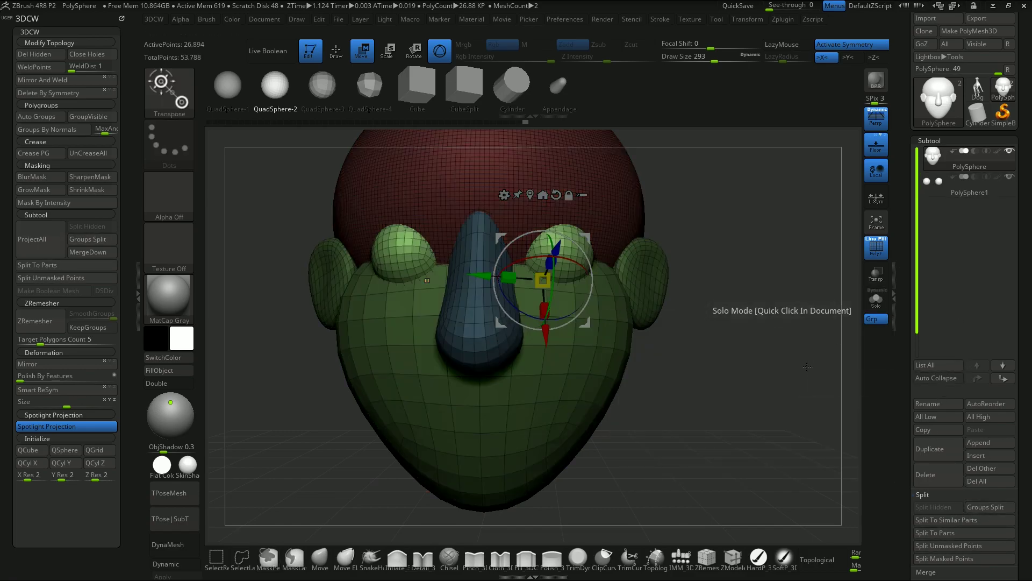
left_click_drag(807, 366, 804, 373, "alt")
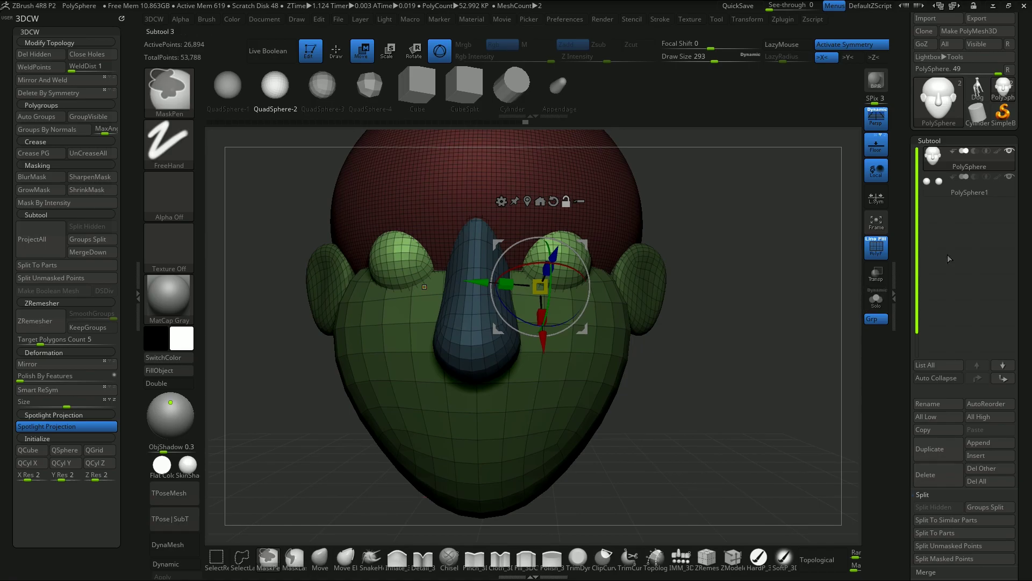
key("ctrl+z")
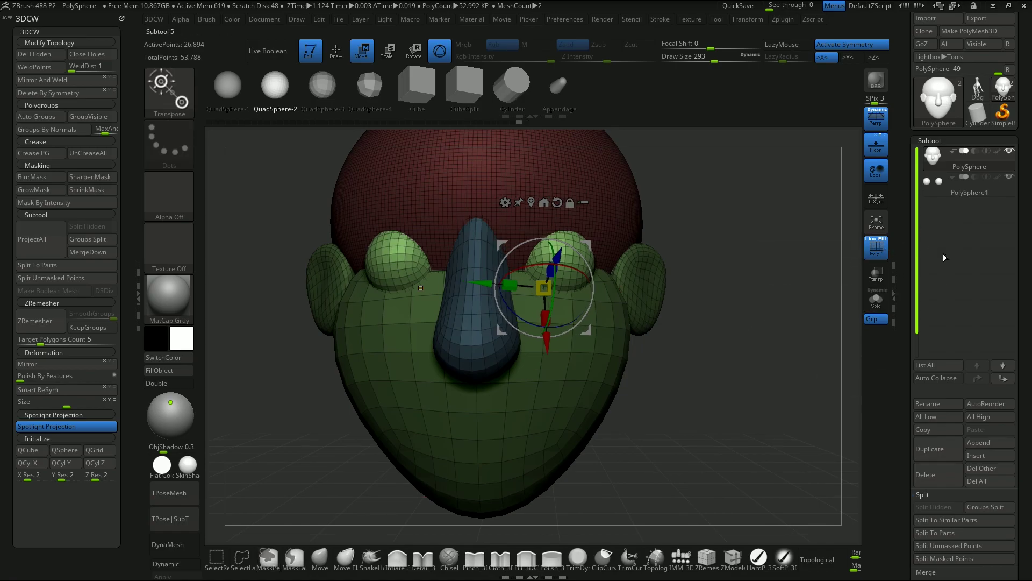
Examine the PolySphere1 subtool and the PolySphere subtool in turn to compare their contents.
left_click(941, 192)
mouse_move(736, 309)
left_mouse_down()
mouse_move(715, 371)
mouse_move(745, 358)
mouse_move(760, 380)
mouse_move(742, 341)
left_mouse_up()
key("q")
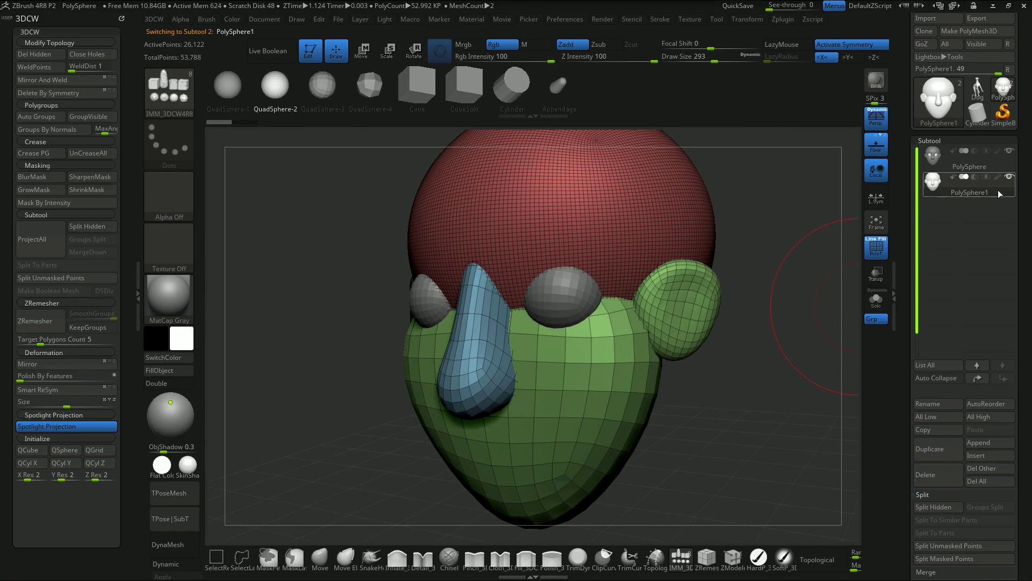
mouse_move(938, 170)
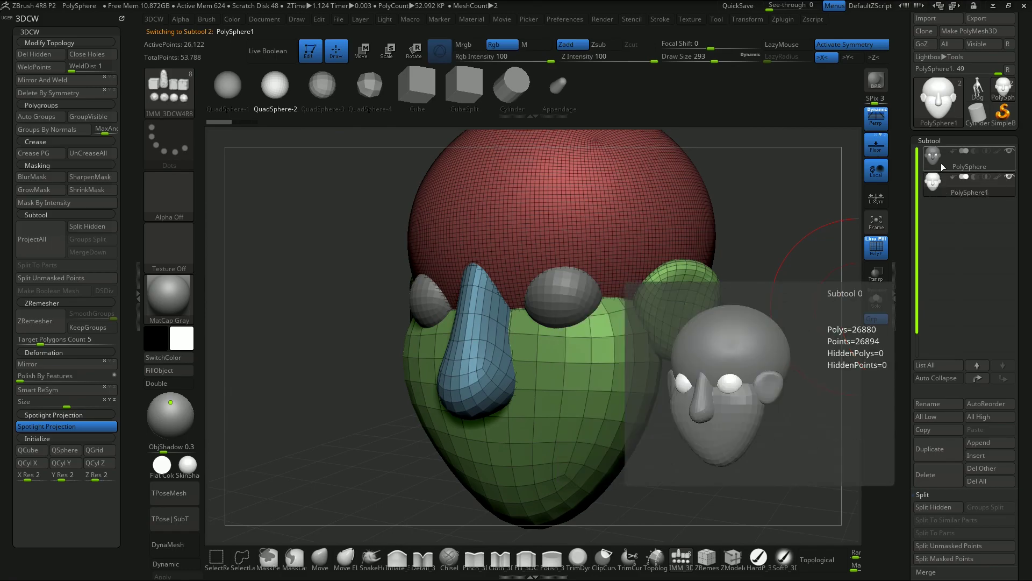
left_click(941, 166)
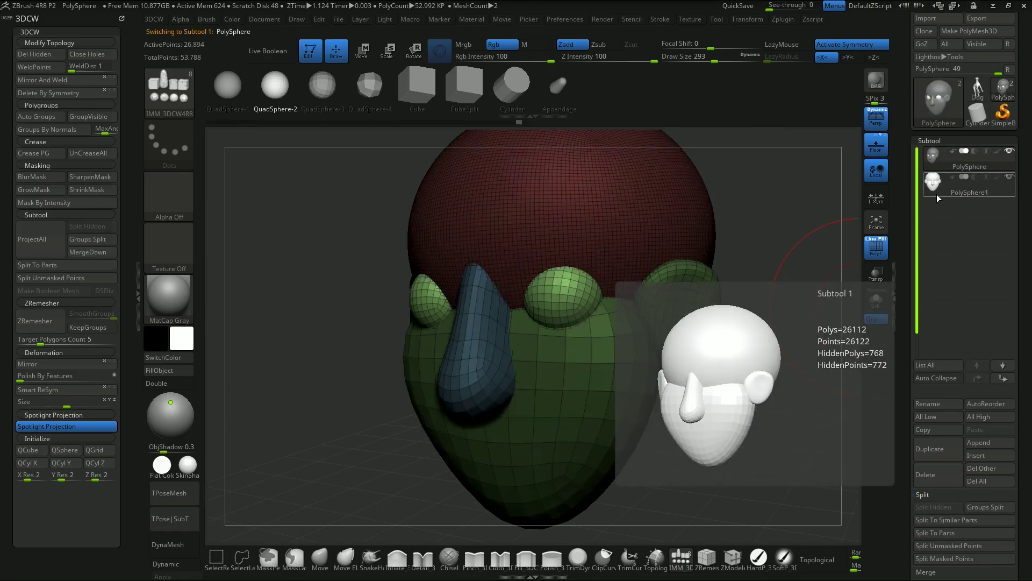
Compare the PolySphere1 and PolySphere subtools by hiding the other one in turn.
left_click(944, 191)
left_click_drag(737, 341, 742, 290)
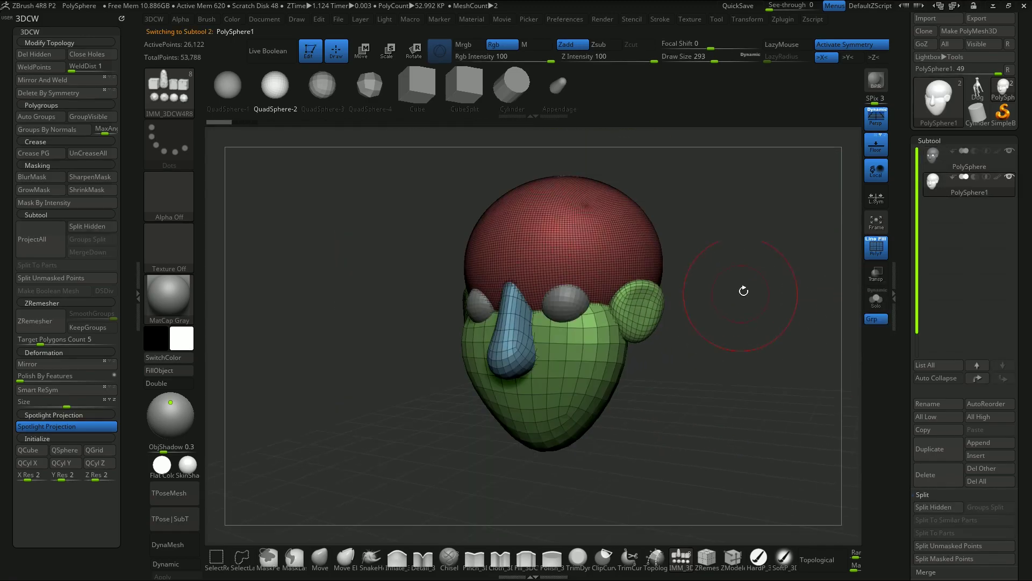
left_click(1009, 151)
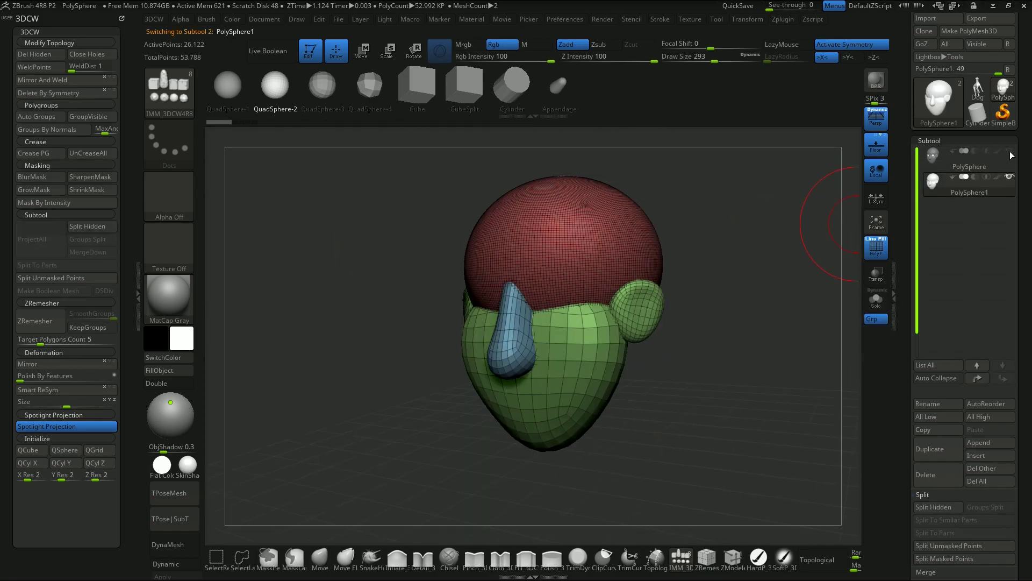
left_click(990, 158)
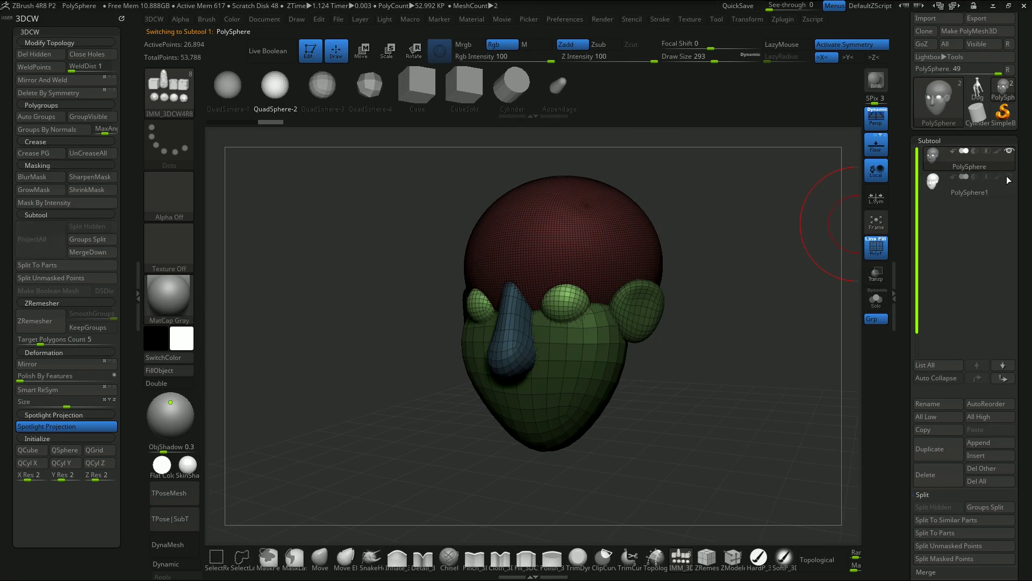
left_click(1010, 180)
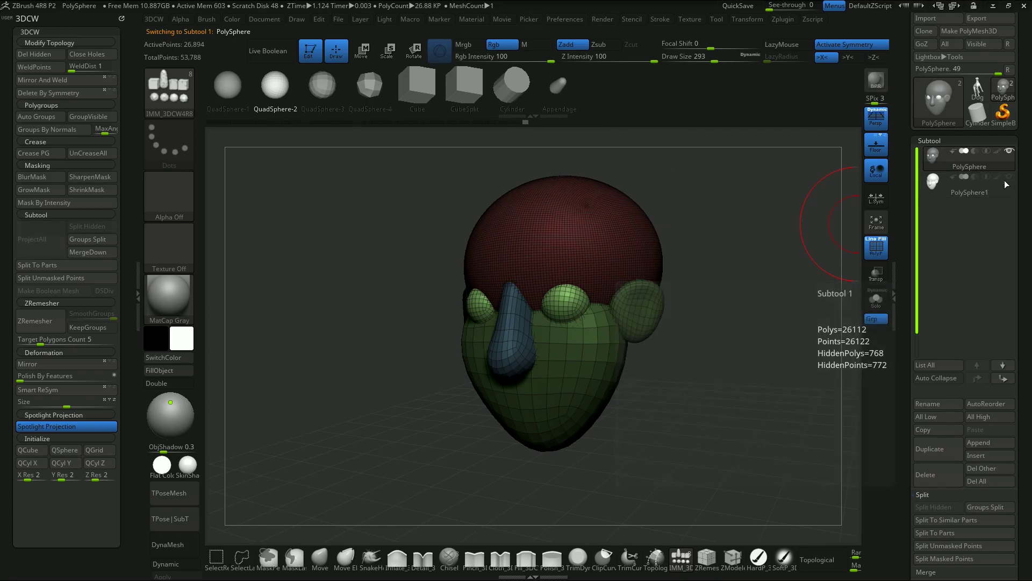
mouse_move(1009, 179)
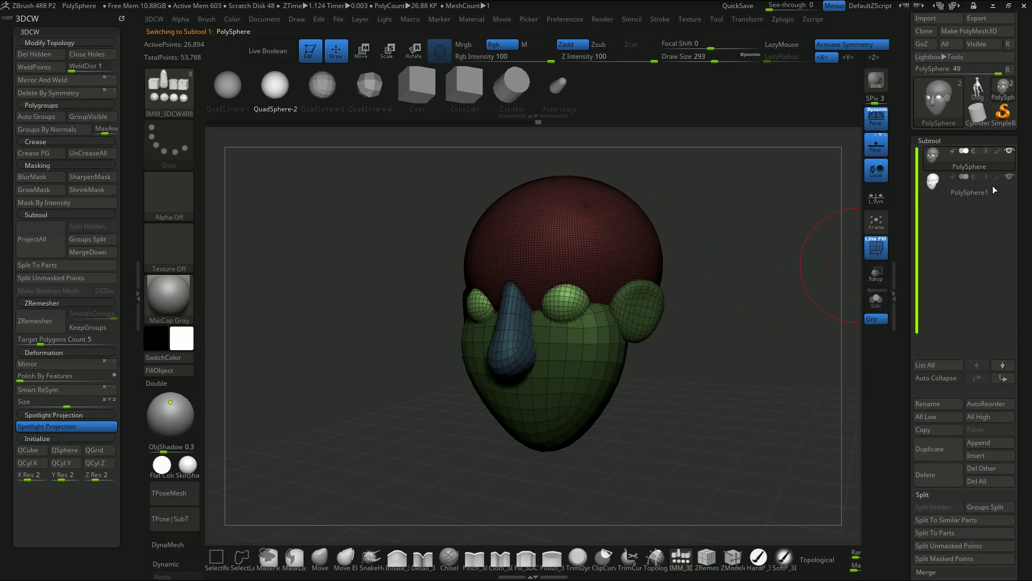
Delete the duplicate head subtool PolySphere1, which no longer needs to exist beside the original PolySphere.
left_click(944, 193)
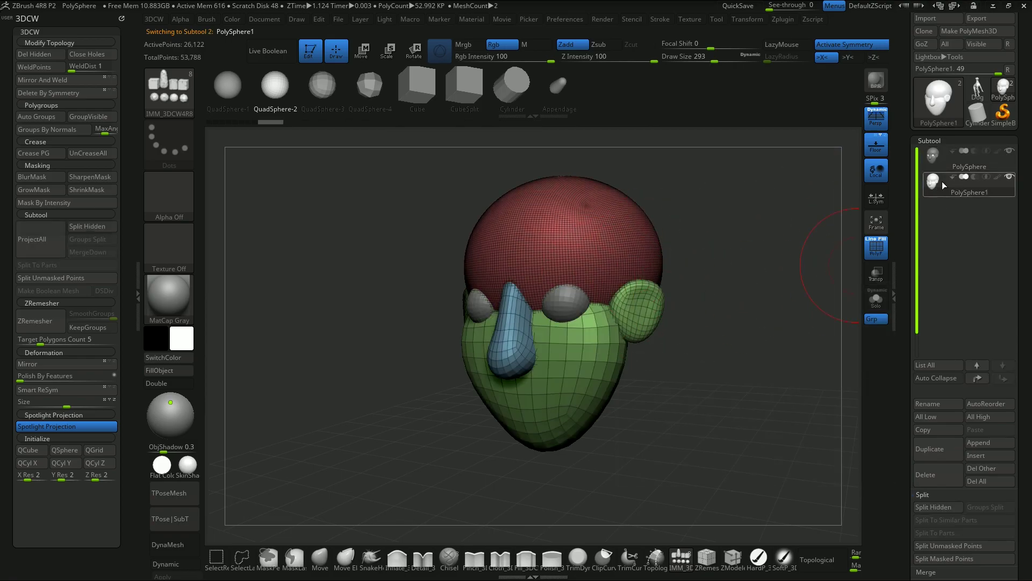
left_click(933, 474)
left_click(838, 495)
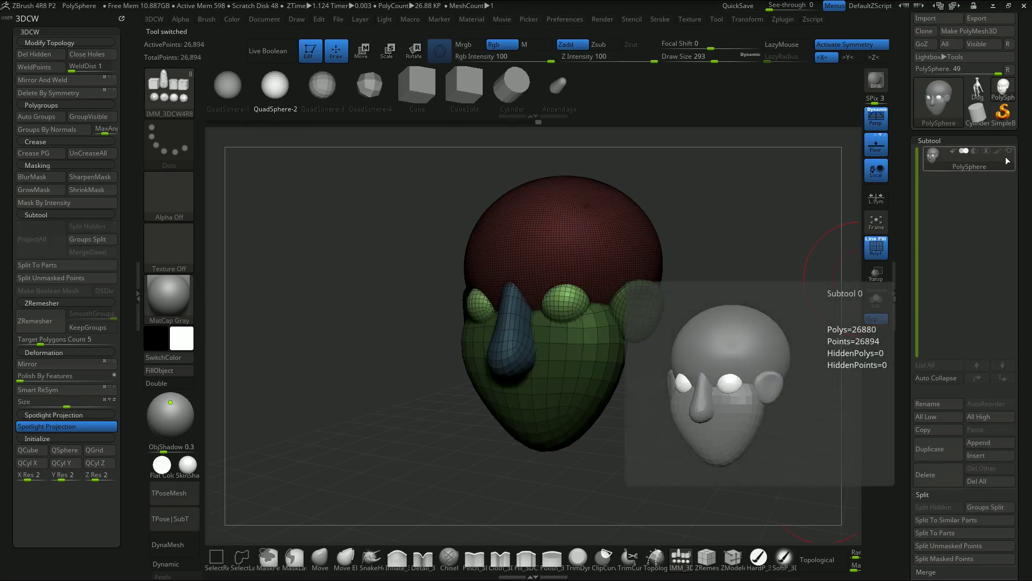
Split the unmasked eyes from the head with Split Unmasked Points, check the eyes subtool, and reselect the head.
left_click_drag(684, 394, 611, 335)
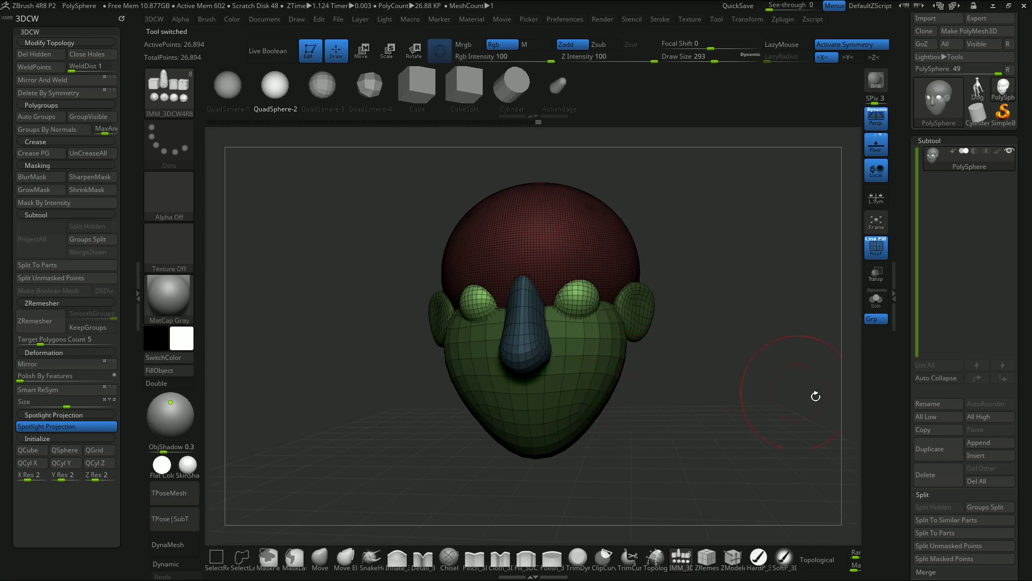
left_click(948, 545)
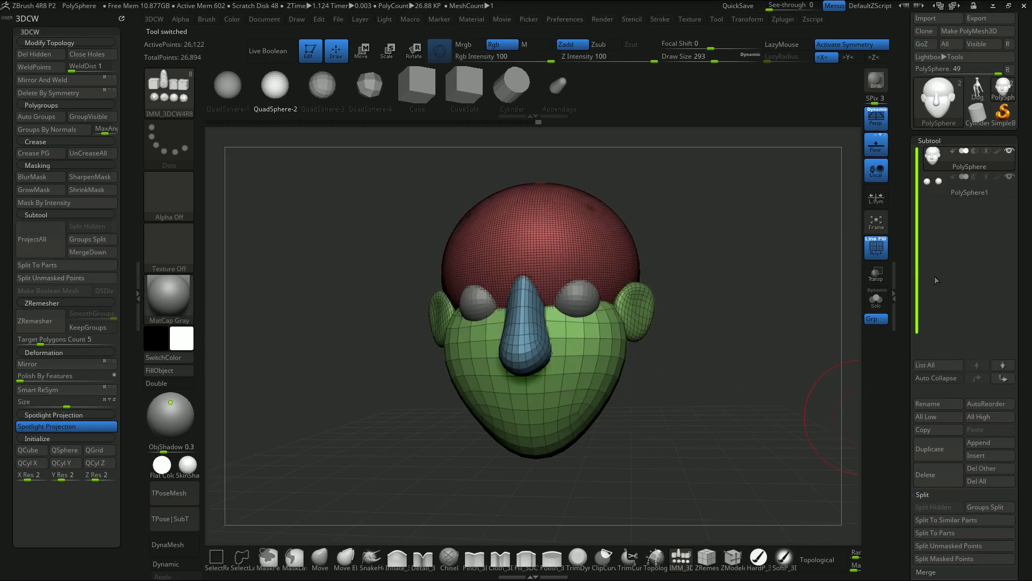
left_click(941, 191)
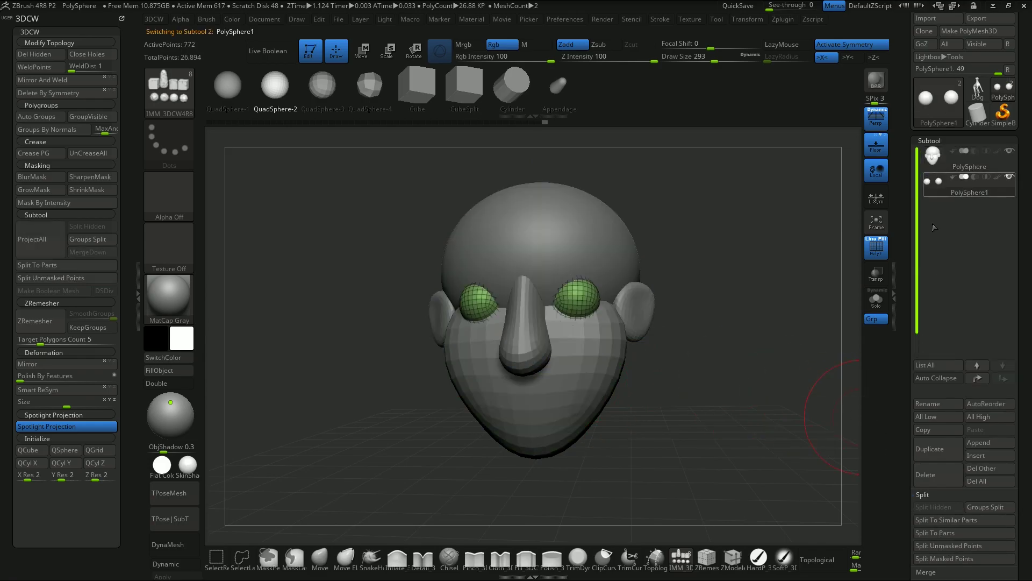
left_click(943, 167)
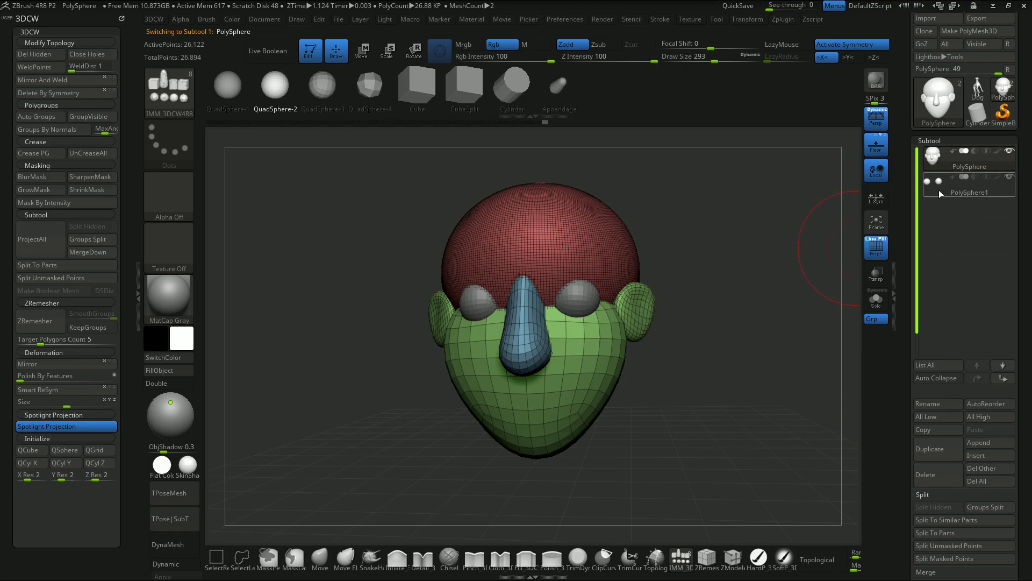
Insert a symmetrical pair of QuadSphere-3 spheres on the cheeks with the IMM brush.
left_click(682, 560)
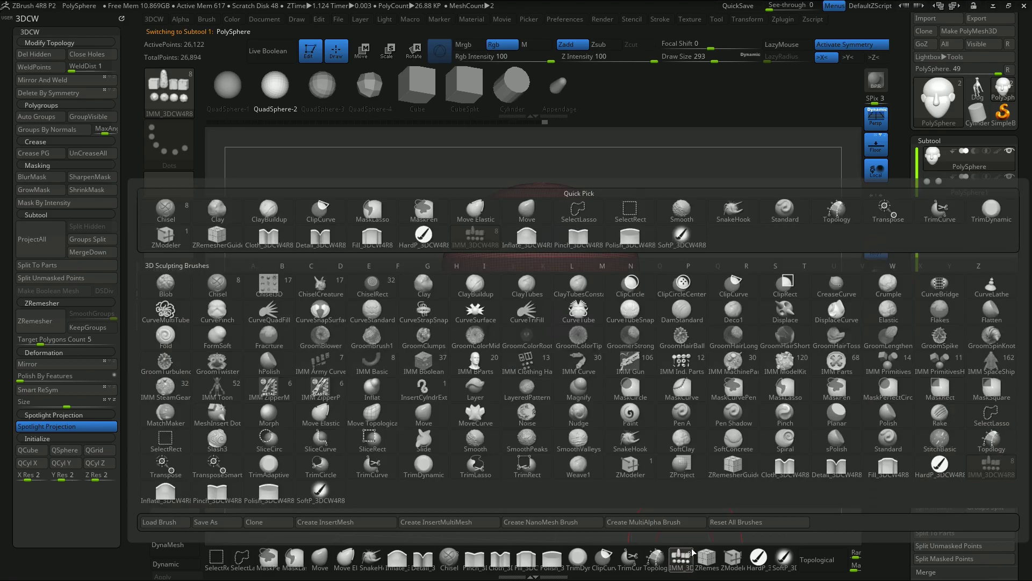
key("m")
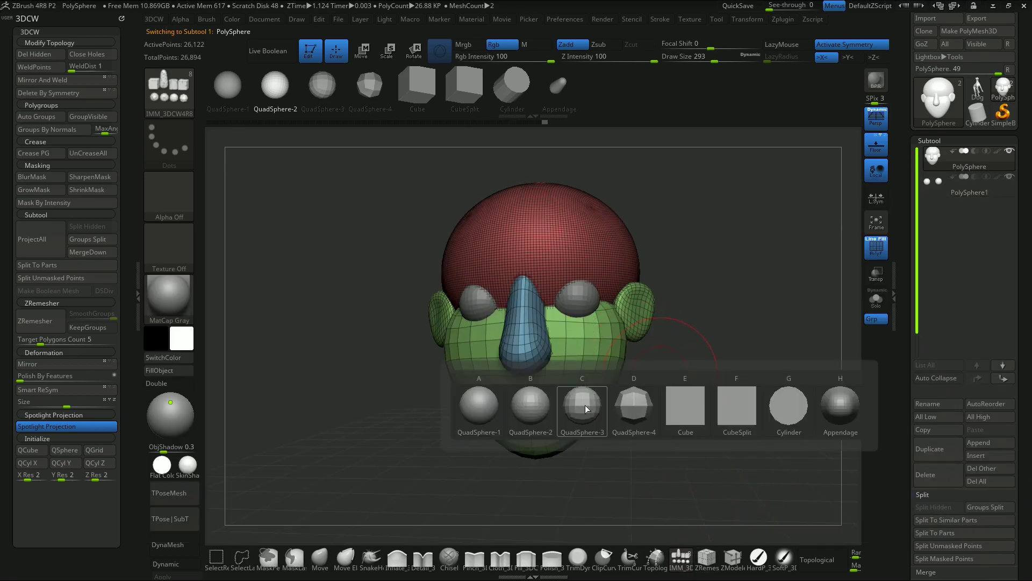
left_click(582, 408)
left_click_drag(595, 377, 631, 384)
left_click_drag(797, 407, 772, 404)
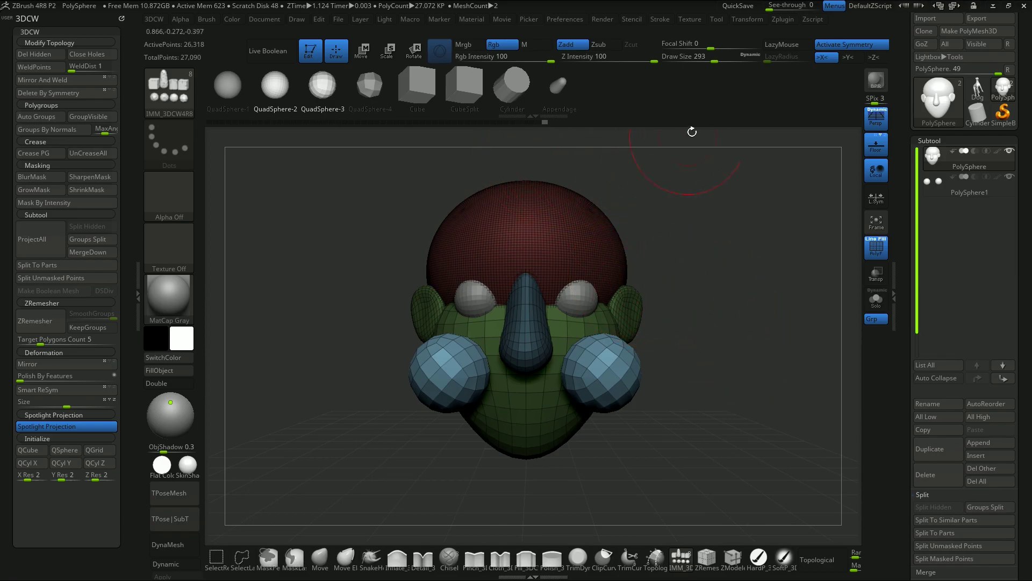
left_click_drag(757, 366, 723, 376)
left_click_drag(752, 420, 799, 415)
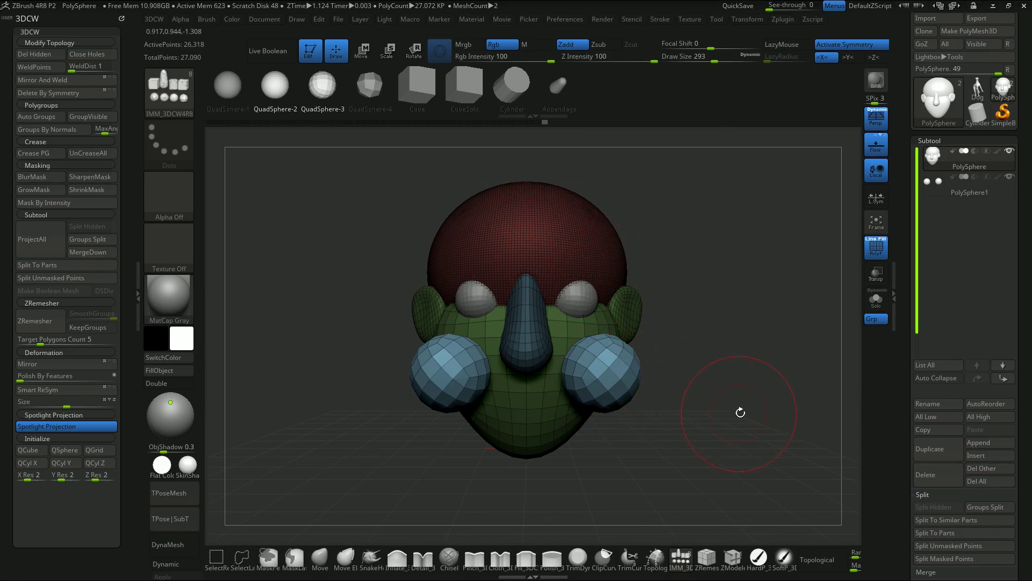
left_click_drag(740, 412, 708, 381, "alt")
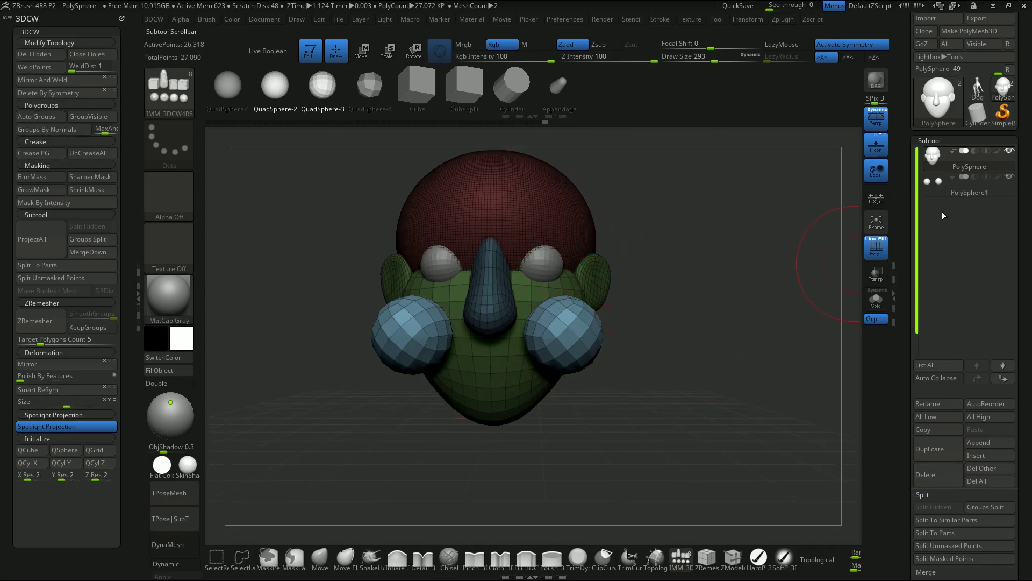
Split the unmasked cheek spheres from the head into their own subtool and select it.
left_click(948, 545)
mouse_move(941, 192)
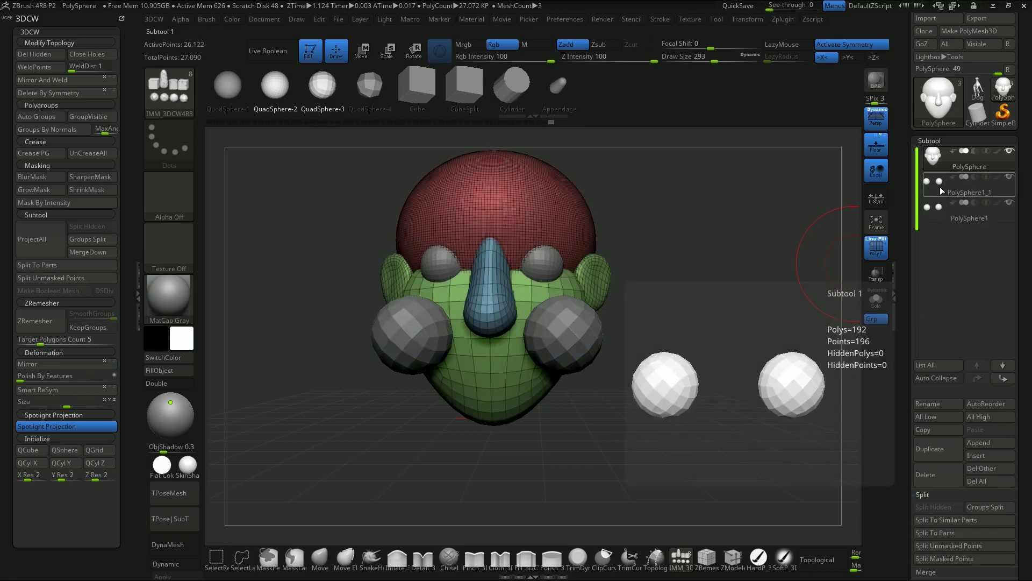
left_click(936, 186)
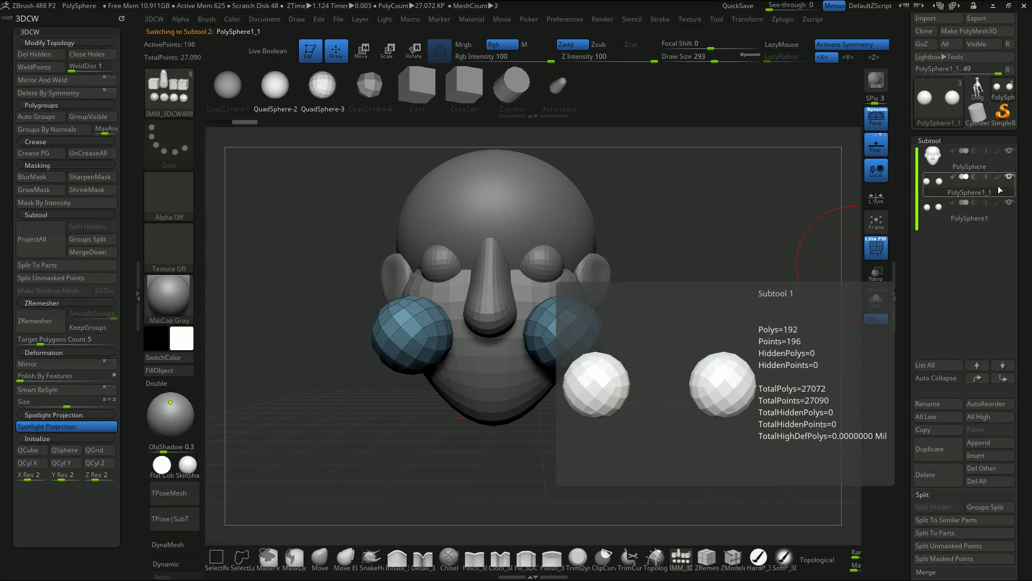
Hide the eyes and head subtools to view the cheek spheres on their own.
left_click(1010, 204)
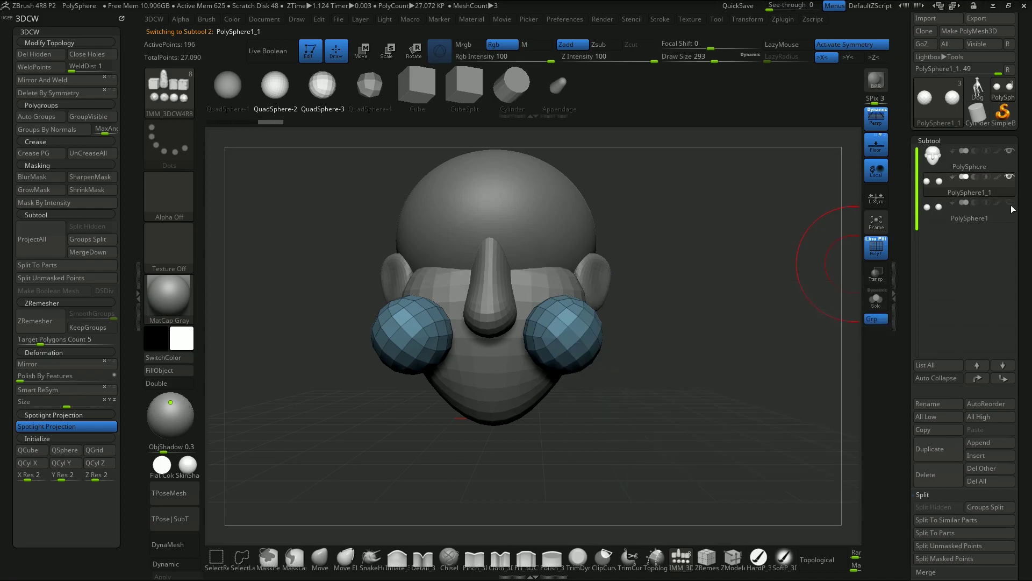
left_click(933, 141)
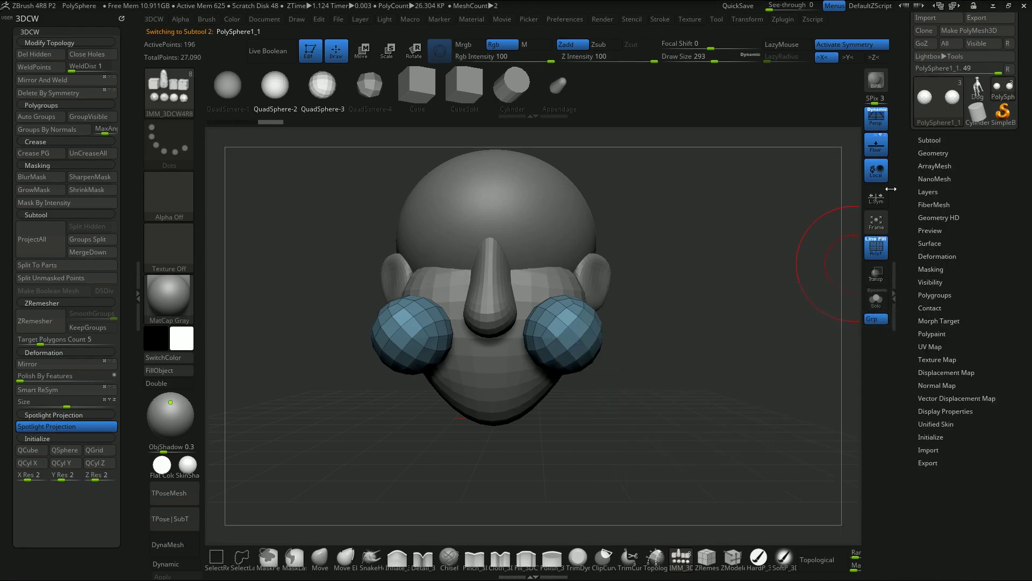
left_click(935, 140)
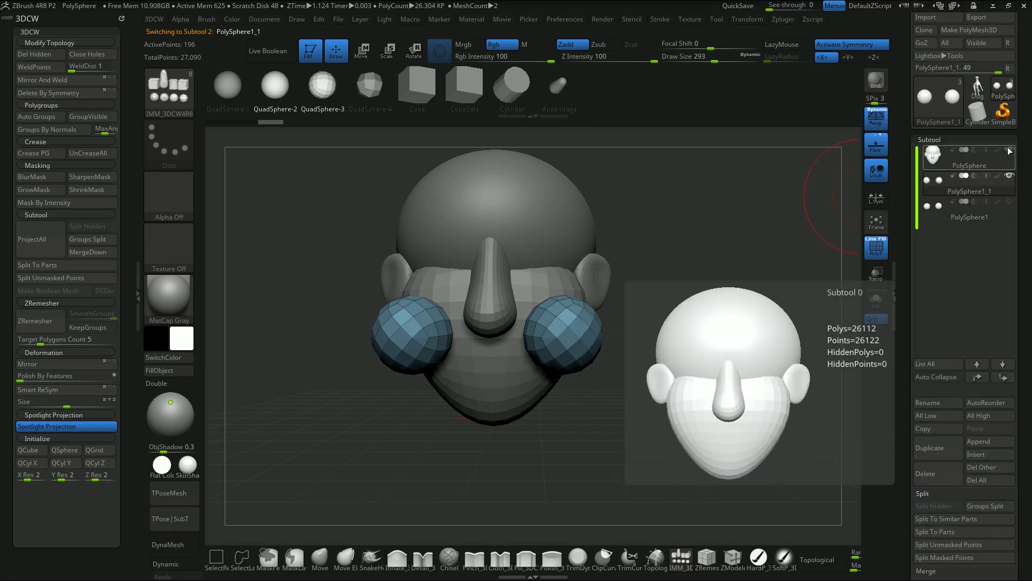
left_click(1010, 150)
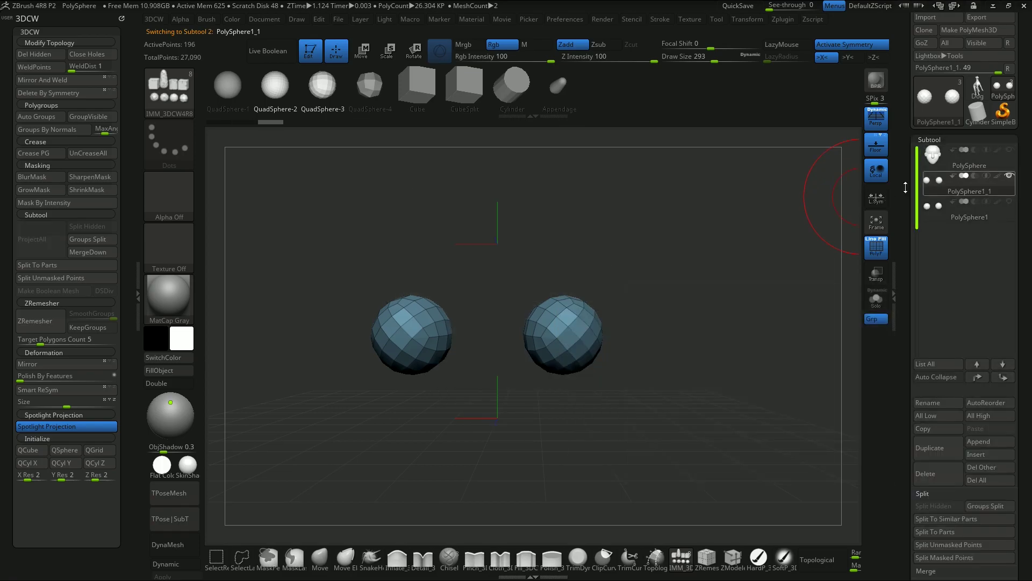
Show the head again and delete the cheek spheres subtool PolySphere1_1.
left_click(1010, 151)
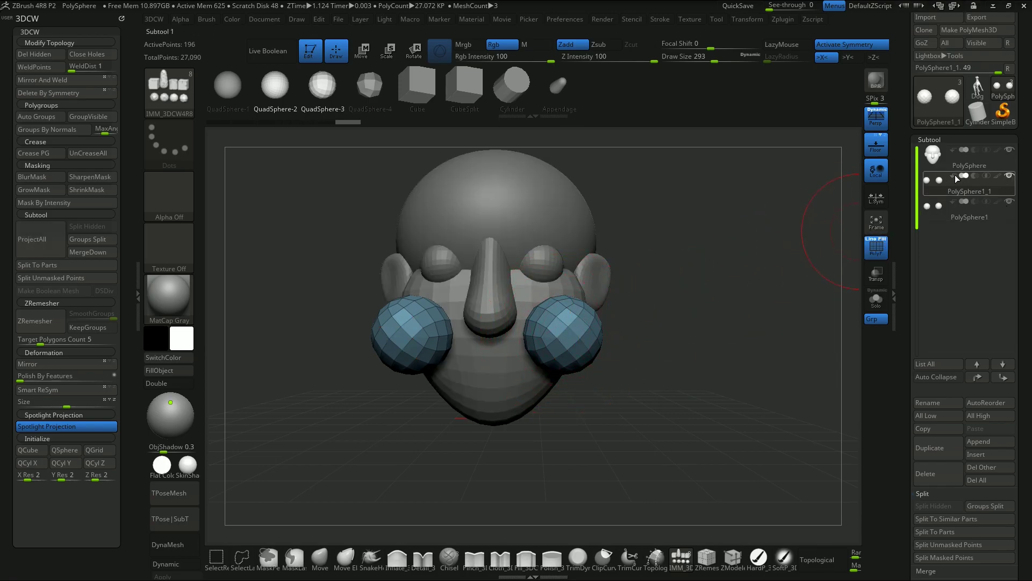
mouse_move(955, 179)
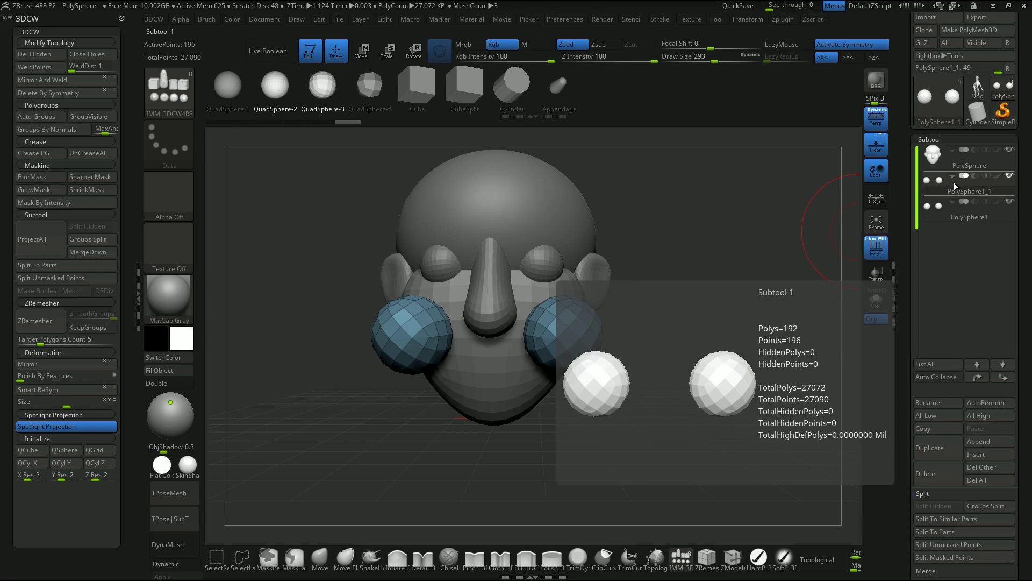
left_click(925, 473)
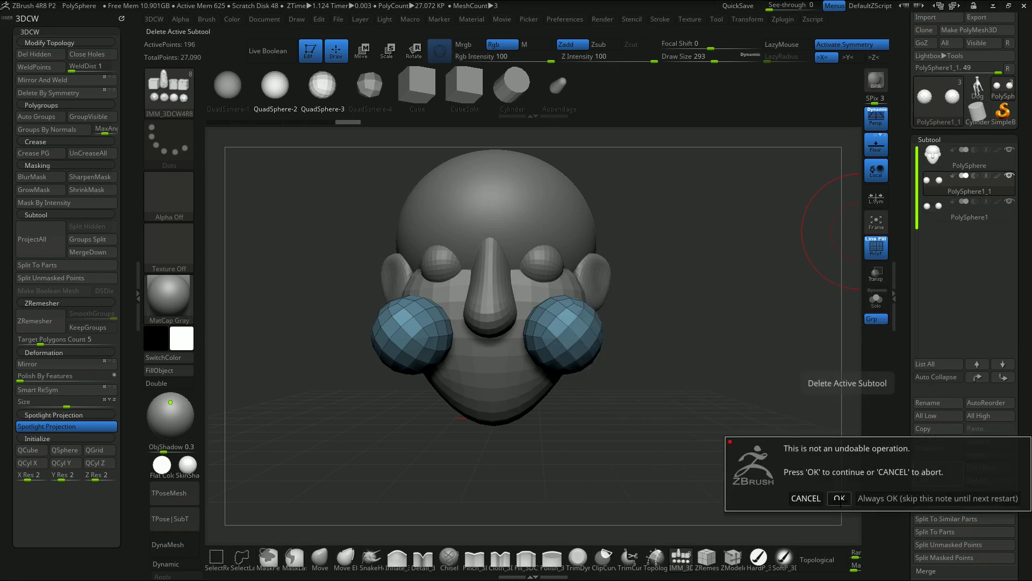
left_click(840, 500)
Select the head subtool, test masking around different polygroups in Move mode, and leave only the red skull unmasked.
left_click(947, 161)
left_click_drag(643, 272, 750, 378)
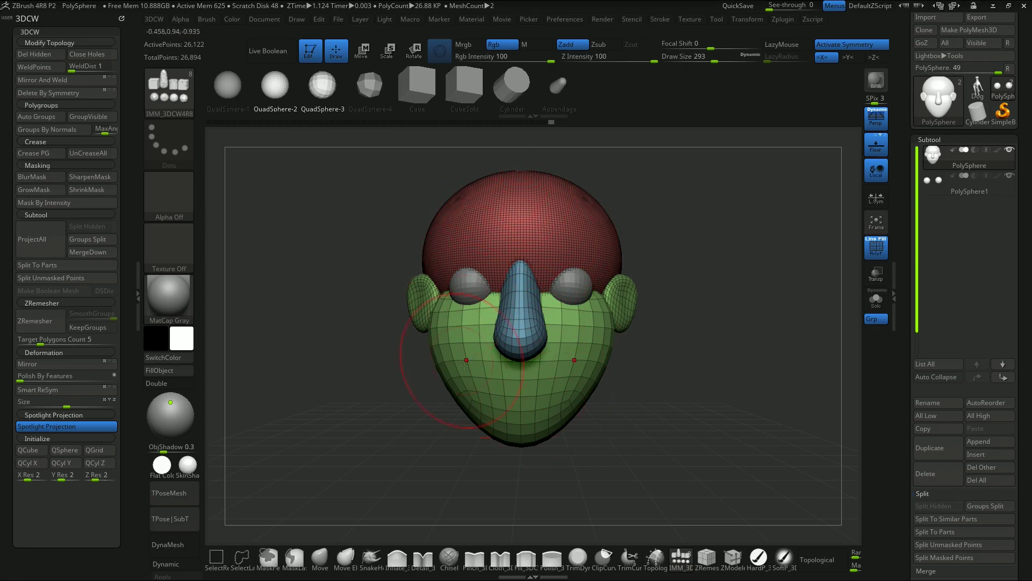
left_click(362, 51)
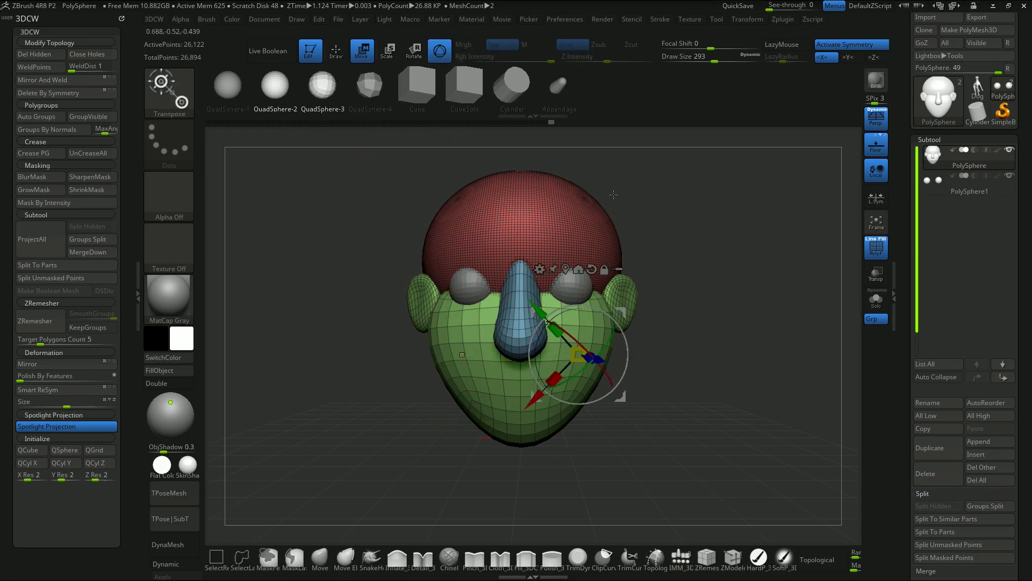
left_click(555, 203, "ctrl")
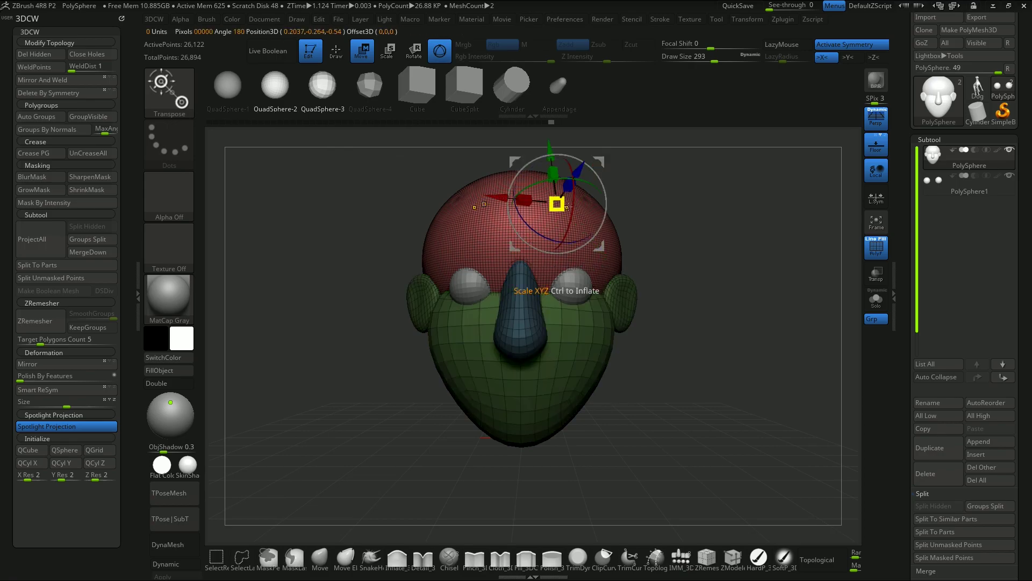
left_click(635, 305, "ctrl")
left_click_drag(683, 261, 717, 255)
key("ctrl+z")
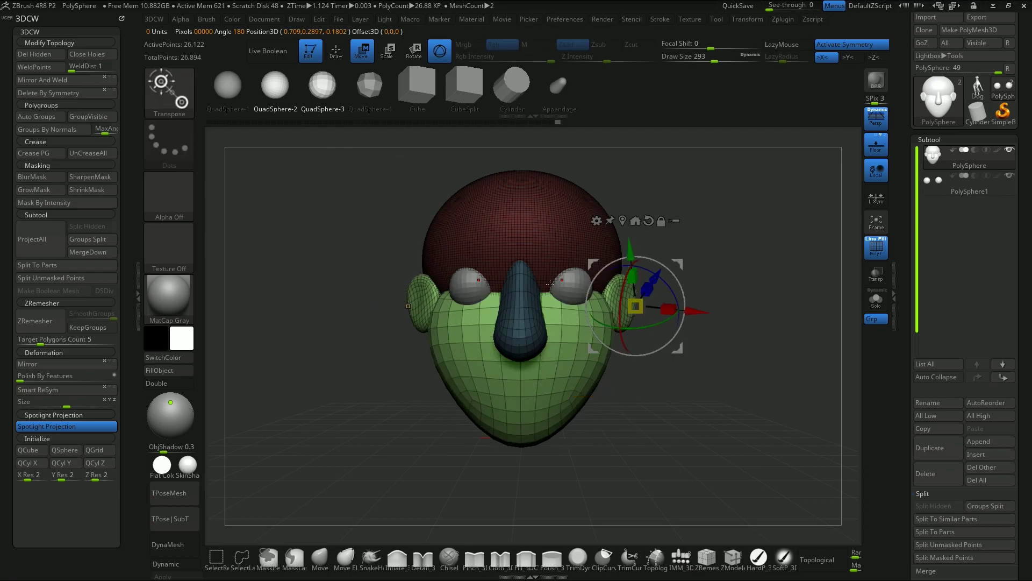
left_click(522, 320, "ctrl")
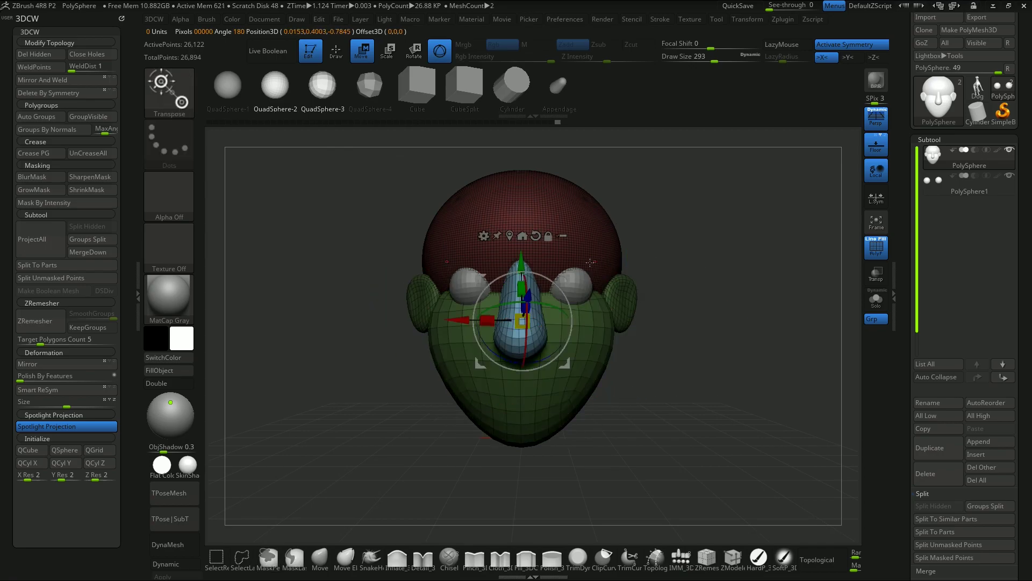
left_click(582, 218, "ctrl")
Reshape the skull's brow area around the eyes using the Move brush at draw size 167.
mouse_move(749, 342)
left_mouse_down()
mouse_move(712, 364)
mouse_move(740, 372)
mouse_move(717, 360)
mouse_move(672, 412)
mouse_move(710, 435)
mouse_move(695, 439)
left_mouse_up()
left_click(319, 561)
left_click_drag(747, 414, 677, 402)
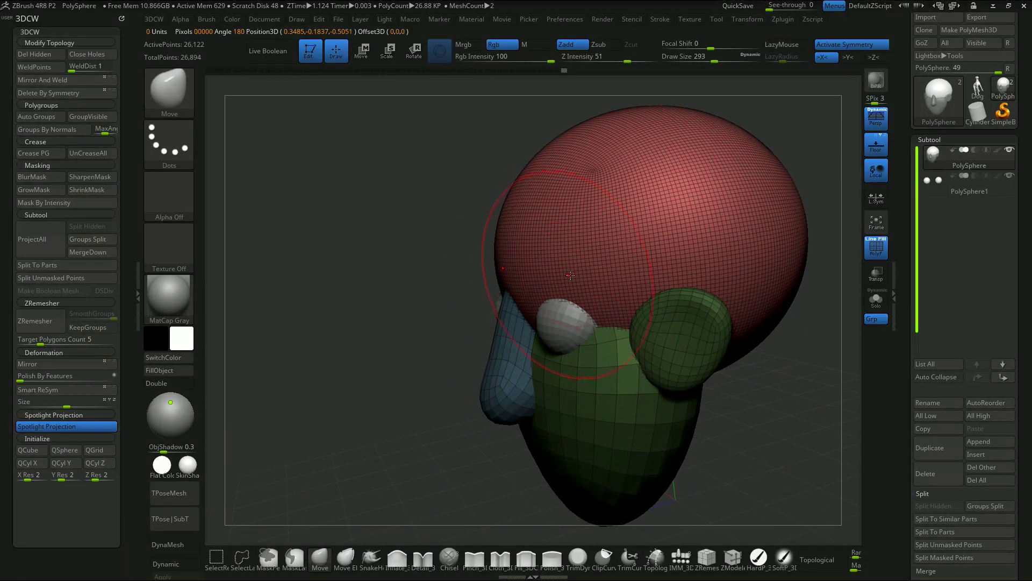
key("s")
left_click(555, 284)
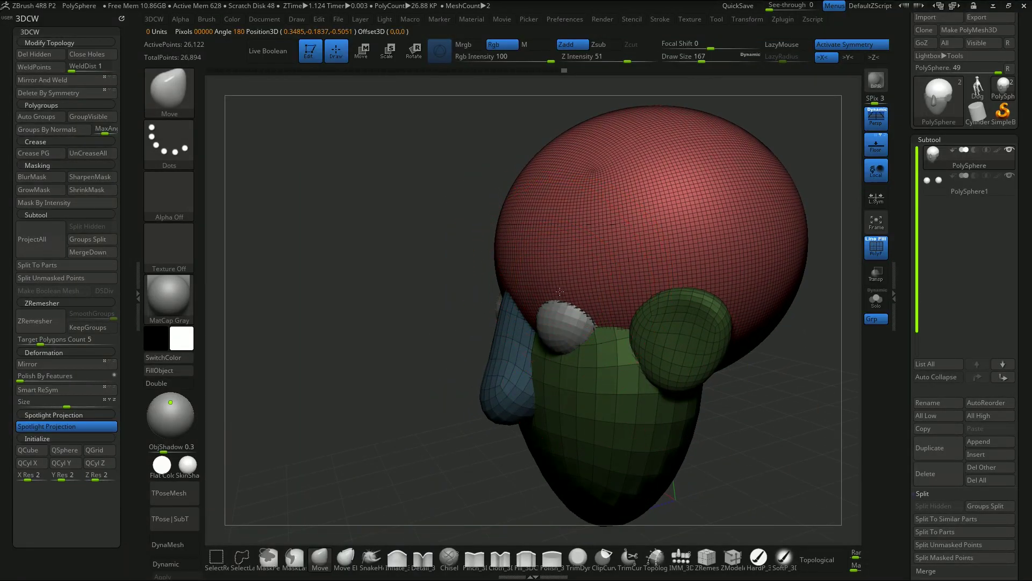
mouse_move(385, 293)
left_mouse_down()
mouse_move(404, 333)
mouse_move(433, 306)
left_mouse_up()
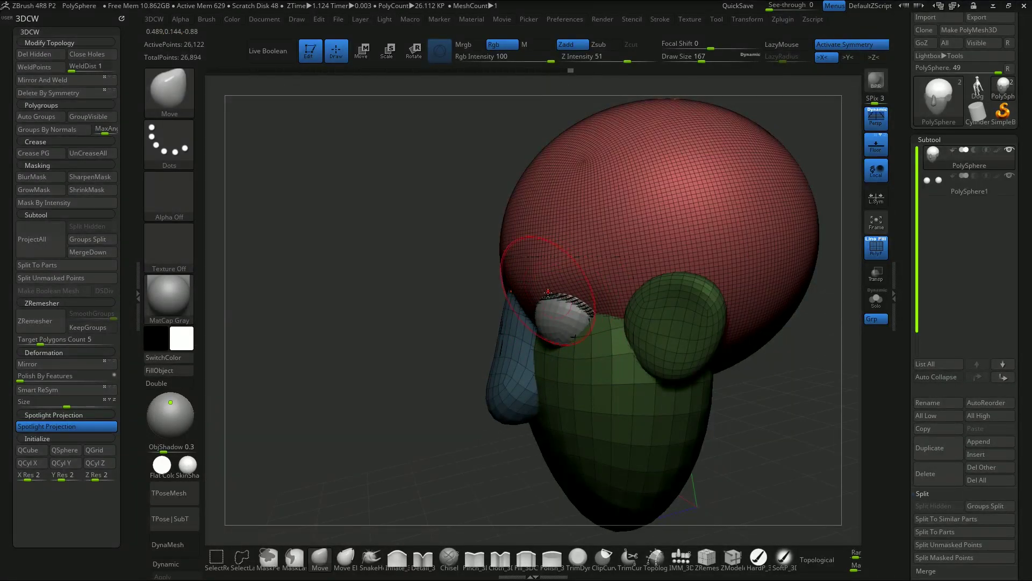
mouse_move(468, 323)
left_mouse_down()
mouse_move(427, 346)
mouse_move(534, 317)
mouse_move(487, 304)
mouse_move(738, 361)
mouse_move(728, 359)
left_mouse_up()
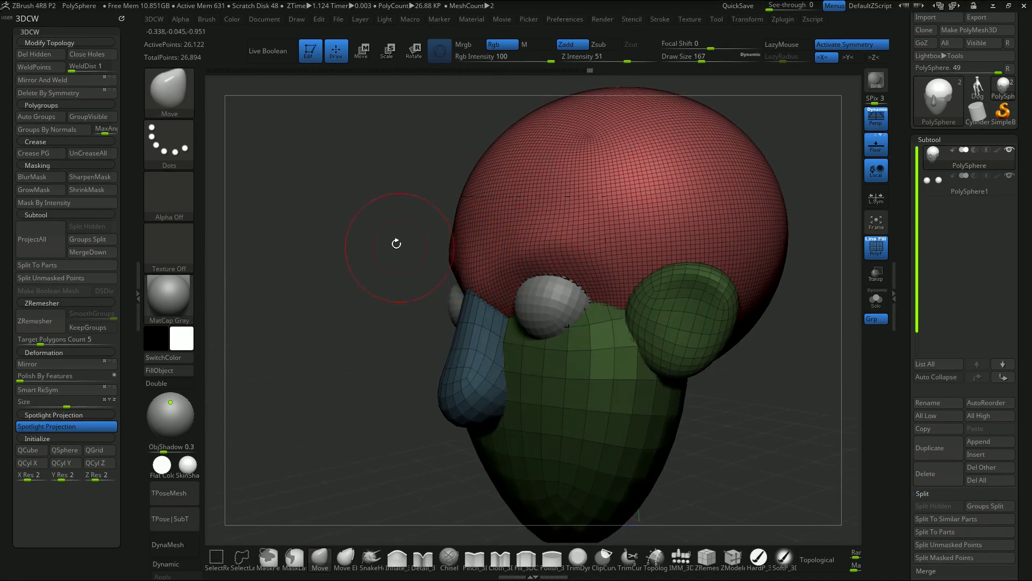
left_click_drag(384, 259, 417, 256)
left_click_drag(742, 401, 698, 351, "alt")
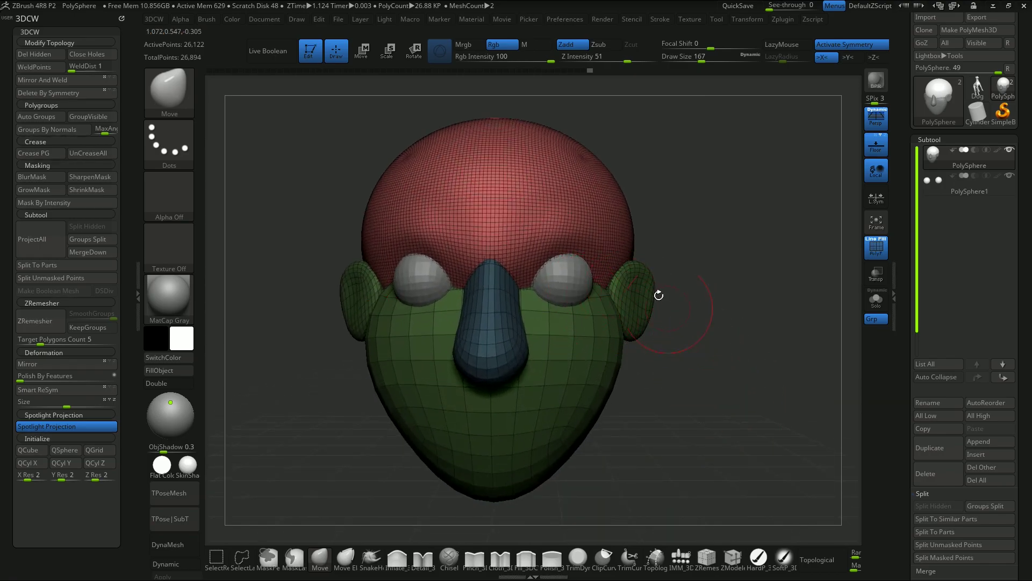
Split the head's connected ears and jaw into separate polygroups with Auto Groups, and clear the mask.
left_click(361, 51)
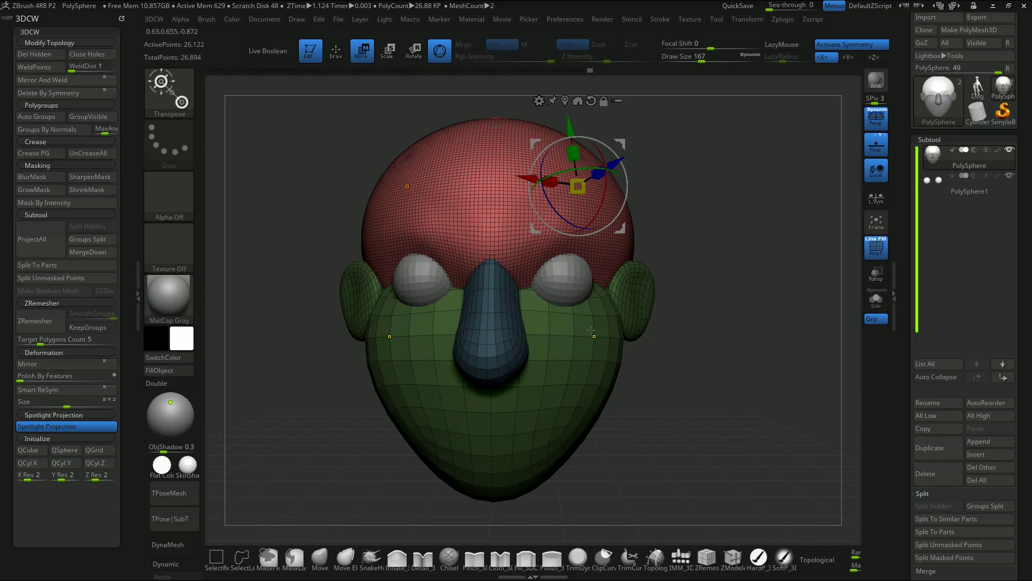
left_click(641, 308, "ctrl")
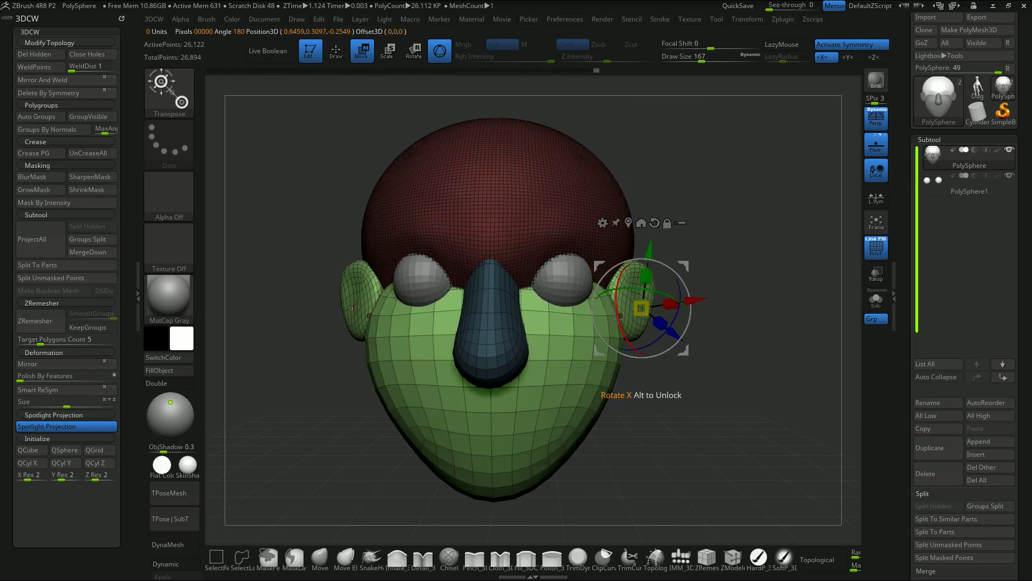
left_click(929, 139)
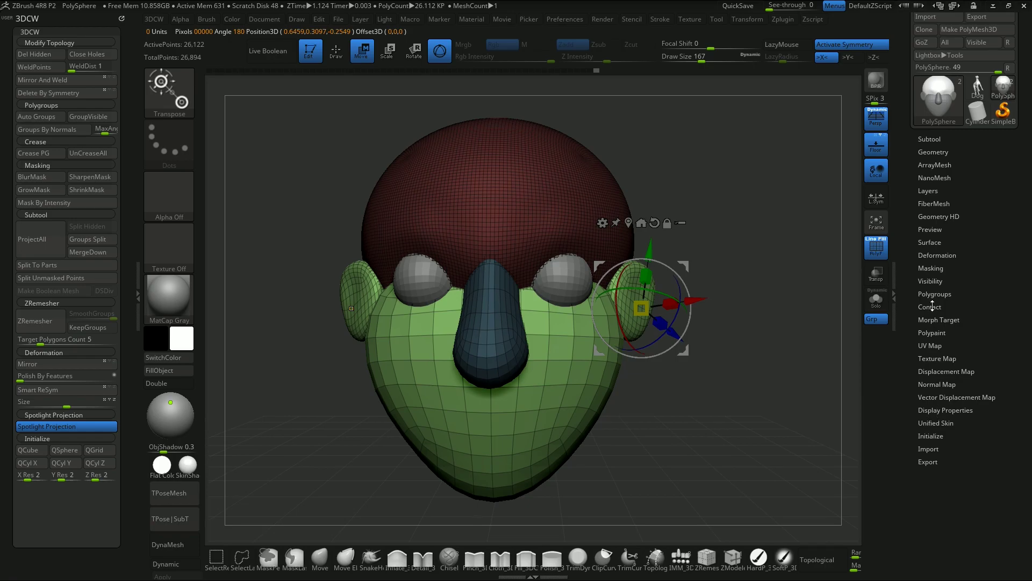
left_click_drag(934, 294, 932, 292)
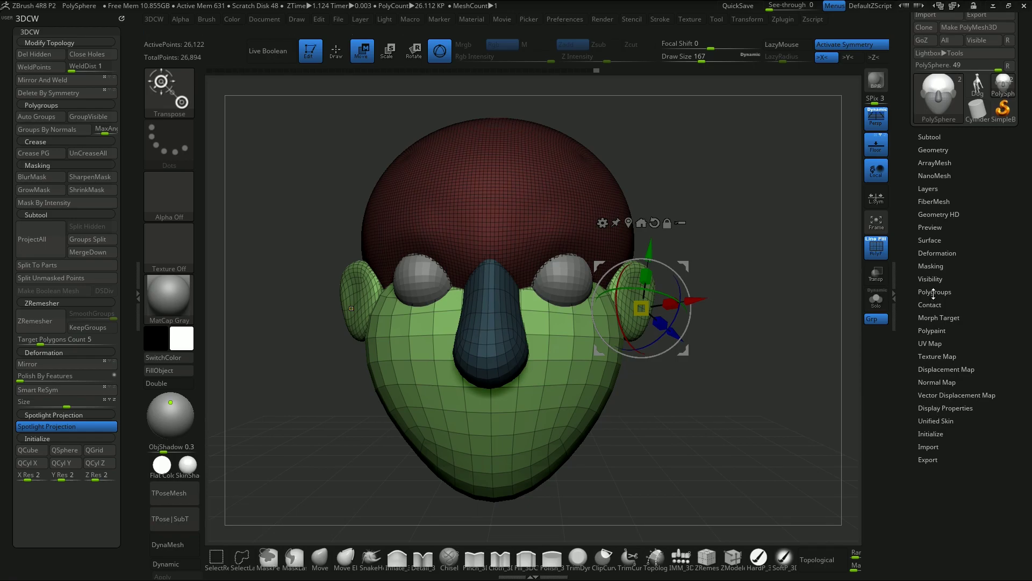
left_click(931, 291)
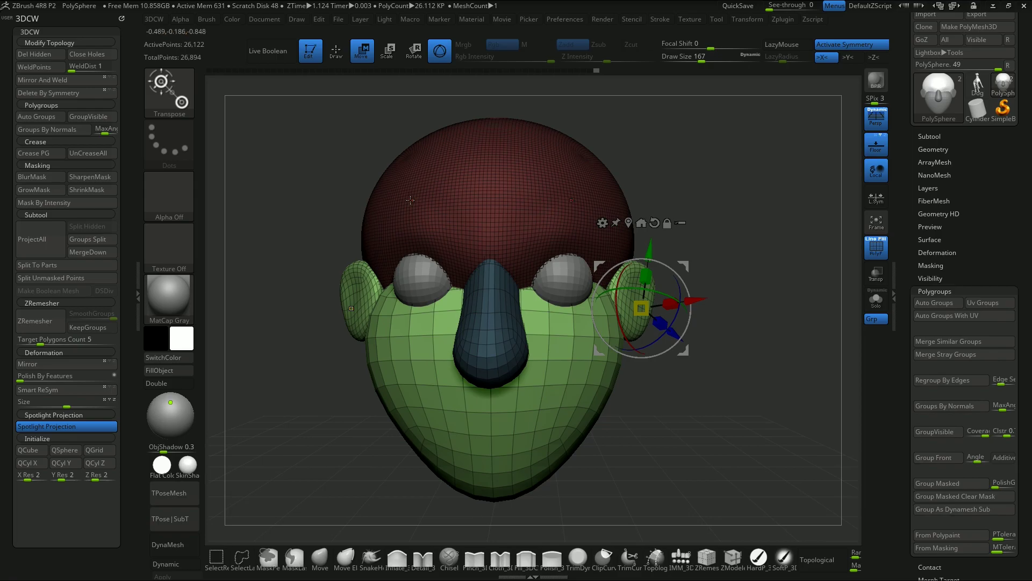
left_click(936, 304)
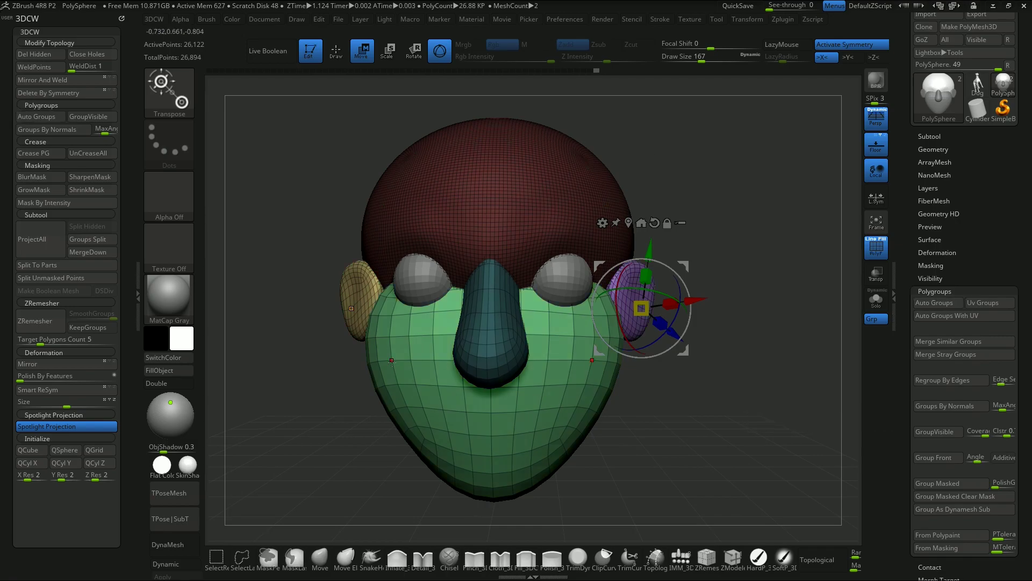
key("ctrl")
left_click(751, 386, "ctrl")
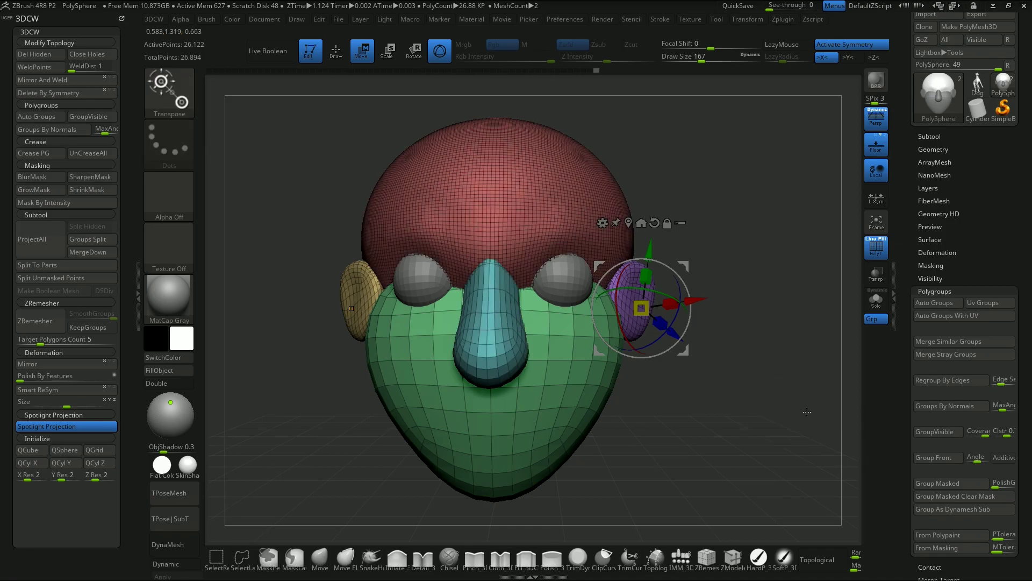
Test mask isolation on each ear, the nose and the jaw in Move mode, leaving only the green jaw unmasked.
left_click_drag(764, 398, 754, 358)
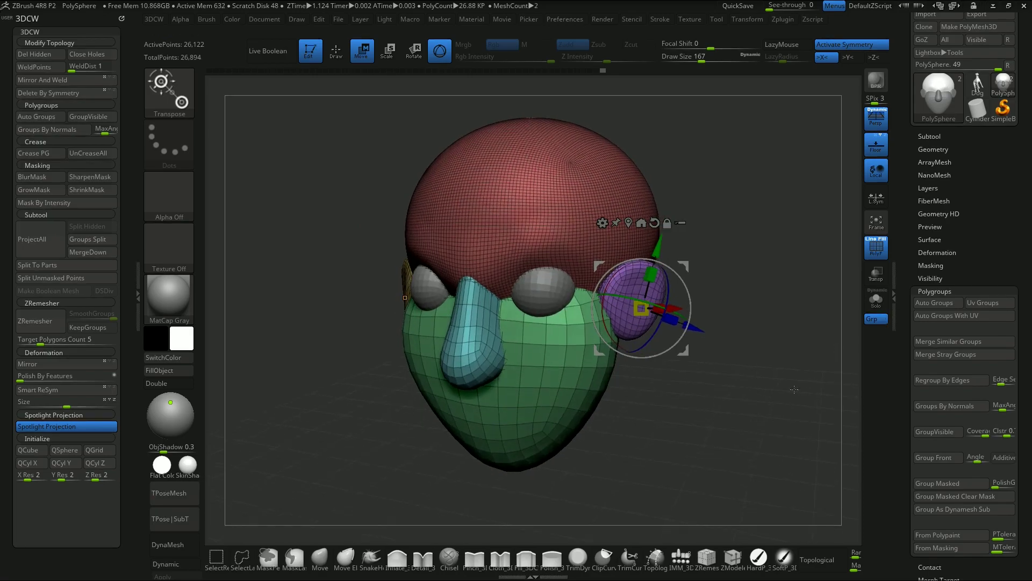
left_click_drag(708, 395, 876, 476, "alt")
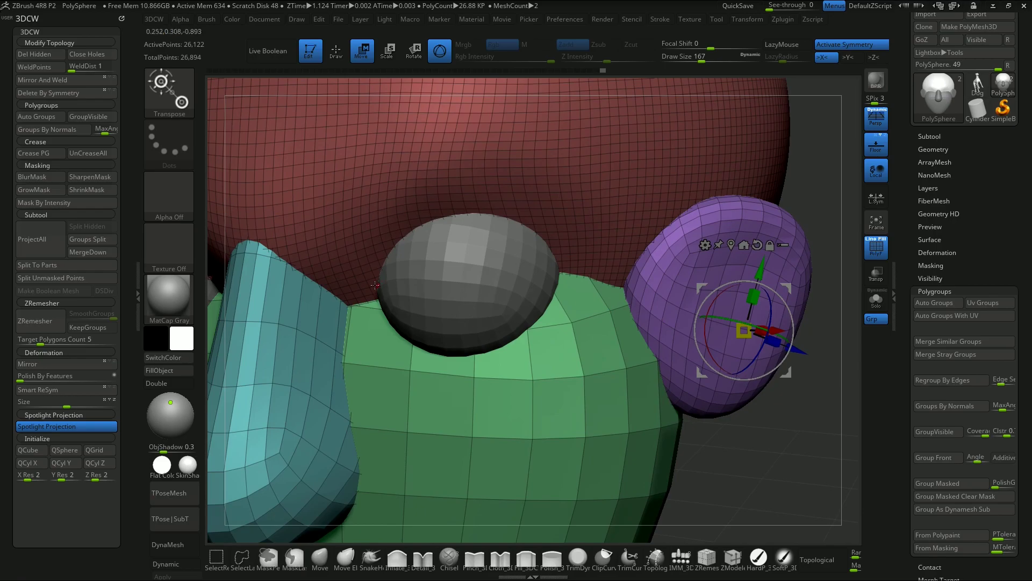
left_click_drag(807, 458, 667, 374, "alt")
left_click_drag(678, 398, 717, 417)
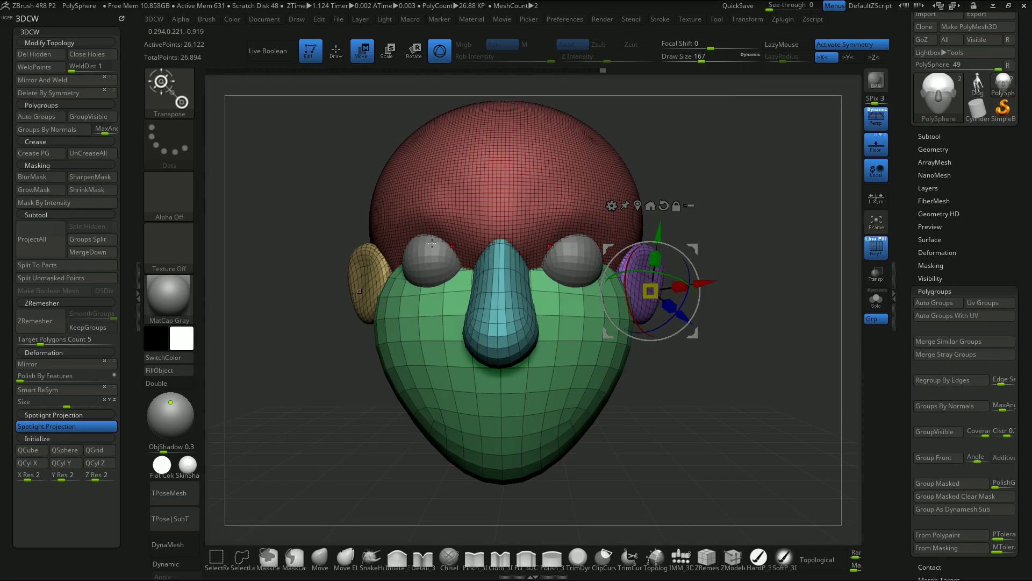
left_click(356, 269, "ctrl")
left_click(635, 289, "ctrl")
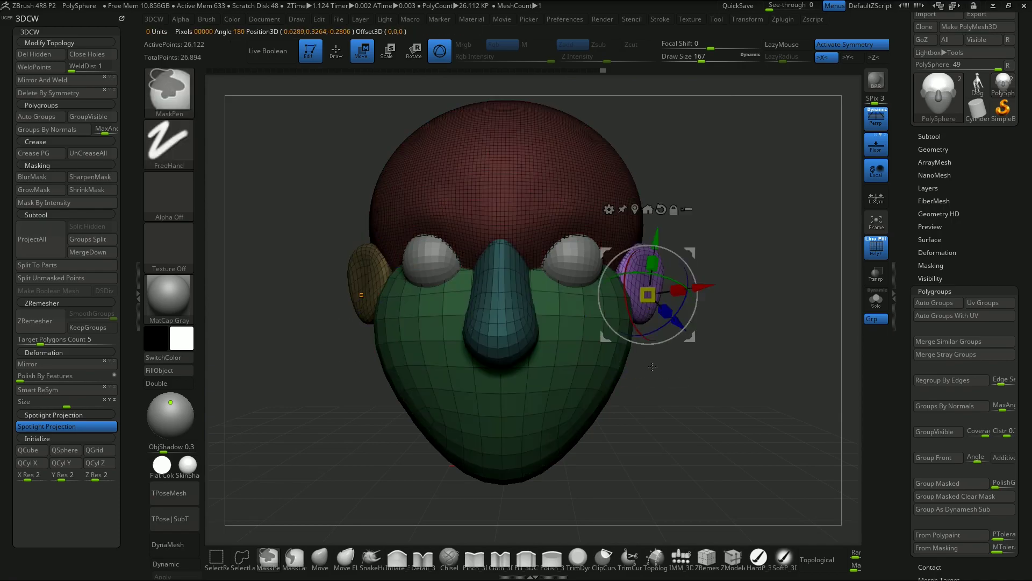
left_click(506, 324, "ctrl")
left_click(554, 410, "ctrl")
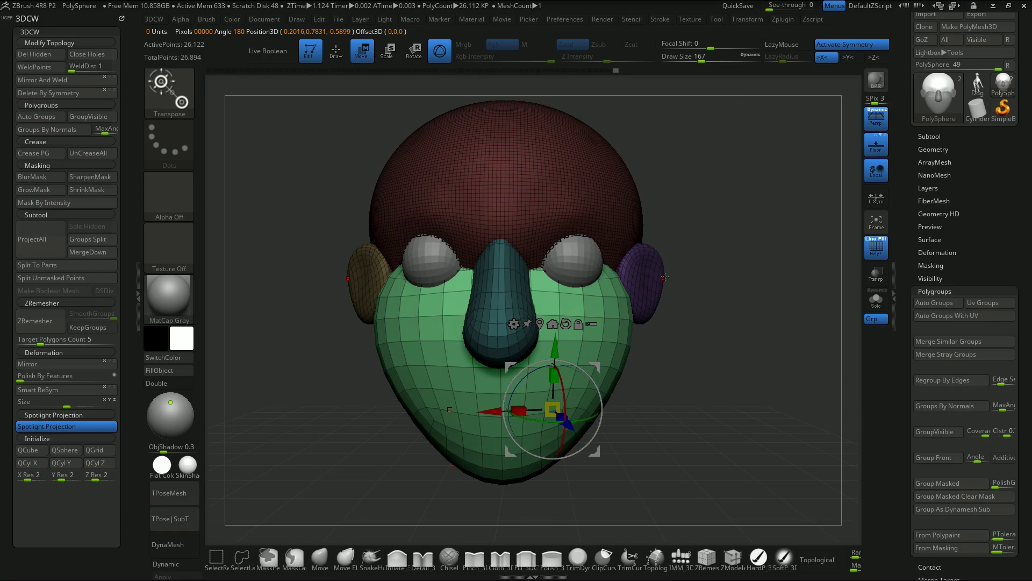
Try isolating the purple ear, red skull and green jaw by masking, and return to Draw mode with the jaw unmasked.
left_click_drag(722, 330, 708, 327)
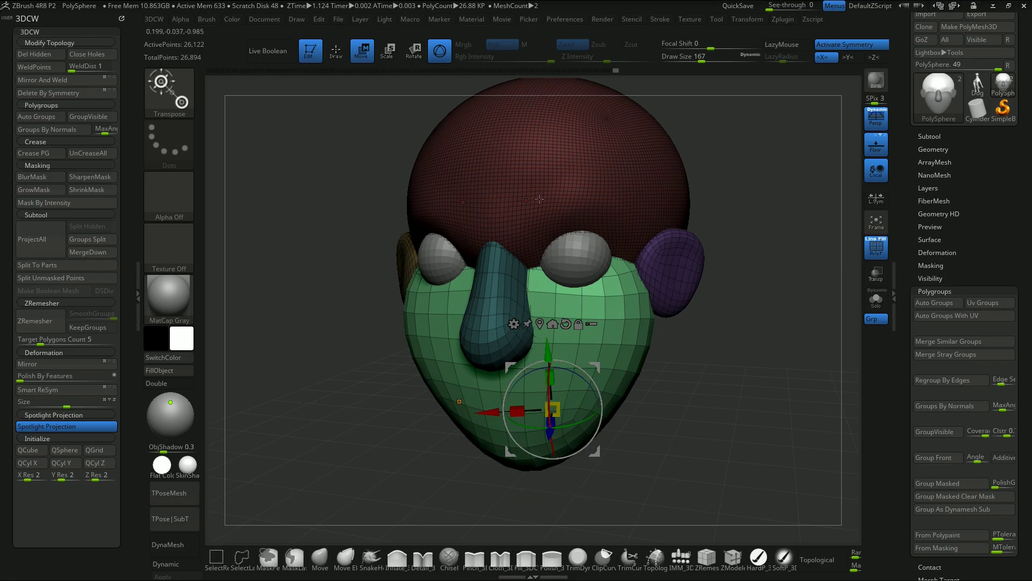
left_click(679, 263)
left_click(592, 166)
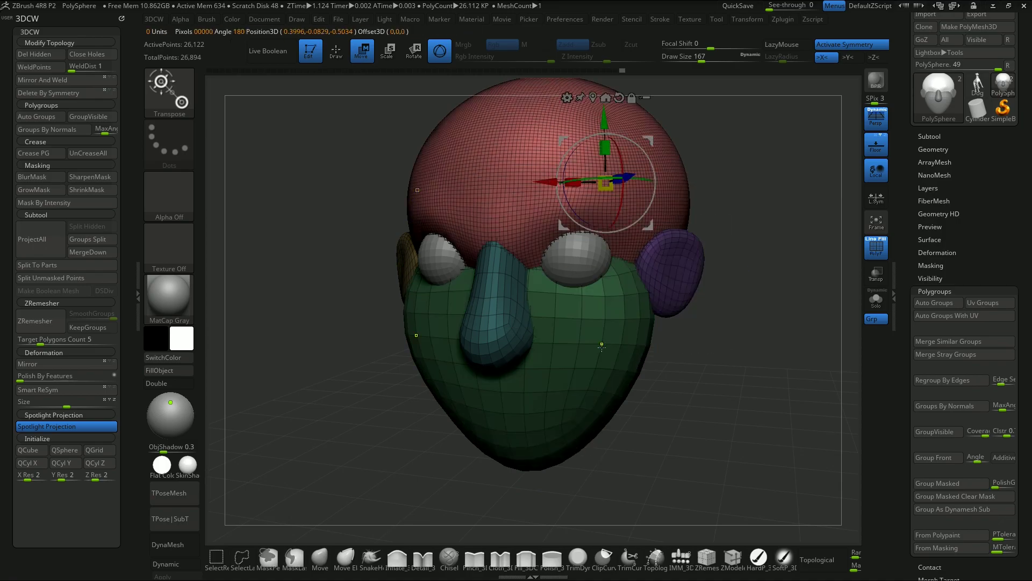
left_click(605, 356)
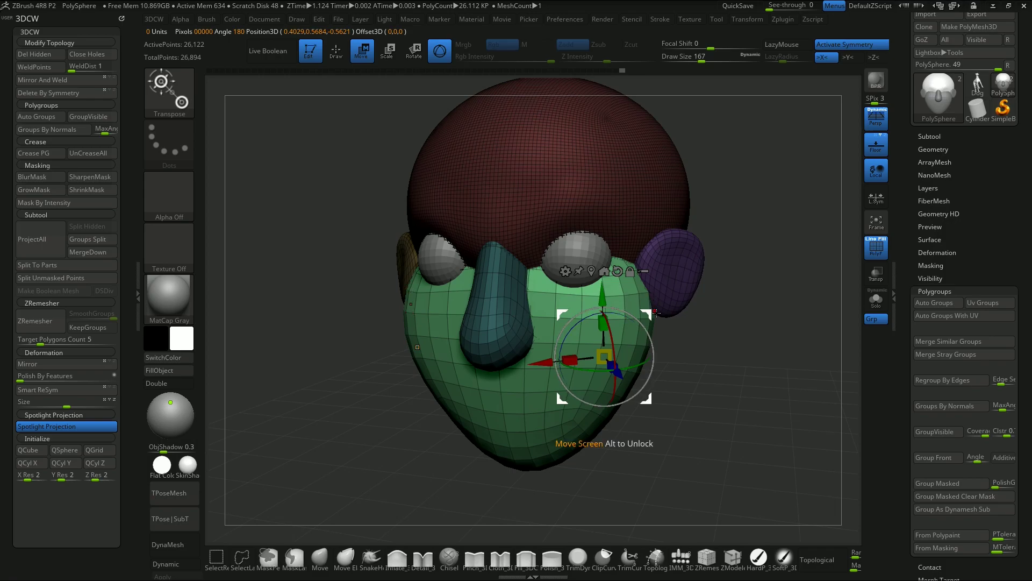
key("q")
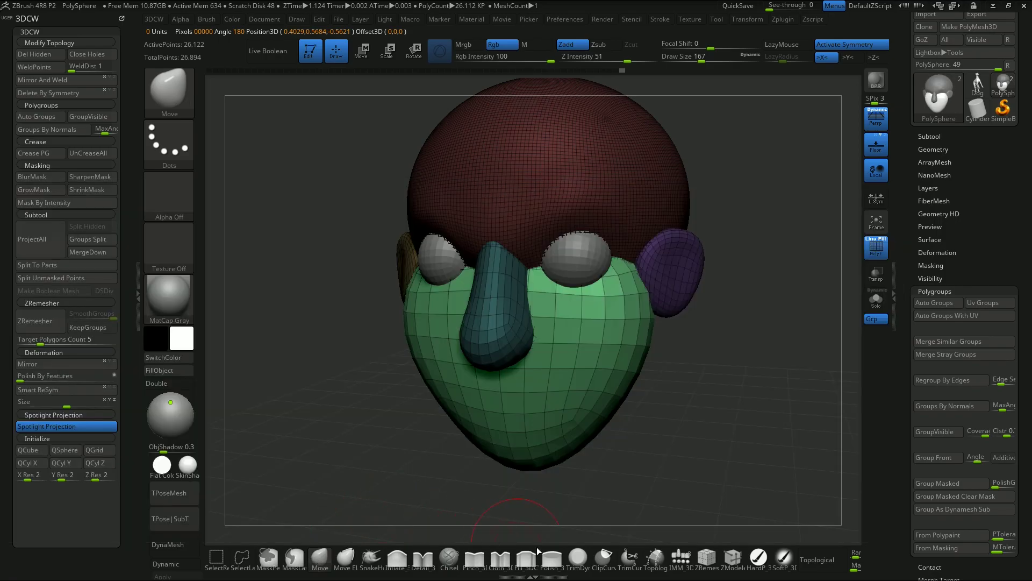
mouse_move(759, 373)
left_mouse_down("shift")
mouse_move(781, 377)
mouse_move(691, 310)
left_mouse_up("shift")
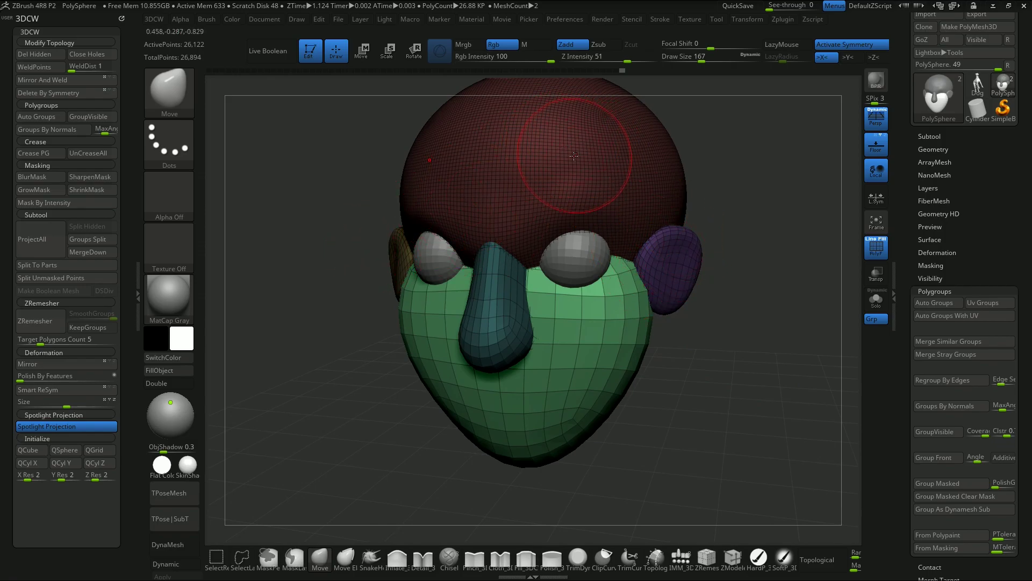
Hide the skull, nose and jaw polygroups so only the ears of the head subtool remain visible.
key("ctrl+shift")
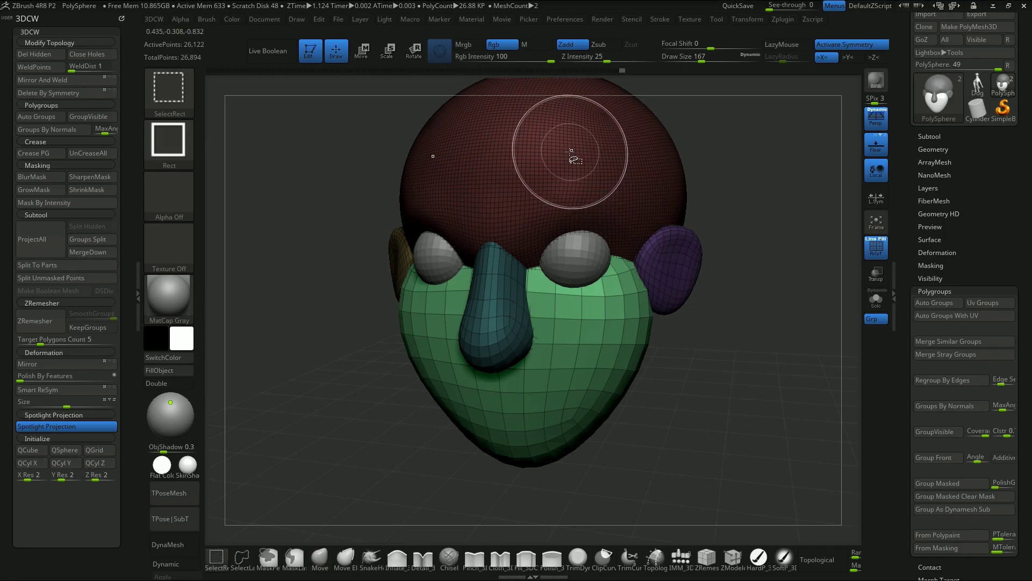
left_click(566, 149, "ctrl+shift")
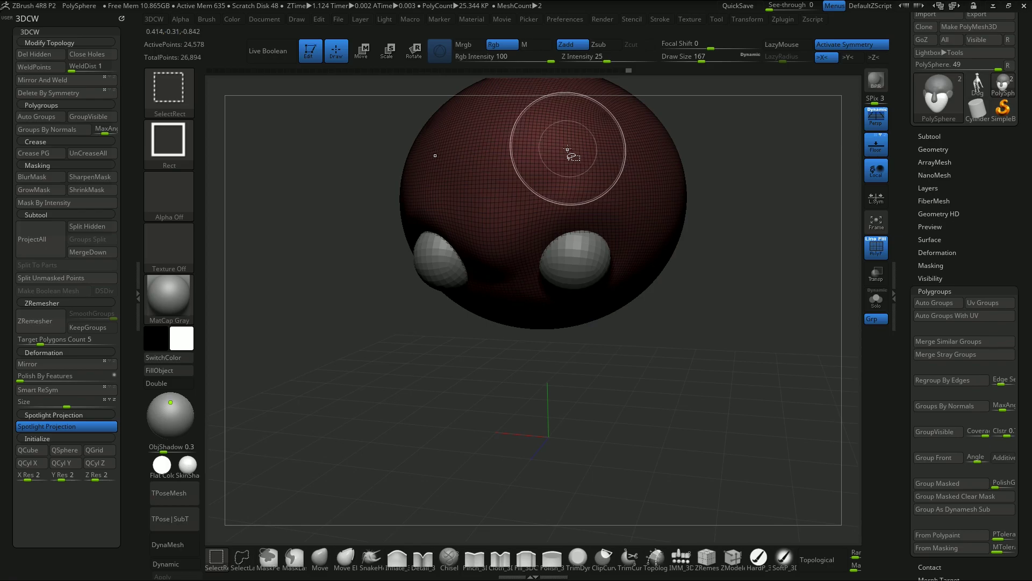
left_click(570, 149, "ctrl+shift")
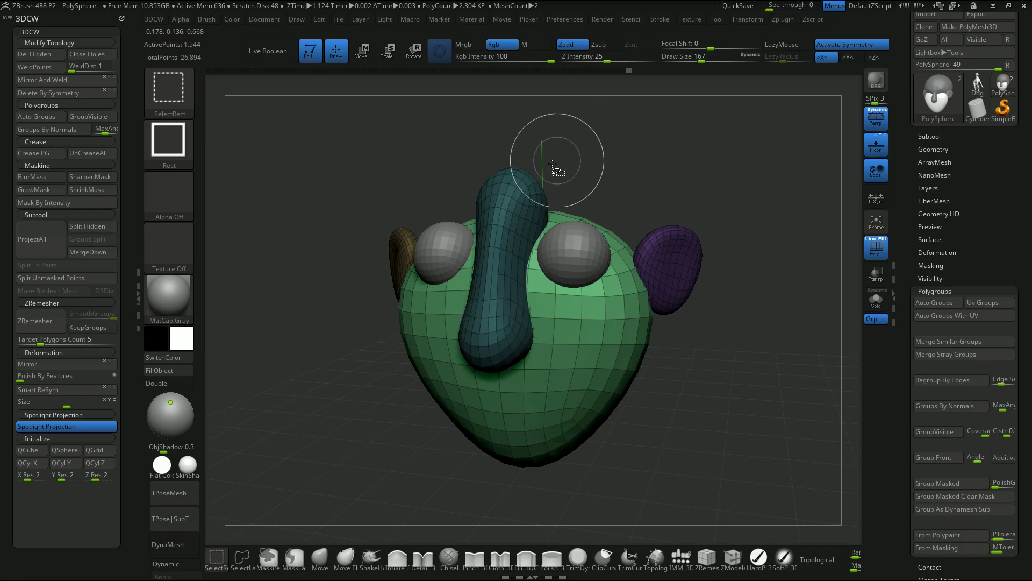
left_click(490, 333, "ctrl+shift")
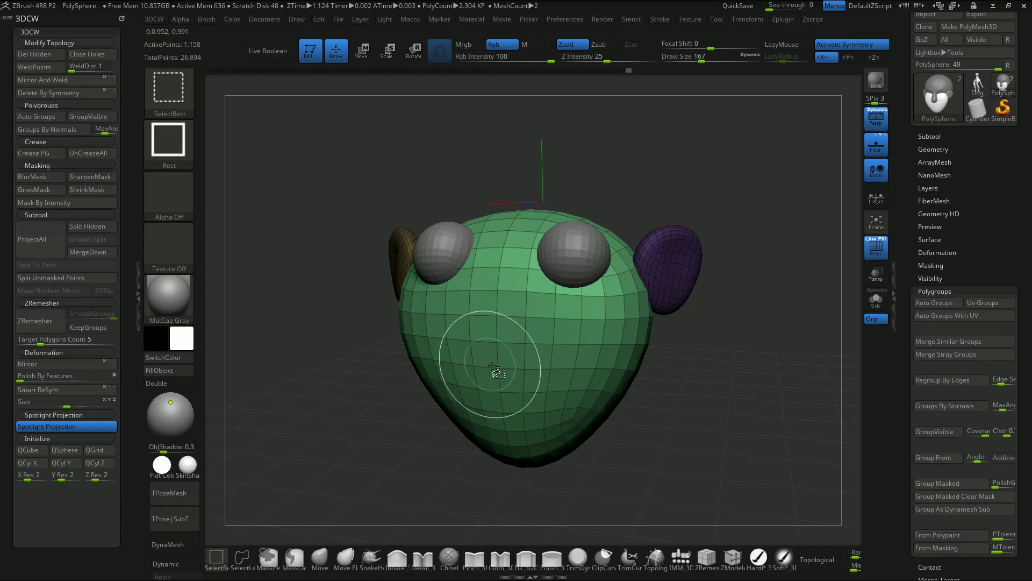
left_click(525, 366, "ctrl+shift")
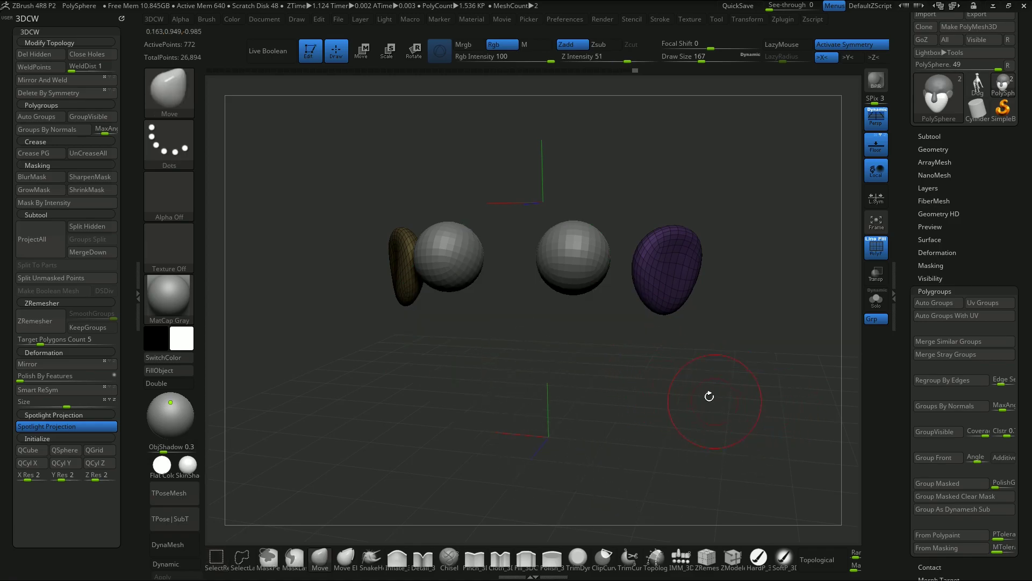
left_click_drag(679, 393, 698, 383)
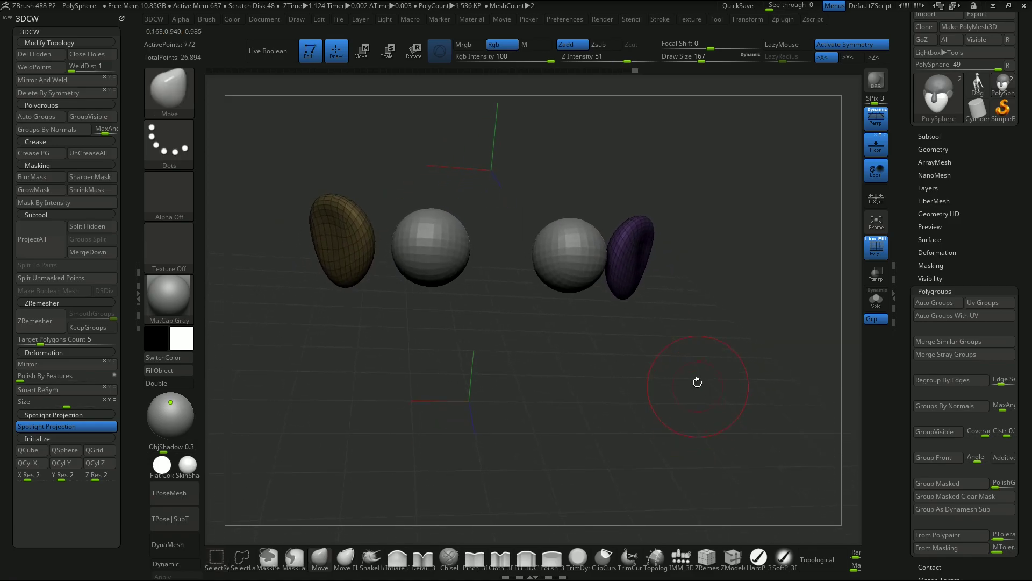
Hide the eyes subtool PolySphere1 to leave the two ears alone in the view.
left_click(930, 136)
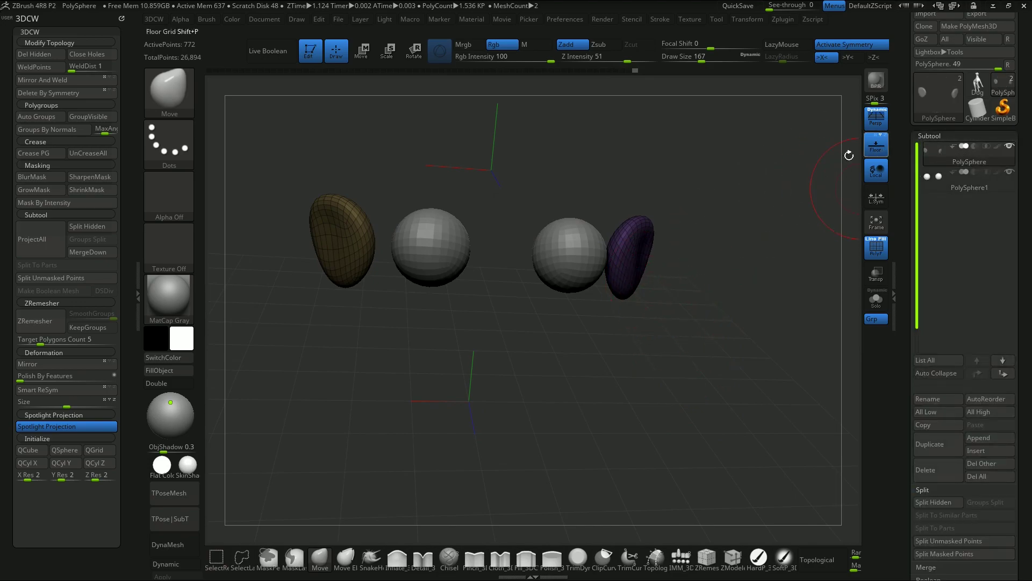
left_click(1009, 172)
left_click_drag(646, 370, 664, 355)
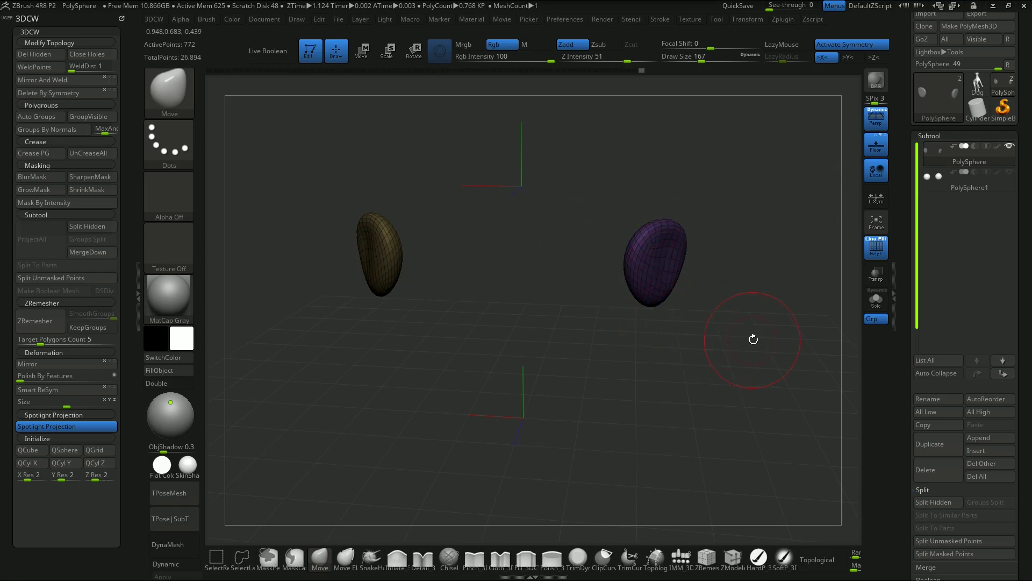
Combine the two visible ears into a single polygroup with GroupVisible.
left_click_drag(905, 302, 904, 184)
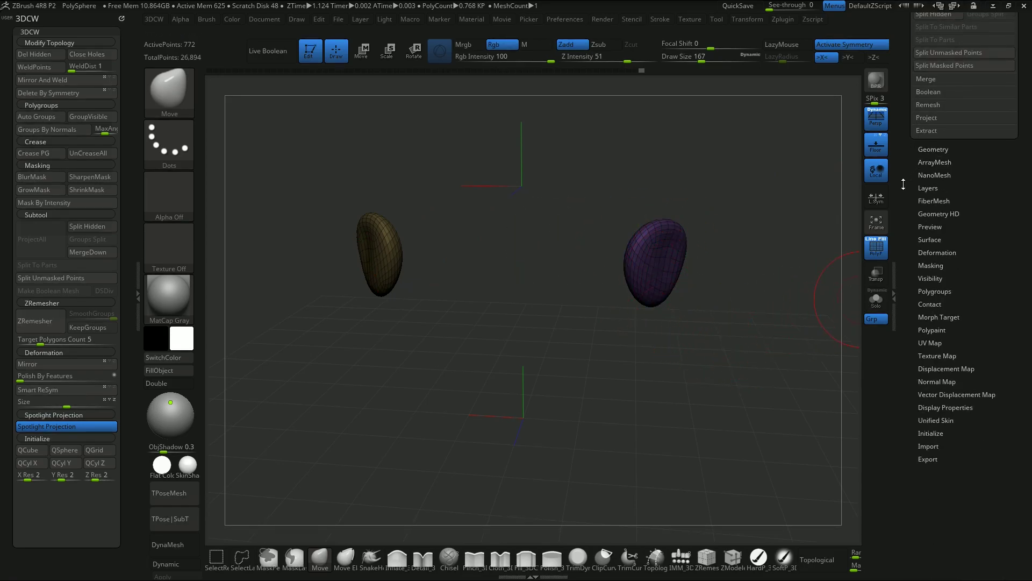
left_click(934, 291)
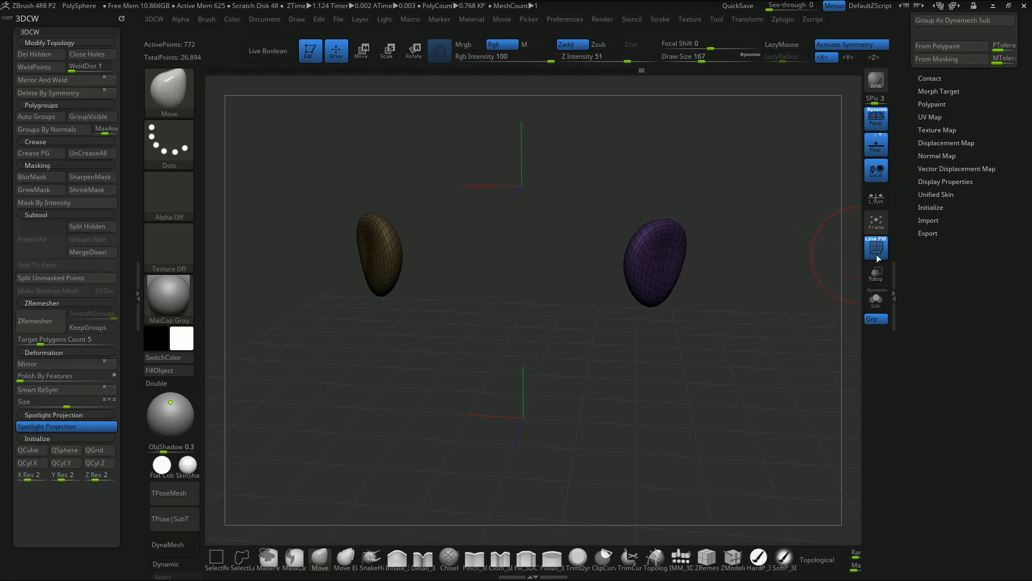
left_click_drag(904, 137, 907, 253)
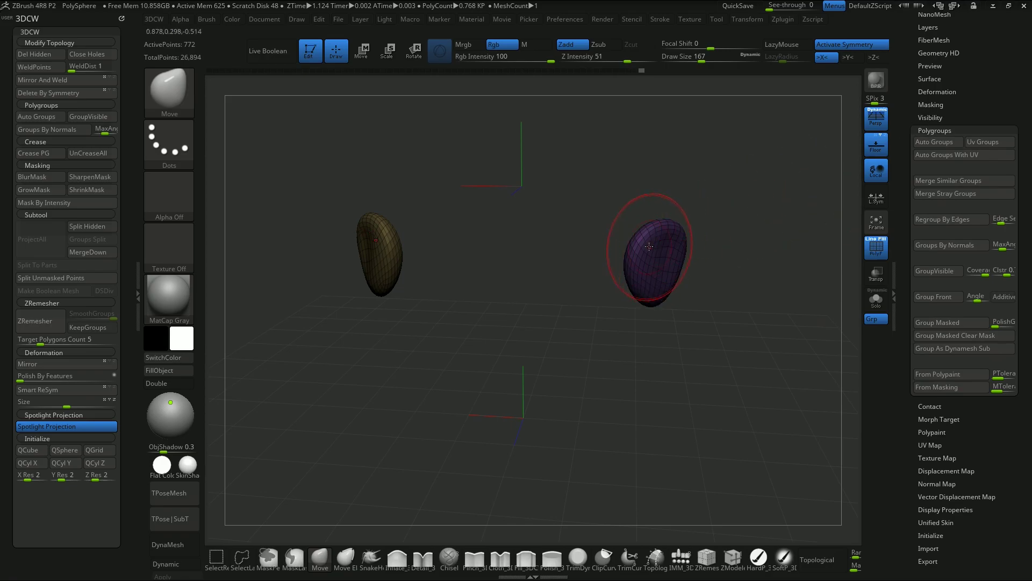
left_click(944, 269)
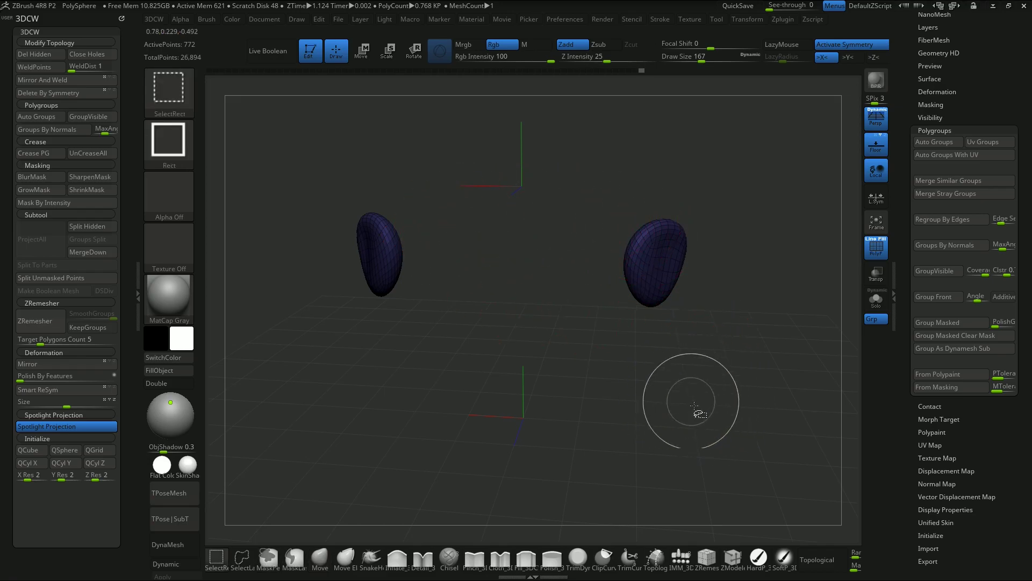
Show all hidden parts of the head again and clear the mask in front view.
left_click(722, 410, "ctrl+shift")
mouse_move(759, 404)
left_mouse_down()
mouse_move(716, 389)
mouse_move(772, 391)
mouse_move(724, 354)
mouse_move(776, 416)
left_mouse_up()
left_click_drag(743, 364, 750, 349, "shift")
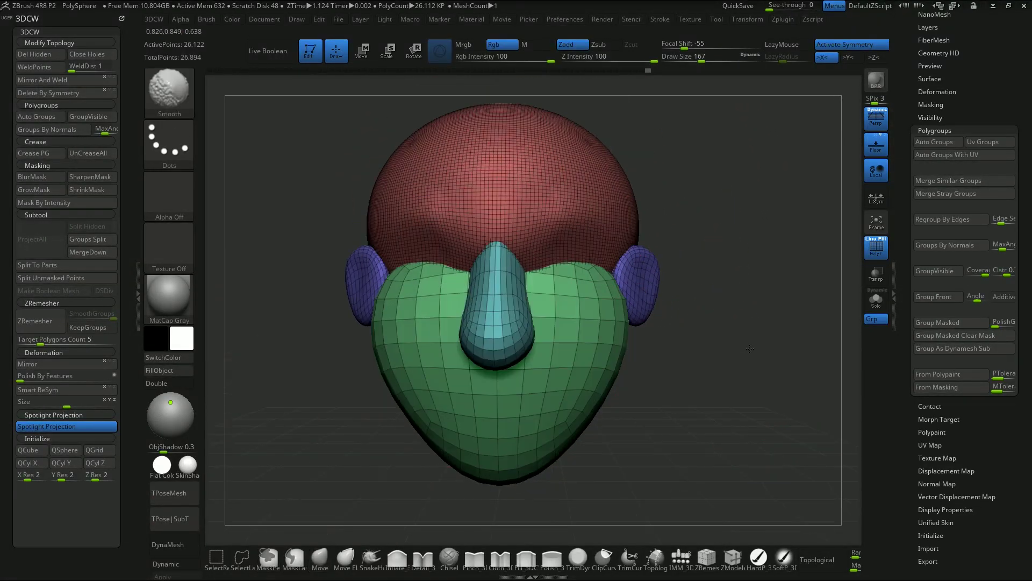
Mask everything except the shared ear polygroup in Move mode, and check the ears and gizmo from the side and front.
key("w")
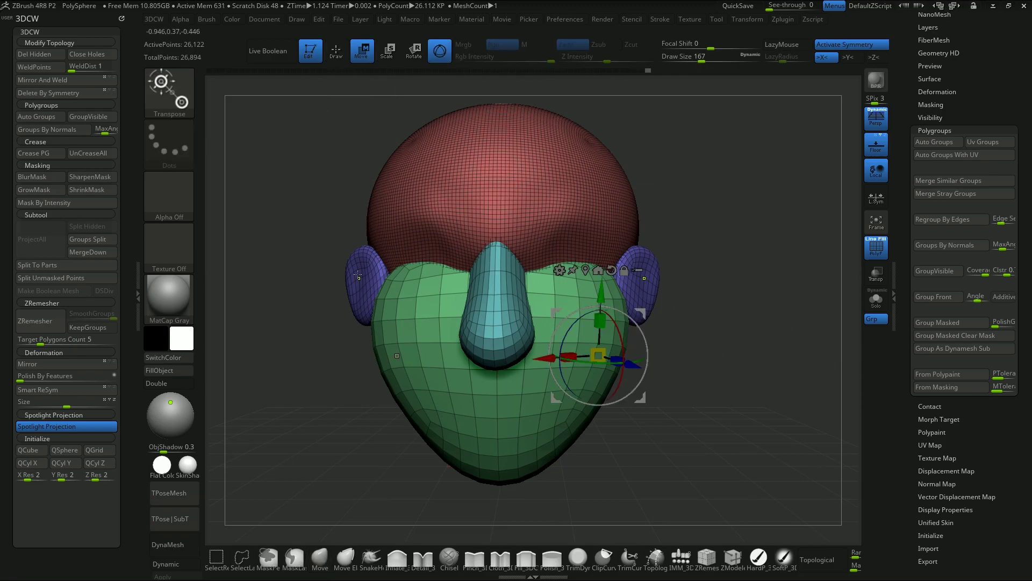
left_click(350, 266, "ctrl")
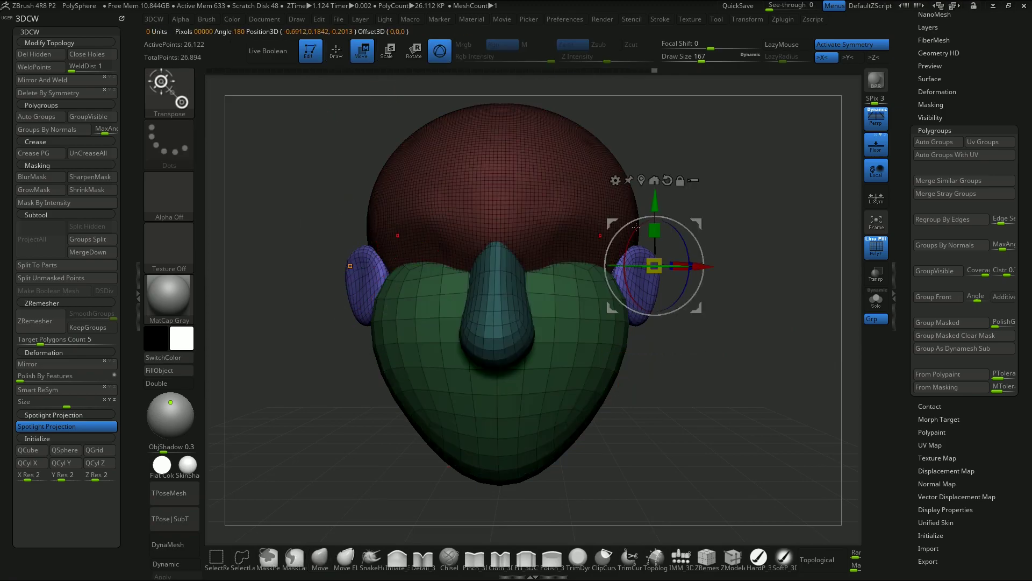
mouse_move(696, 223)
left_mouse_down()
mouse_move(721, 220)
mouse_move(697, 223)
left_mouse_up()
left_click_drag(747, 398, 677, 395)
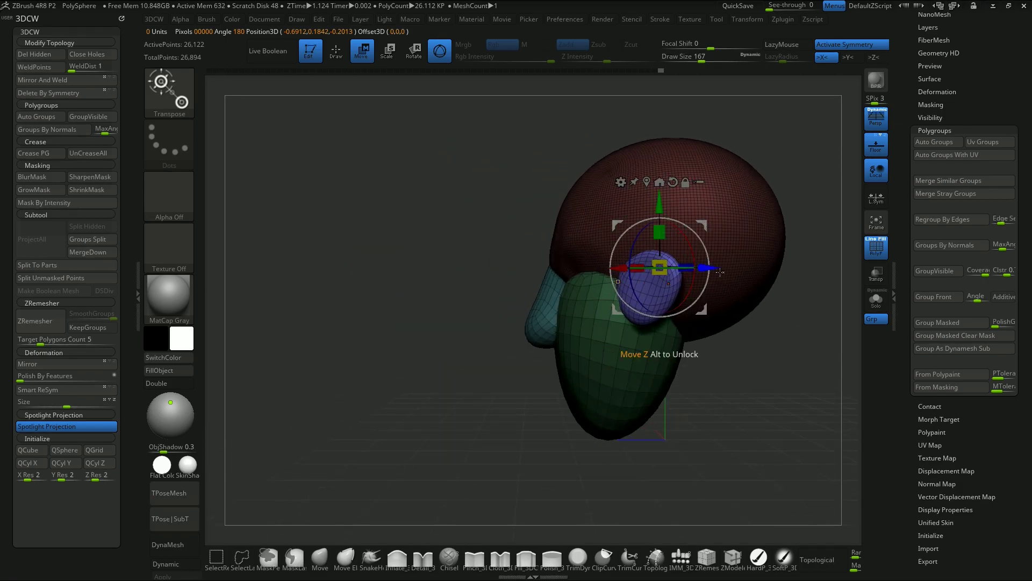
left_click_drag(743, 361, 739, 395)
left_click_drag(682, 274, 697, 284)
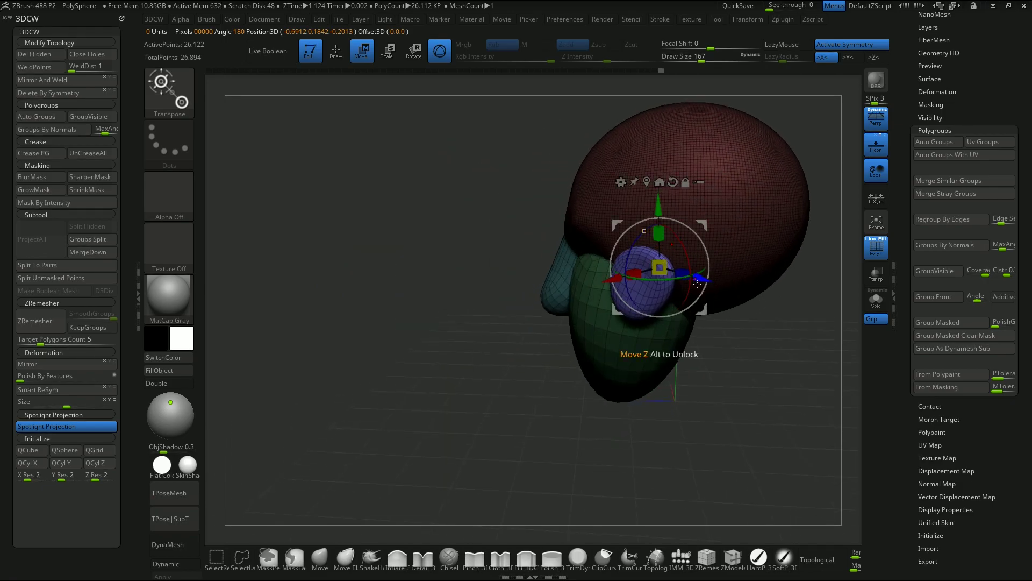
left_click_drag(703, 224, 718, 219)
left_click_drag(742, 396, 803, 372)
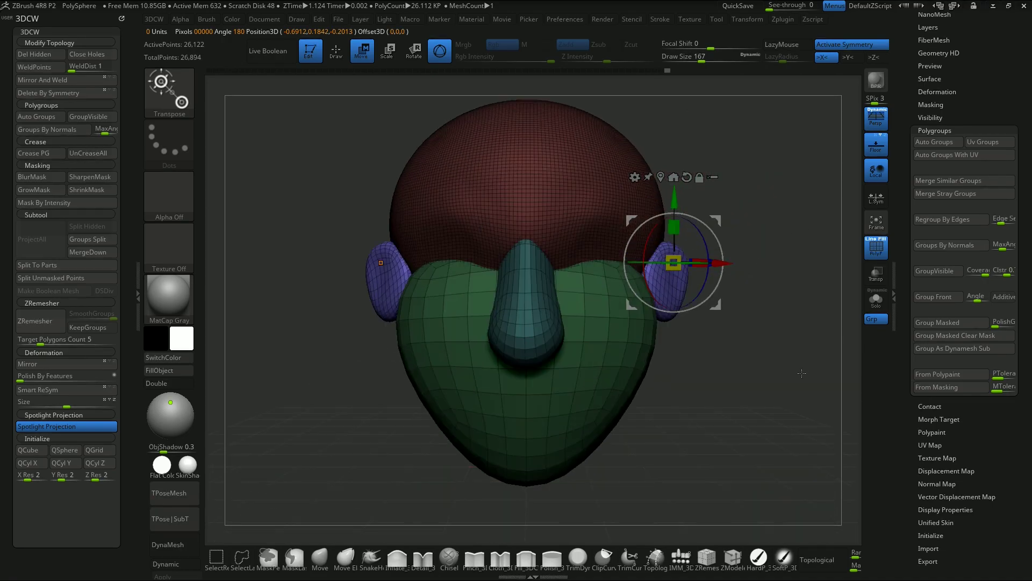
Split the head mesh into separate subtools with Split To Similar Parts, accepting the non-undoable operation.
left_click_drag(753, 343, 758, 353)
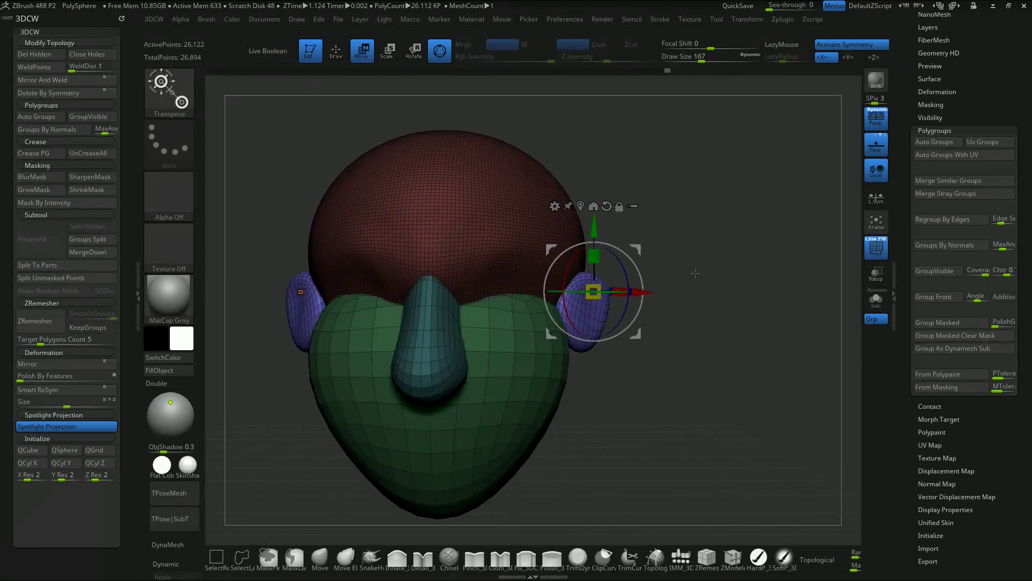
scroll(916, 203, "up", 5)
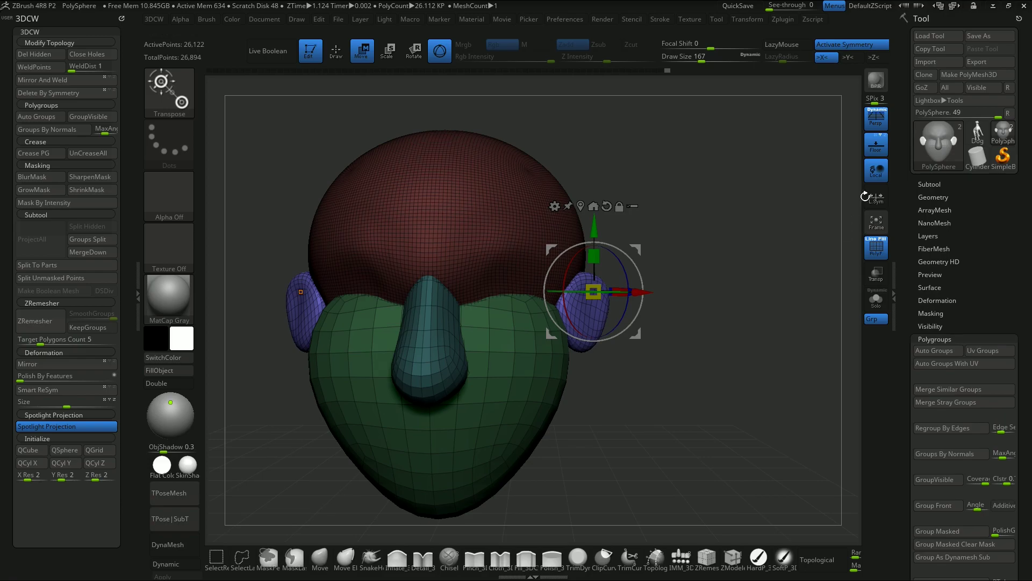
left_click(930, 185)
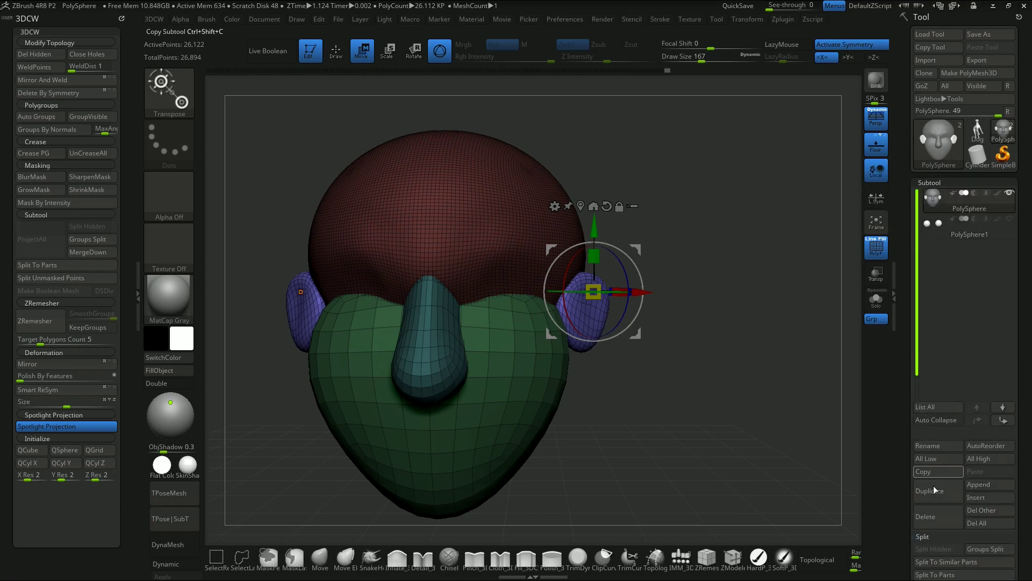
left_click(947, 562)
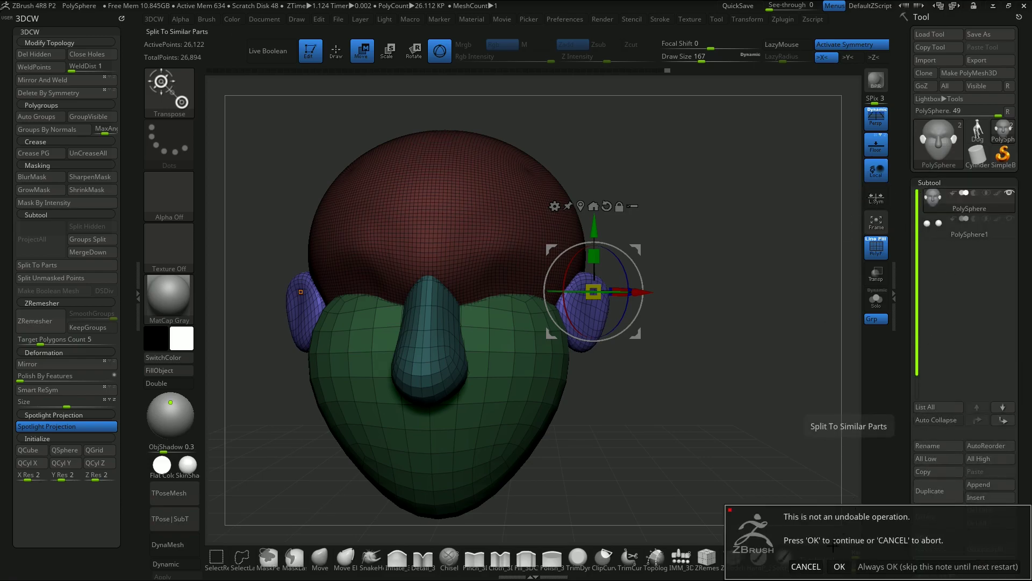
left_click(839, 566)
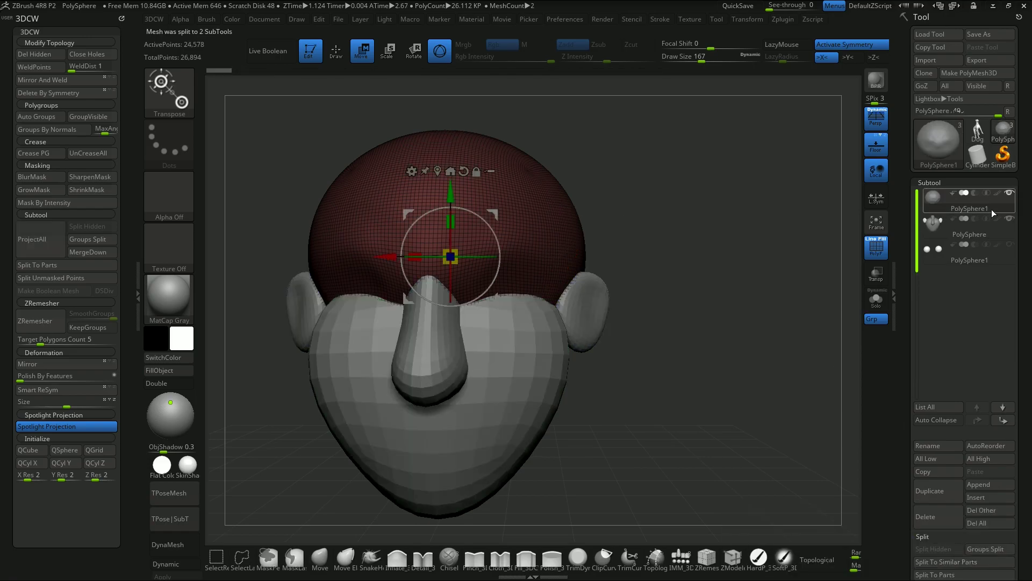
Alternate between the skull subtool PolySphere1 and the face subtool PolySphere to compare which head parts each one contains.
left_click(945, 232)
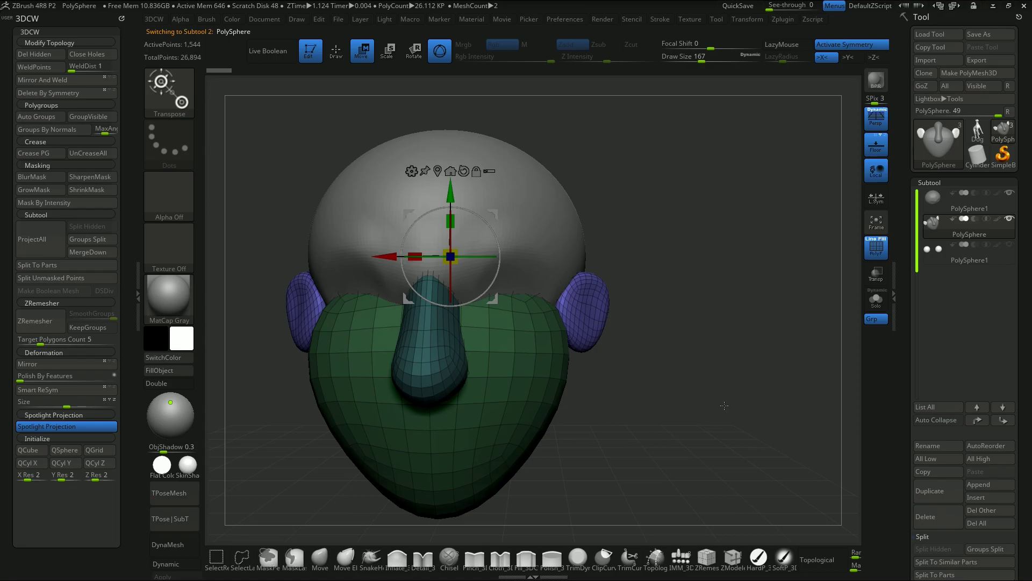
left_click_drag(599, 245, 756, 399)
mouse_move(945, 236)
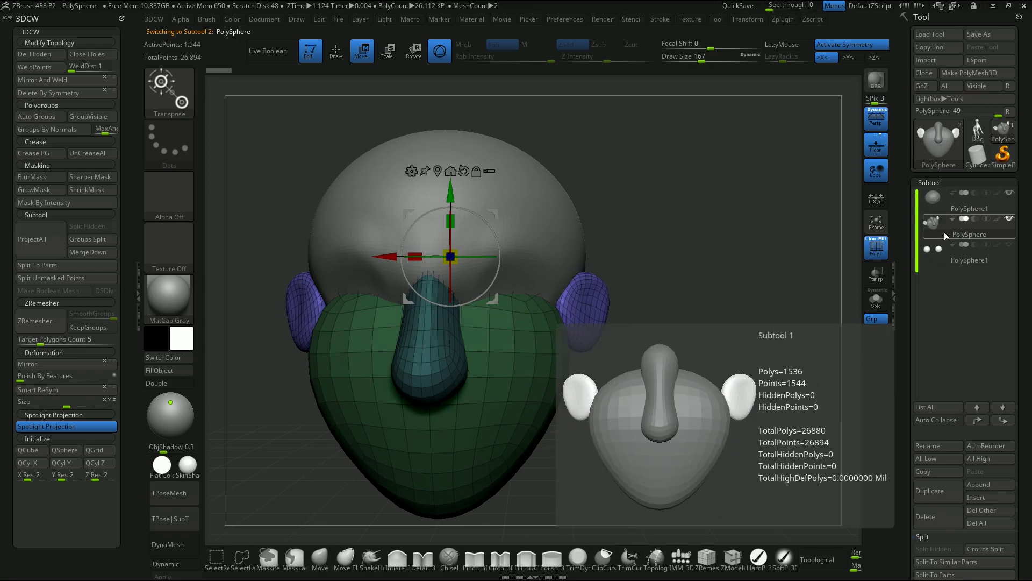
left_click(939, 205)
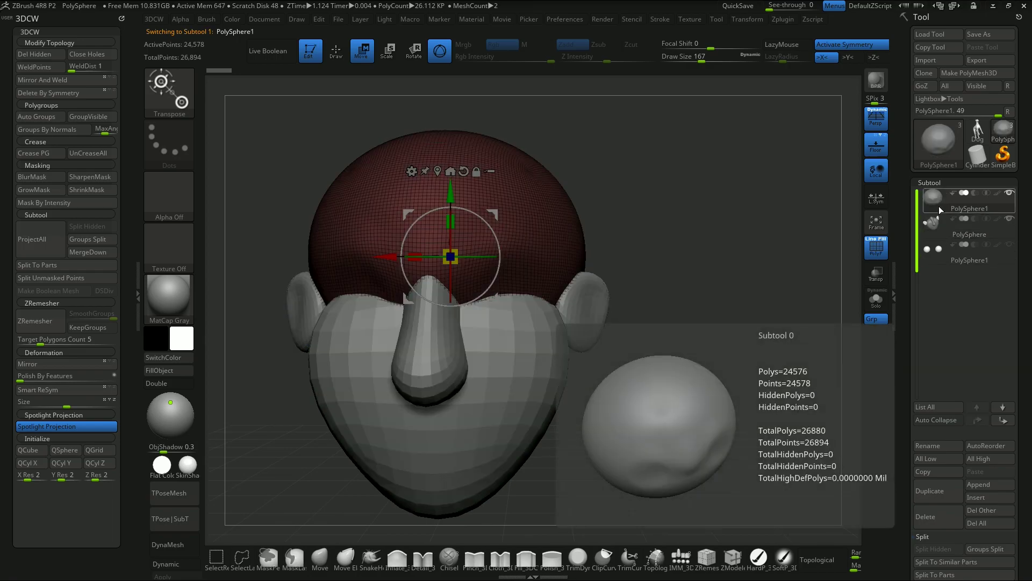
left_click(945, 230)
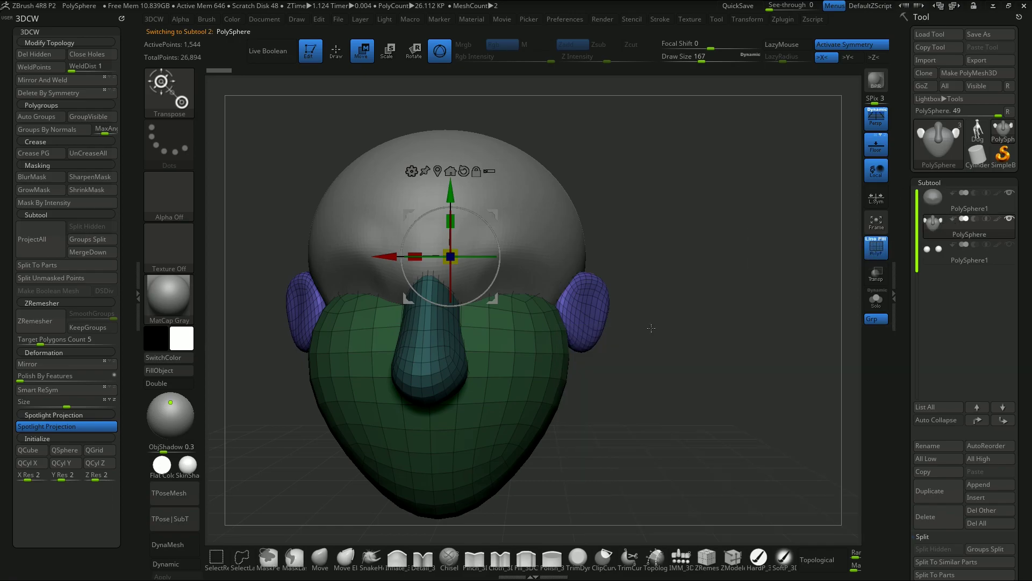
left_click_drag(640, 311, 675, 308)
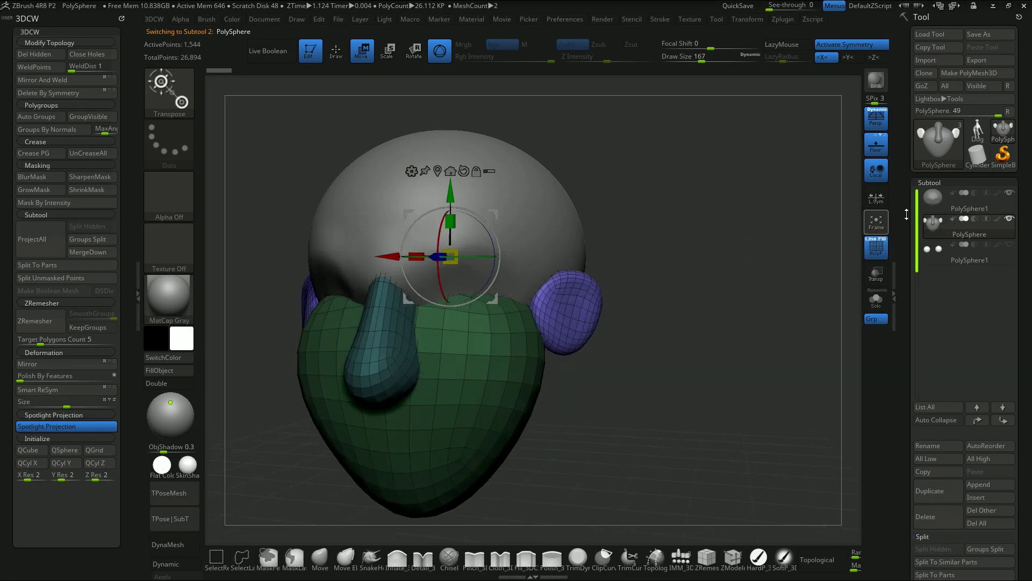
left_click(949, 196)
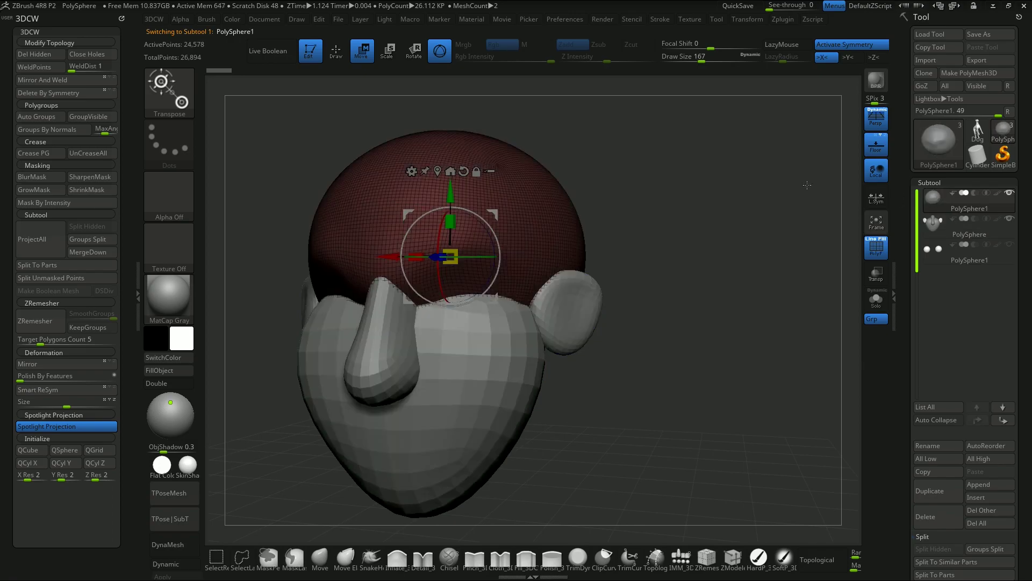
left_click_drag(761, 305, 729, 305, "shift")
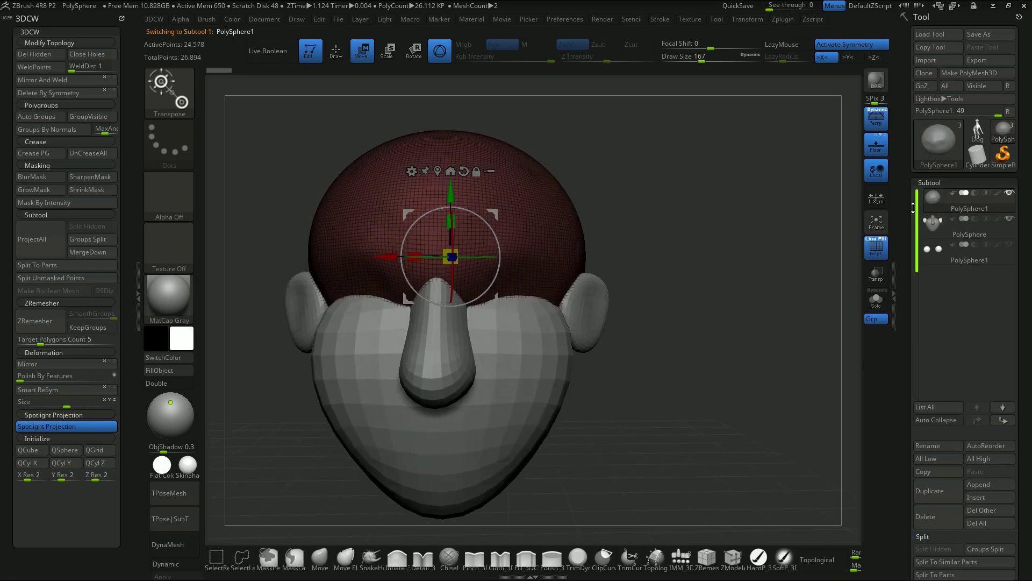
mouse_move(934, 225)
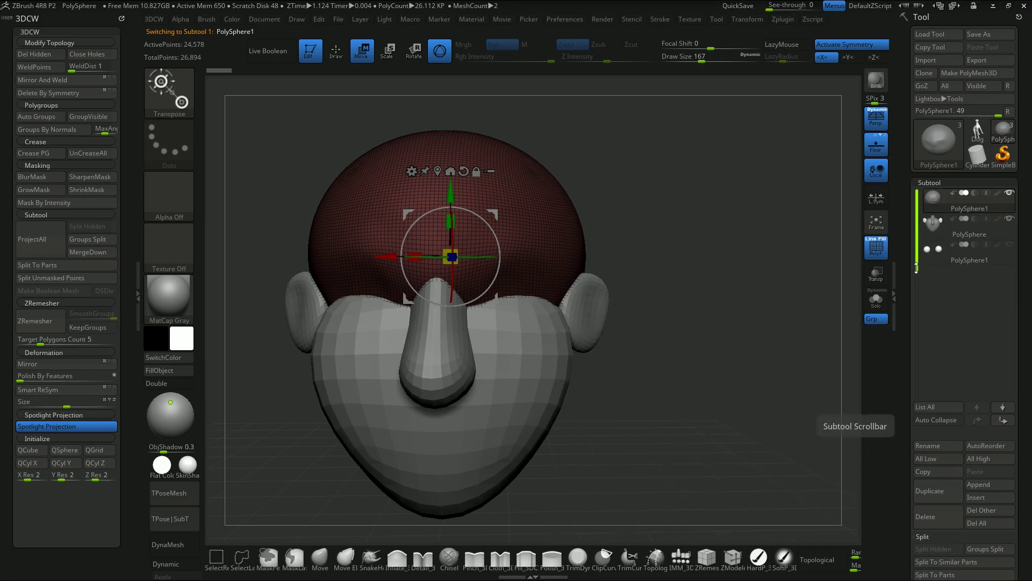
Merge the skull subtool down into the face, nose and ears subtool below it, accepting the non-undoable operation.
scroll(903, 350, "down", 5)
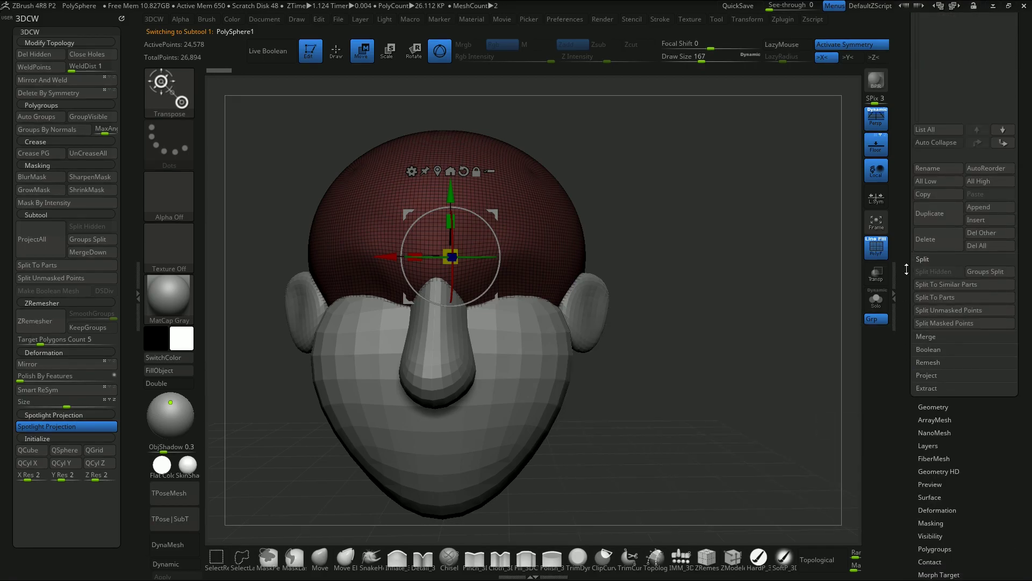
left_click(926, 337)
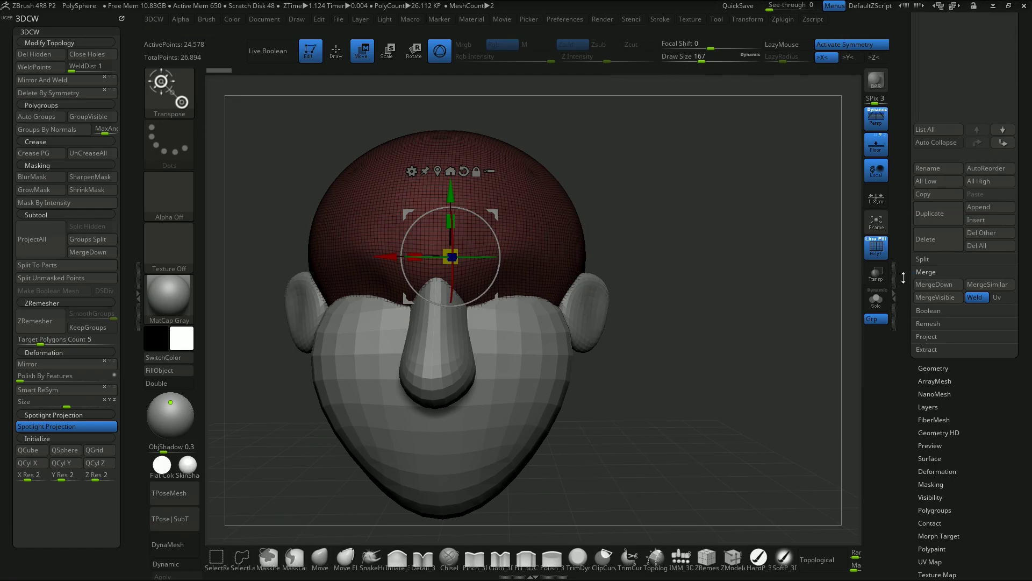
left_click(938, 283)
scroll(935, 242, "up", 5)
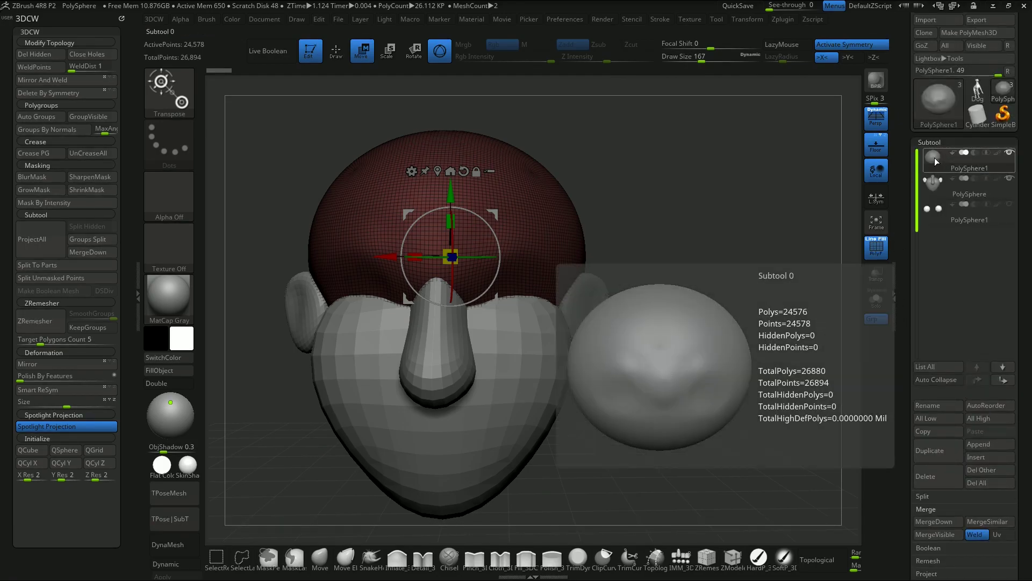
left_click(934, 182)
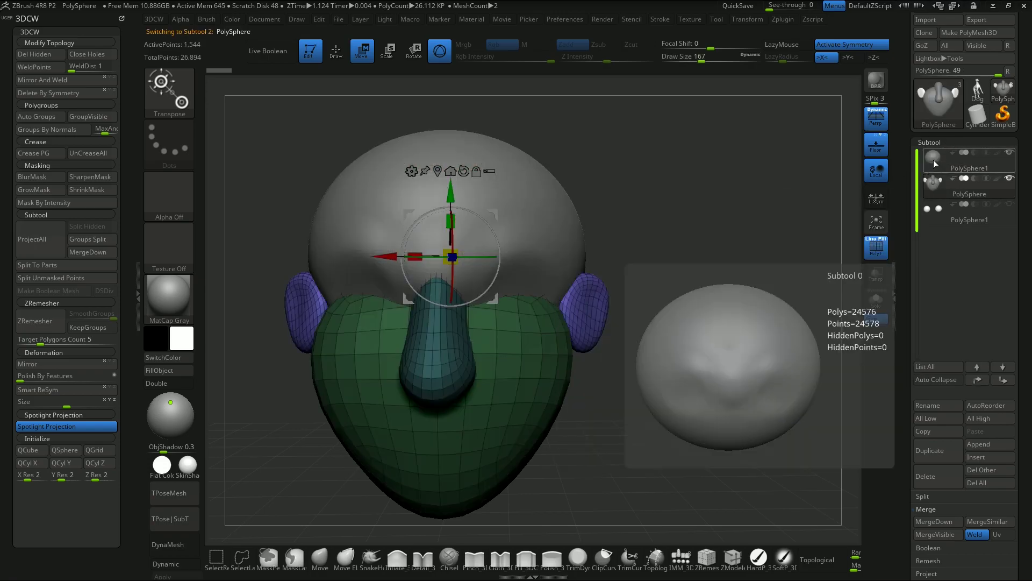
left_click(934, 159)
scroll(904, 403, "down", 5)
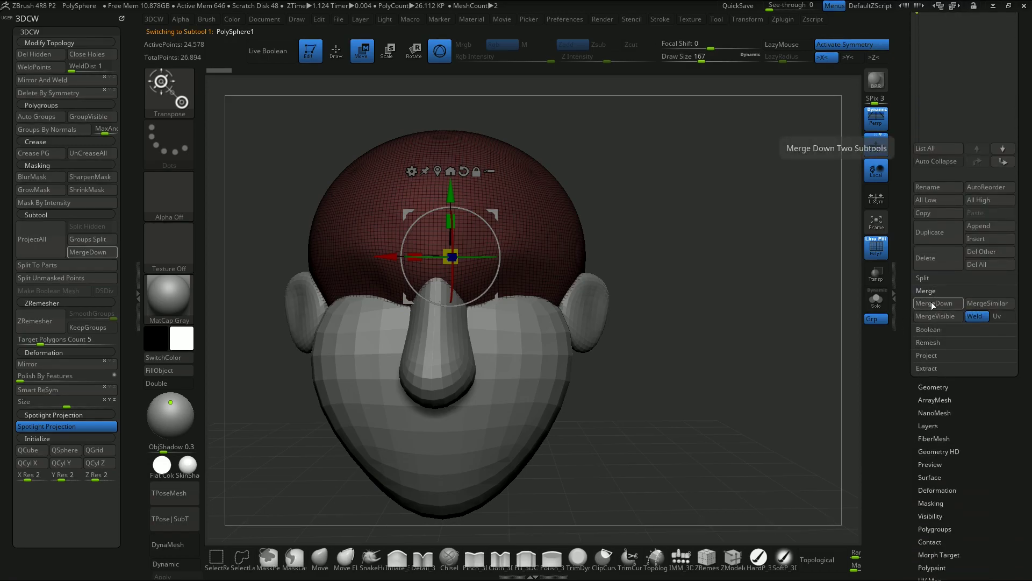
left_click(932, 302)
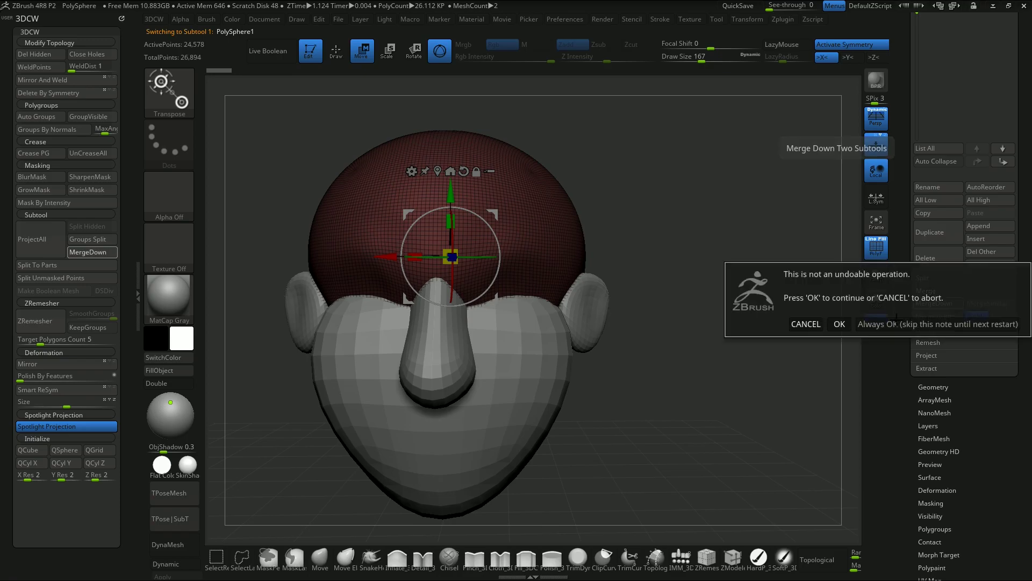
left_click(840, 323)
Isolate the face, skull and ear polygroups in turn by masking, ending with everything except the two ears masked.
mouse_move(935, 206)
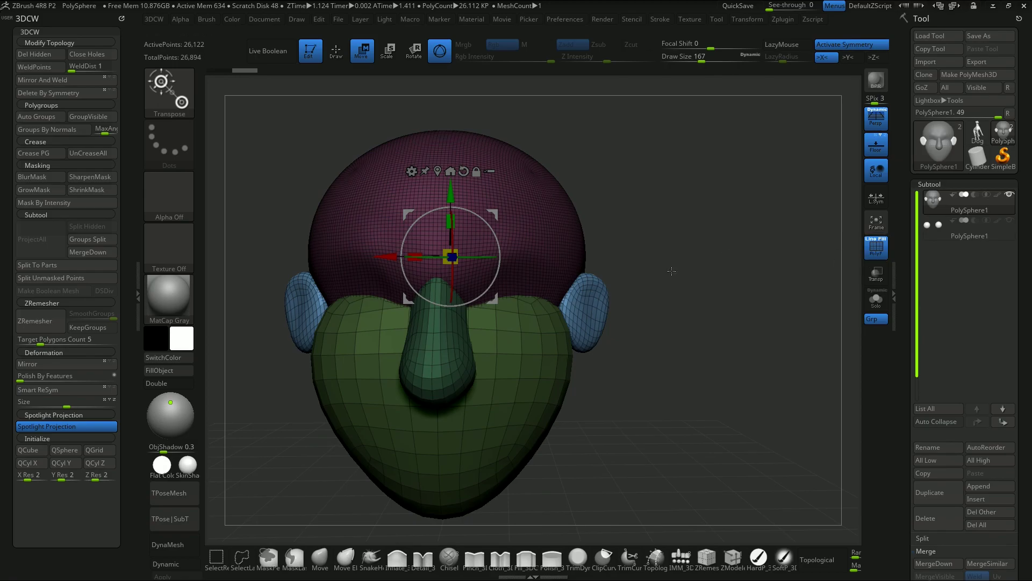
left_click_drag(719, 337, 703, 346)
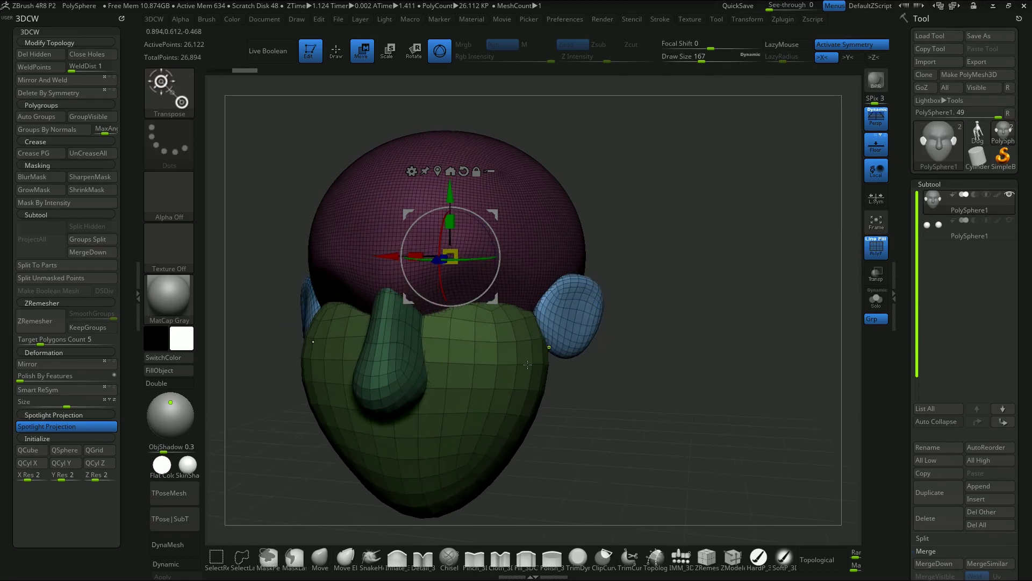
left_click(503, 370, "ctrl")
left_click(513, 228, "ctrl")
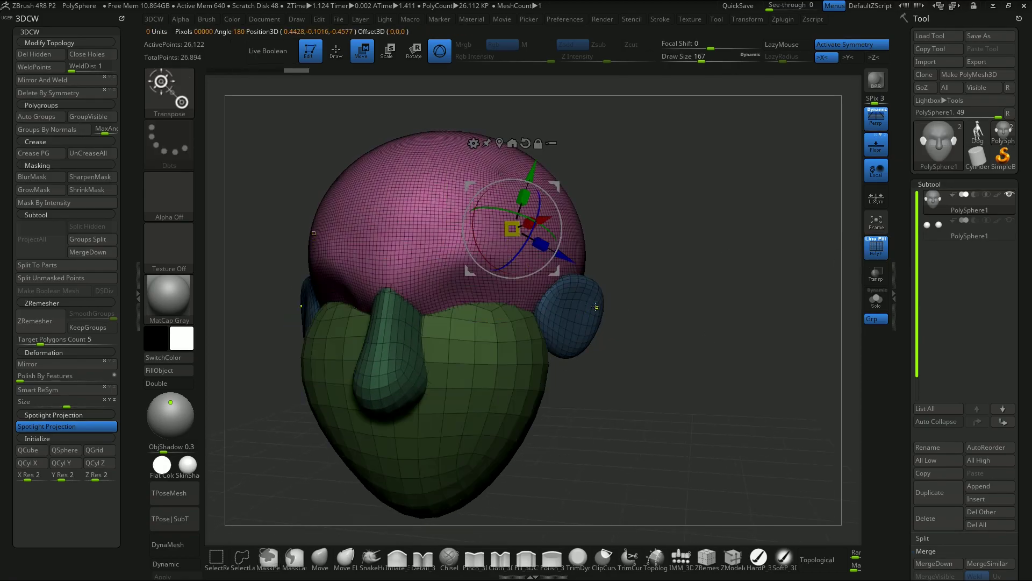
left_click(595, 307, "ctrl")
mouse_move(724, 404)
left_mouse_down()
mouse_move(749, 397)
mouse_move(744, 416)
mouse_move(729, 406)
left_mouse_up()
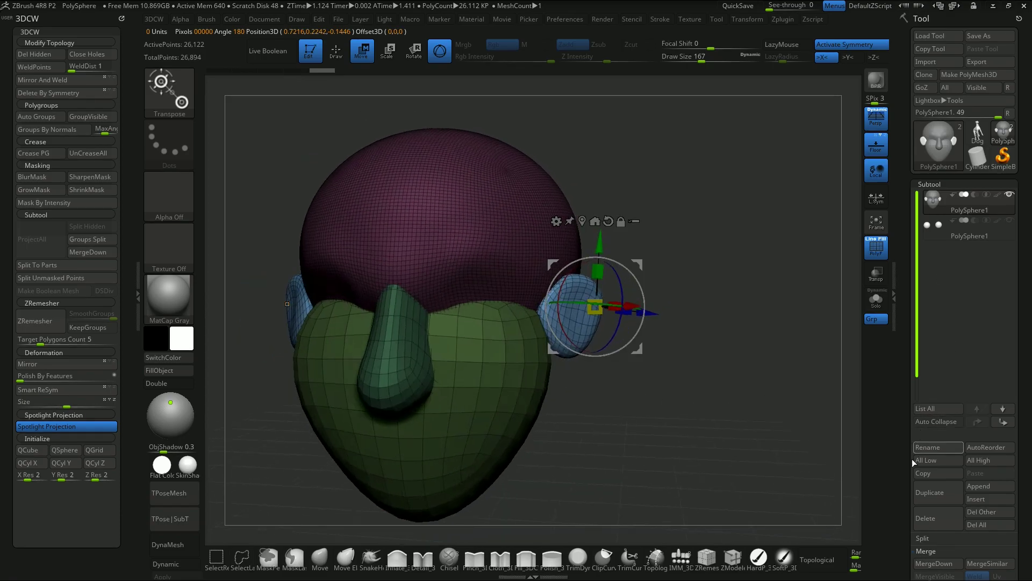
Split the unmasked ears off the head into their own subtool with Split Unmasked Points.
left_click_drag(900, 466, 909, 392)
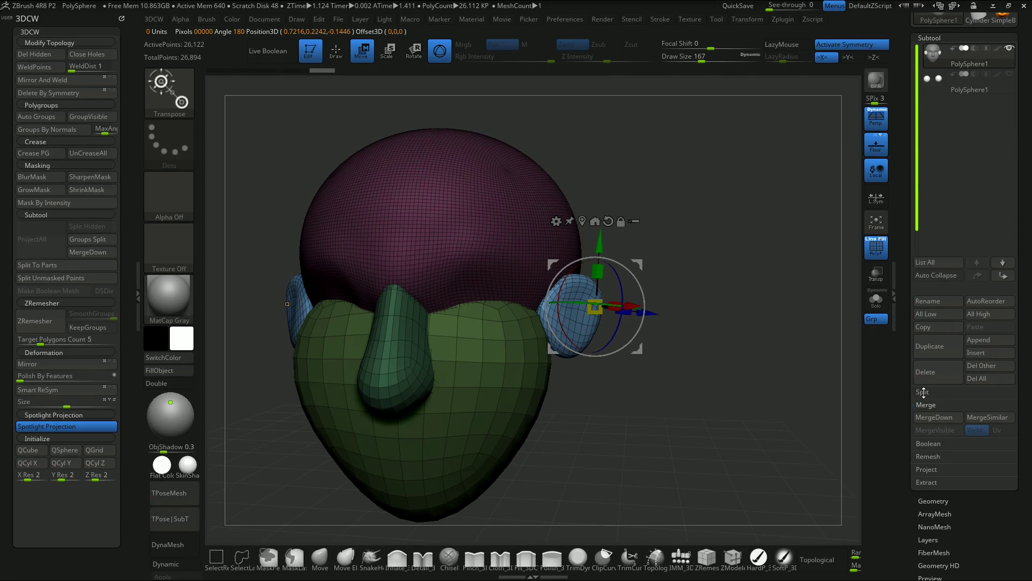
left_click(923, 393)
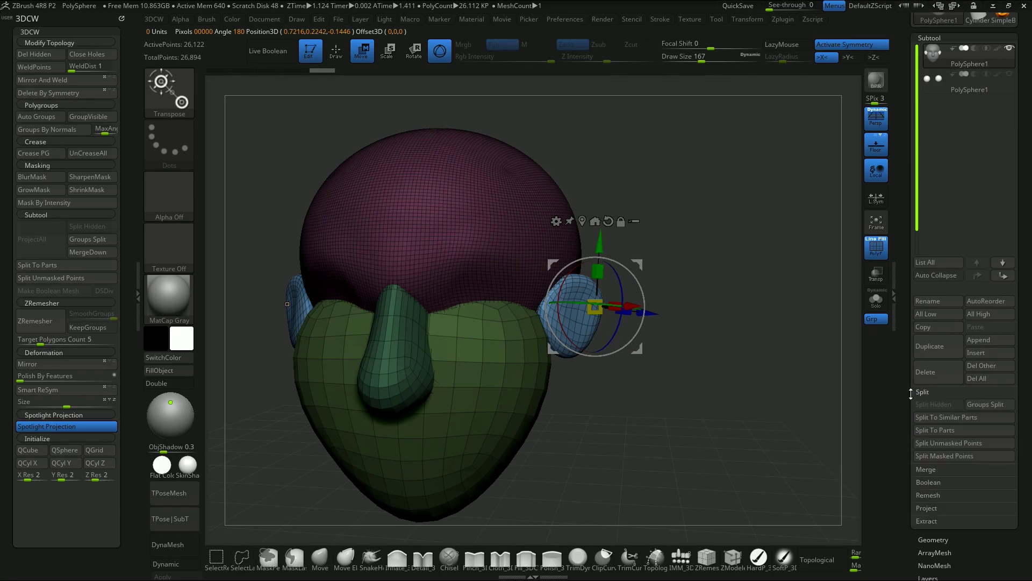
left_click(947, 444)
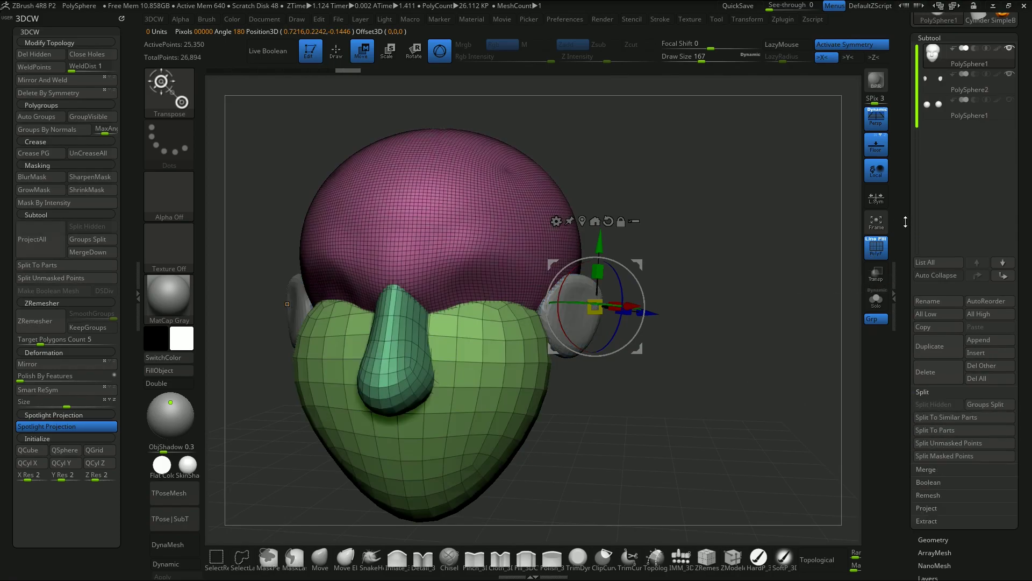
Make the separated ears subtool PolySphere2 active and duplicate it.
left_click_drag(905, 222, 906, 329)
left_click(968, 193)
left_click_drag(695, 432, 694, 397)
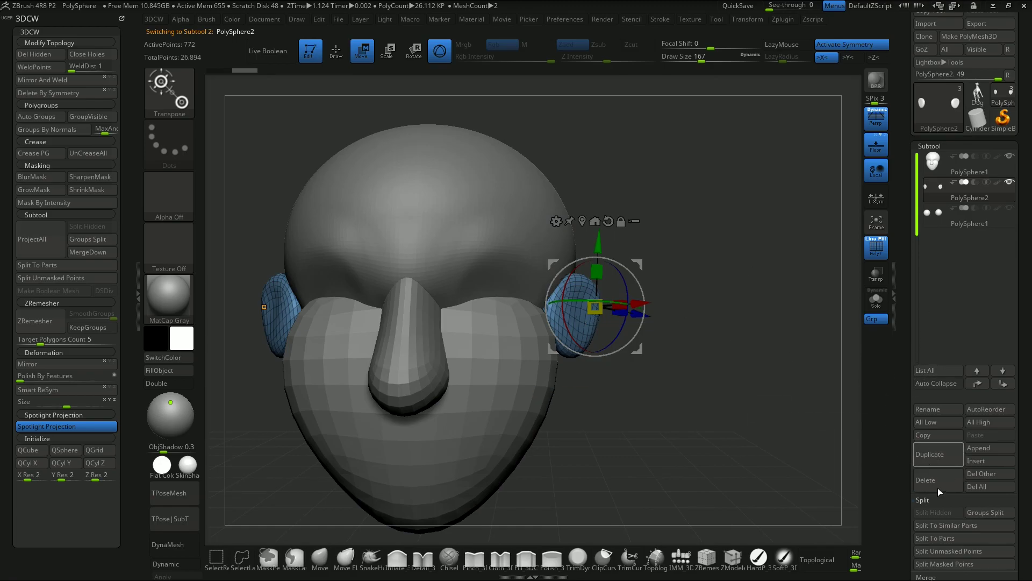
left_click(930, 456)
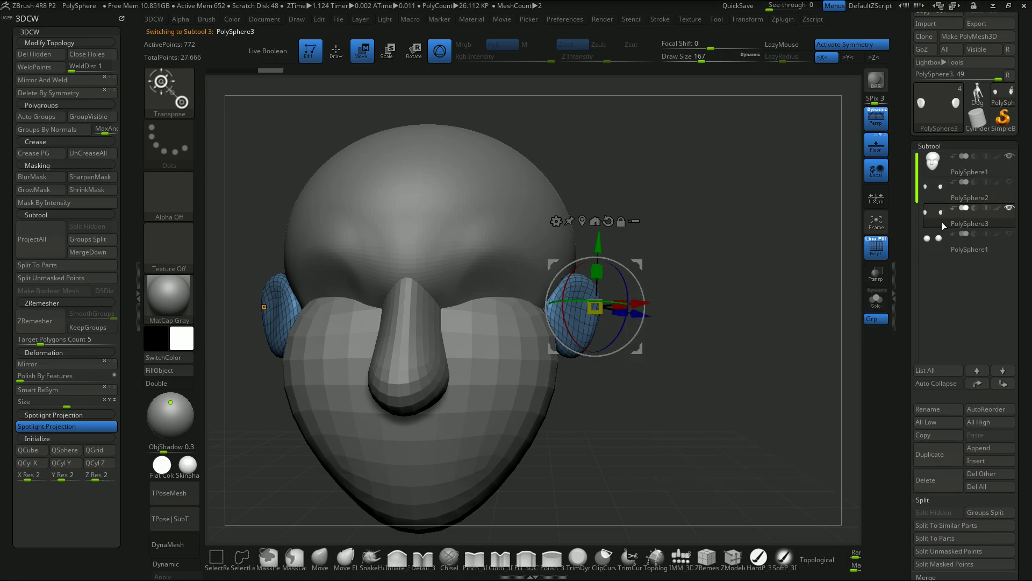
Reposition and rotate the duplicated ears with the gizmo so they angle outward from the sides of the head.
left_click_drag(722, 415, 602, 462)
left_click_drag(629, 305, 723, 305)
left_click_drag(629, 305, 667, 306)
left_click_drag(676, 414, 654, 384)
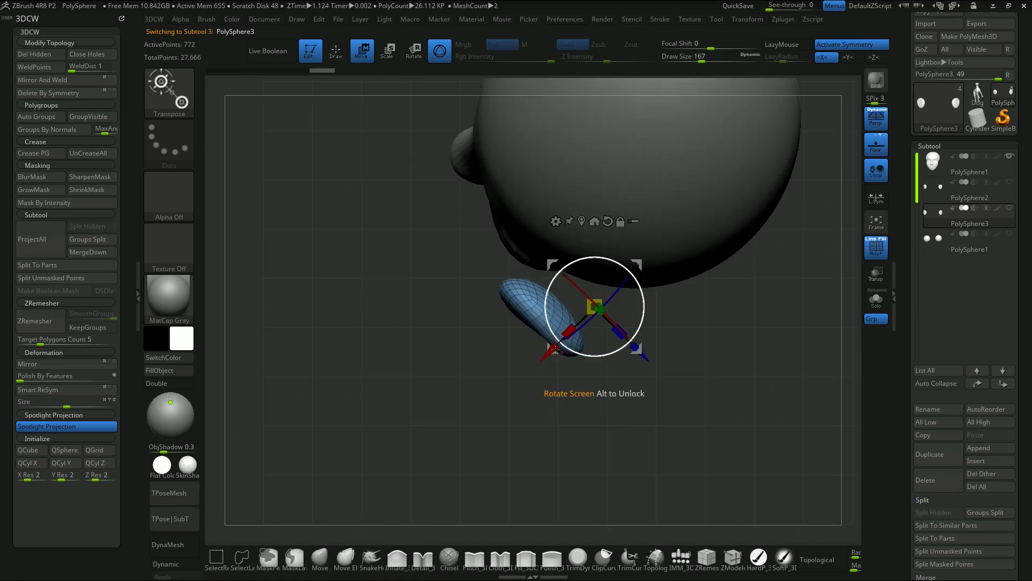
left_click_drag(642, 259, 679, 231)
left_click_drag(750, 406, 765, 330)
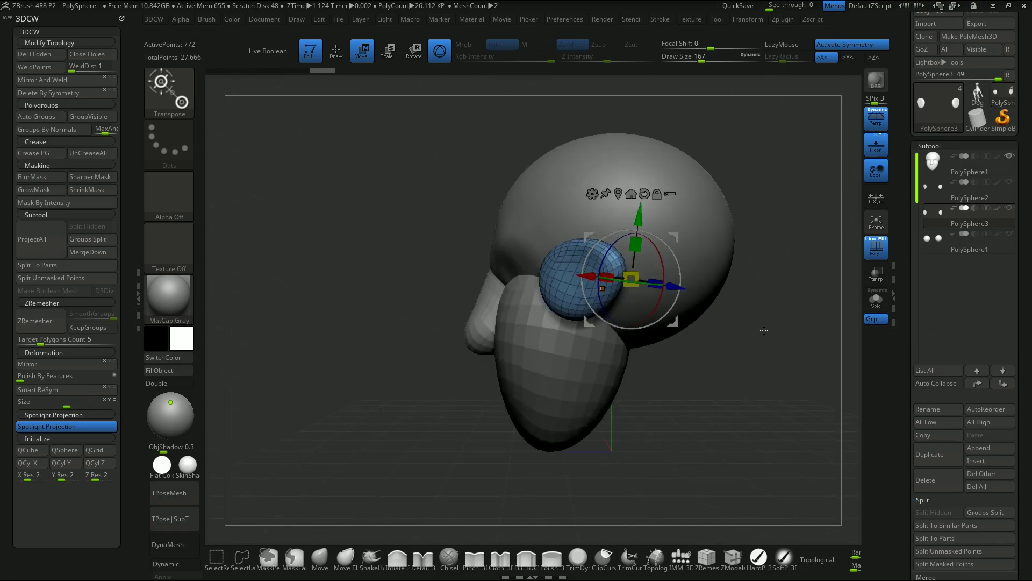
Stretch the duplicated ears into long shapes sweeping up and outward, using the Move brush at draw size 344.
left_click(321, 560)
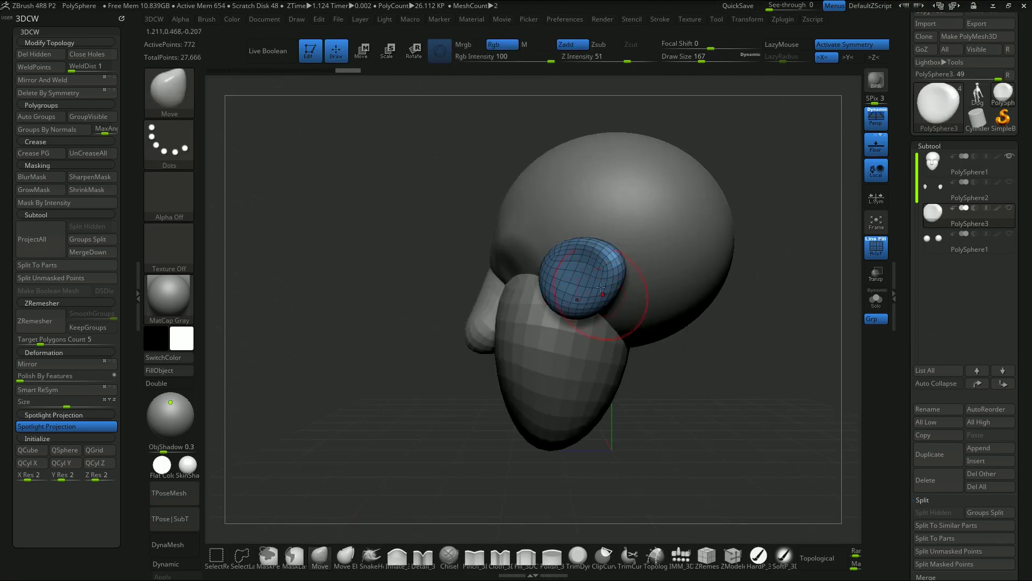
key("s")
left_click_drag(645, 256, 718, 229)
left_click_drag(681, 315, 713, 291)
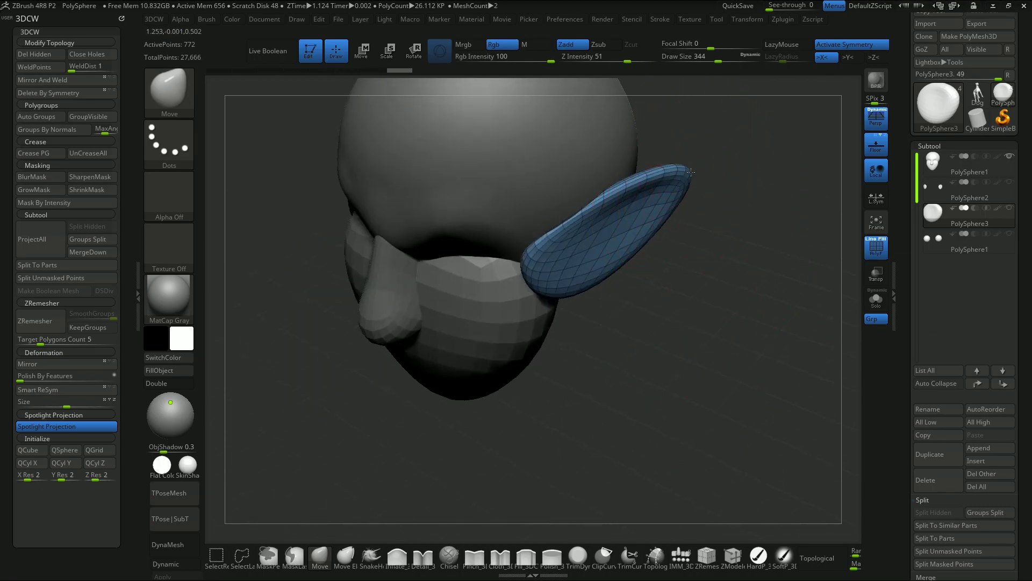
left_click_drag(691, 172, 718, 178)
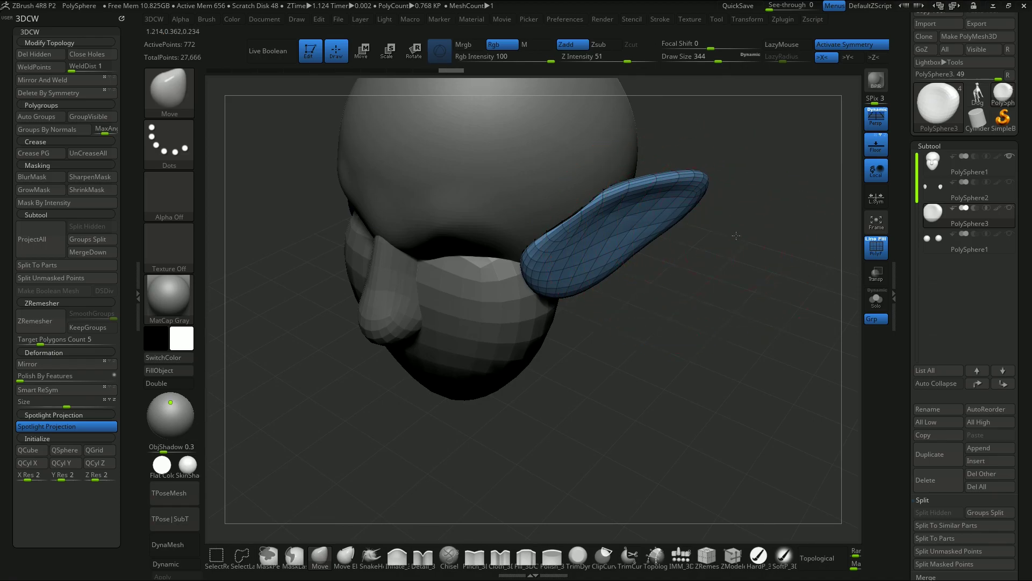
Lengthen and refine the long ears' outline and tips, reduce the draw size to 223, and smooth their surface.
left_click_drag(736, 242, 737, 229)
left_click_drag(703, 191, 762, 161)
left_click_drag(672, 352, 702, 295)
left_click_drag(623, 227, 618, 244)
mouse_move(714, 359)
left_mouse_down()
mouse_move(710, 325)
mouse_move(703, 362)
mouse_move(689, 360)
left_mouse_up()
key("s")
left_click_drag(662, 250, 649, 267, "shift")
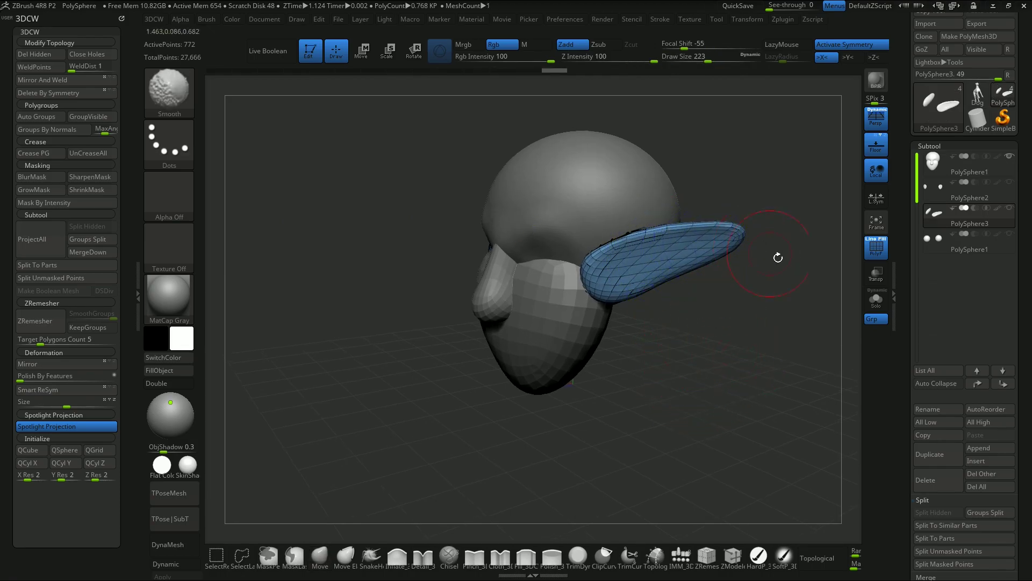
Turn off the polyframe display and view the reshaped ears on the head from different angles.
key("shift+f")
left_click_drag(745, 402, 758, 368)
left_click_drag(738, 412, 737, 344)
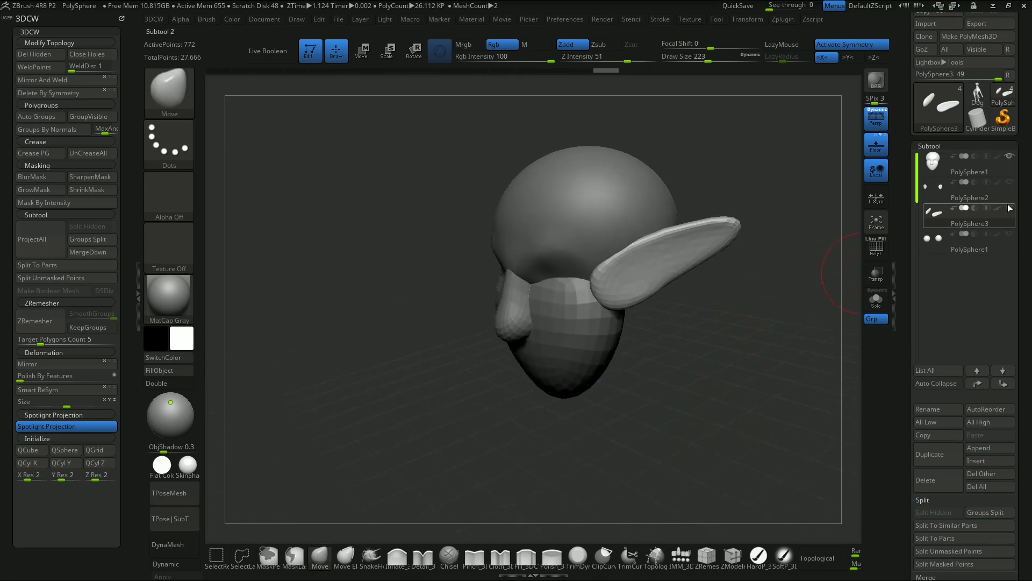
Make the head subtool active and show the eyes and the original round ears together with it.
left_click(983, 173)
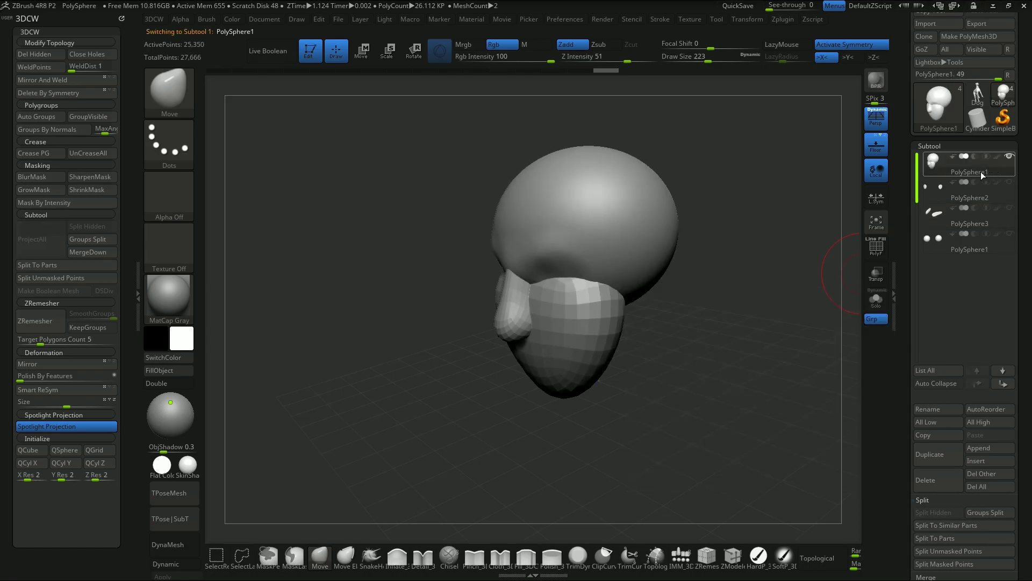
mouse_move(945, 161)
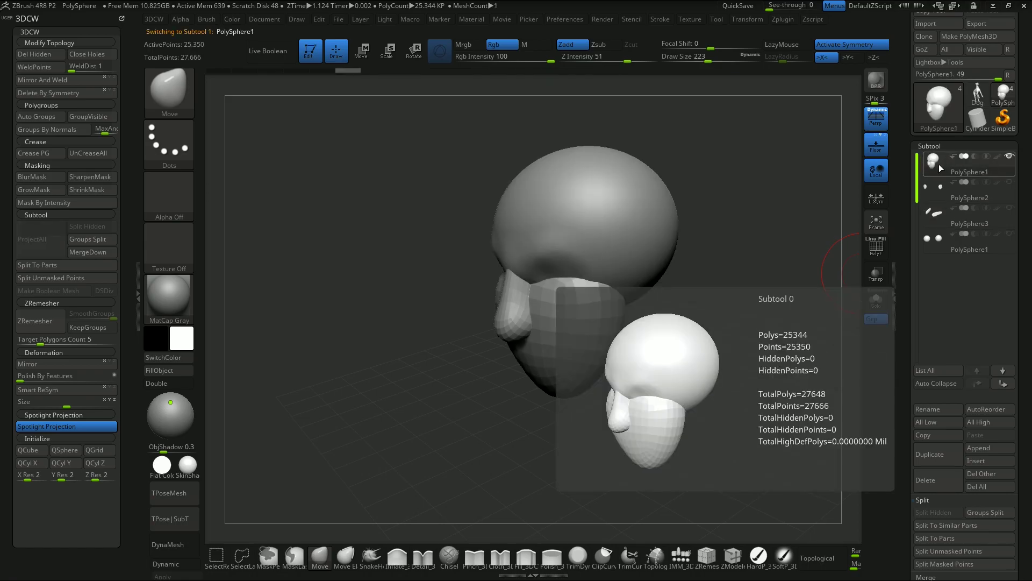
left_click(938, 245)
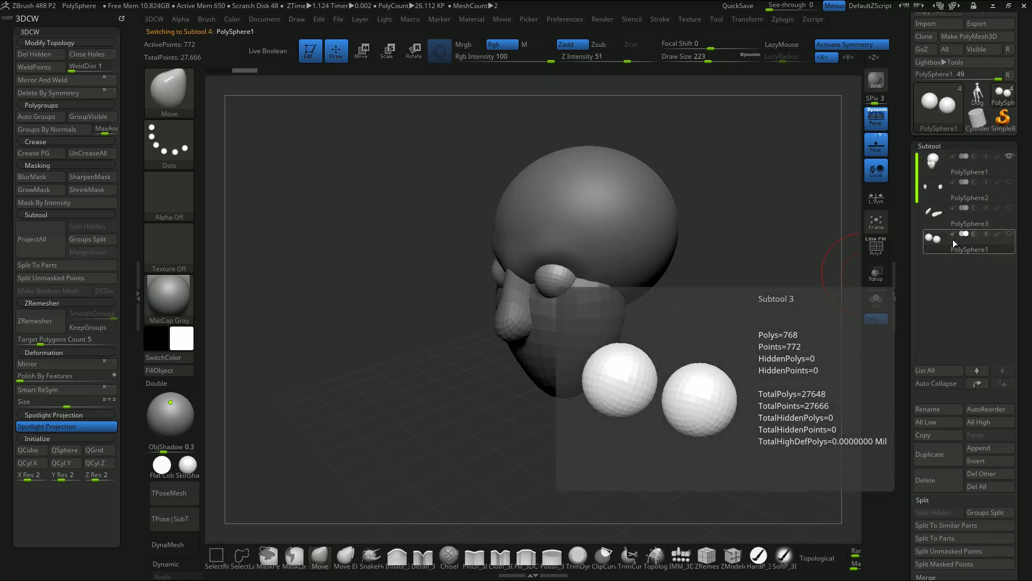
left_click(944, 169)
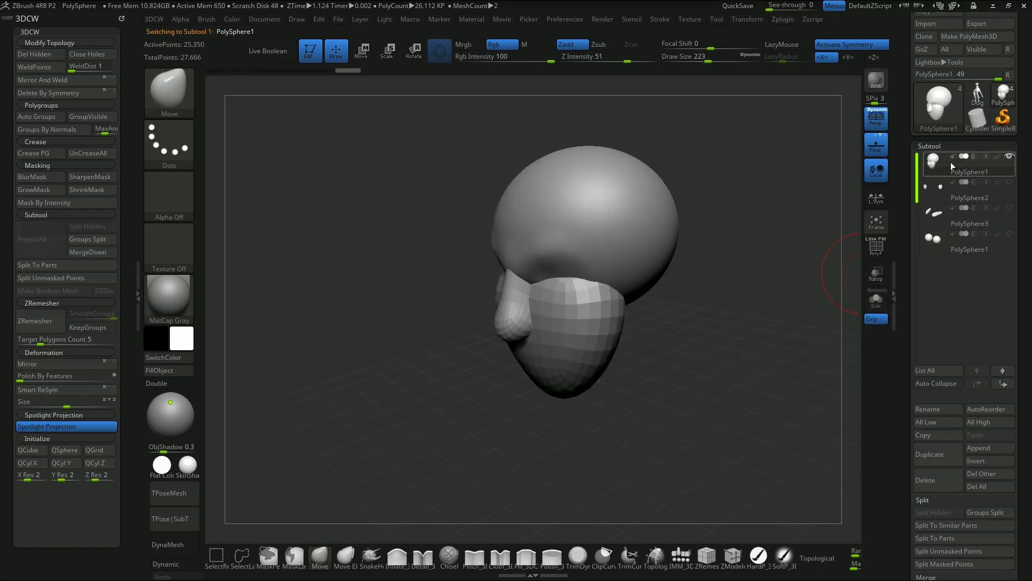
mouse_move(1007, 182)
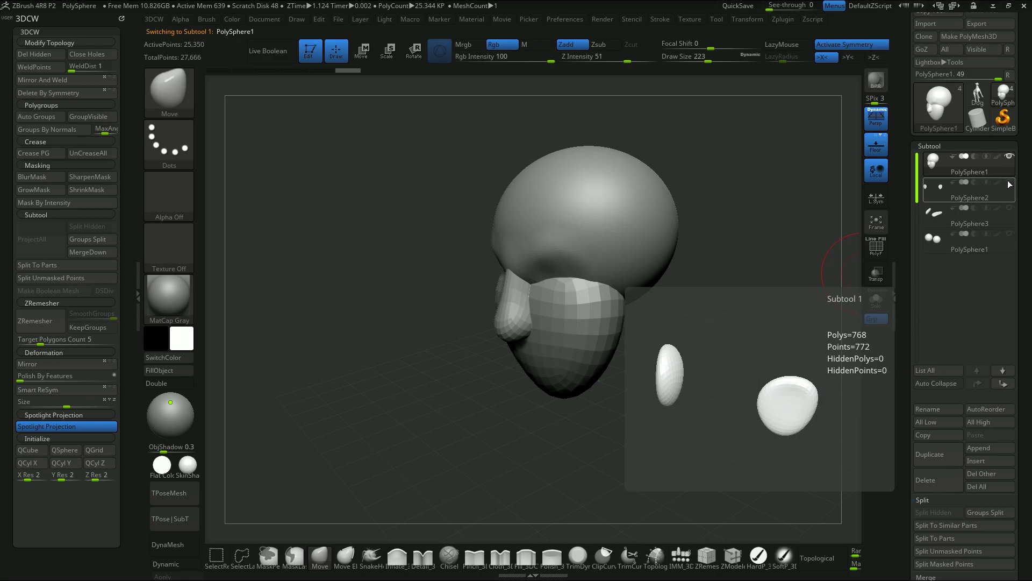
left_click(1009, 234)
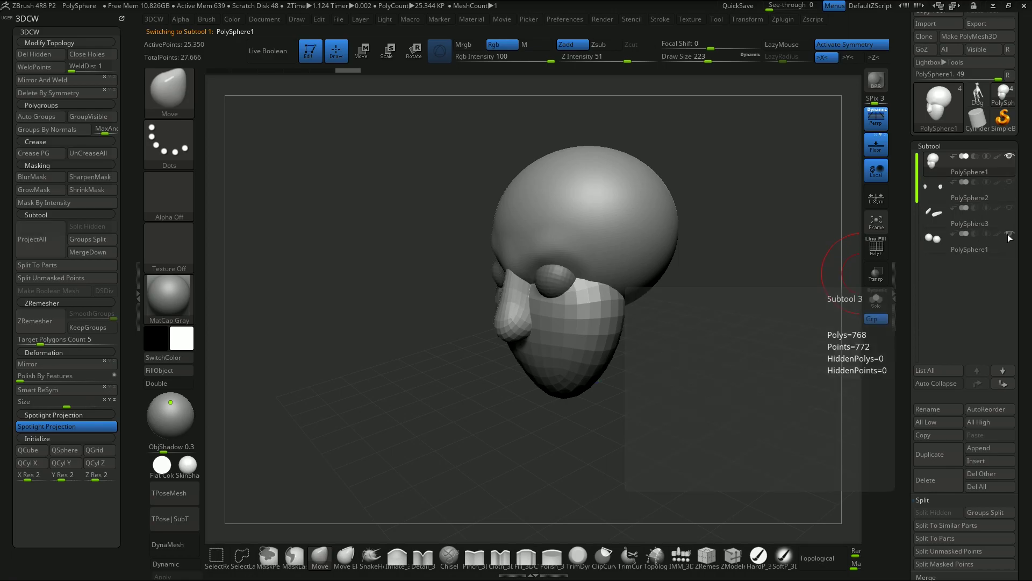
left_click(1010, 183)
left_click_drag(675, 309, 797, 287)
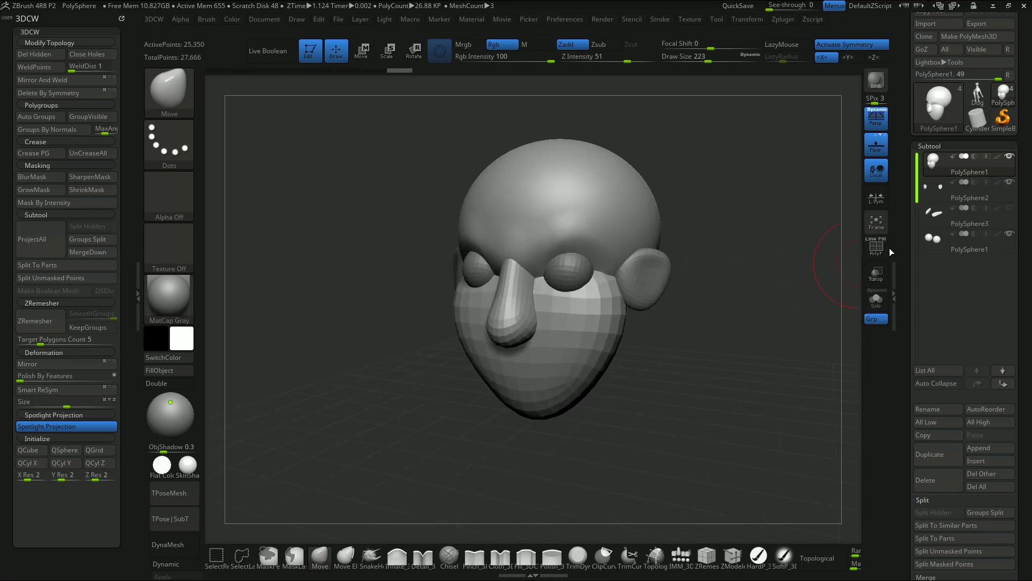
Switch visibility between the long ears and the round ears to compare both shapes on the head.
left_click(1010, 209)
left_click_drag(766, 332, 747, 340)
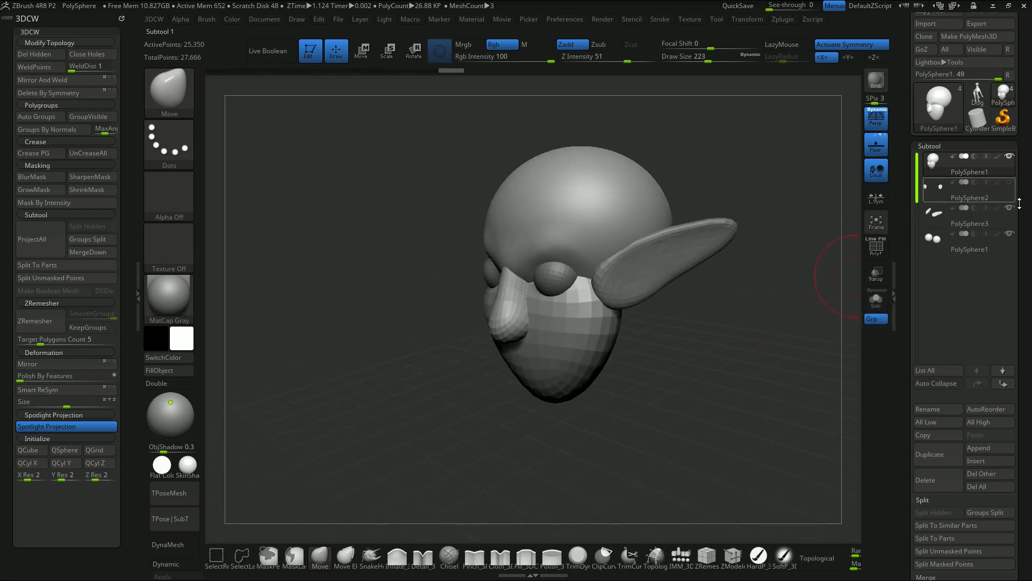
left_click_drag(799, 308, 853, 293)
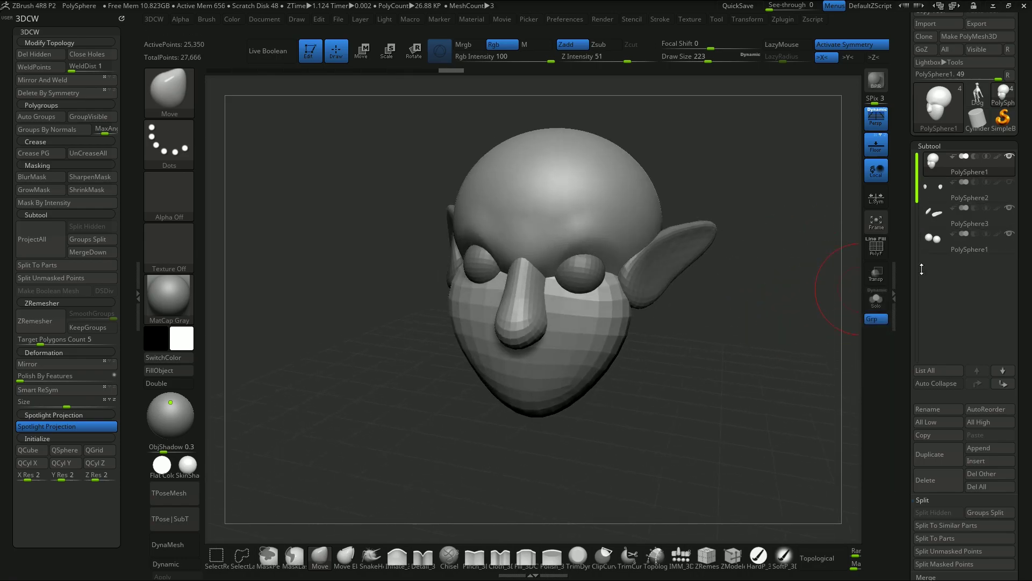
left_click(1009, 207)
left_click(1010, 187)
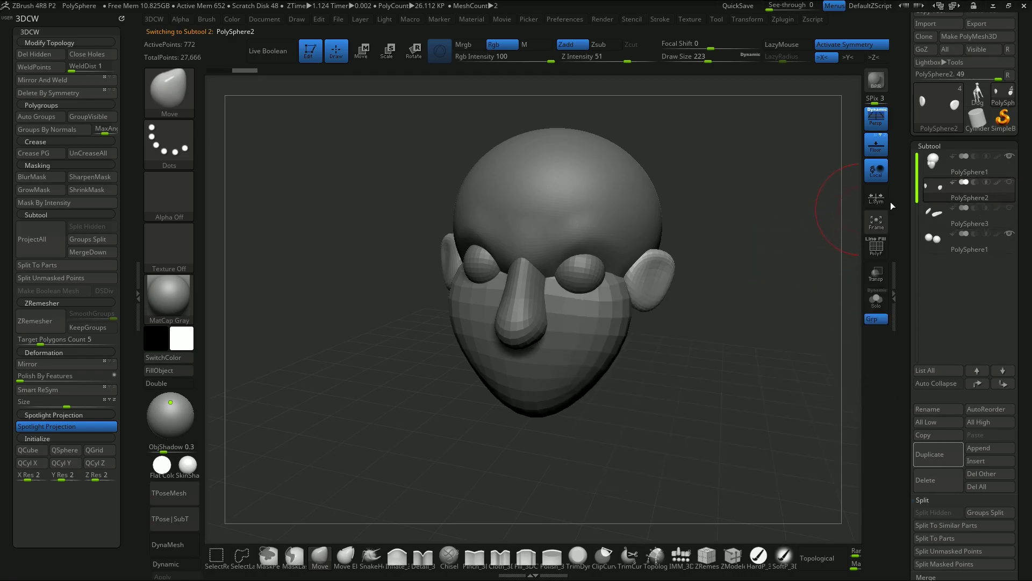
Show the long ears again and alternate between the two ear subtools to compare them side by side.
left_click(1010, 208)
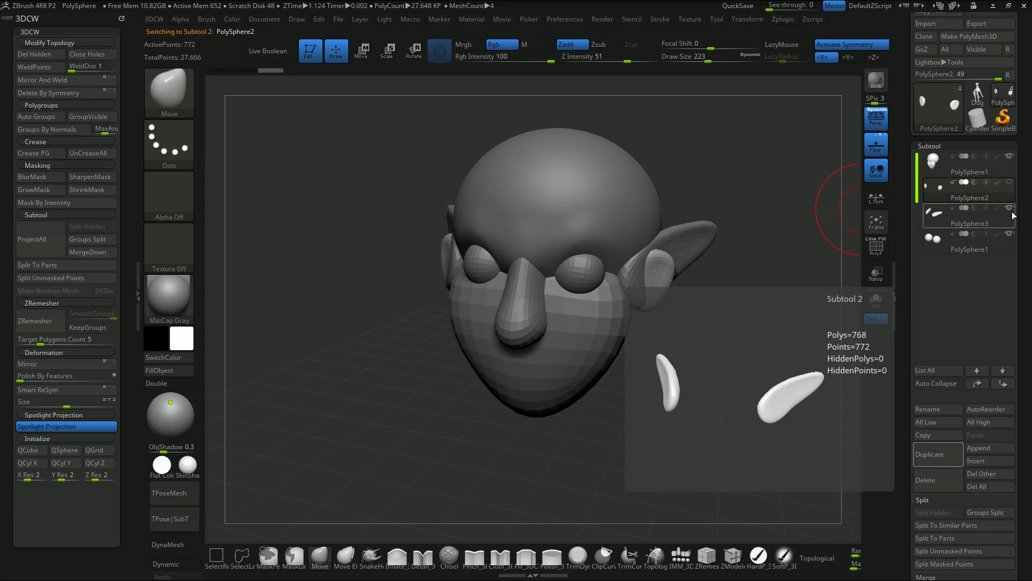
left_click(944, 222)
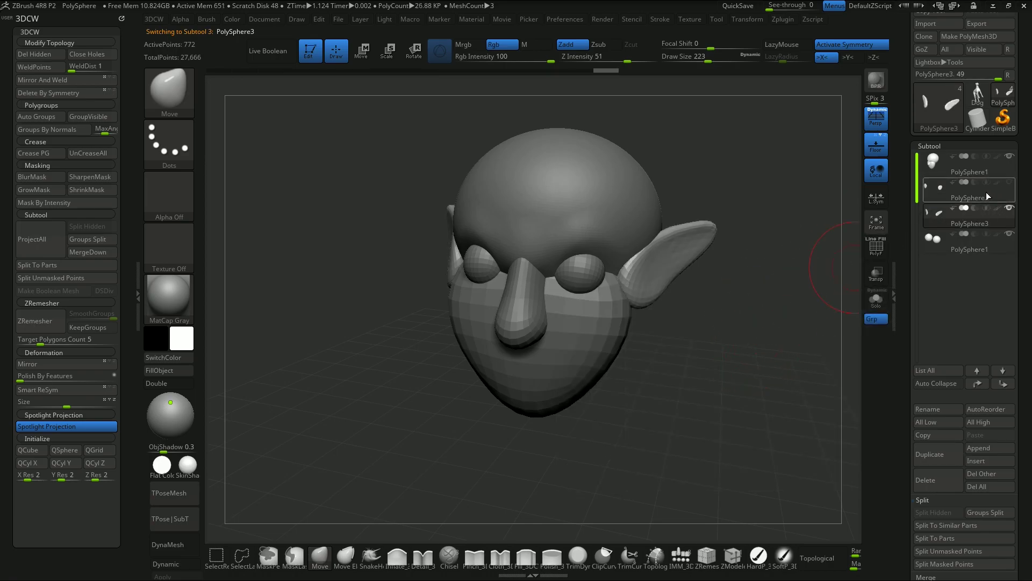
left_click_drag(838, 238, 785, 241)
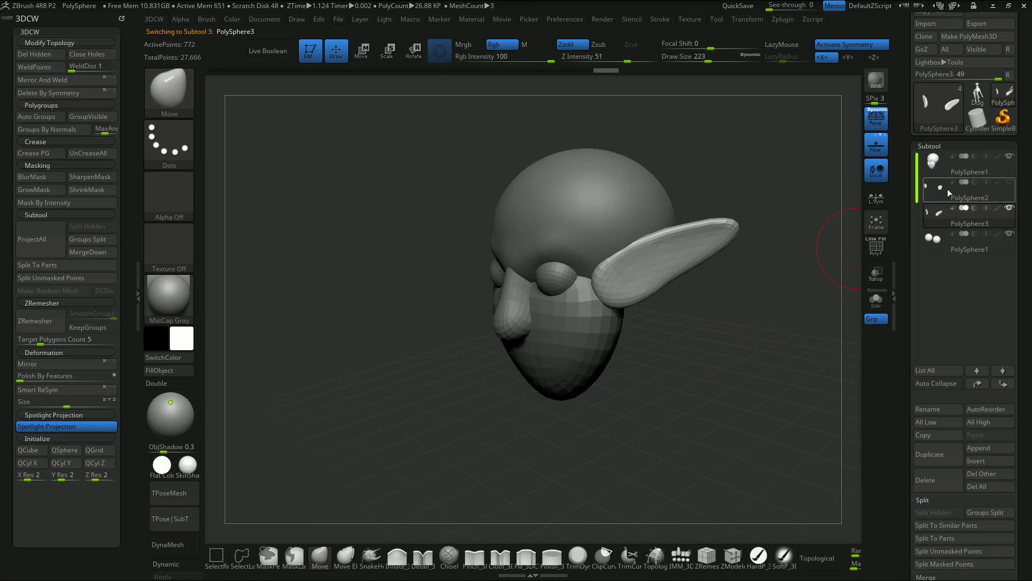
left_click(947, 189)
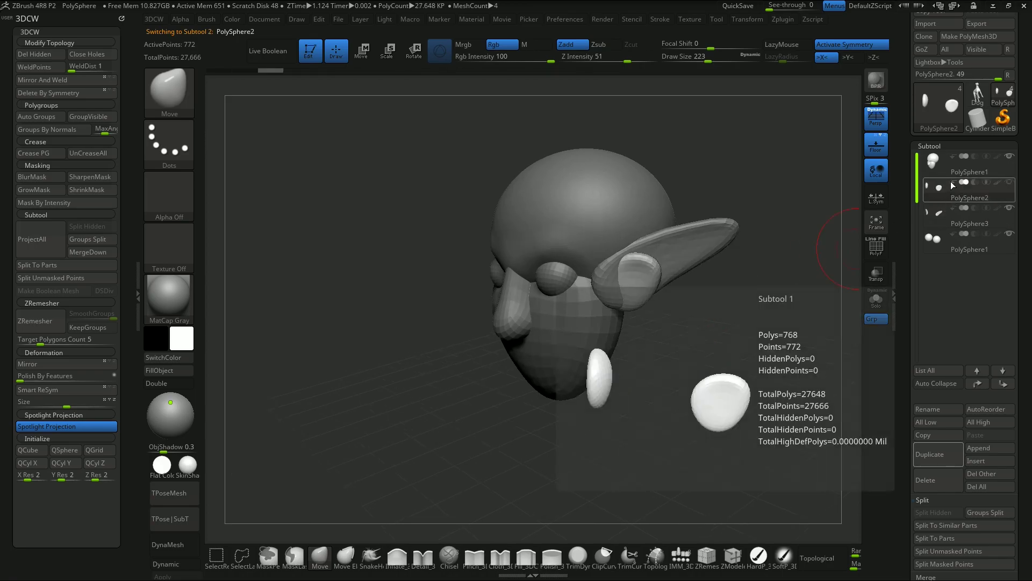
left_click(1011, 183)
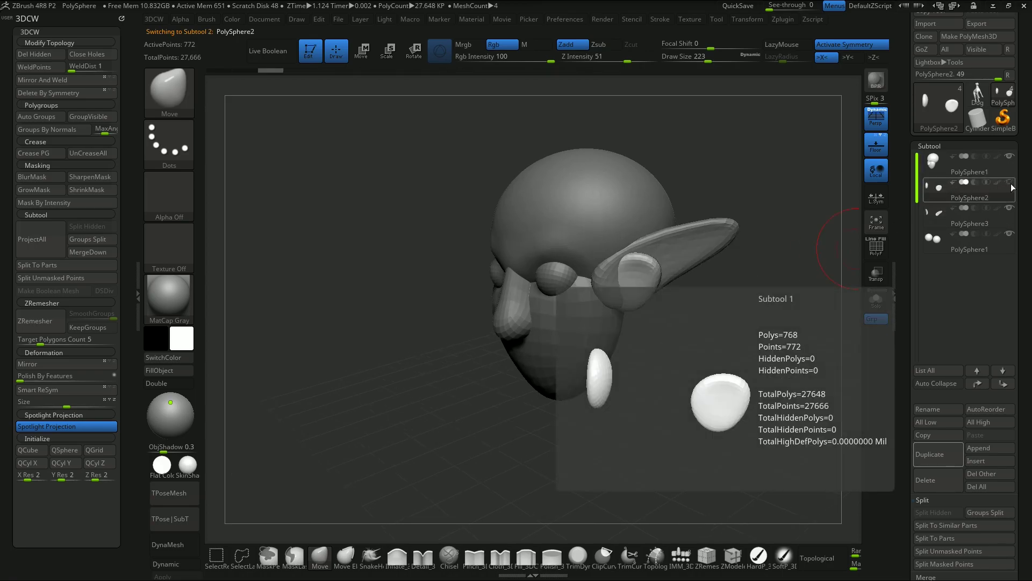
left_click(1011, 184)
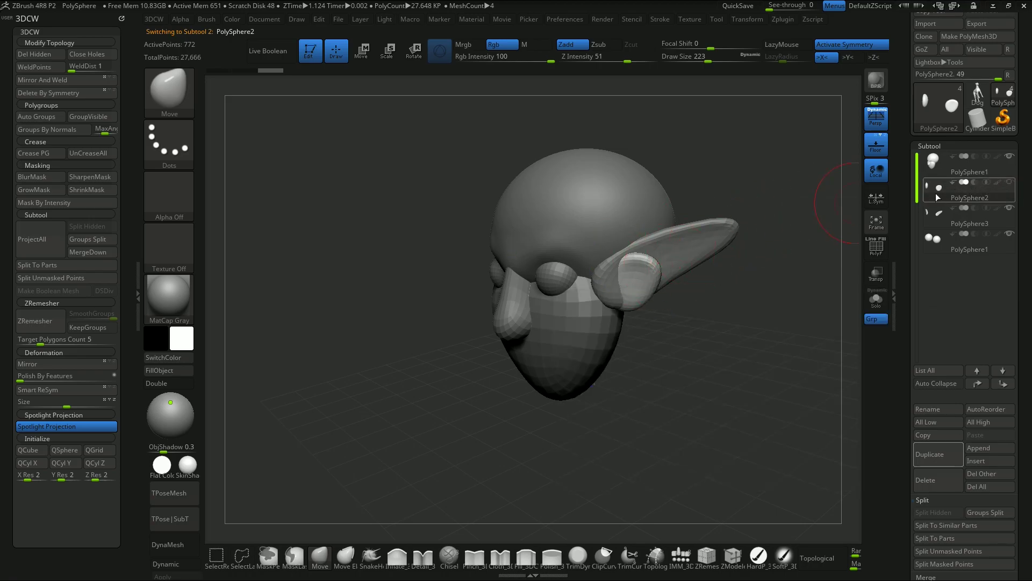
left_click(942, 221)
left_click_drag(722, 379, 710, 316)
Delete the round ears subtool PolySphere2, keeping the long ears.
left_click(952, 192)
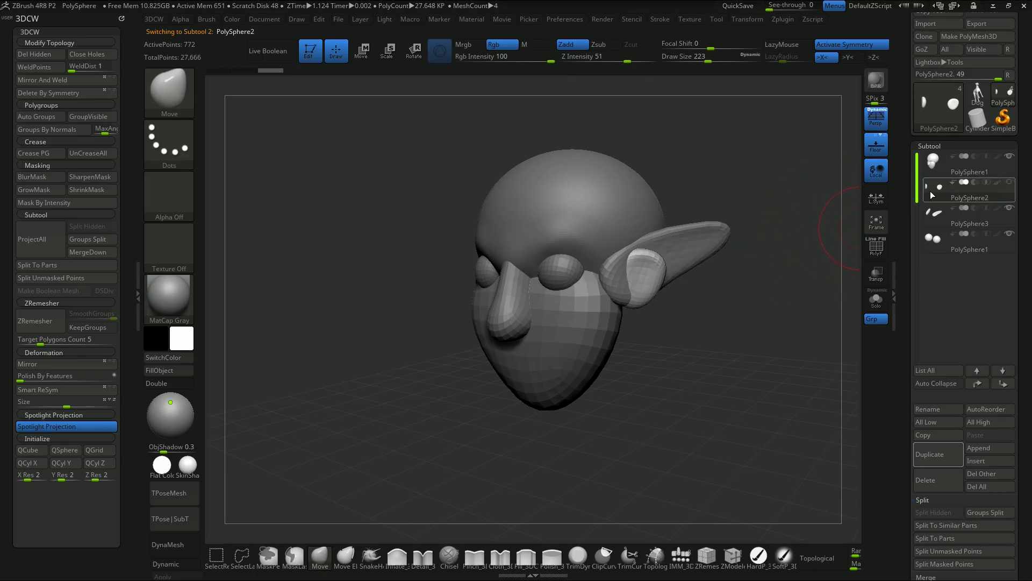
mouse_move(940, 198)
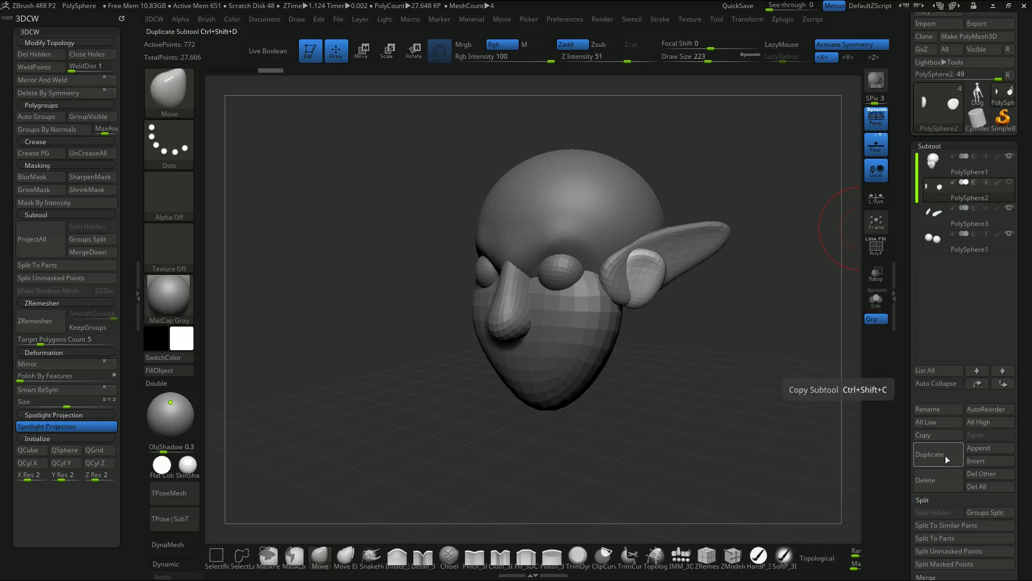
left_click(937, 479)
left_click(838, 508)
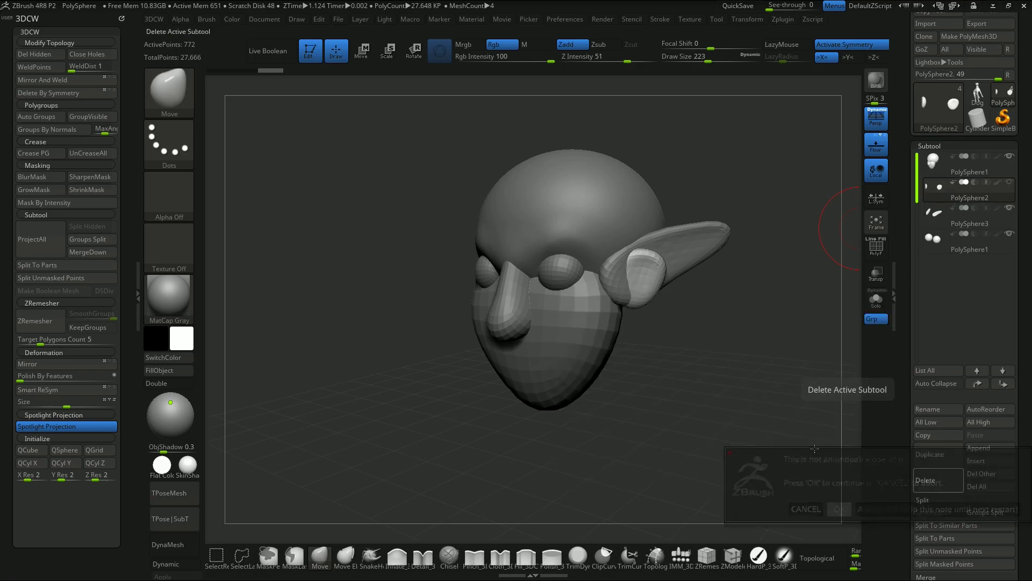
left_click_drag(791, 281, 789, 308, "shift")
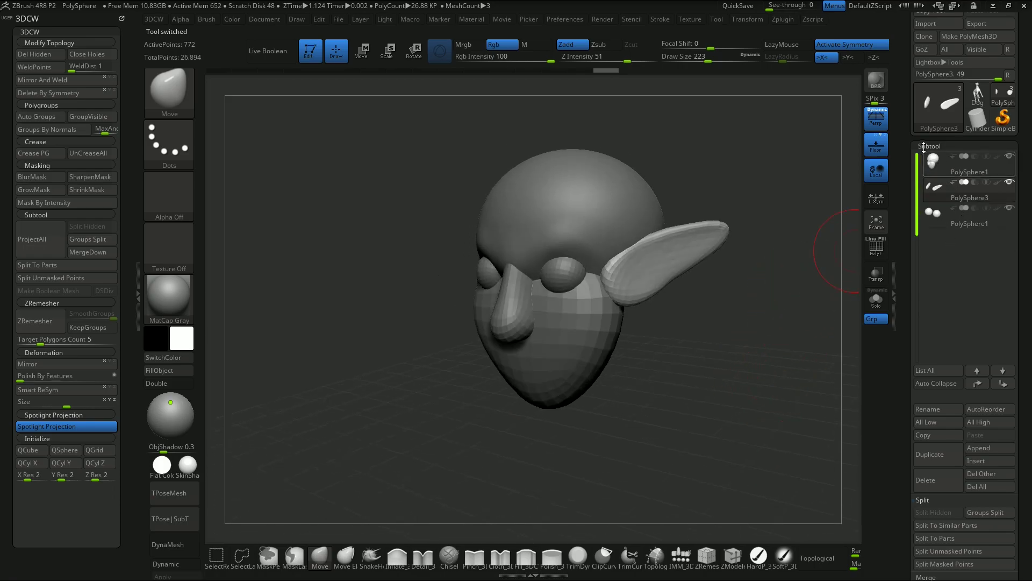
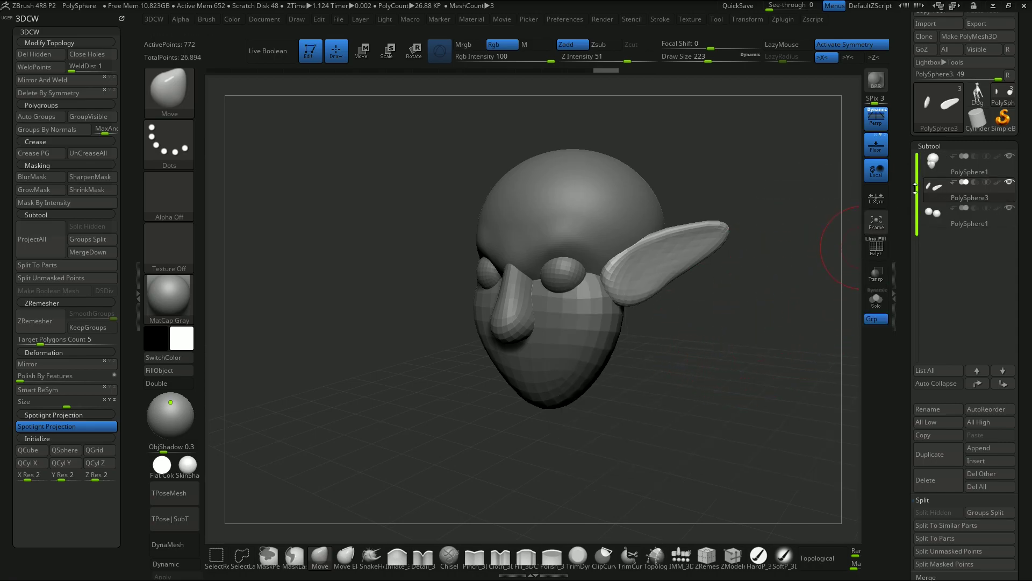
Make the head subtool active and turn on the polyframe display.
left_click(946, 169)
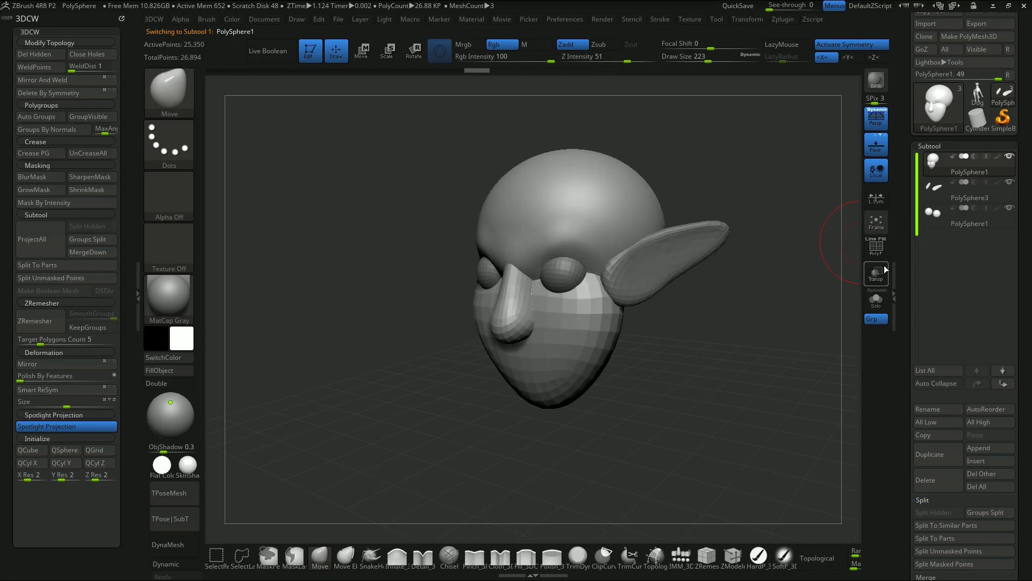
left_click(876, 244)
left_click_drag(703, 379, 728, 376, "shift")
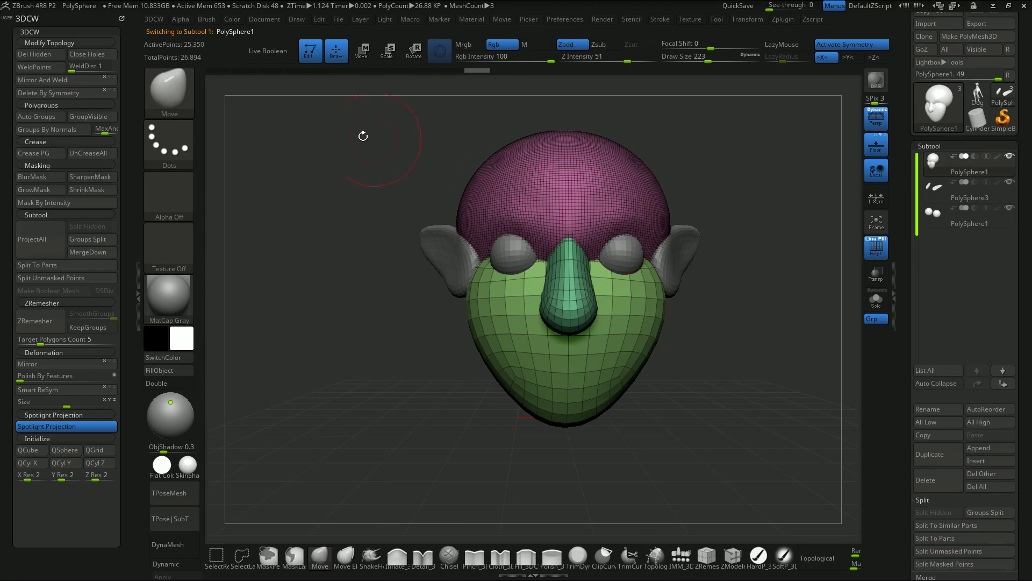
Isolate the cranium, nose and lower-face polygroups in turn by masking the rest of the head with the Move gizmo.
left_click(361, 50)
left_click(579, 168, "ctrl")
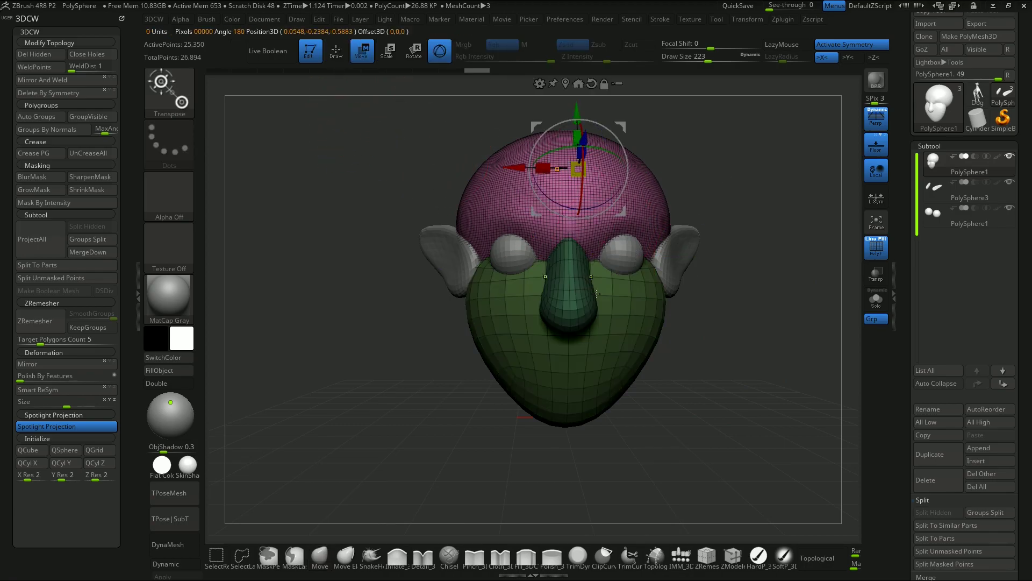
left_click(581, 304, "ctrl")
left_click(598, 387, "ctrl")
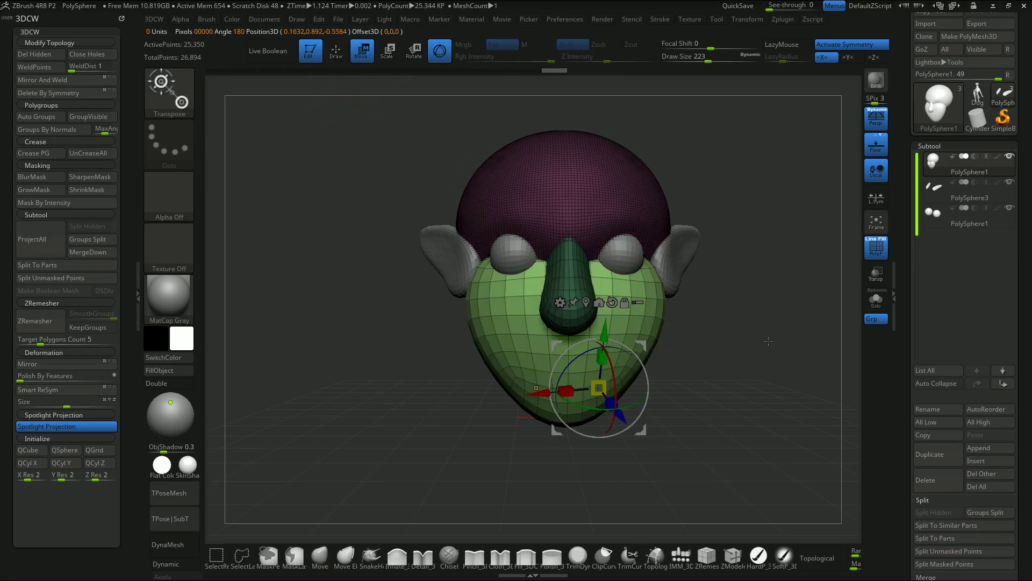
left_click(336, 52)
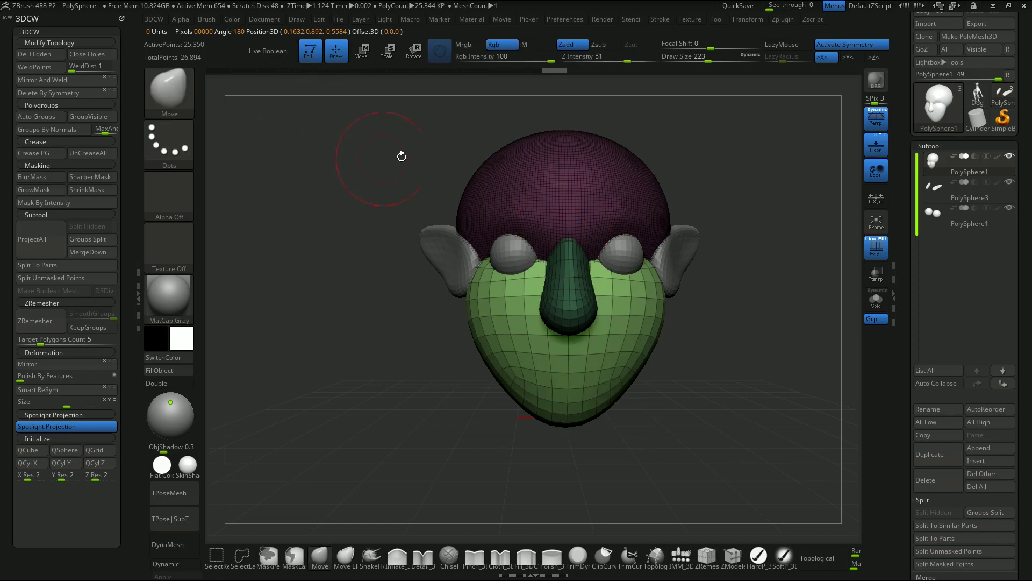
With the cranium hidden, combine the nose and lower face into one polygroup, and restore full visibility.
key("ctrl")
key("ctrl+shift")
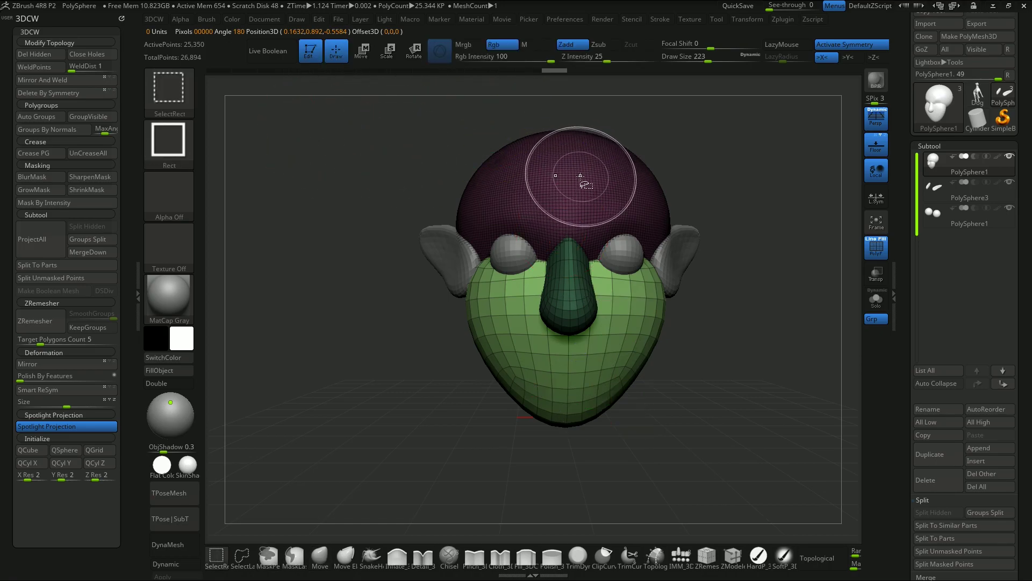
left_click(580, 175, "ctrl+shift")
left_click(582, 174, "ctrl+shift")
left_click(572, 175, "ctrl+shift")
left_click(575, 174, "ctrl+shift")
left_click_drag(746, 370, 754, 394)
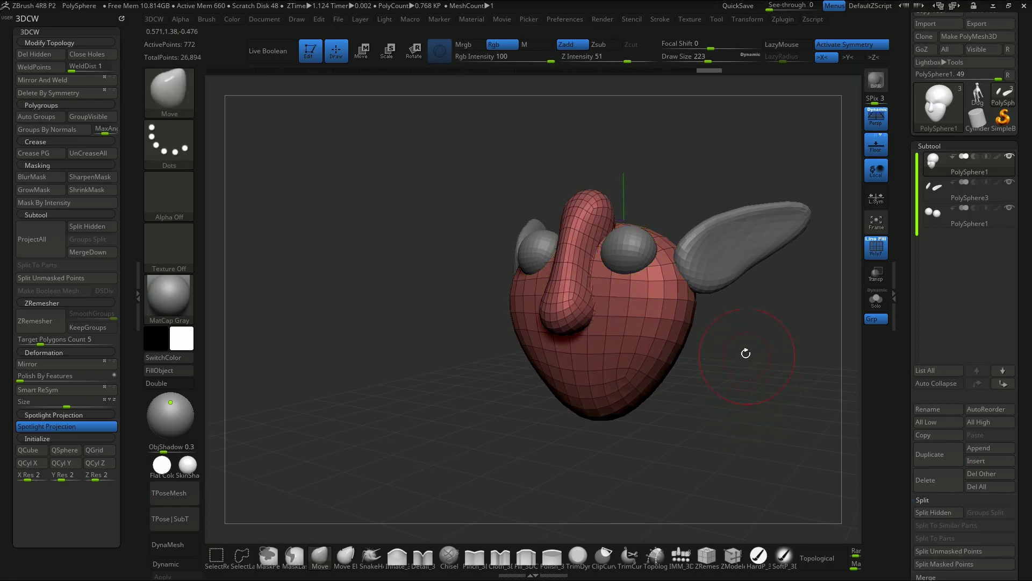
left_click(762, 399, "ctrl+shift")
Open the head's polygroup options and locate the GroupVisible command.
mouse_move(914, 415)
left_mouse_down()
mouse_move(913, 264)
mouse_move(911, 283)
left_mouse_up()
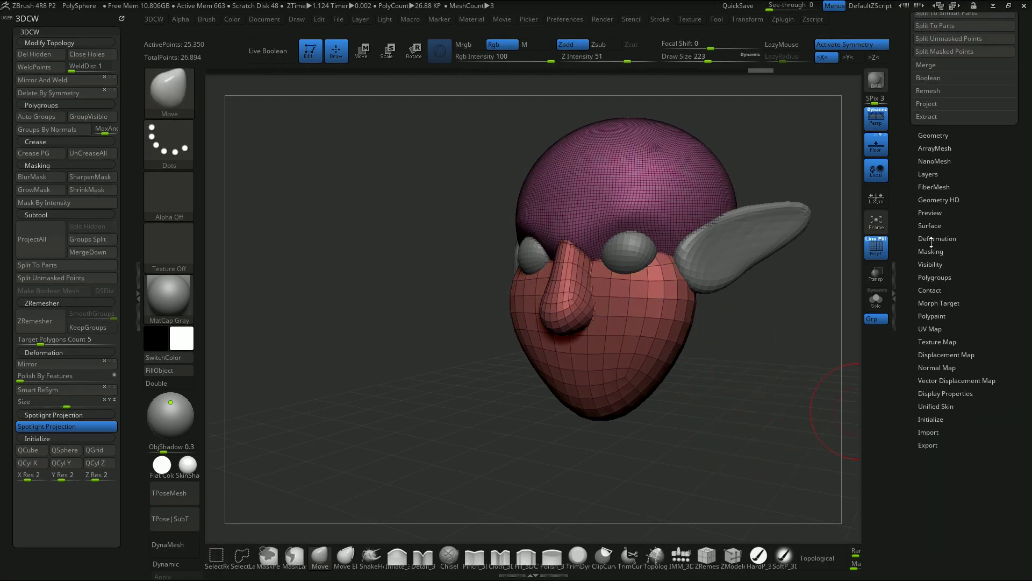
left_click(928, 277)
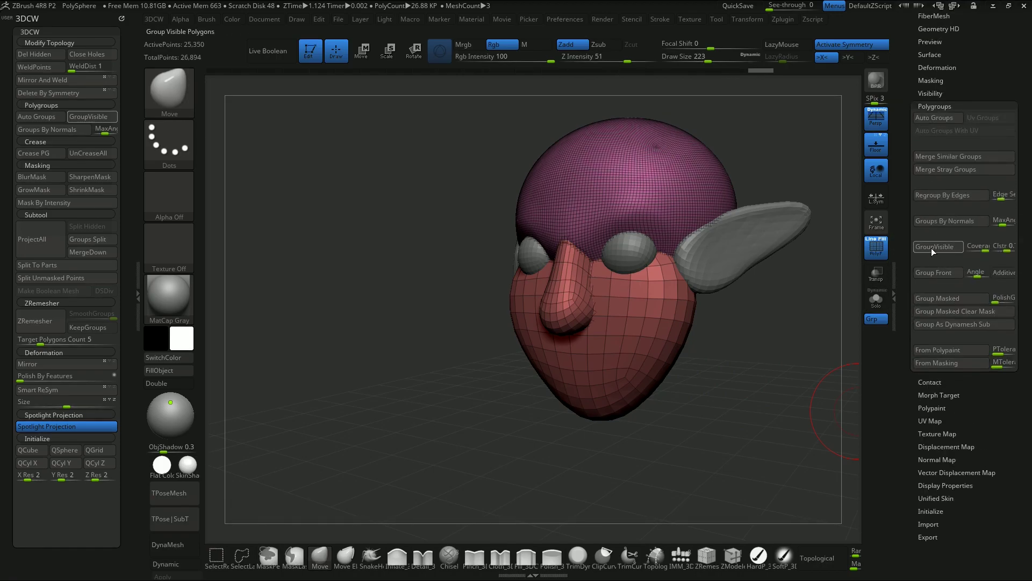
left_click_drag(737, 375, 702, 321)
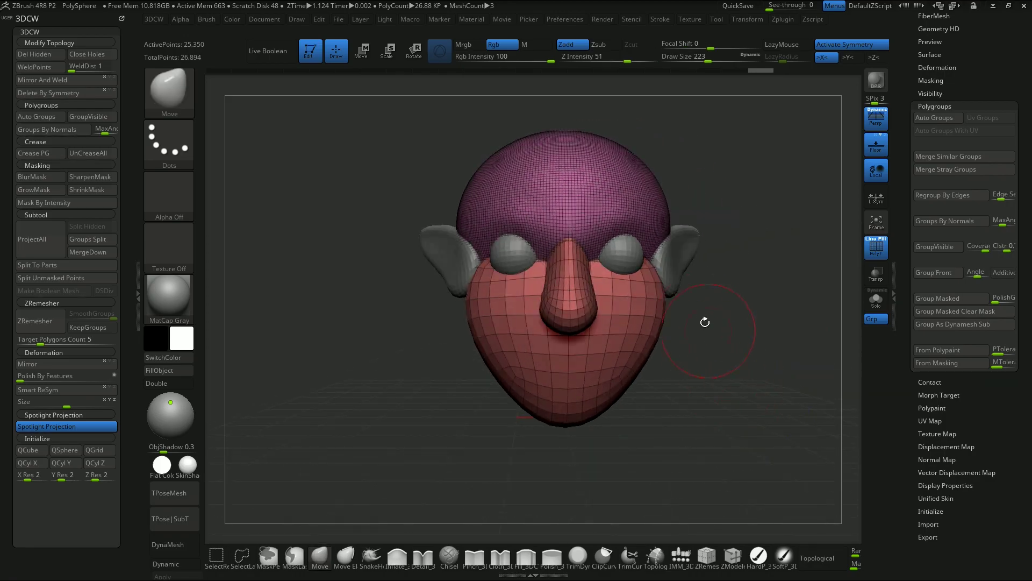
Isolate the combined nose and lower-face polygroup, unhide the cranium, and inspect the grouping from several angles.
left_click(667, 322, "ctrl+shift")
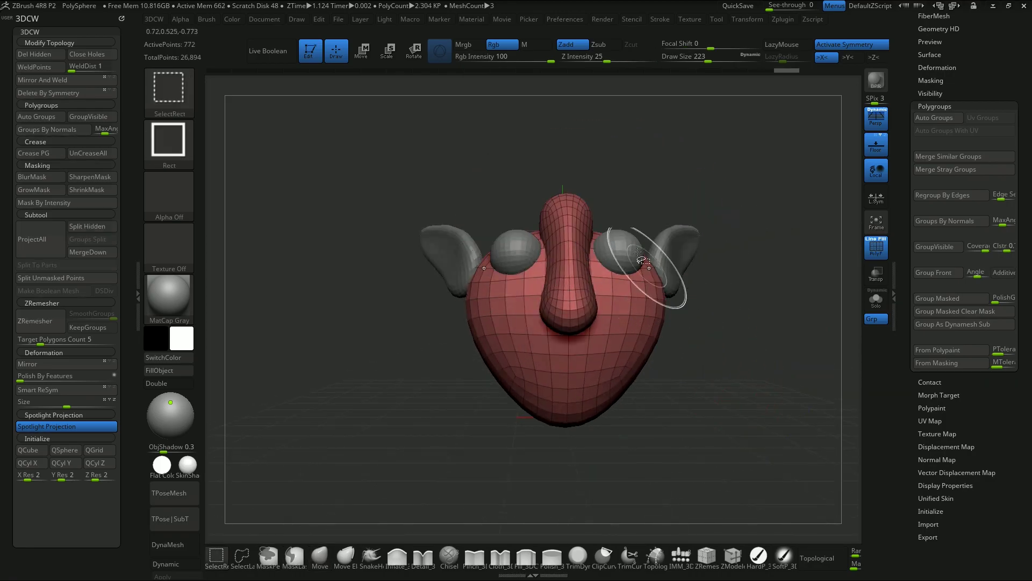
left_click(795, 328, "ctrl+shift")
mouse_move(788, 362)
left_mouse_down()
mouse_move(764, 379)
mouse_move(783, 382)
mouse_move(680, 405)
mouse_move(719, 405)
left_mouse_up()
left_click_drag(653, 363, 635, 333)
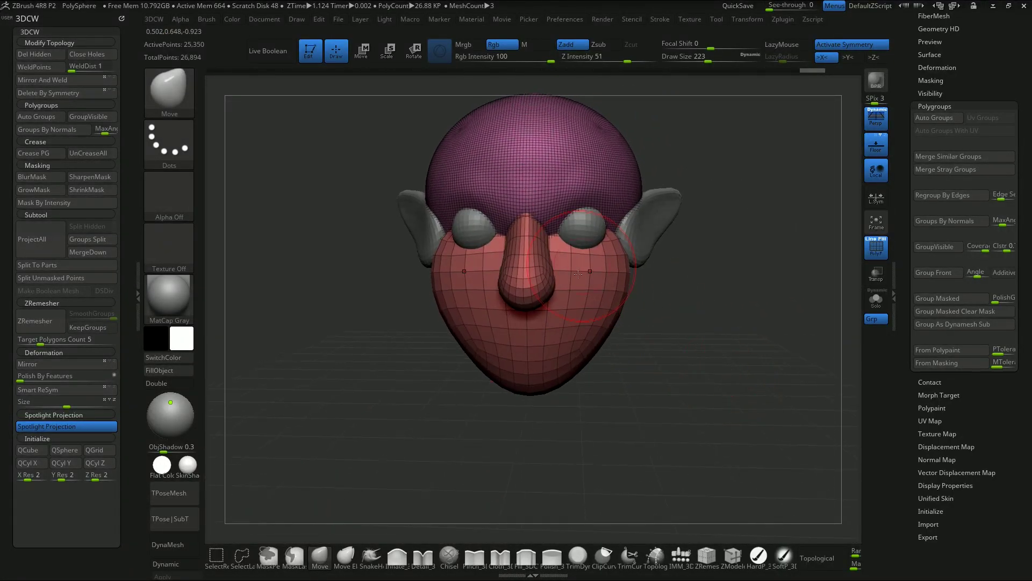
left_click_drag(711, 342, 718, 342)
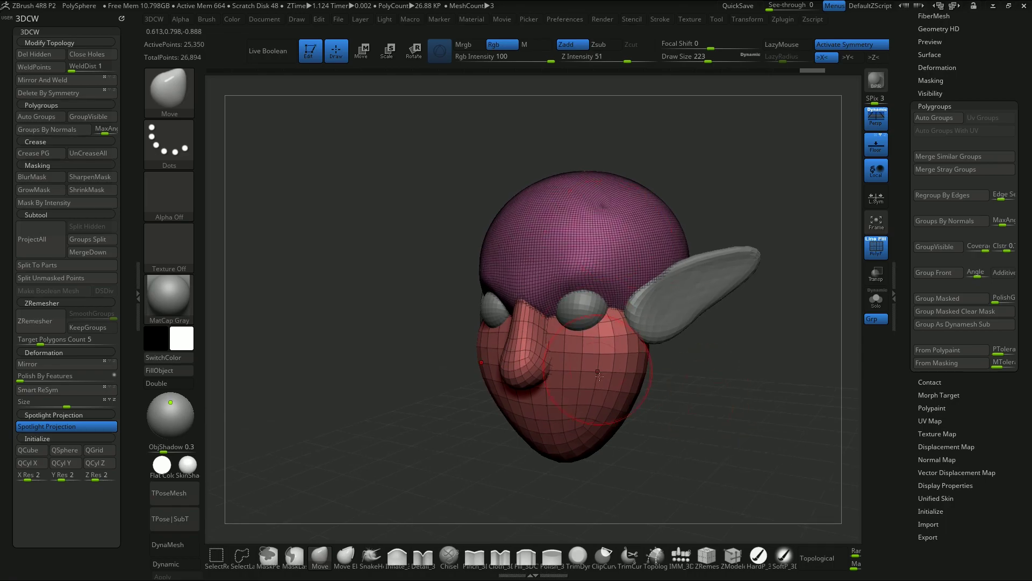
left_click_drag(906, 207, 908, 310)
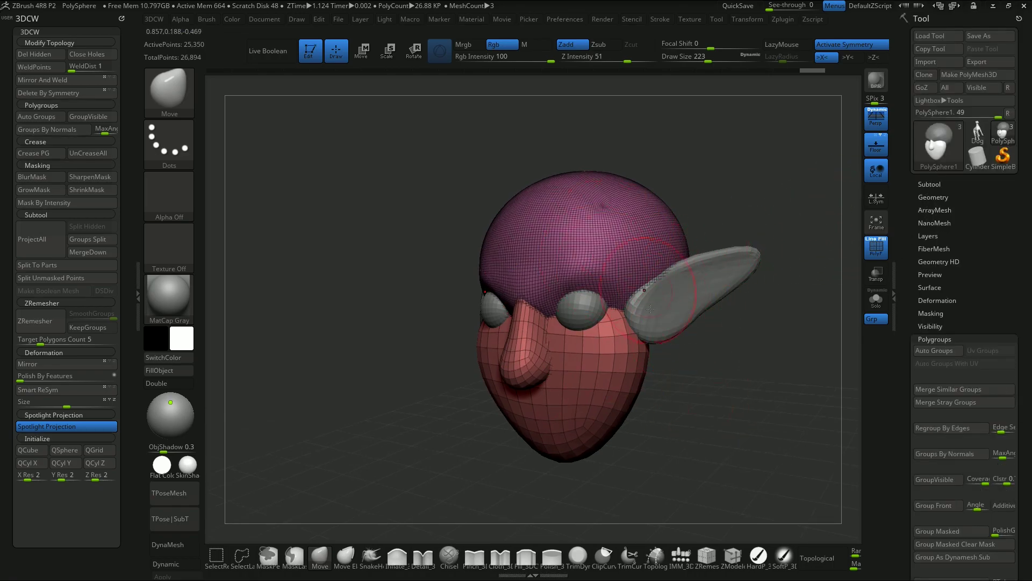
Insert a mirrored pair of QuadSphere-2 meshes on the upper sides of the cranium and enlarge them with the Move gizmo.
left_click_drag(742, 385, 715, 359, "shift")
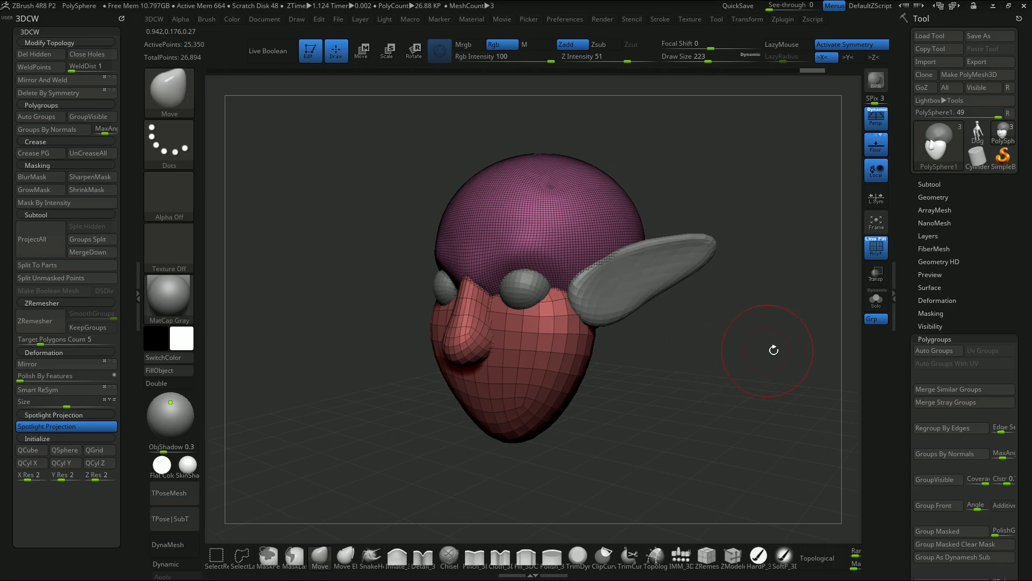
left_click_drag(713, 360, 756, 344)
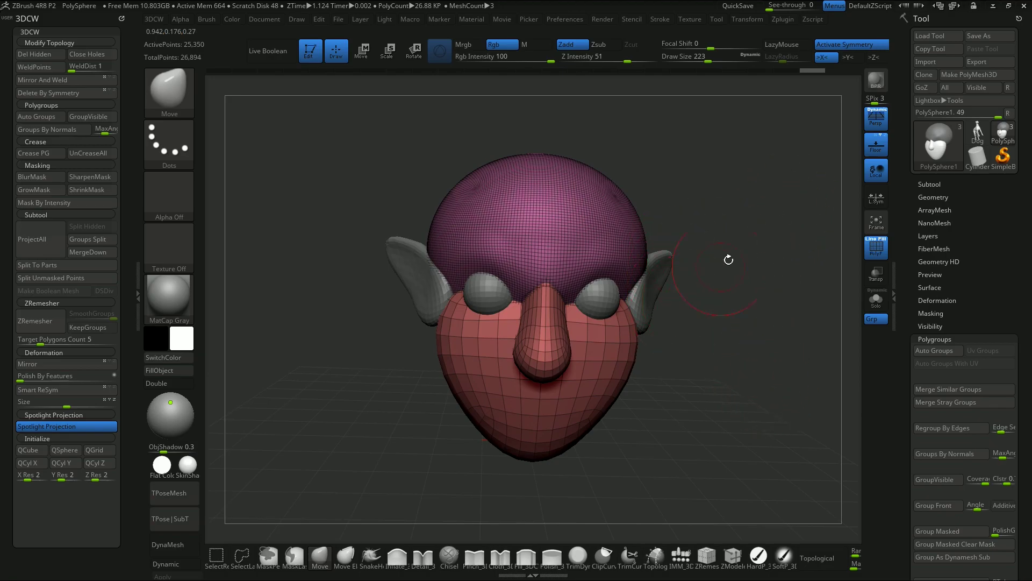
left_click_drag(748, 325, 743, 357)
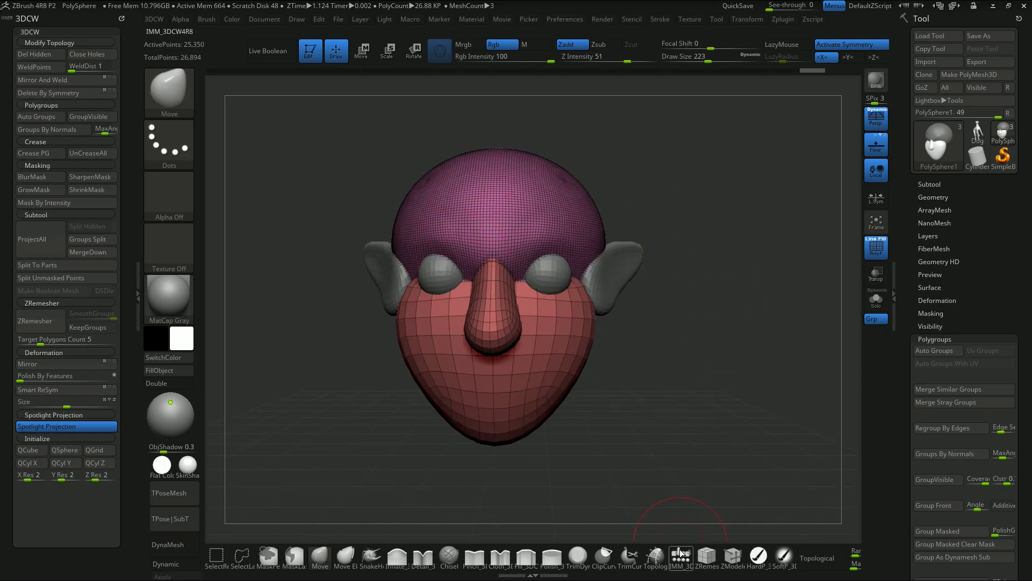
left_click(664, 557)
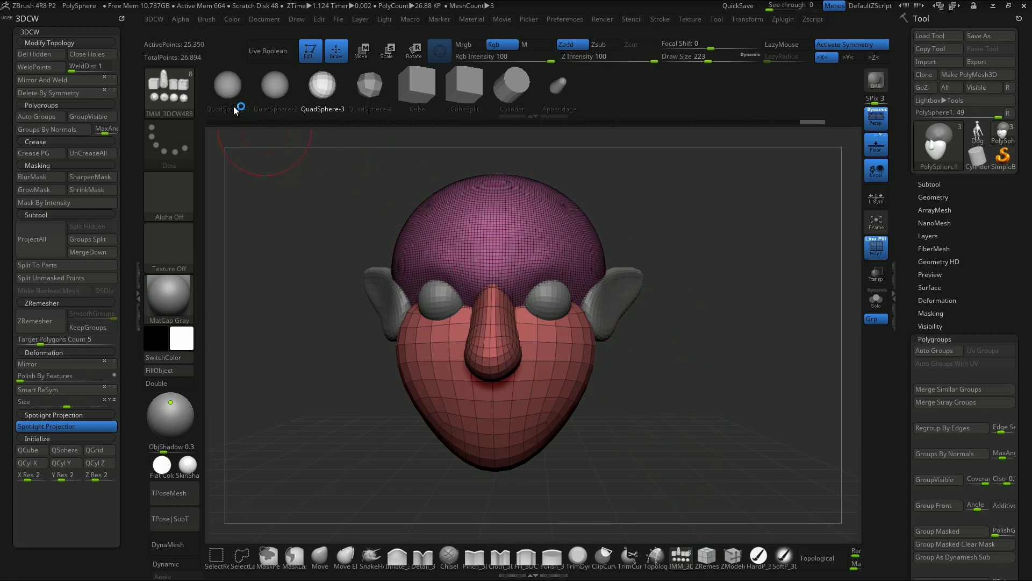
left_click(275, 85)
left_click_drag(563, 213, 600, 197)
left_click(366, 58)
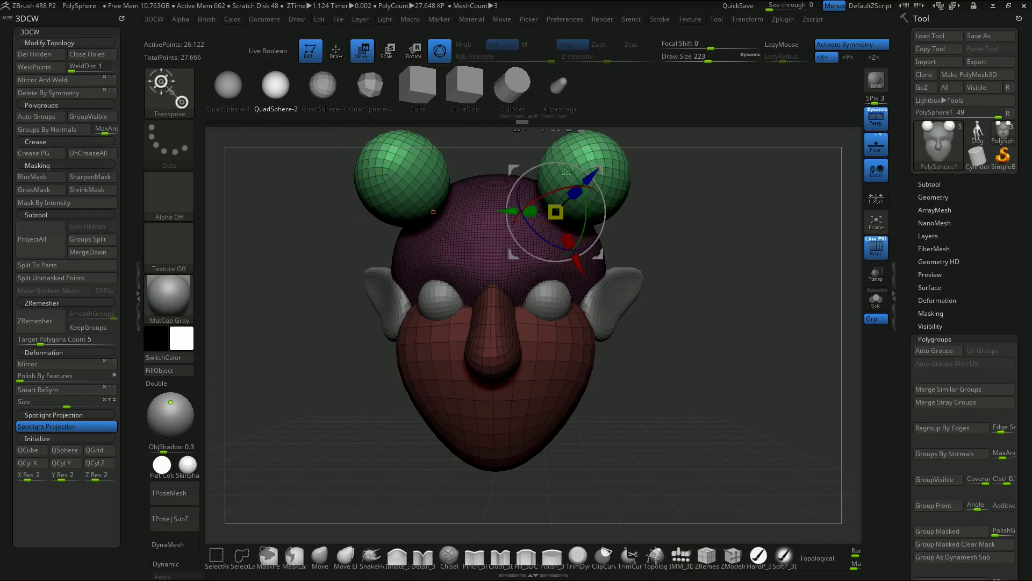
left_click_drag(682, 216, 662, 276, "alt")
left_click_drag(556, 254, 637, 249)
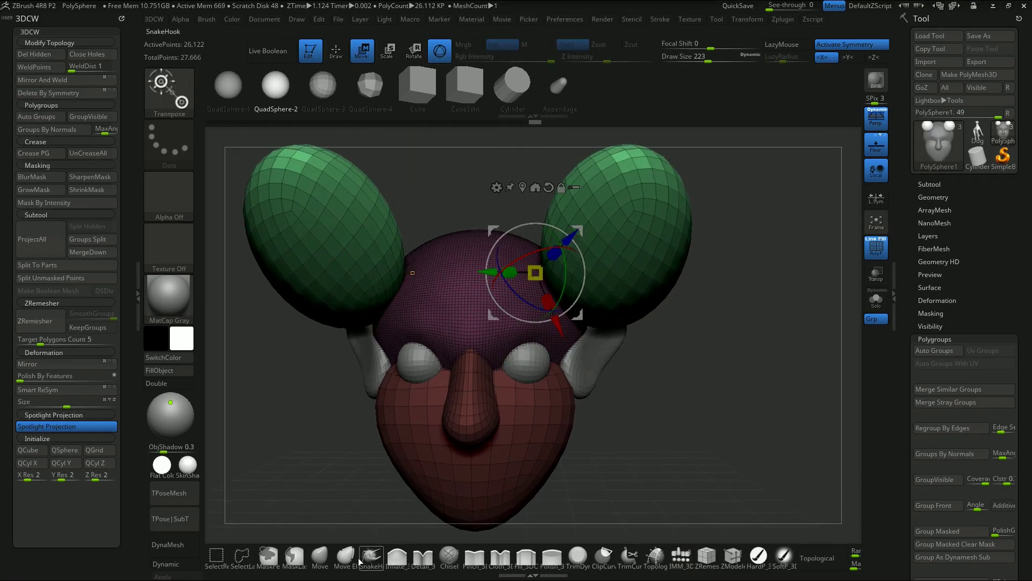
Set the Move brush's draw size to 1000 and stretch the two spheres upward and outward into elongated horns.
left_click(319, 558)
key("s")
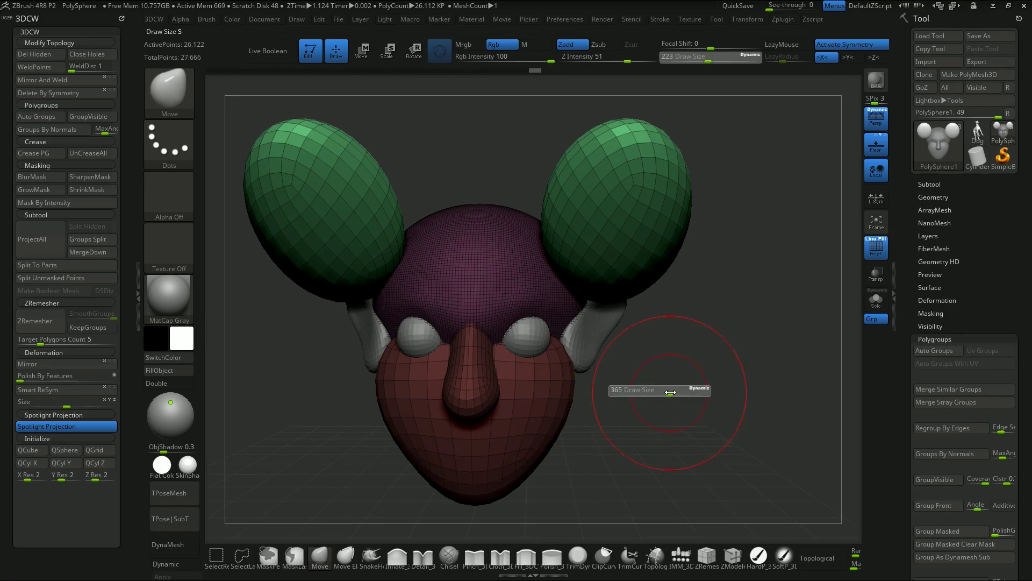
left_click_drag(664, 391, 710, 398)
left_click_drag(679, 174, 621, 149)
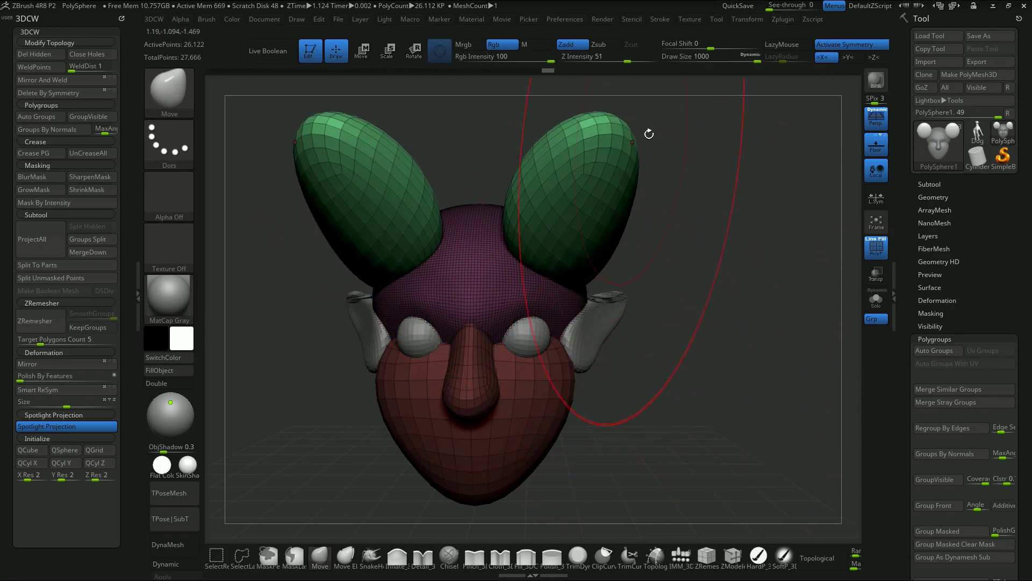
left_click_drag(724, 350, 643, 304, "alt")
left_click_drag(637, 202, 700, 169)
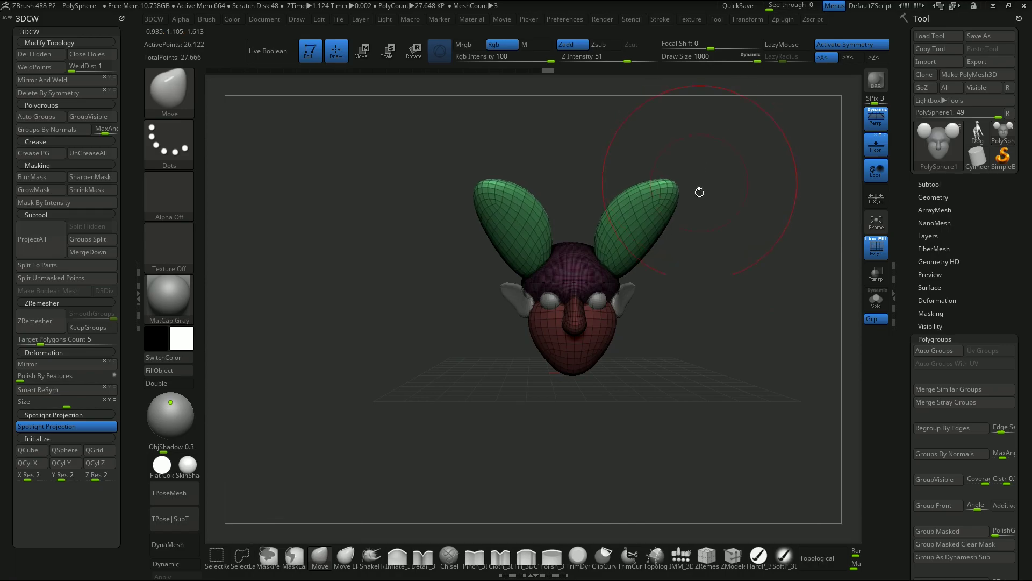
Slim and tilt the horns forward with the Move brush, shaping them from front and side angles.
left_click_drag(683, 294, 666, 280)
left_click_drag(608, 210, 636, 229)
left_click_drag(690, 295, 600, 290)
left_click_drag(564, 212, 587, 173)
mouse_move(520, 194)
left_mouse_down()
mouse_move(710, 320)
mouse_move(637, 330)
mouse_move(656, 230)
left_mouse_up()
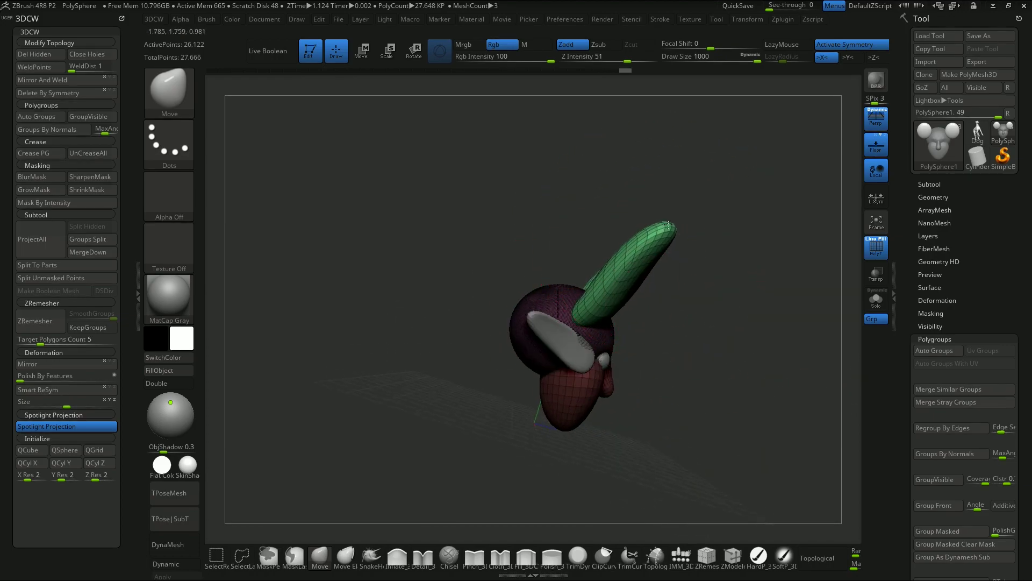
Split the unmasked horns off the head with Split Unmasked Points and make the new horn subtool active.
mouse_move(714, 298)
left_mouse_down()
mouse_move(602, 396)
mouse_move(505, 279)
mouse_move(496, 315)
mouse_move(487, 289)
left_mouse_up()
mouse_move(640, 417)
left_mouse_down()
mouse_move(722, 421)
mouse_move(779, 409)
left_mouse_up()
left_click_drag(672, 390, 594, 388)
left_click_drag(737, 361, 780, 343)
left_click_drag(714, 379, 659, 399)
left_click_drag(722, 407, 670, 295)
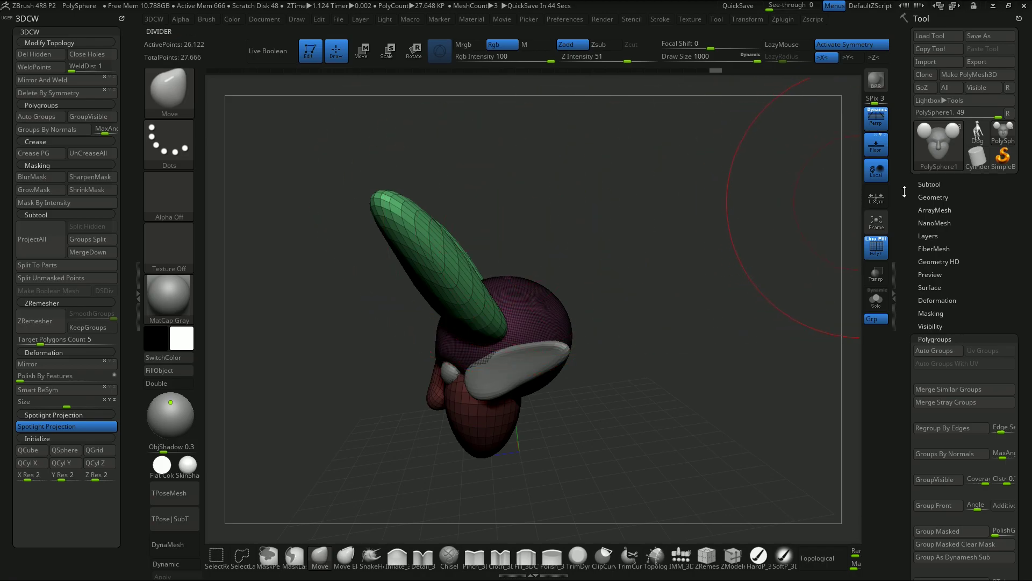
left_click(926, 184)
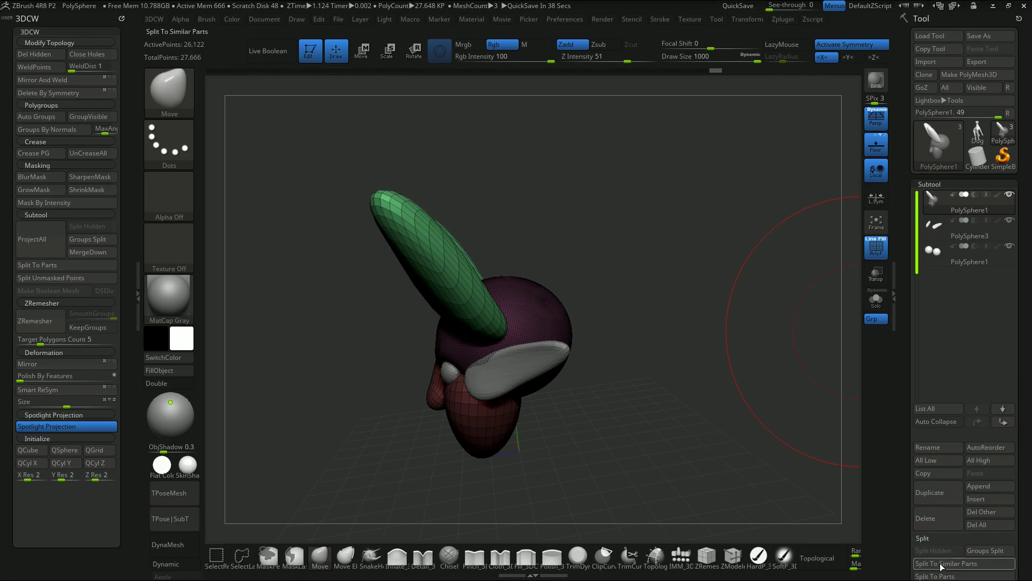
left_click_drag(905, 572, 906, 391)
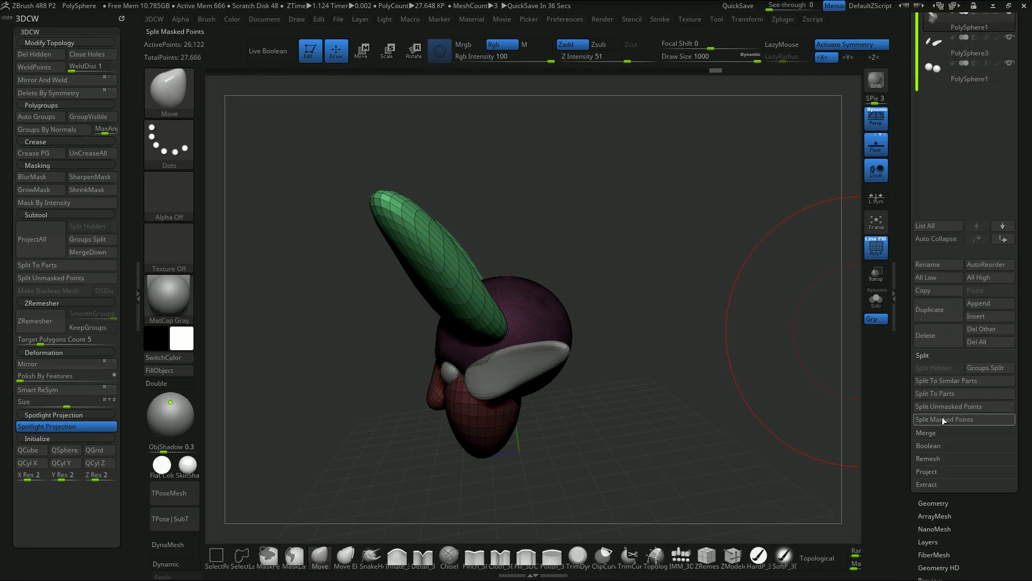
left_click(946, 407)
left_click_drag(897, 150, 894, 215)
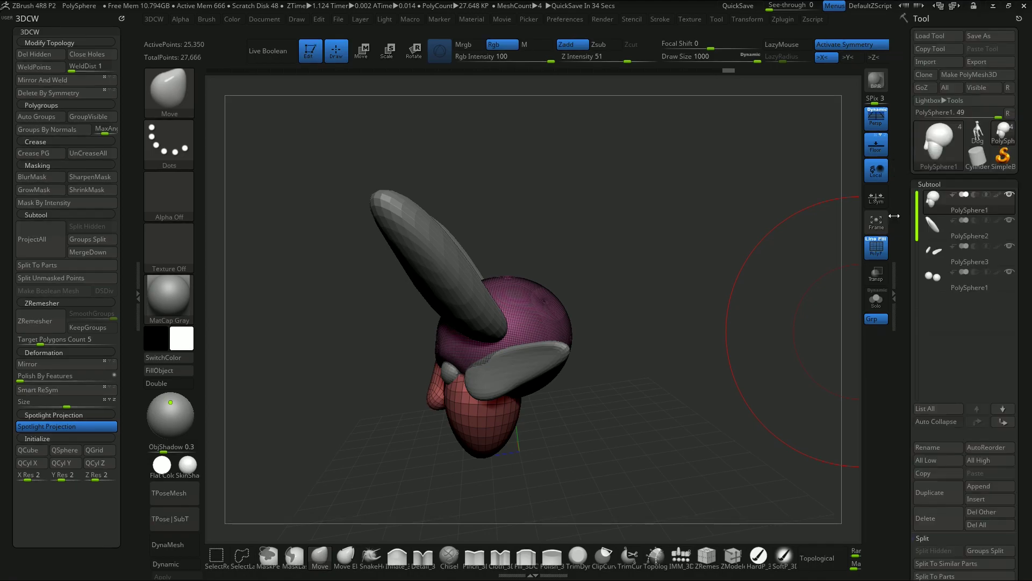
left_click(938, 228)
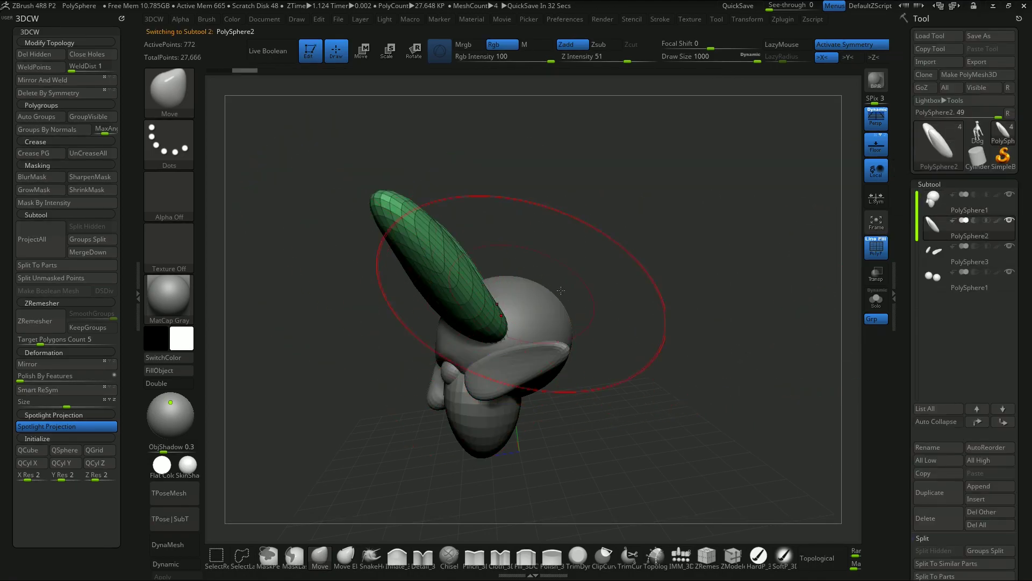
Open the horn subtool's geometry options, turn off the polyframe display and reduce the brush draw size to 629.
left_click_drag(619, 292, 694, 293)
left_click_drag(902, 389, 910, 312)
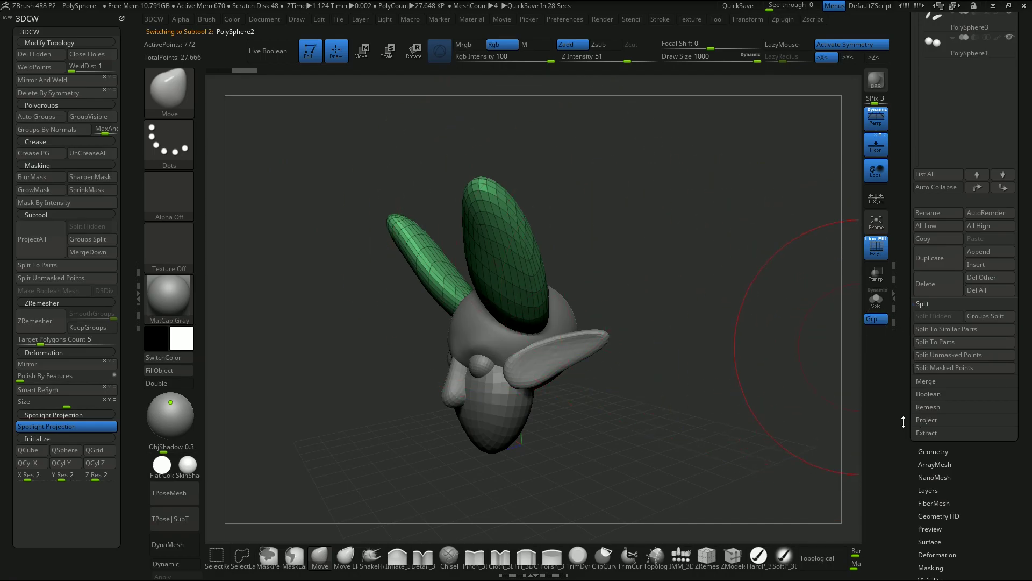
left_click_drag(903, 421, 909, 366)
left_click(933, 352)
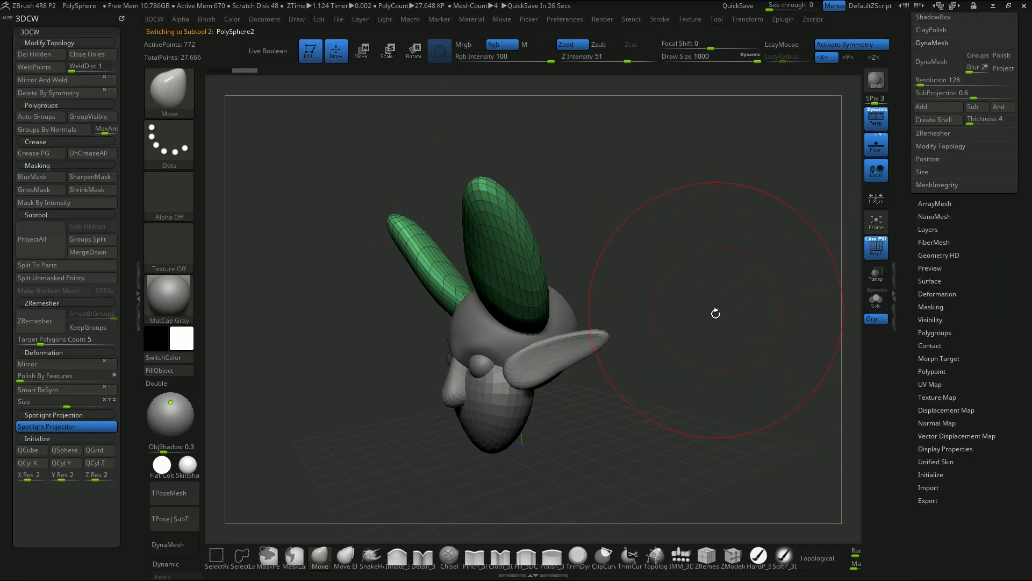
left_click(876, 246)
left_click_drag(680, 268, 569, 202)
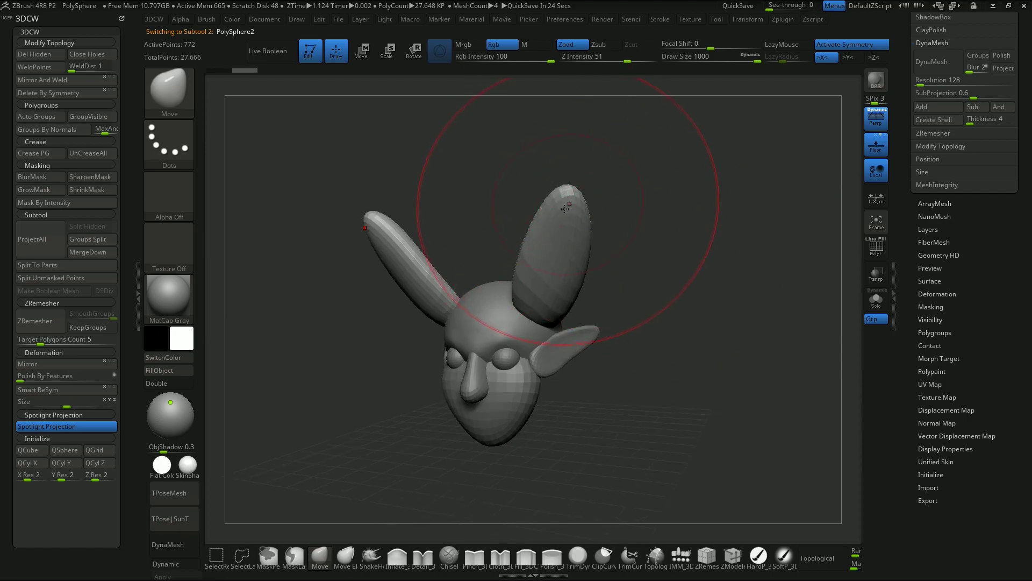
key("s")
left_click_drag(569, 246, 549, 246)
Subdivide the horns up to SDiv 5 and delete the lower subdivision levels.
left_click_drag(686, 278, 685, 366, "alt")
left_click_drag(785, 331, 674, 342, "alt")
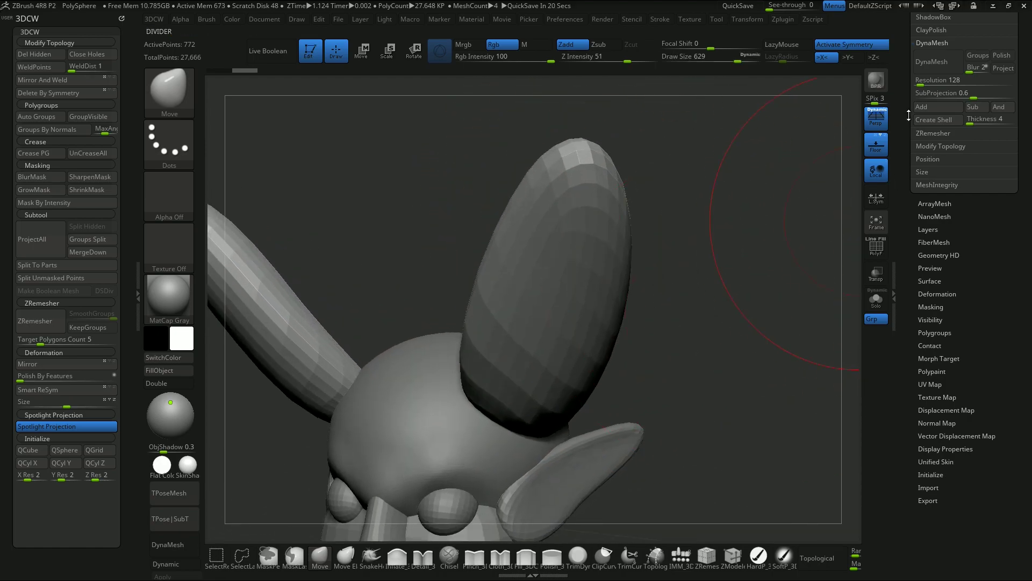
scroll(925, 162, "up", 5)
left_click(935, 188)
left_click(934, 189)
left_click(934, 188)
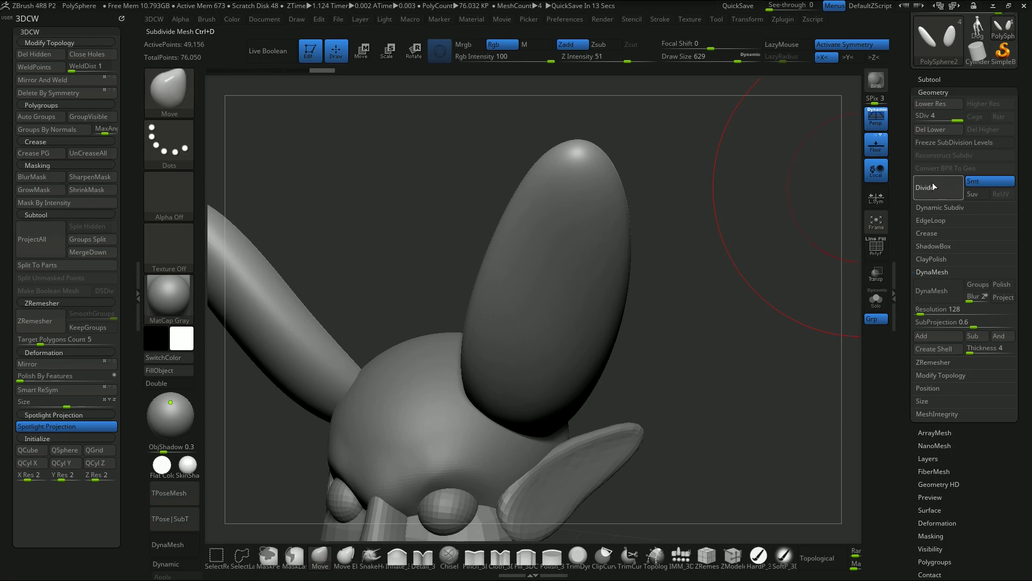
left_click_drag(717, 253, 849, 194)
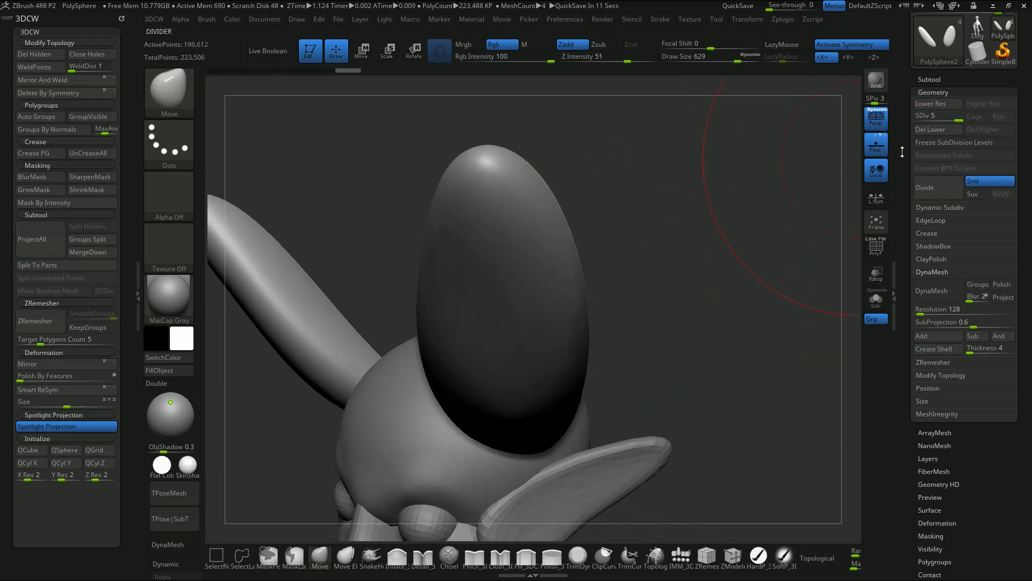
left_click(933, 131)
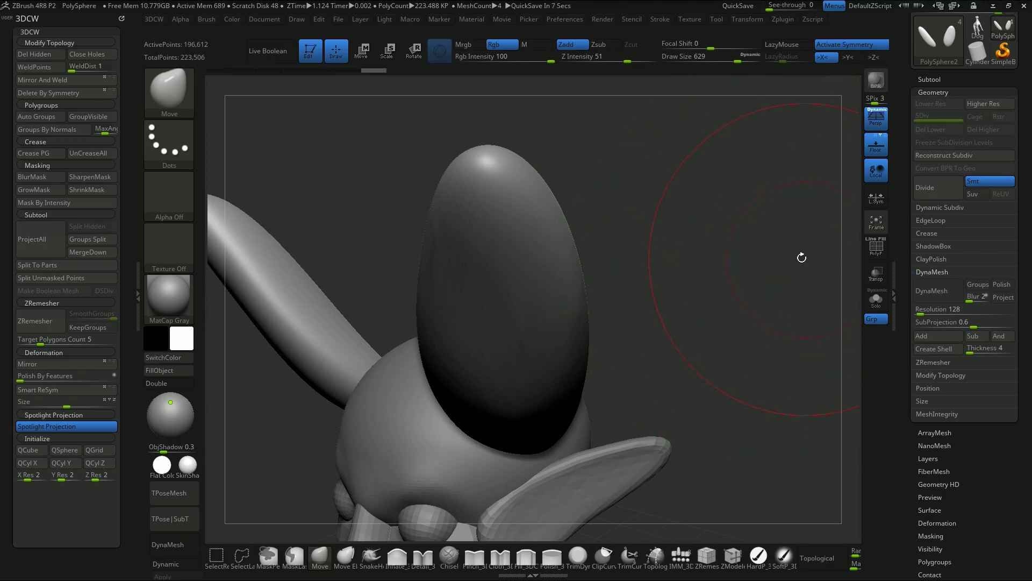
Check the horns' dense wireframe with the polyframe display, then DynaMesh them at resolution 640.
left_click(880, 254)
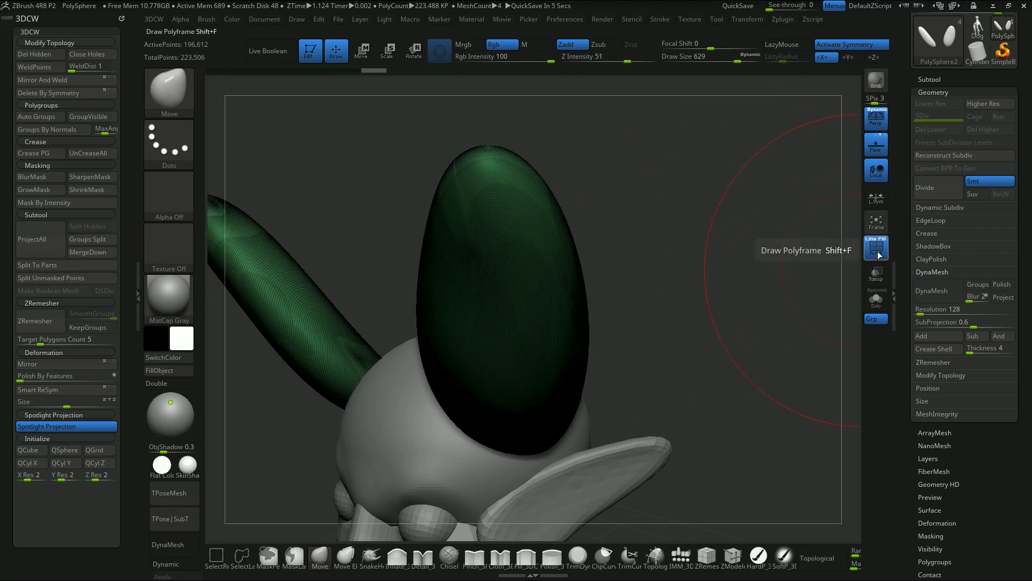
left_click(877, 249)
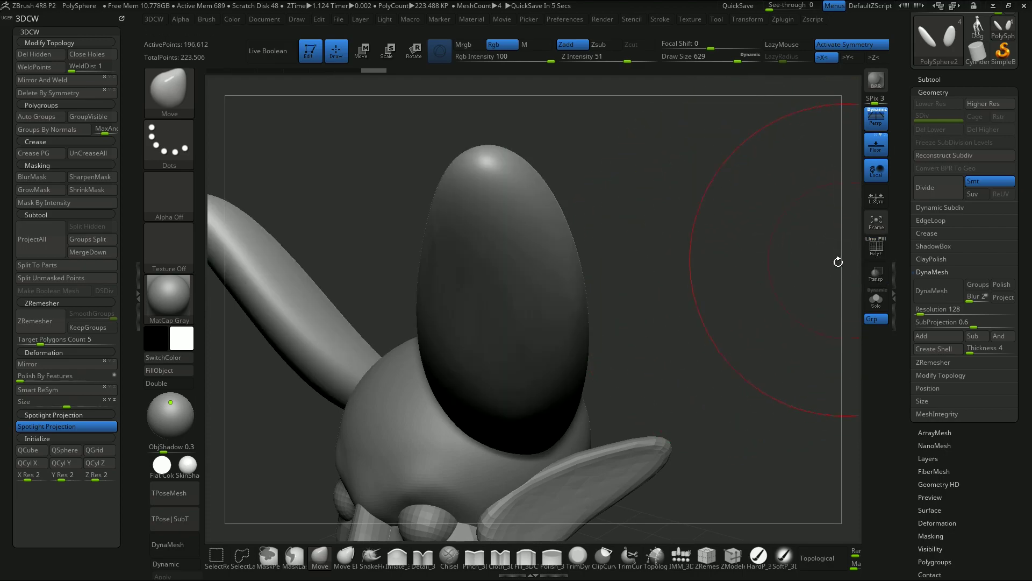
mouse_move(920, 310)
left_mouse_down()
mouse_move(941, 314)
mouse_move(929, 314)
left_mouse_up()
left_click(932, 291)
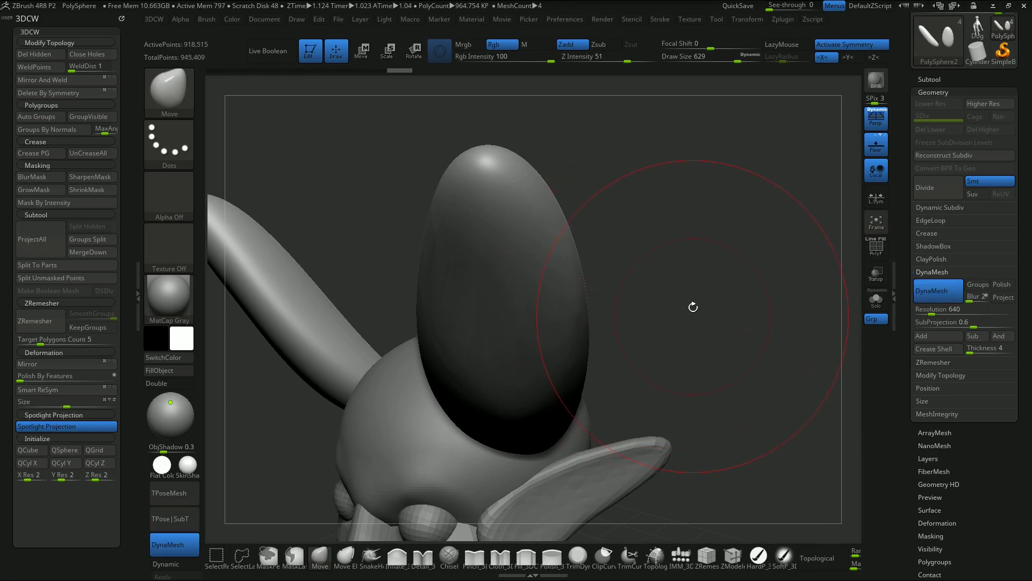
Return to the subtool list and bend the horns with the Move brush so they rise and curve forward.
left_click_drag(733, 323, 687, 355)
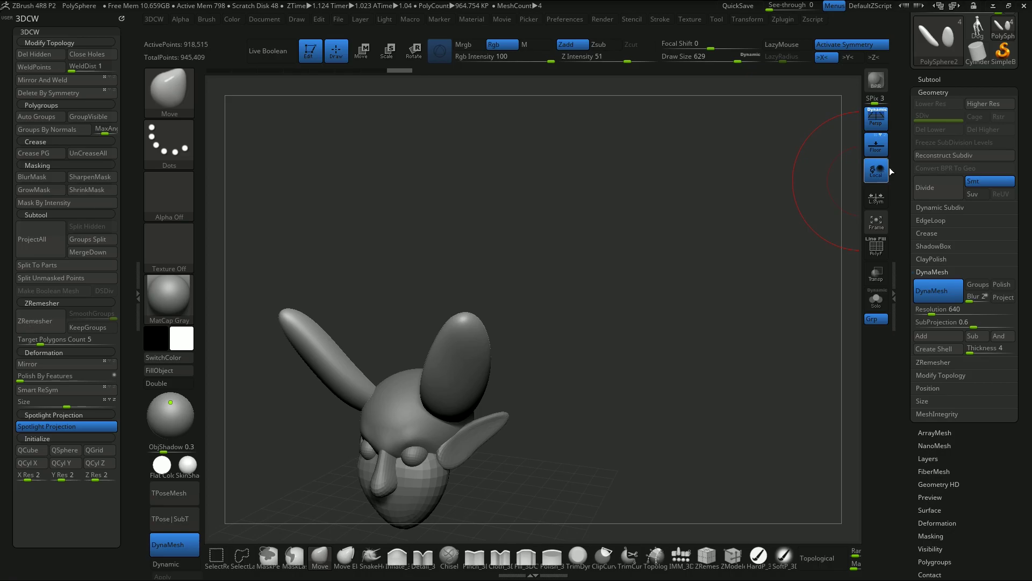
left_click_drag(902, 161, 901, 292)
left_click(924, 185)
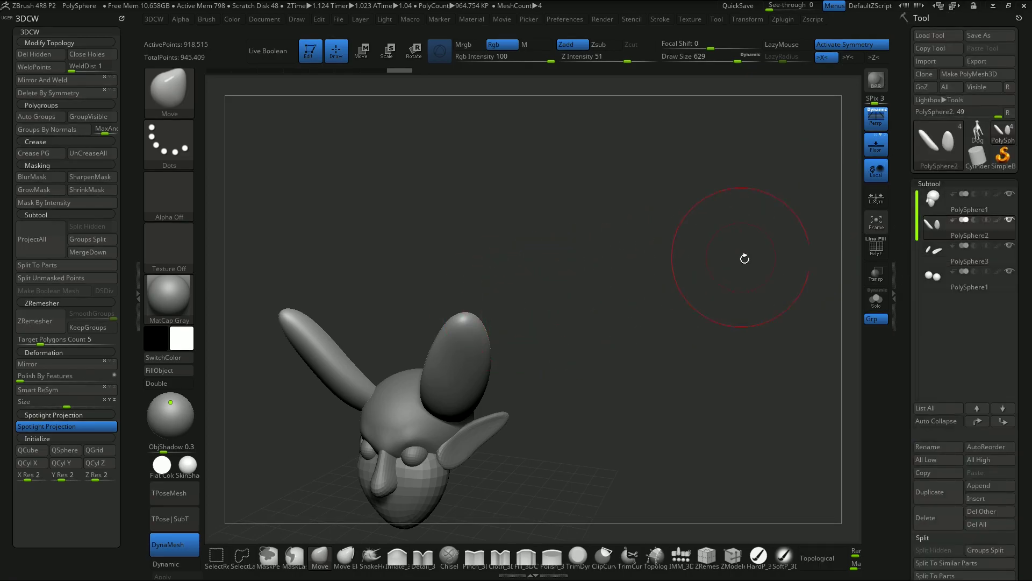
mouse_move(470, 318)
left_mouse_down()
mouse_move(475, 302)
mouse_move(601, 327)
mouse_move(621, 344)
mouse_move(512, 296)
left_mouse_up()
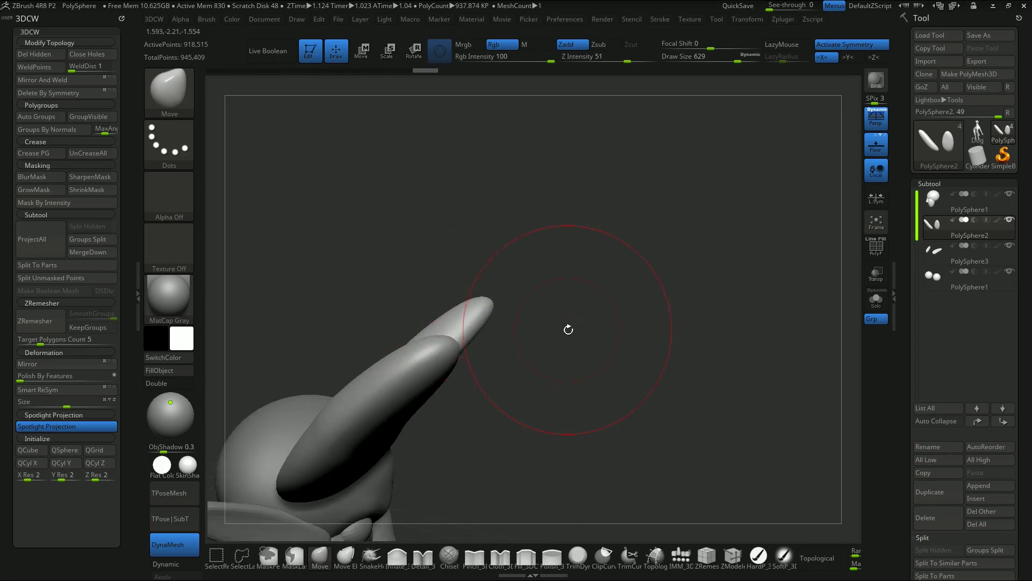
left_click_drag(569, 328, 613, 327)
left_click_drag(430, 319, 399, 296)
left_click_drag(477, 325, 505, 321)
mouse_move(538, 361)
left_mouse_down()
mouse_move(566, 428)
mouse_move(573, 399)
left_mouse_up()
left_click_drag(586, 344, 662, 324)
left_click_drag(517, 344, 547, 349)
left_click_drag(427, 376, 418, 355)
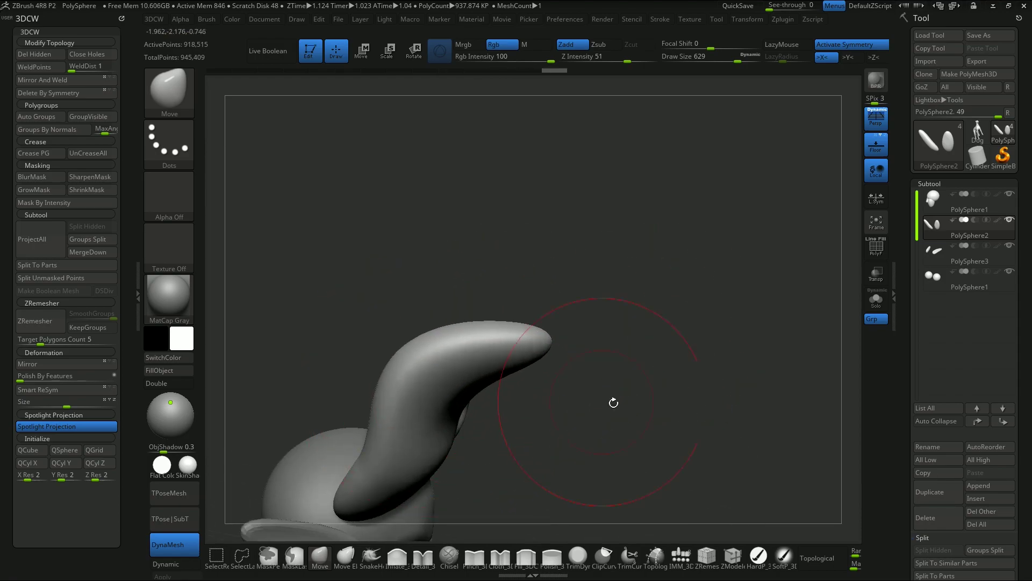
Extend the horns and bend their tips downward with the Move brush, then update the DynaMesh.
left_click_drag(613, 401, 559, 381)
left_click_drag(483, 409, 473, 403)
left_click_drag(588, 363, 551, 383)
left_click_drag(484, 453, 479, 449)
left_click_drag(570, 380, 657, 342)
left_click_drag(579, 345, 614, 342)
left_click_drag(517, 371, 508, 362)
left_click_drag(626, 345, 651, 371)
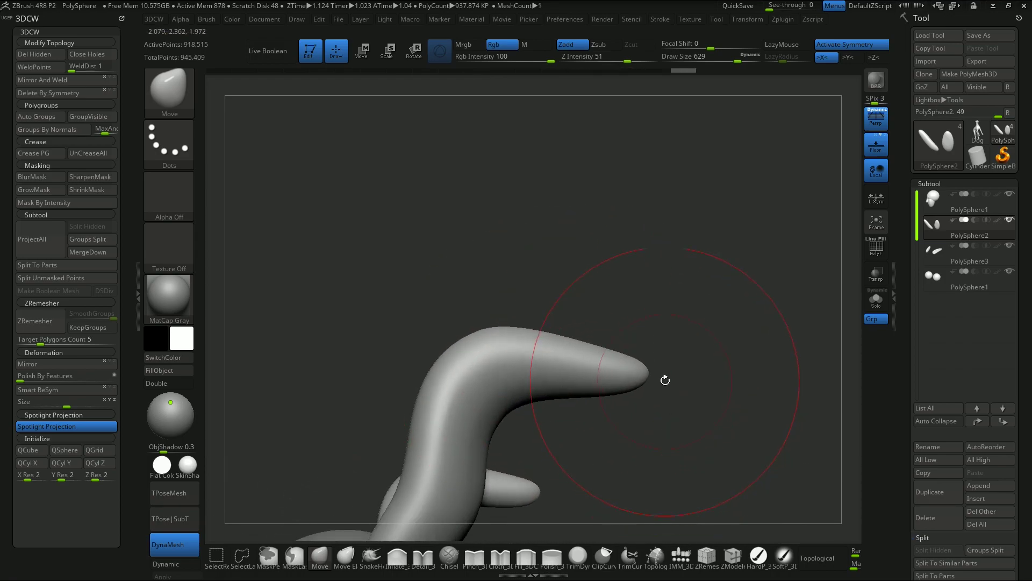
mouse_move(562, 380)
left_mouse_down()
mouse_move(559, 338)
mouse_move(608, 340)
mouse_move(599, 372)
mouse_move(622, 337)
left_mouse_up()
mouse_move(663, 385)
left_mouse_down()
mouse_move(693, 386)
mouse_move(634, 399)
left_mouse_up()
left_click_drag(655, 189, 749, 261, "ctrl")
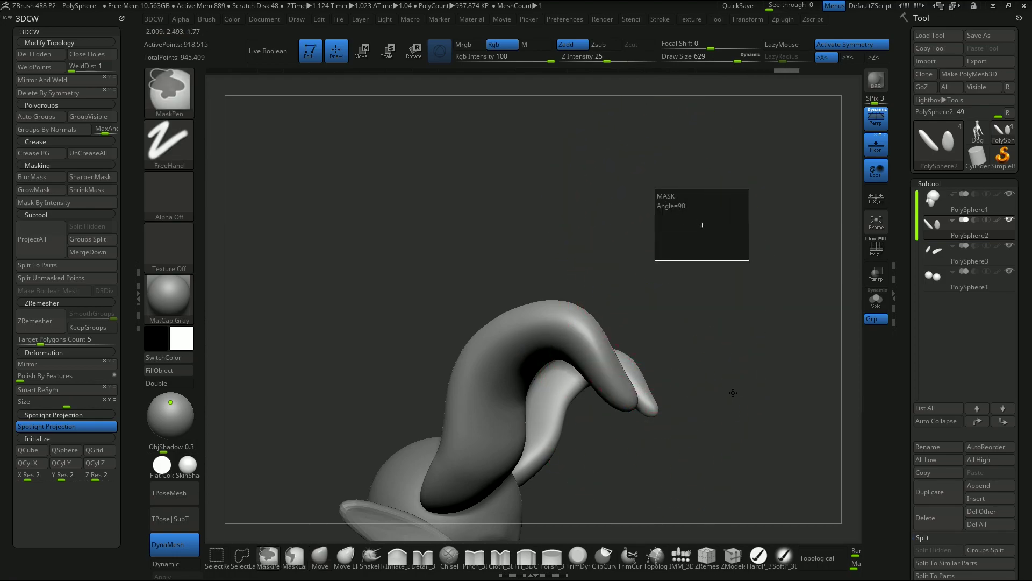
Pull the horn ends farther forward and down with the Move brush into long, ram-like curls.
left_click_drag(744, 411, 834, 313)
left_click_drag(751, 367, 670, 310)
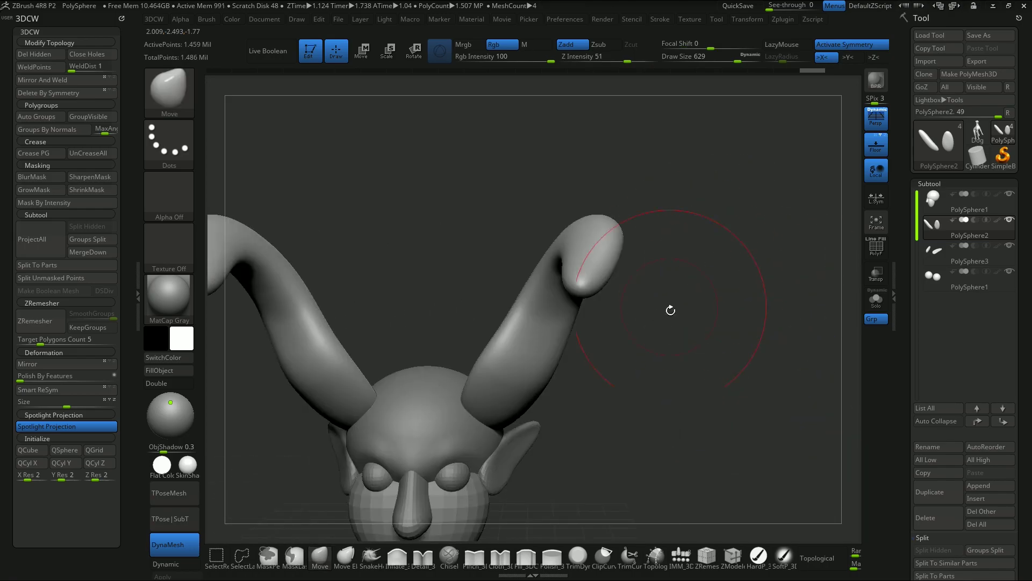
left_click_drag(686, 388, 636, 318, "alt")
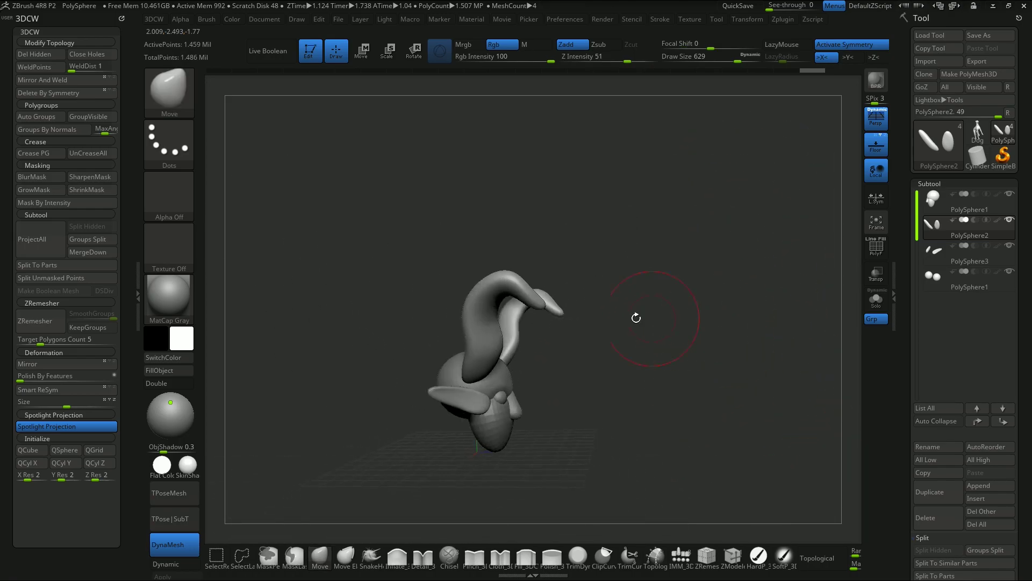
left_click_drag(540, 306, 566, 344)
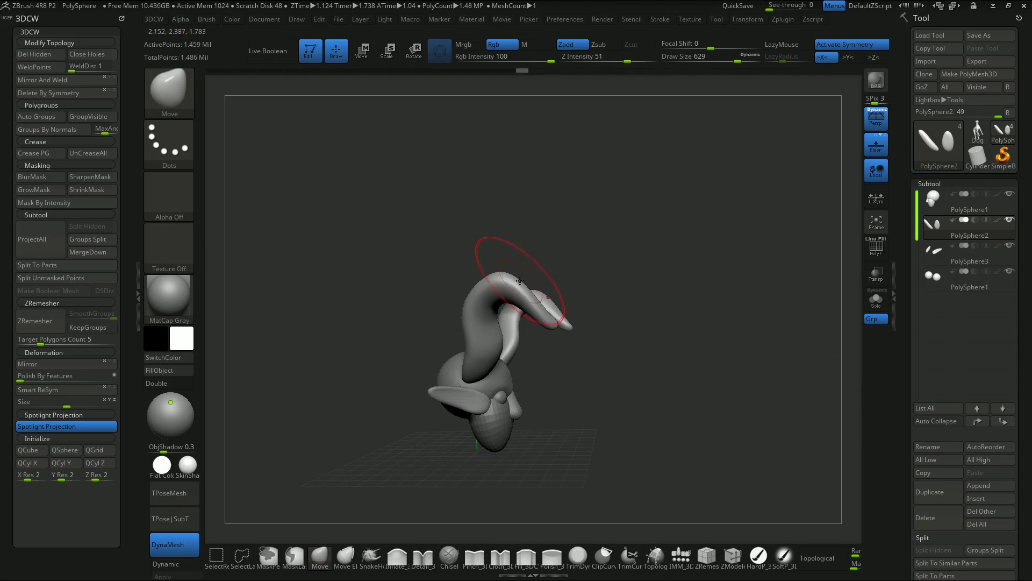
left_click_drag(532, 292, 547, 302)
mouse_move(629, 346)
left_mouse_down()
mouse_move(594, 338)
mouse_move(560, 351)
left_mouse_up()
left_click_drag(539, 300, 549, 292)
mouse_move(614, 369)
left_mouse_down()
mouse_move(559, 337)
mouse_move(540, 342)
left_mouse_up()
left_click_drag(595, 264, 595, 309)
left_click_drag(588, 383, 602, 381)
left_click_drag(690, 441, 545, 344)
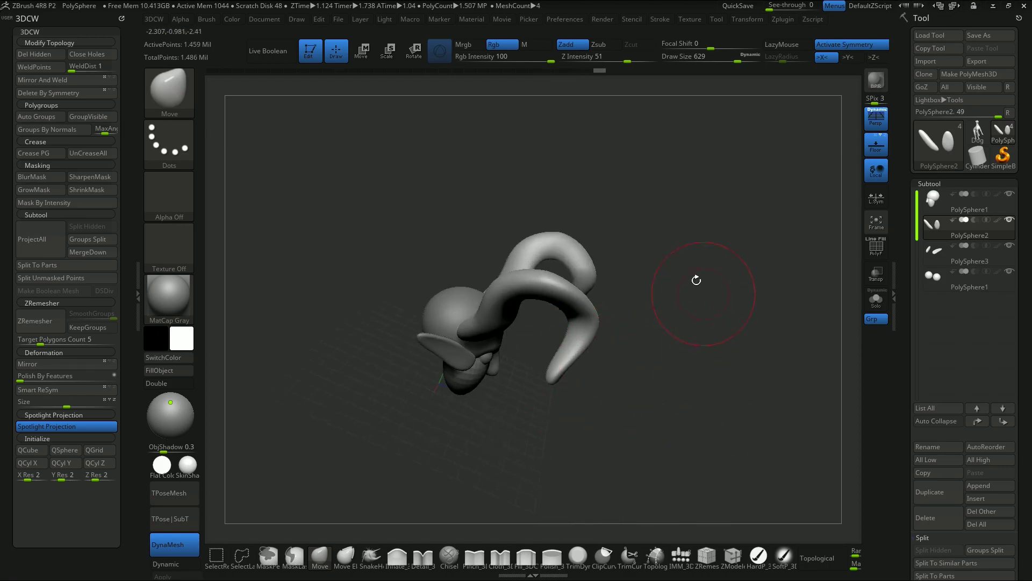
Pull the horn ends into a longer bend with the Move brush, then update the horns' DynaMesh.
mouse_move(599, 354)
left_mouse_down()
mouse_move(610, 357)
mouse_move(548, 349)
mouse_move(642, 365)
mouse_move(570, 398)
left_mouse_up()
left_click_drag(608, 432, 572, 363)
mouse_move(524, 424)
left_mouse_down()
mouse_move(511, 411)
mouse_move(486, 424)
left_mouse_up()
key("ctrl")
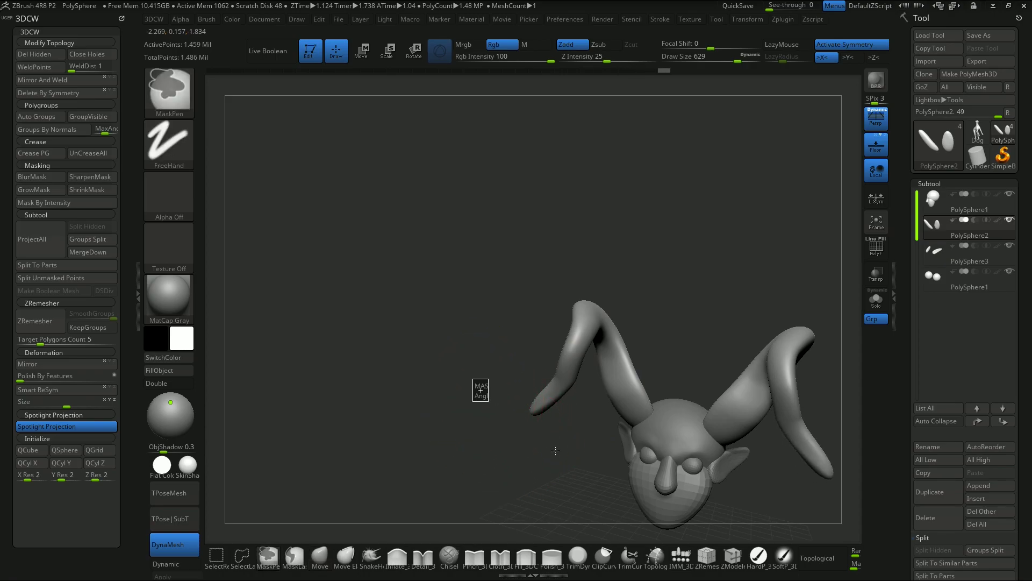
left_click_drag(541, 372, 497, 327, "ctrl")
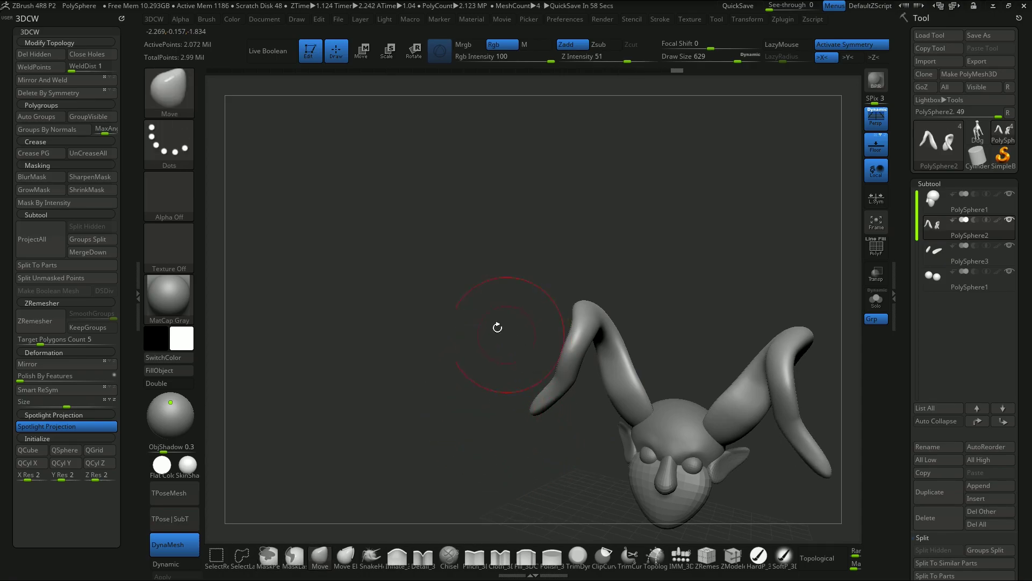
Stretch the horn tips outward and up with the Move brush, working from the front and the side.
left_click_drag(554, 373, 545, 370)
left_click_drag(533, 412, 477, 397)
left_click_drag(542, 402, 538, 383)
left_click_drag(479, 425, 515, 437)
left_click_drag(497, 402, 486, 377)
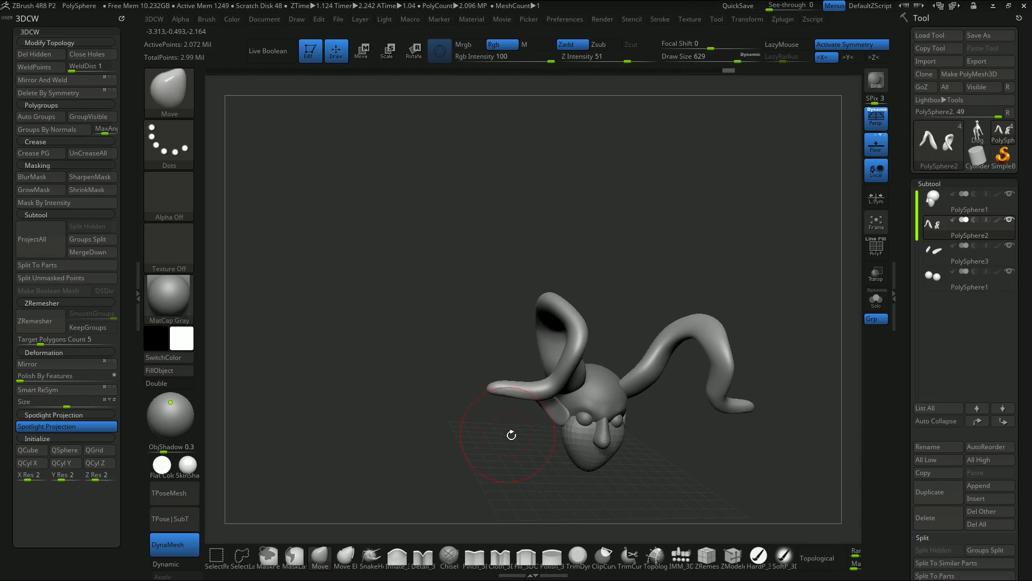
left_click_drag(495, 434, 491, 385)
mouse_move(585, 432)
left_mouse_down()
mouse_move(554, 402)
mouse_move(537, 351)
mouse_move(516, 348)
mouse_move(536, 351)
left_mouse_up()
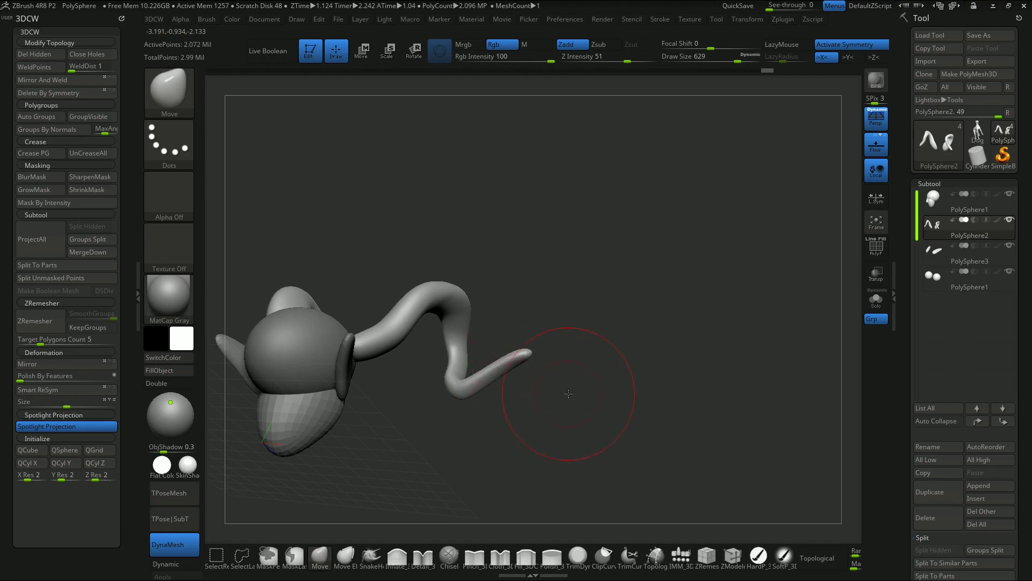
Round the horns into upward-curling spirals with the Move brush, enlarging the draw size to 794 for the broad bends.
left_click_drag(569, 393, 543, 412)
left_click_drag(488, 373, 504, 390)
mouse_move(526, 350)
left_mouse_down()
mouse_move(508, 329)
mouse_move(554, 363)
mouse_move(550, 373)
left_mouse_up()
left_click_drag(624, 385, 664, 436)
key("bracketright")
left_click_drag(426, 340, 444, 353)
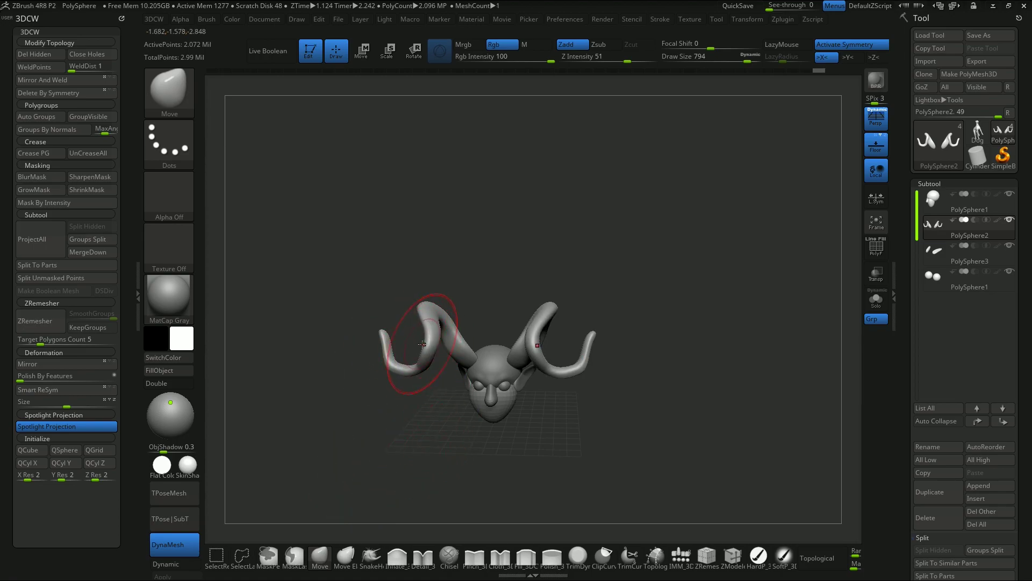
left_click_drag(696, 422, 687, 345, "shift")
left_click_drag(733, 390, 714, 403)
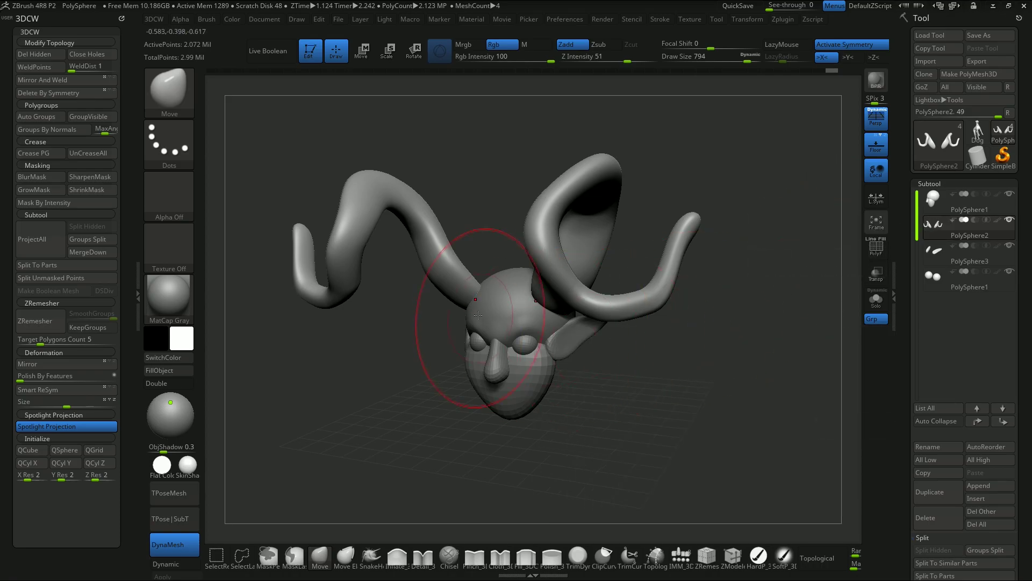
left_click_drag(718, 396, 732, 374)
Turn on the polyframe display and move the head subtool down one place so it sits directly above the ears.
left_click(937, 204)
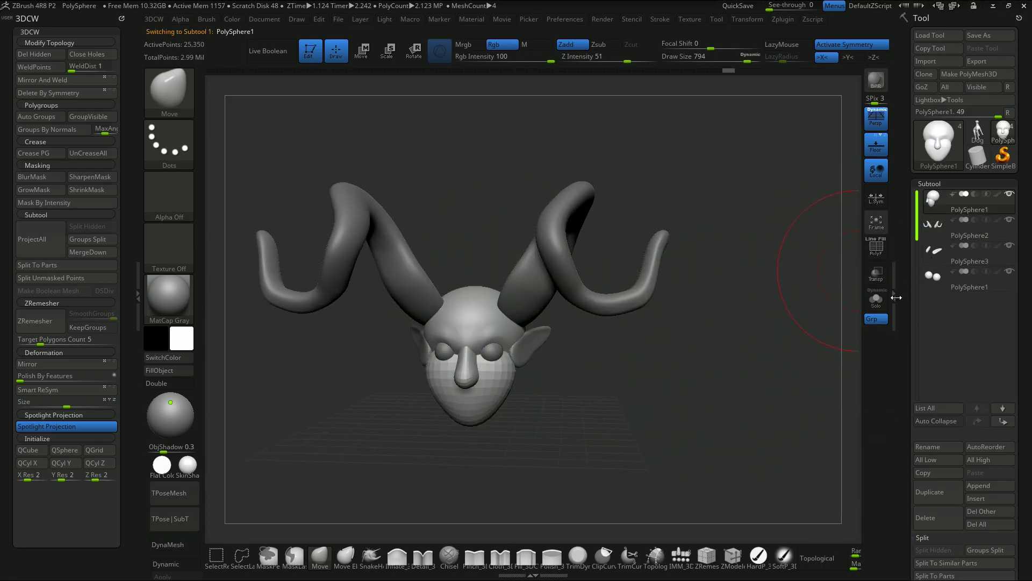
left_click_drag(670, 408, 677, 371)
left_click(876, 248)
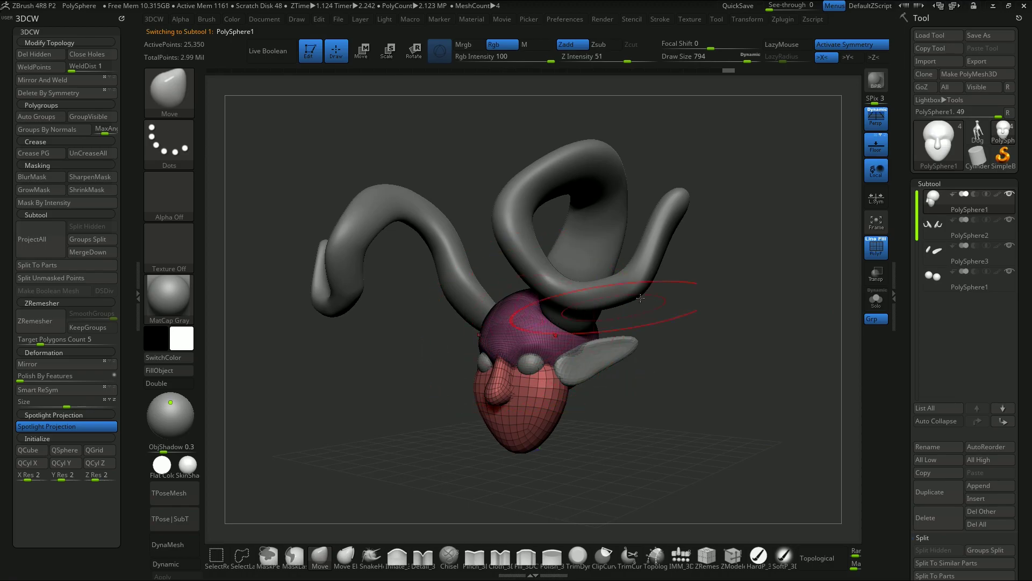
left_click(939, 257)
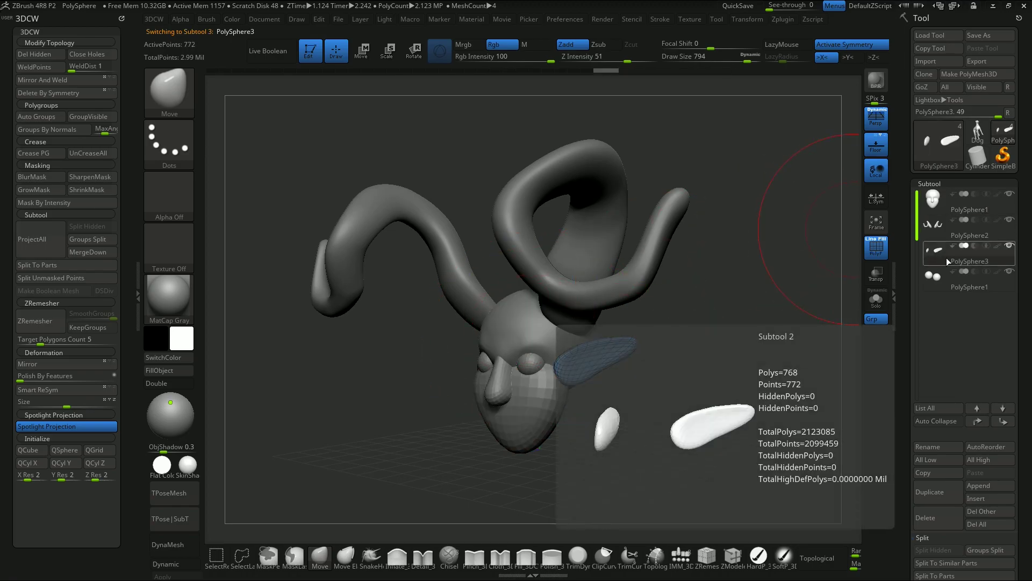
mouse_move(939, 199)
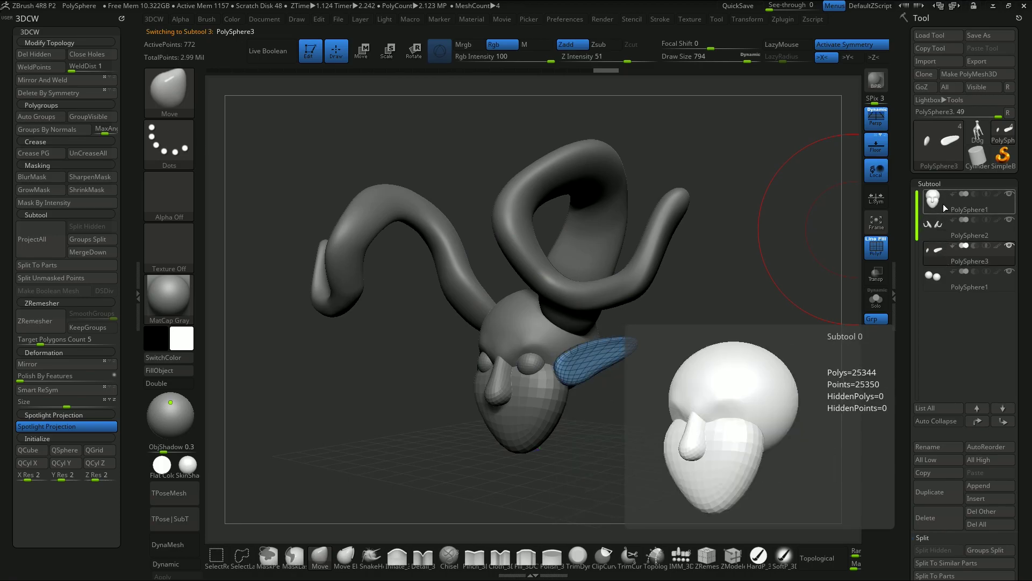
left_click(942, 204)
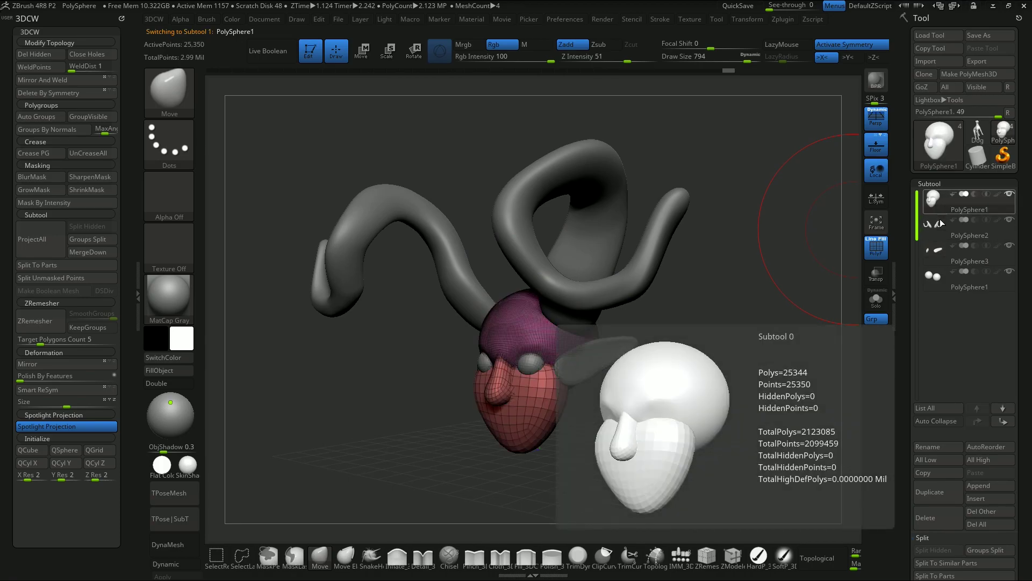
left_click(1003, 409)
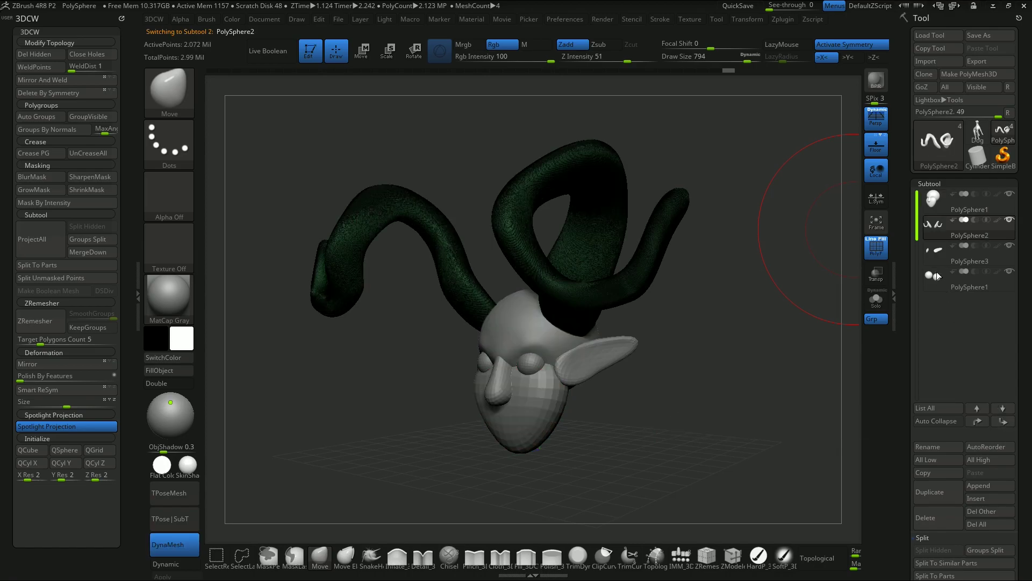
left_click(941, 202)
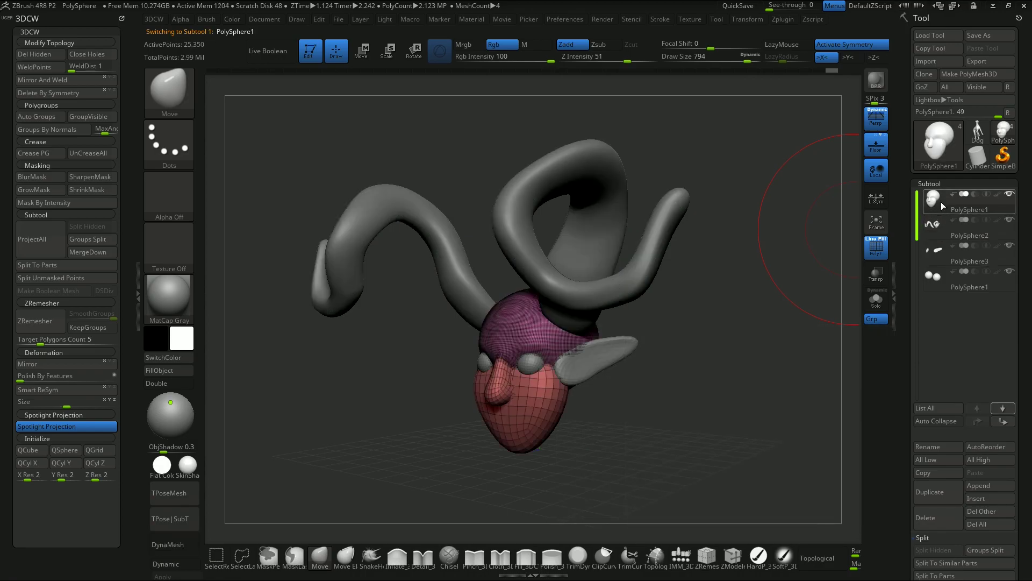
left_click(1003, 421)
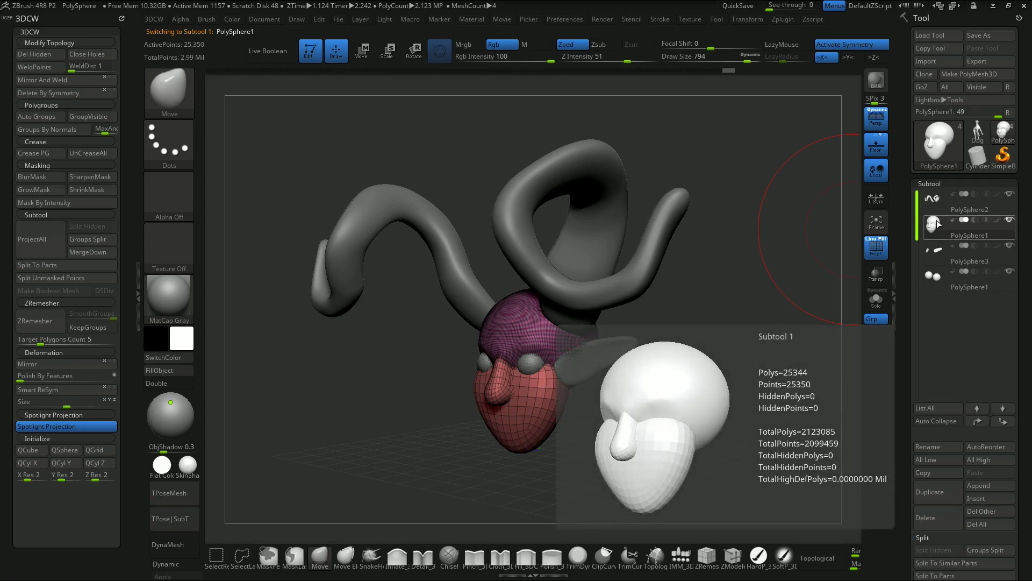
Merge the head subtool down with the ears and turn off the polyframe display.
mouse_move(934, 231)
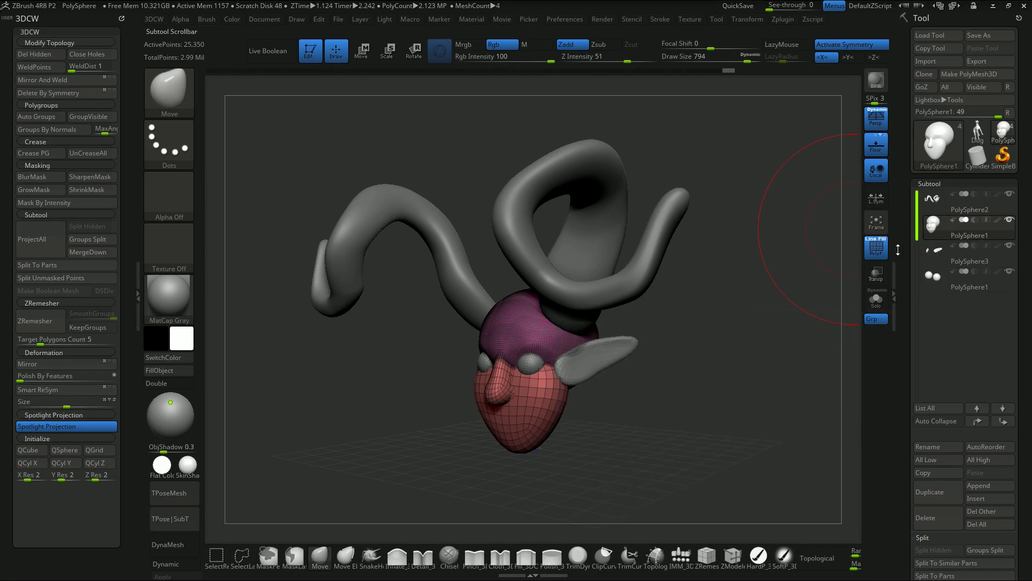
left_click_drag(902, 418, 899, 338)
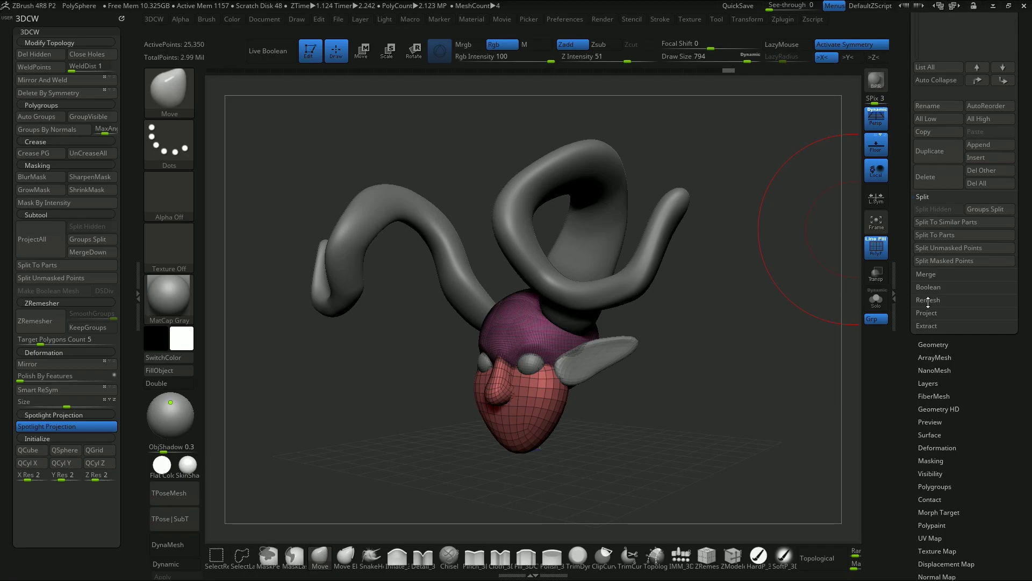
left_click(926, 274)
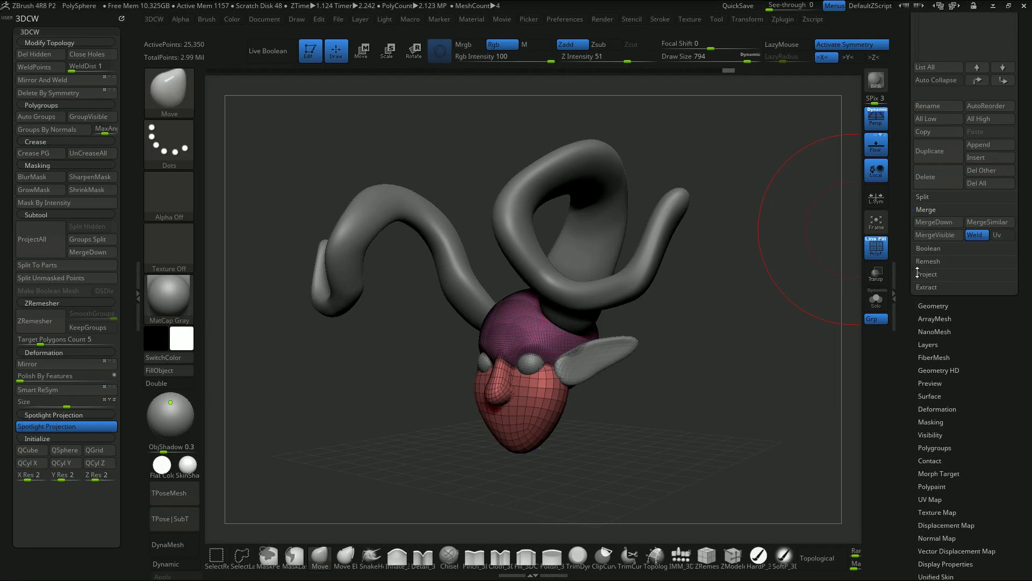
scroll(911, 208, "up", 5)
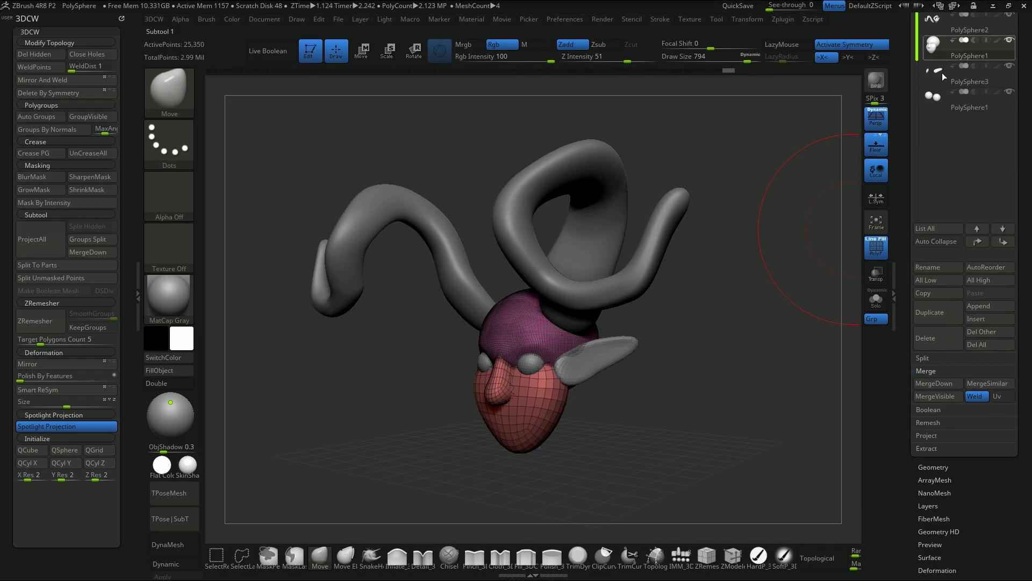
left_click(931, 383)
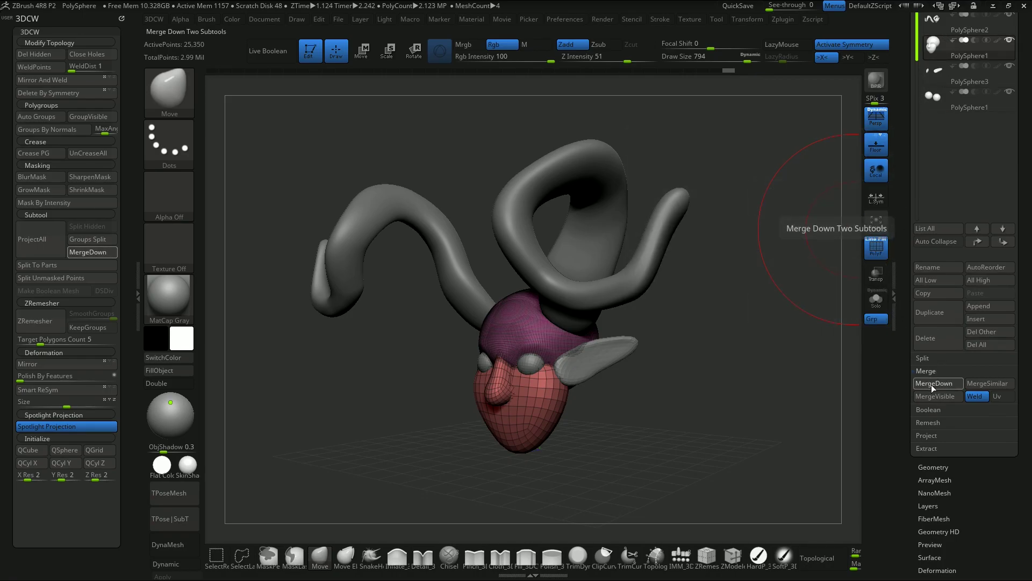
left_click(775, 414)
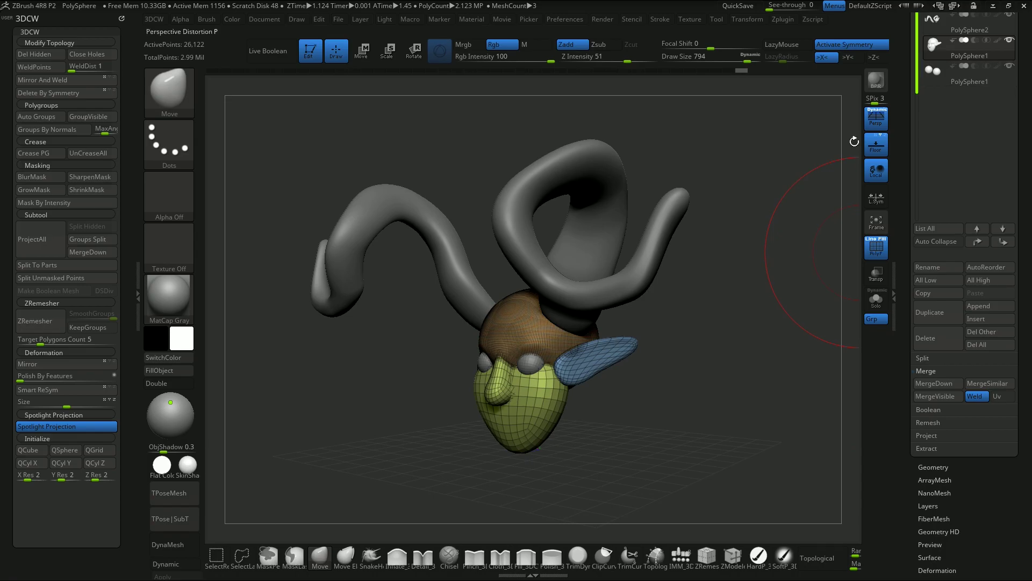
left_click_drag(726, 396, 733, 403, "shift")
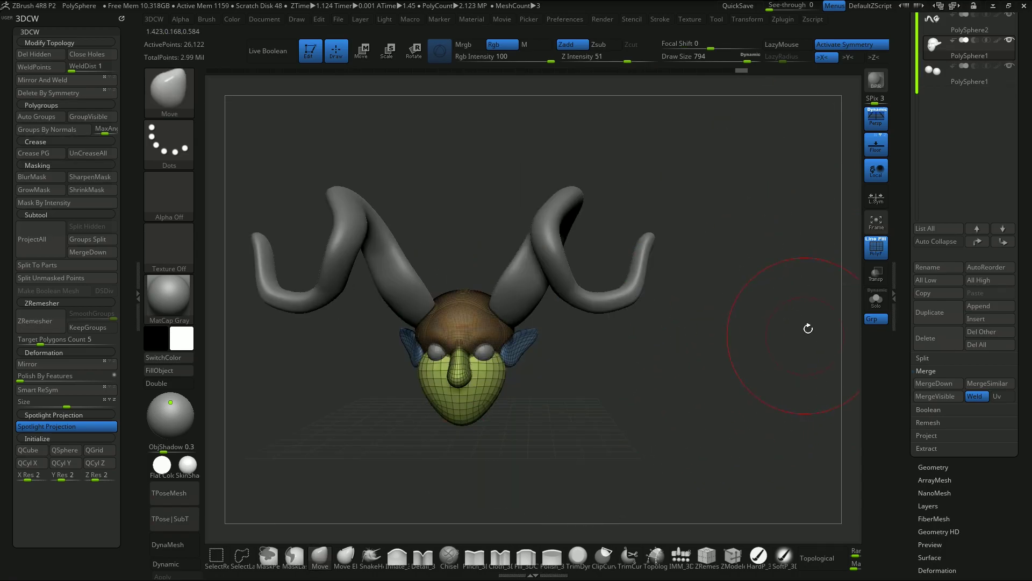
left_click(875, 246)
Subdivide the merged head and ears four times with smoothing, up to subdivision level 5.
left_click_drag(653, 395, 745, 351, "alt")
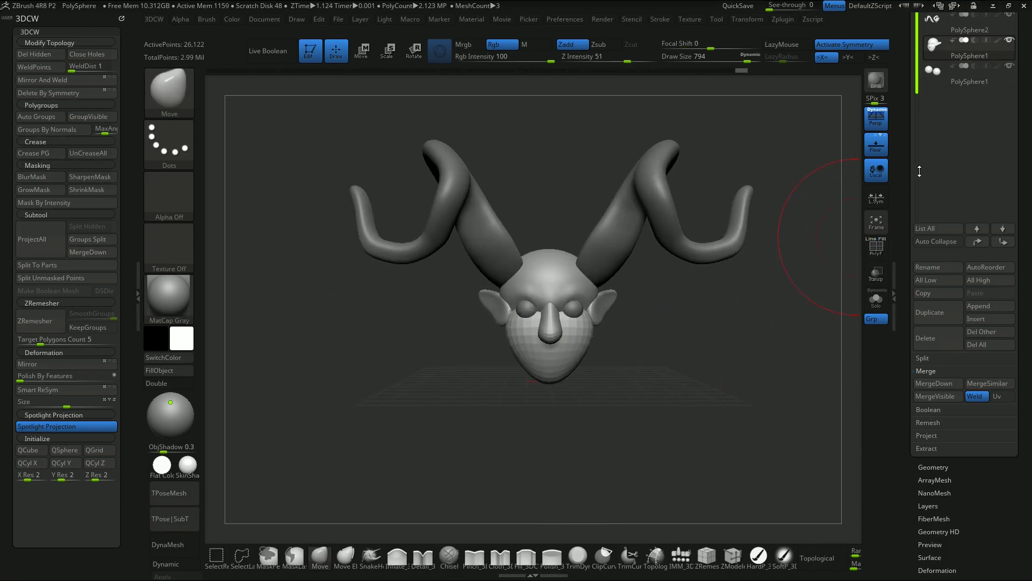
left_click_drag(684, 376, 762, 414, "alt")
left_click_drag(830, 450, 774, 424, "alt")
left_click_drag(827, 479, 592, 329, "alt")
left_click_drag(713, 367, 727, 386, "alt")
left_click_drag(902, 406, 895, 295)
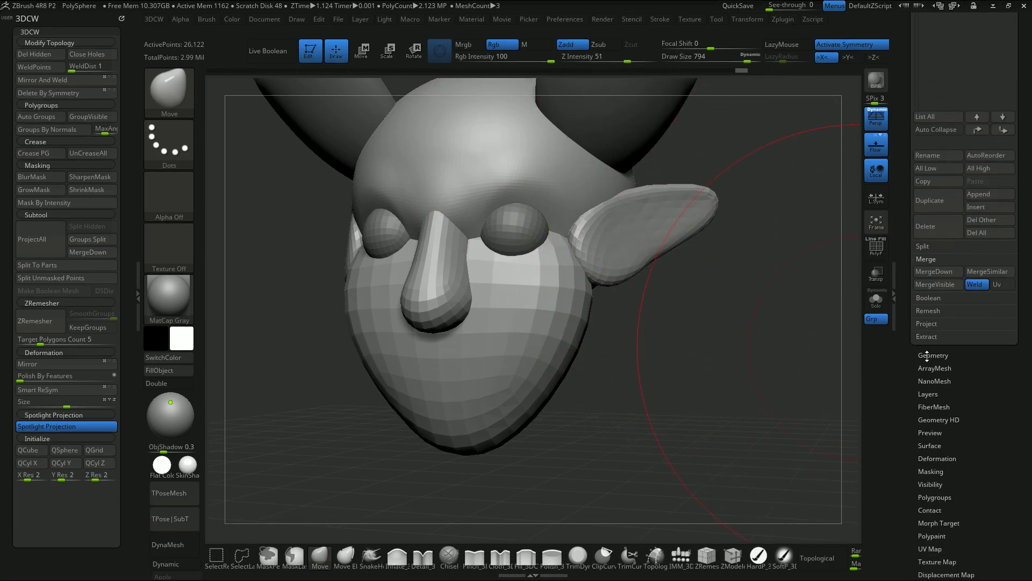
left_click(927, 355)
left_click_drag(907, 255, 908, 482)
left_click(931, 231)
left_click(934, 233)
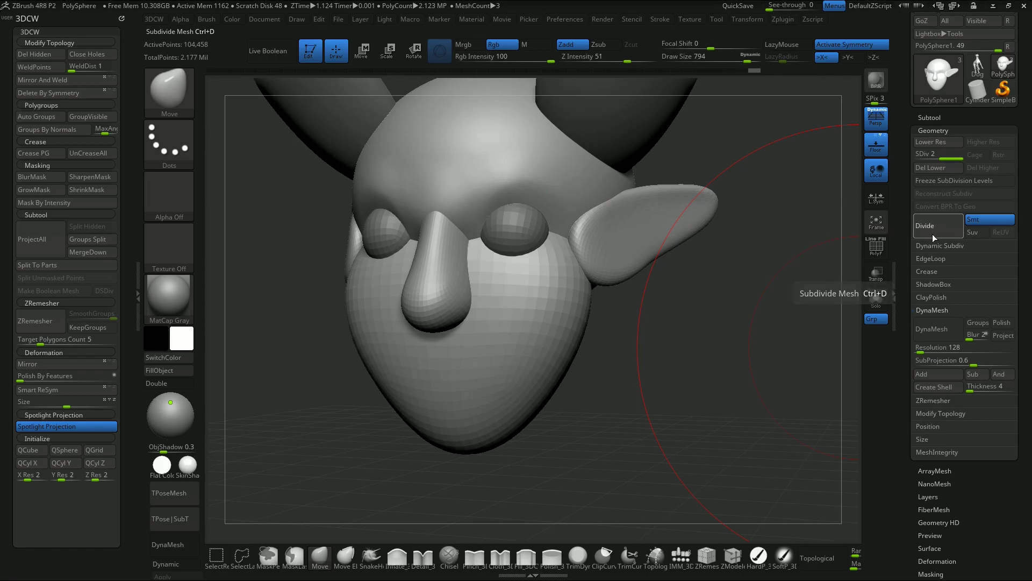
left_click(934, 230)
left_click(932, 233)
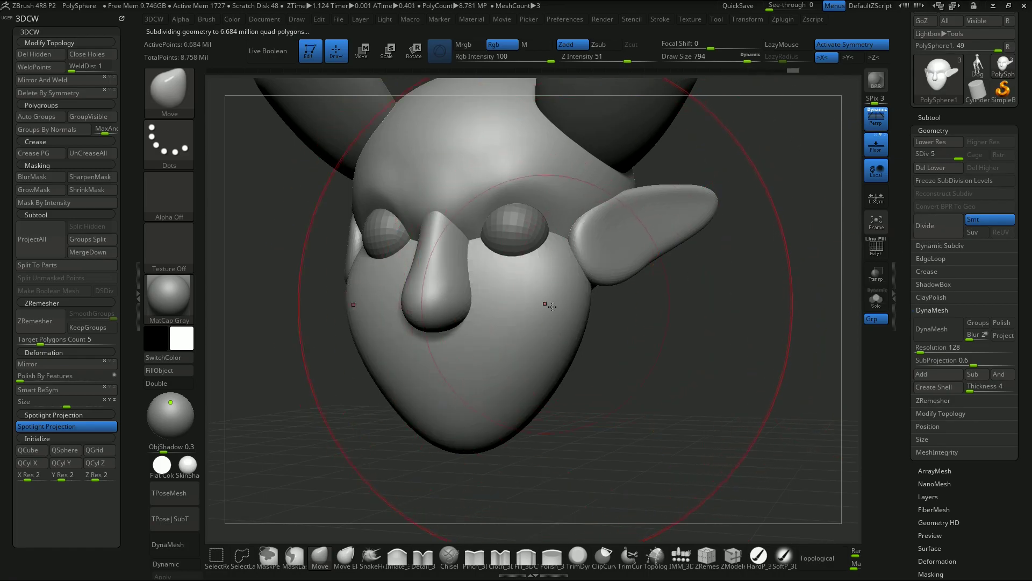
Delete the head's lower subdivision levels and DynaMesh it at resolution 760.
left_click(936, 168)
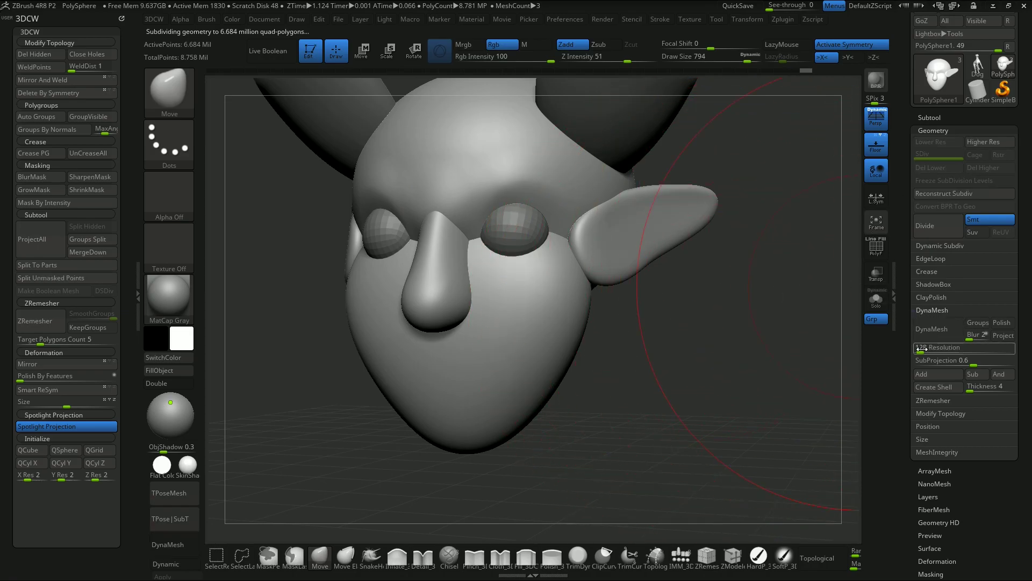
left_click_drag(922, 349, 932, 353)
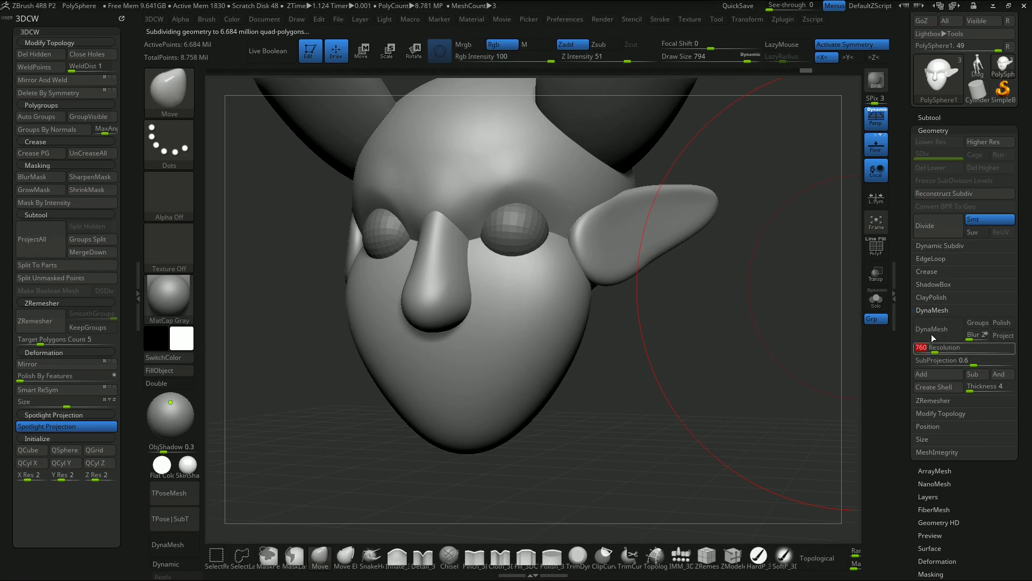
left_click(938, 328)
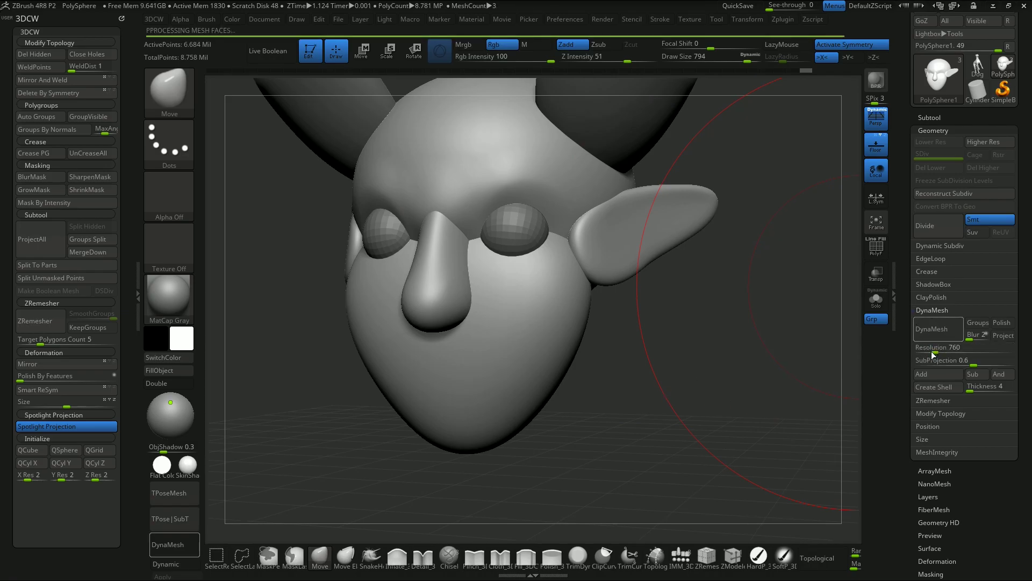
Examine the remeshed head's wireframe around the ears and nose, then show only the polygroup colours.
key("s")
left_click_drag(663, 389, 633, 389)
left_click(877, 256)
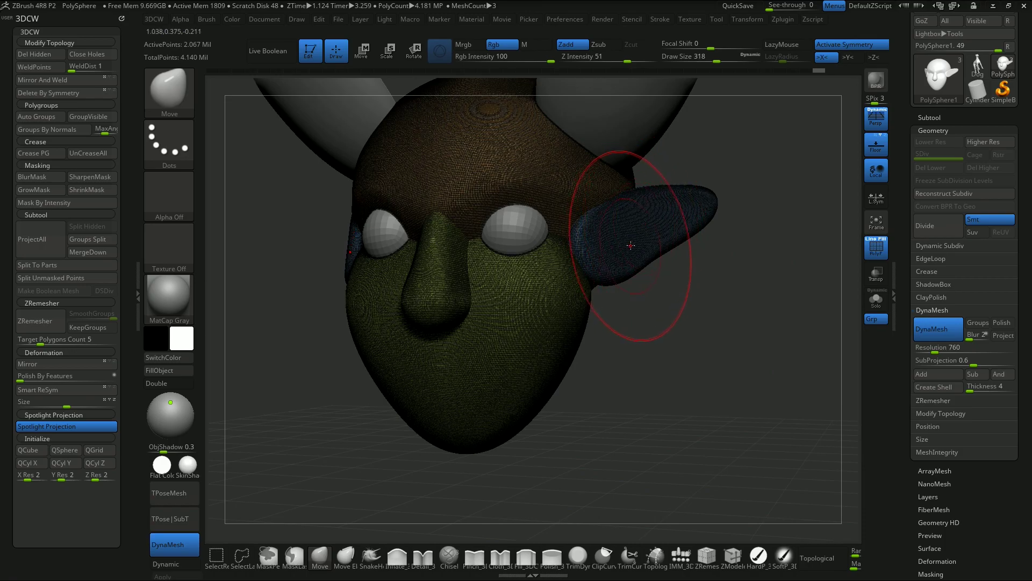
mouse_move(653, 307)
left_mouse_down()
mouse_move(691, 372)
mouse_move(595, 456)
mouse_move(535, 453)
left_mouse_up()
key("f")
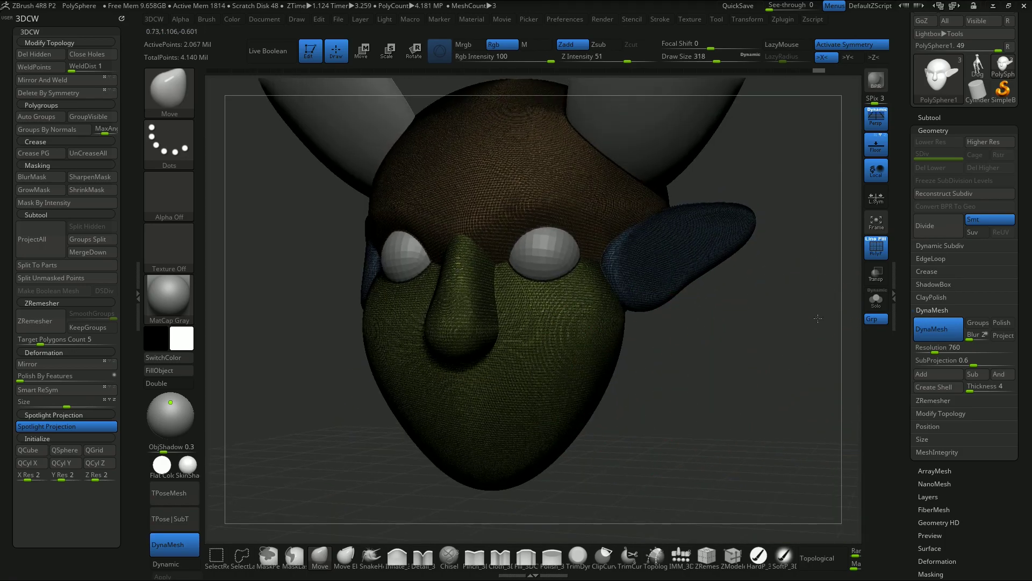
left_click(875, 246)
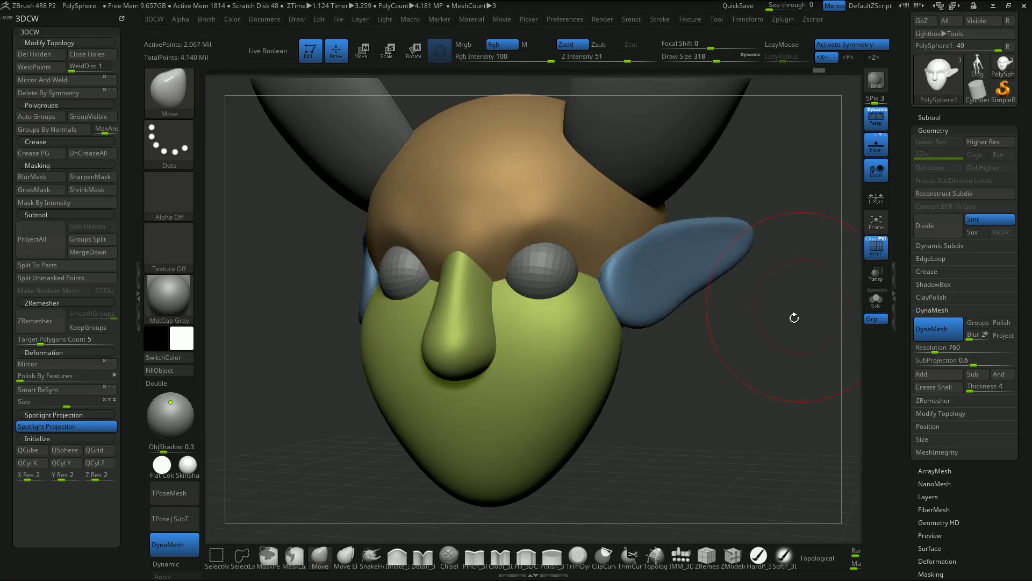
Turn off the polygroup colours and smooth the seams at the nose bridge and ear root with draw size 136.
left_click_drag(717, 411, 774, 484, "alt")
mouse_move(436, 424)
left_mouse_down("alt")
mouse_move(269, 364)
mouse_move(261, 344)
left_mouse_up("alt")
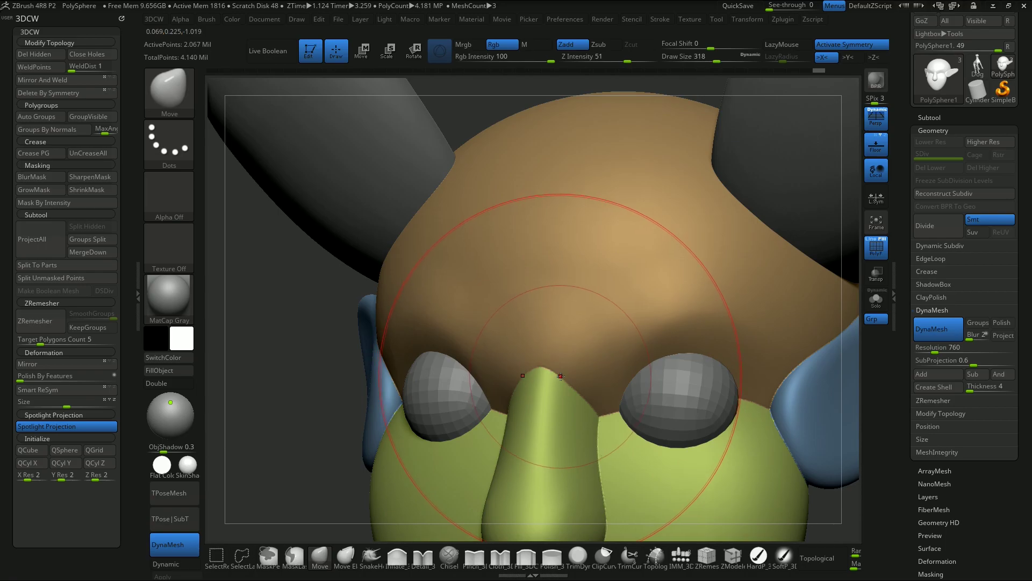
key("s")
mouse_move(556, 380)
left_mouse_down()
mouse_move(538, 380)
mouse_move(559, 378)
left_mouse_up()
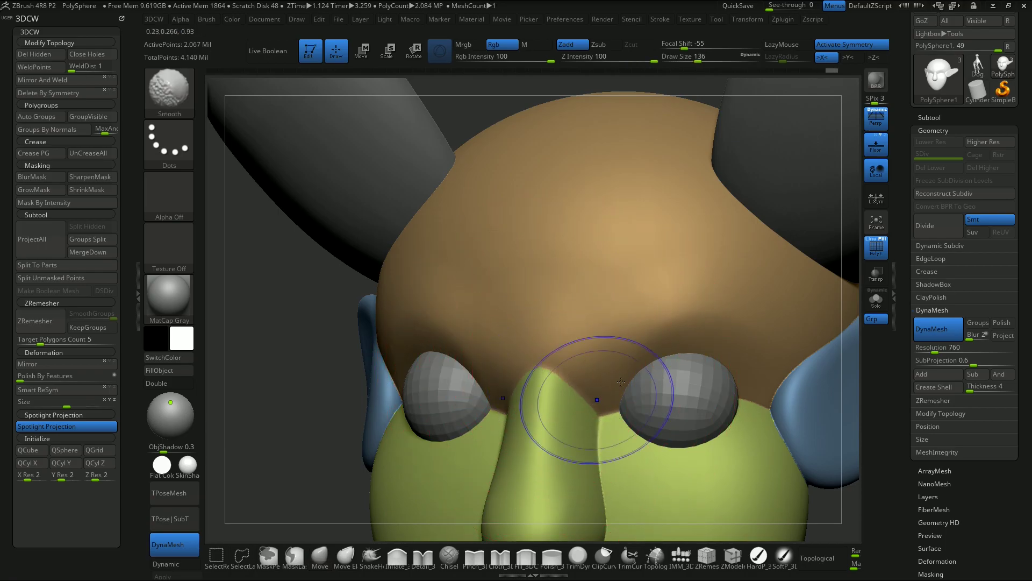
left_click(876, 249)
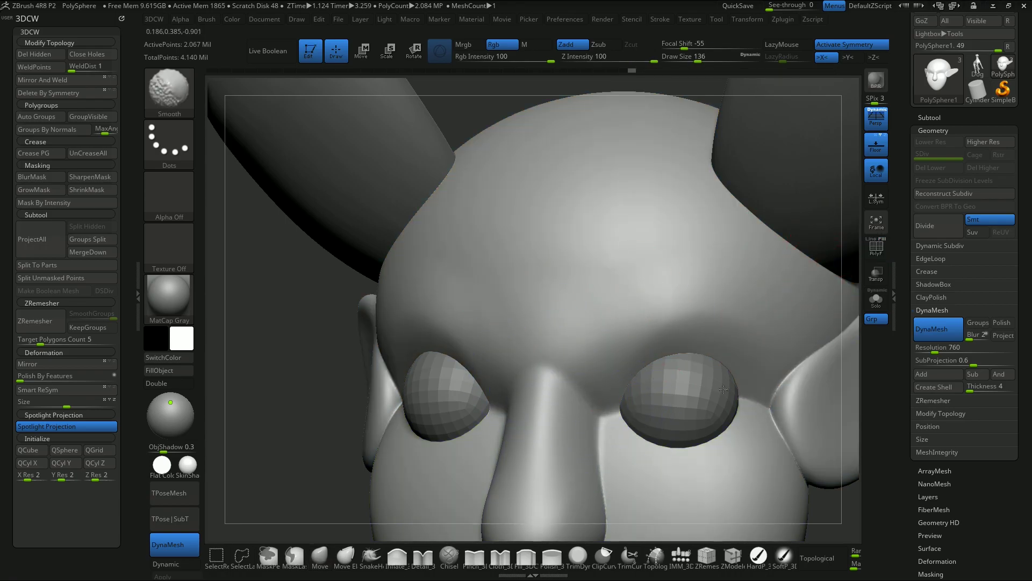
left_click_drag(757, 401, 766, 407, "shift")
Smooth the seam where the nose meets the cheek, along its side and around the lower corner.
left_click_drag(831, 504, 726, 336, "alt")
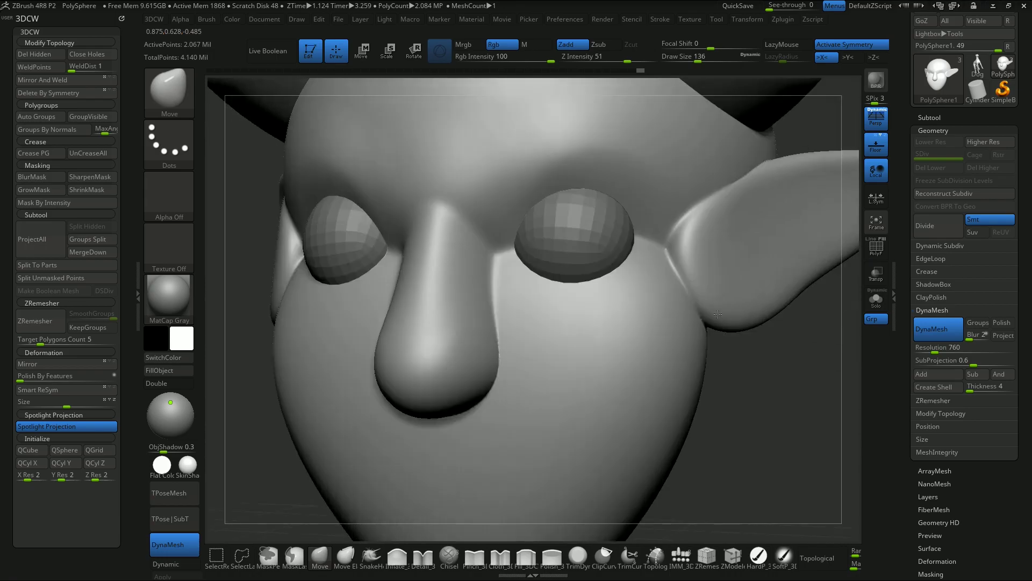
left_click_drag(801, 371, 721, 382)
left_click_drag(469, 216, 461, 280, "shift")
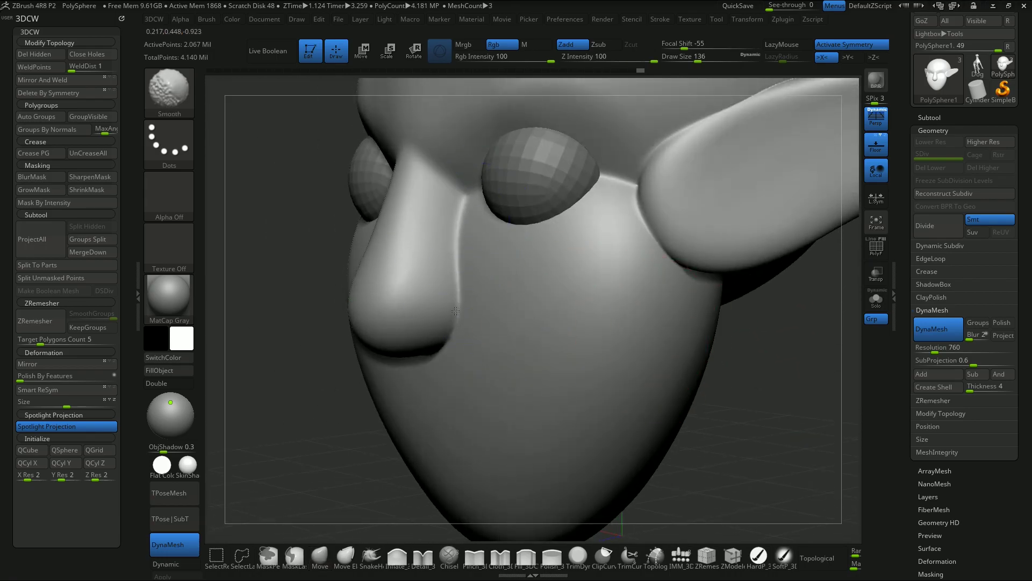
left_click_drag(460, 320, 458, 327, "shift")
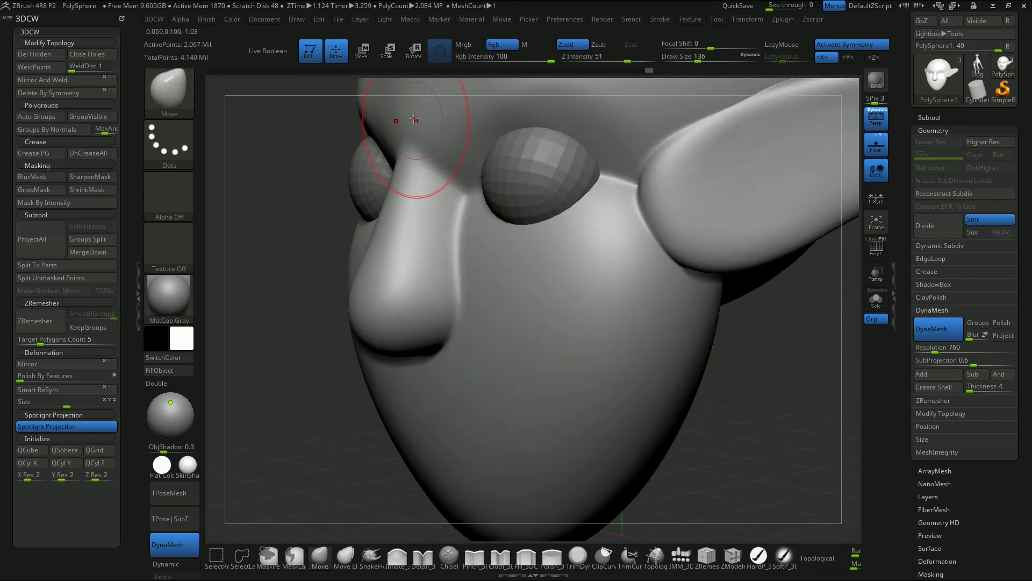
mouse_move(455, 288)
left_mouse_down("shift")
mouse_move(465, 188)
mouse_move(463, 209)
left_mouse_up("shift")
left_click_drag(791, 378, 828, 307)
left_click_drag(457, 333, 412, 366, "shift")
Smooth the seam between the ear and the head along its front, upper and rear edges.
left_click_drag(784, 373, 604, 185)
left_click_drag(765, 305, 712, 430)
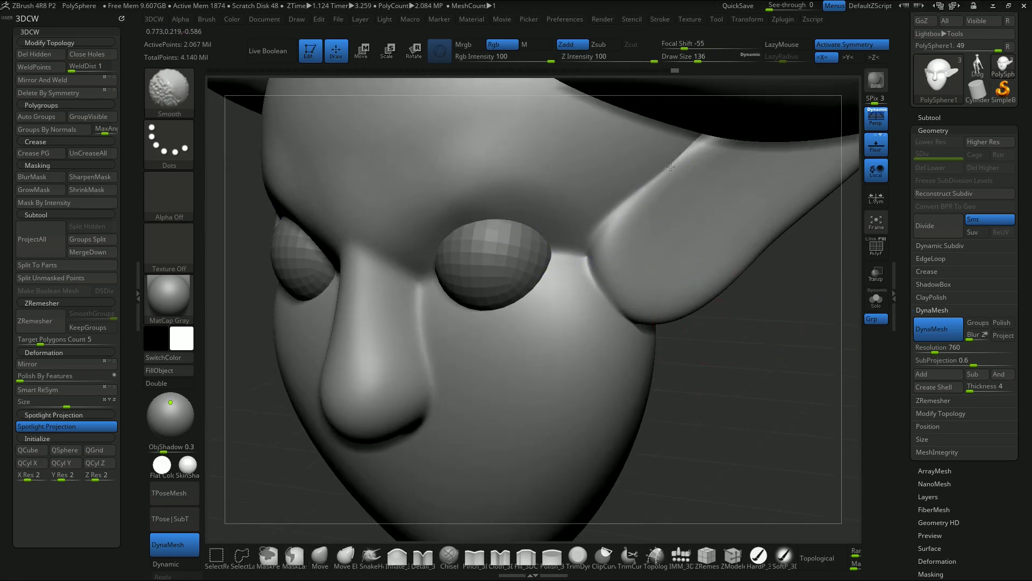
left_click_drag(758, 334, 673, 328)
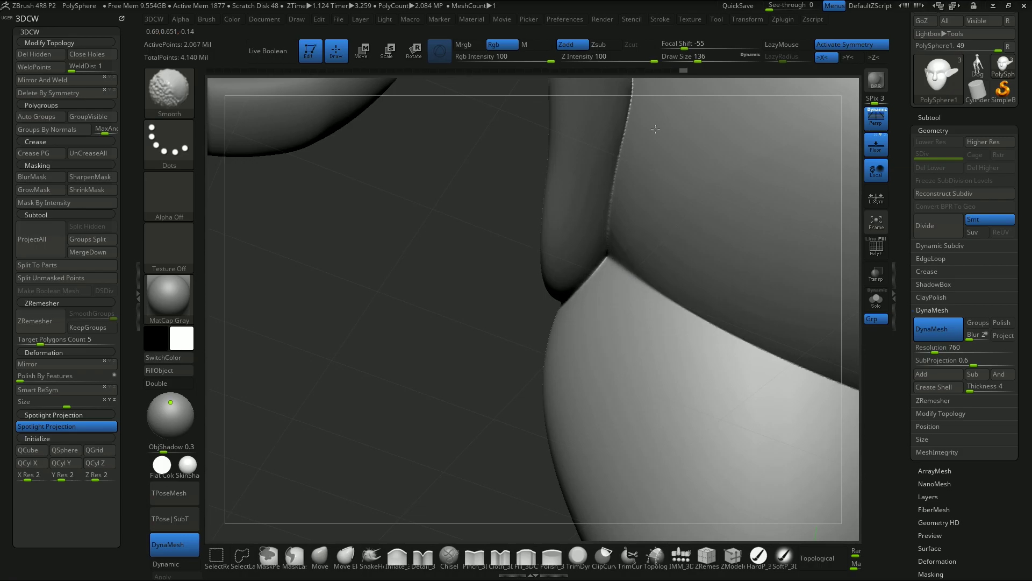
mouse_move(608, 208)
left_mouse_down("shift")
mouse_move(622, 188)
mouse_move(606, 201)
left_mouse_up("shift")
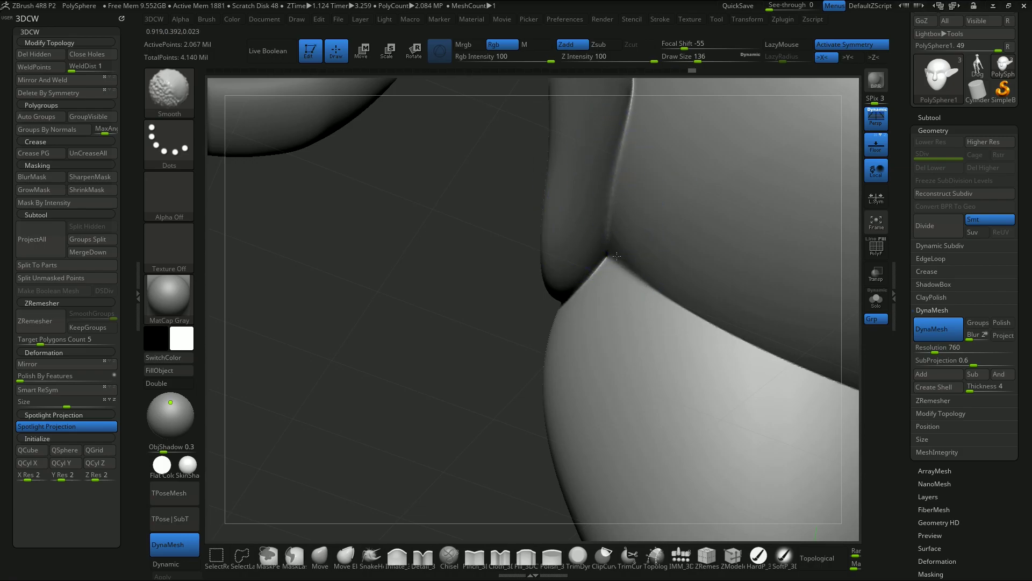
left_click_drag(609, 259, 608, 263, "shift")
left_click_drag(468, 311, 497, 316)
left_click_drag(576, 242, 566, 257, "shift")
mouse_move(385, 384)
left_mouse_down()
mouse_move(382, 373)
mouse_move(463, 277)
mouse_move(415, 388)
left_mouse_up()
mouse_move(545, 259)
left_mouse_down("shift")
mouse_move(537, 301)
mouse_move(542, 275)
left_mouse_up("shift")
left_click_drag(461, 258, 517, 277)
mouse_move(562, 293)
left_mouse_down("shift")
mouse_move(549, 328)
mouse_move(557, 301)
left_mouse_up("shift")
left_click_drag(420, 334, 422, 357)
mouse_move(557, 328)
left_mouse_down("shift")
mouse_move(586, 350)
mouse_move(560, 328)
left_mouse_up("shift")
left_click_drag(574, 364, 573, 364, "shift")
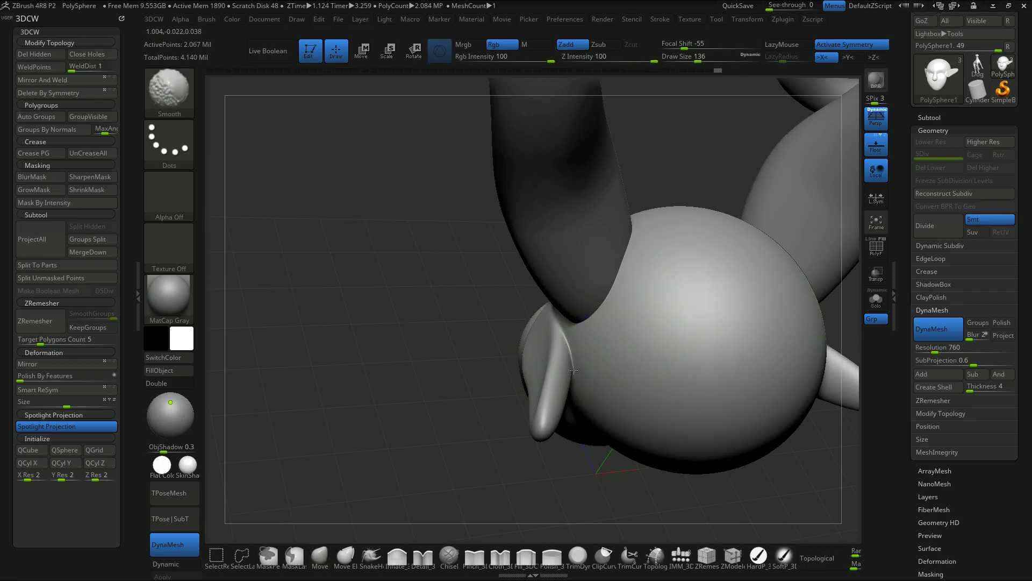
Smooth the forehead above the brow with the draw size raised to 251.
mouse_move(486, 341)
left_mouse_down()
mouse_move(576, 417)
mouse_move(726, 378)
mouse_move(712, 429)
mouse_move(753, 348)
left_mouse_up()
left_click_drag(730, 398, 664, 401)
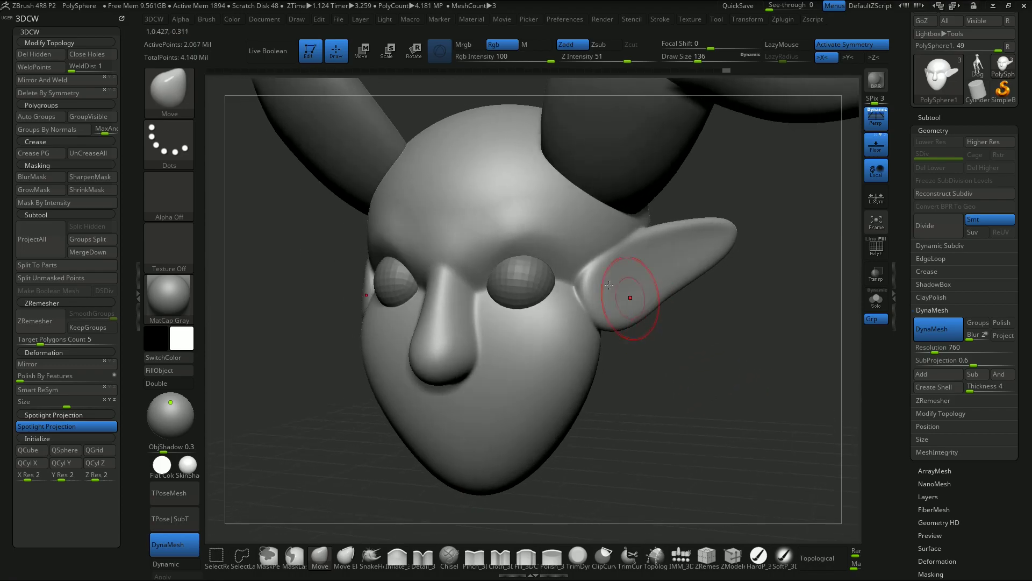
key("s")
mouse_move(492, 216)
left_mouse_down()
mouse_move(505, 220)
mouse_move(471, 225)
left_mouse_up()
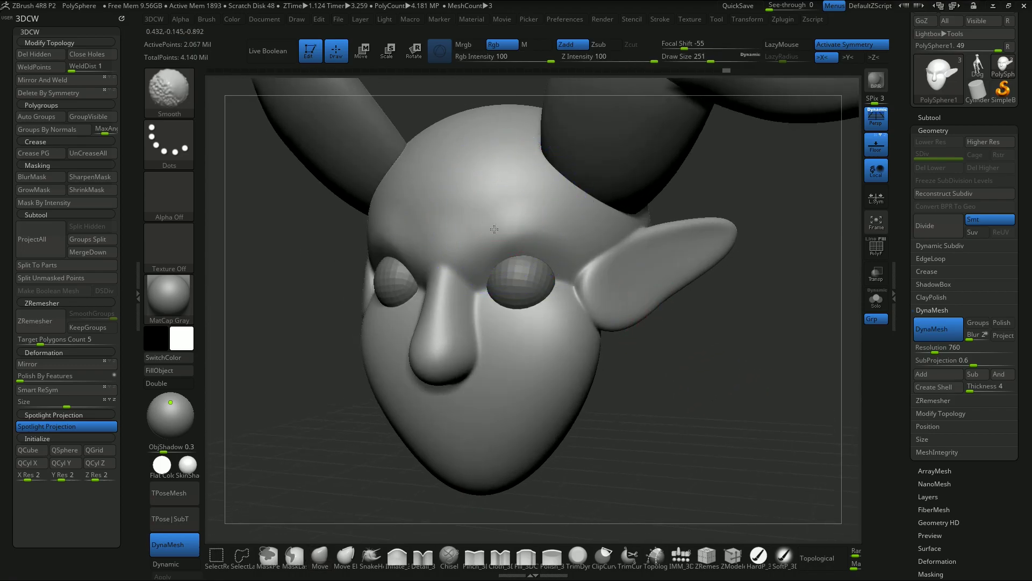
mouse_move(704, 365)
left_mouse_down()
mouse_move(600, 377)
mouse_move(672, 396)
left_mouse_up()
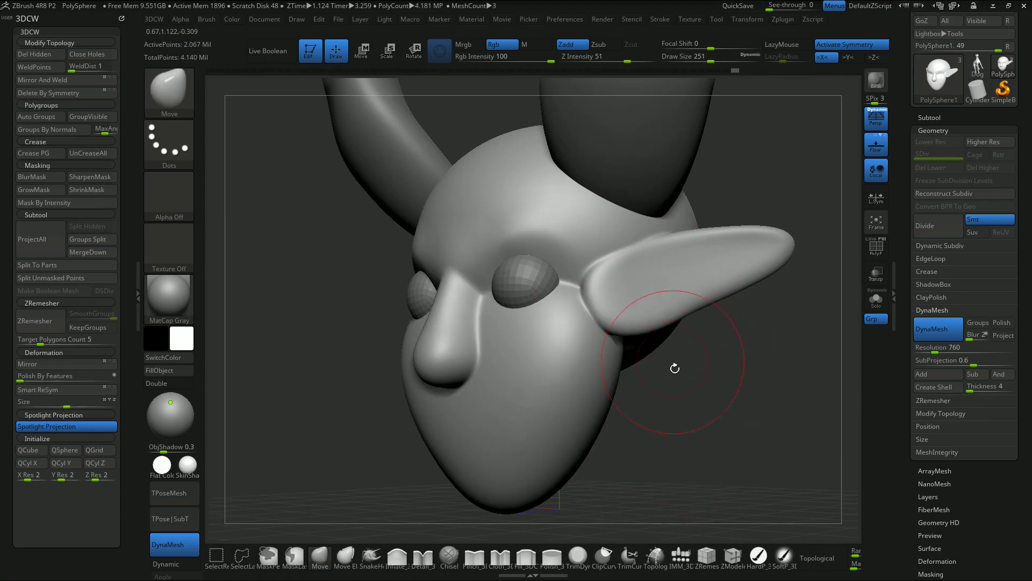
Carve a groove along the ear's upper inner rim from tip to root using the Pinch_3DCW4R8 brush at draw size 101.
left_click_drag(698, 434, 755, 425, "alt")
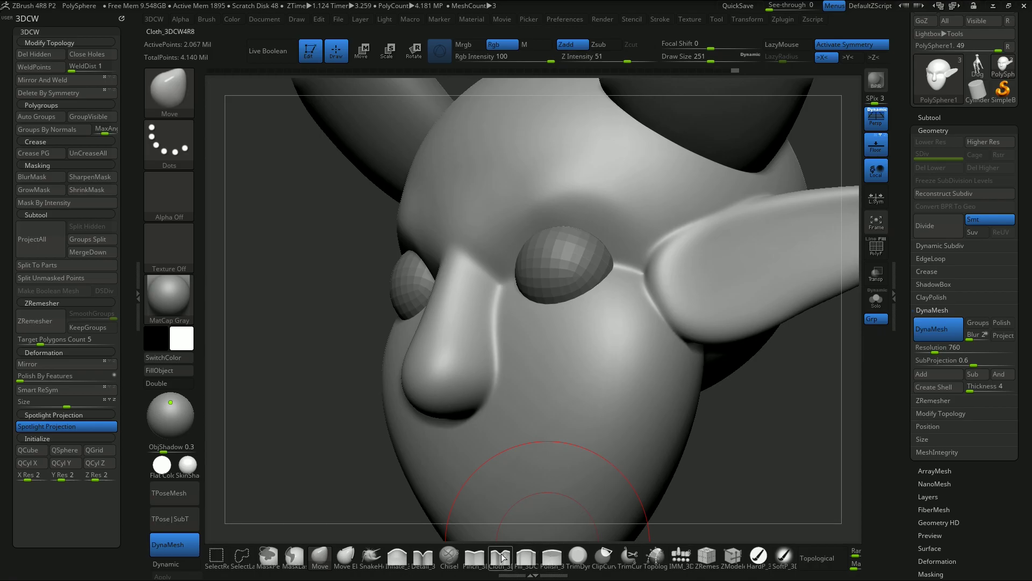
left_click(477, 562)
key("s")
left_click_drag(639, 342, 622, 342)
mouse_move(747, 449)
left_mouse_down()
mouse_move(734, 420)
mouse_move(462, 546)
left_mouse_up()
left_click_drag(751, 399, 598, 460)
mouse_move(753, 427)
left_mouse_down()
mouse_move(686, 417)
mouse_move(766, 446)
mouse_move(735, 436)
mouse_move(747, 434)
mouse_move(709, 439)
left_mouse_up()
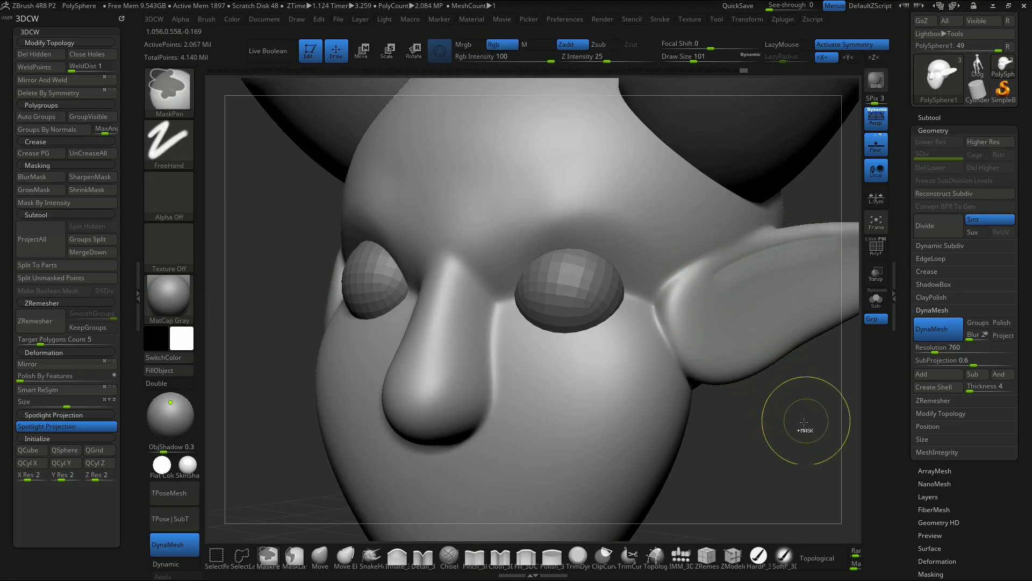
mouse_move(795, 447)
left_mouse_down()
mouse_move(688, 361)
mouse_move(747, 409)
mouse_move(627, 406)
mouse_move(783, 464)
mouse_move(791, 383)
mouse_move(774, 425)
mouse_move(742, 408)
mouse_move(770, 409)
left_mouse_up()
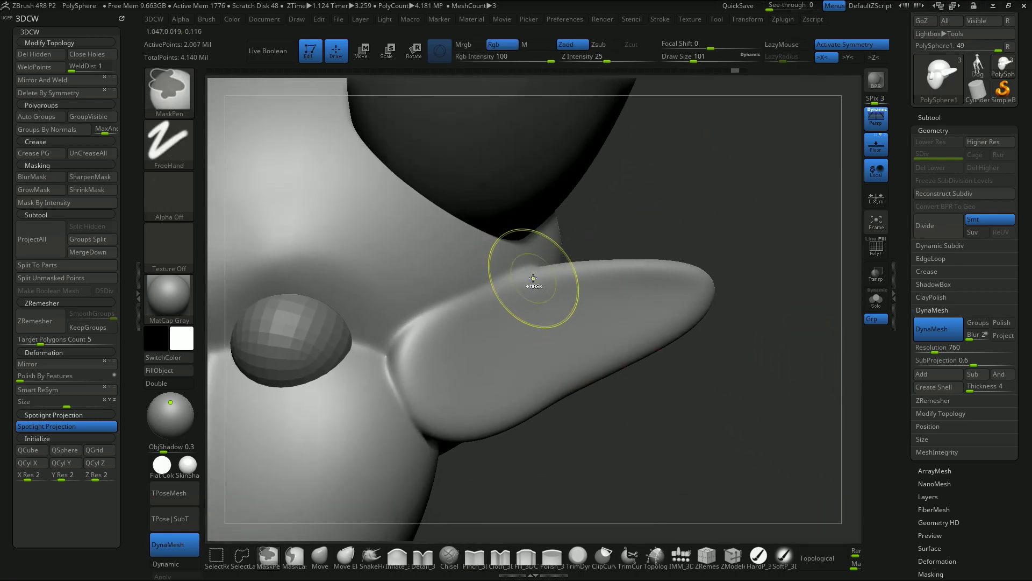
left_click_drag(677, 281, 579, 277)
left_click_drag(519, 297, 422, 345)
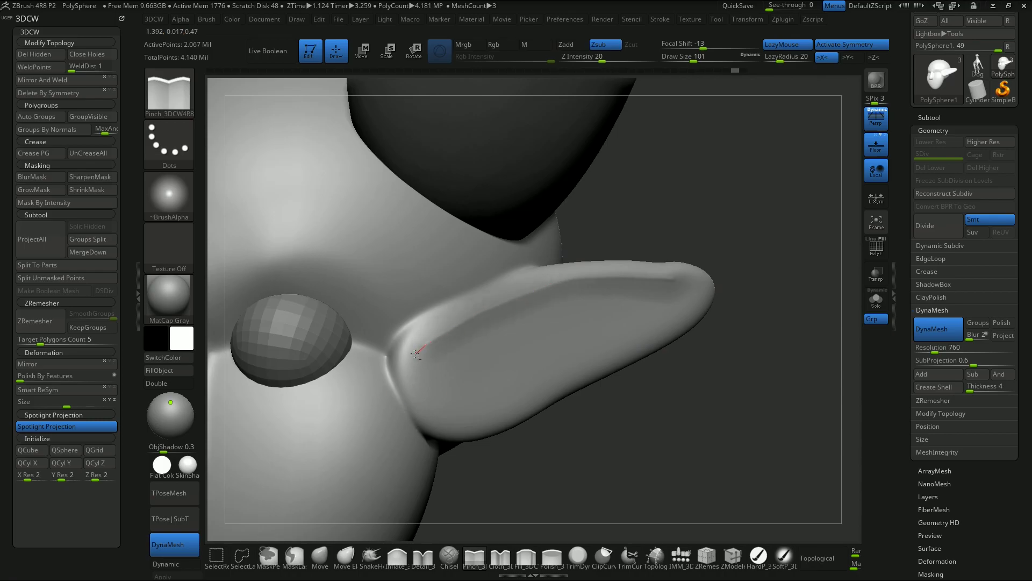
Undo the last ear strokes and soften the groove near the ear's root with draw size 54.
key("ctrl+z")
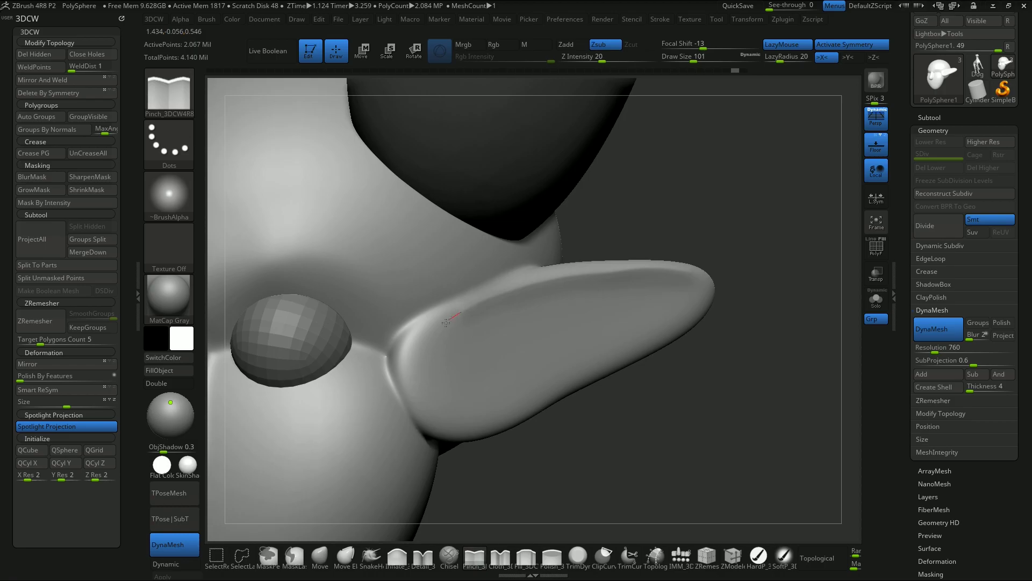
left_click_drag(404, 359, 399, 364)
key("ctrl+z")
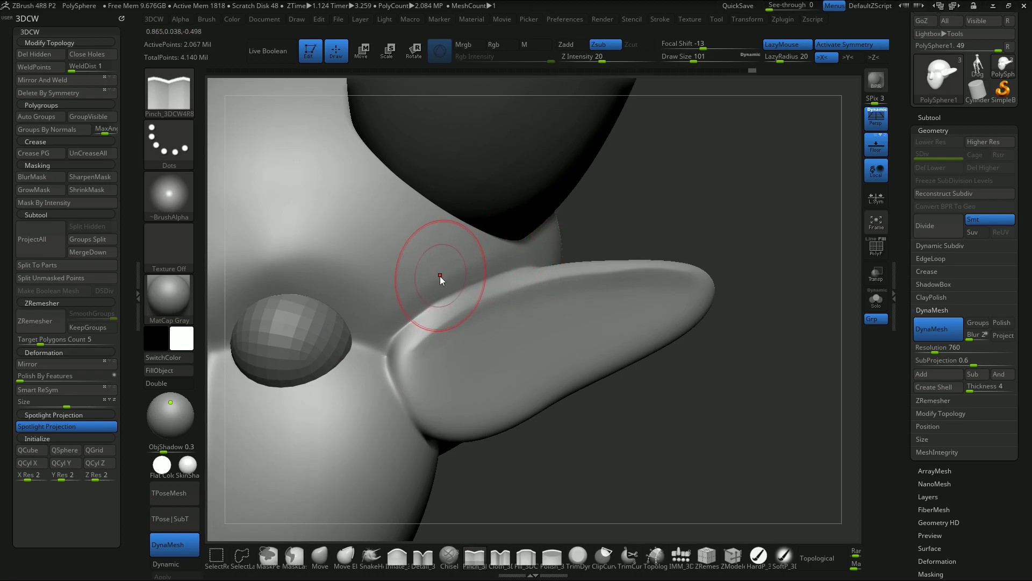
key("shift")
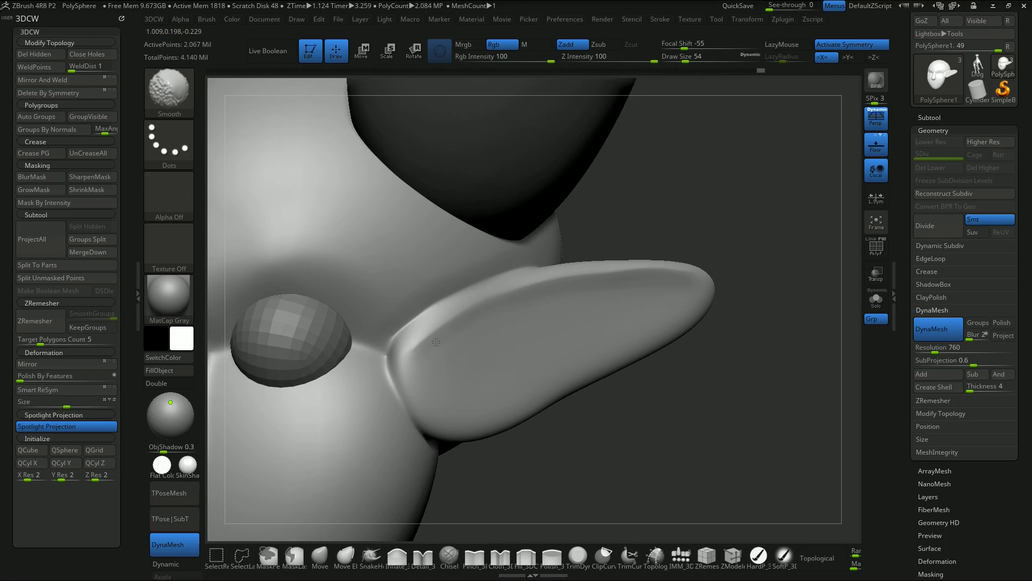
Pinch the crease where the nose meets the face, down its side and underneath, at draw size 54.
mouse_move(691, 318)
left_mouse_down()
mouse_move(642, 441)
mouse_move(742, 398)
mouse_move(719, 437)
left_mouse_up()
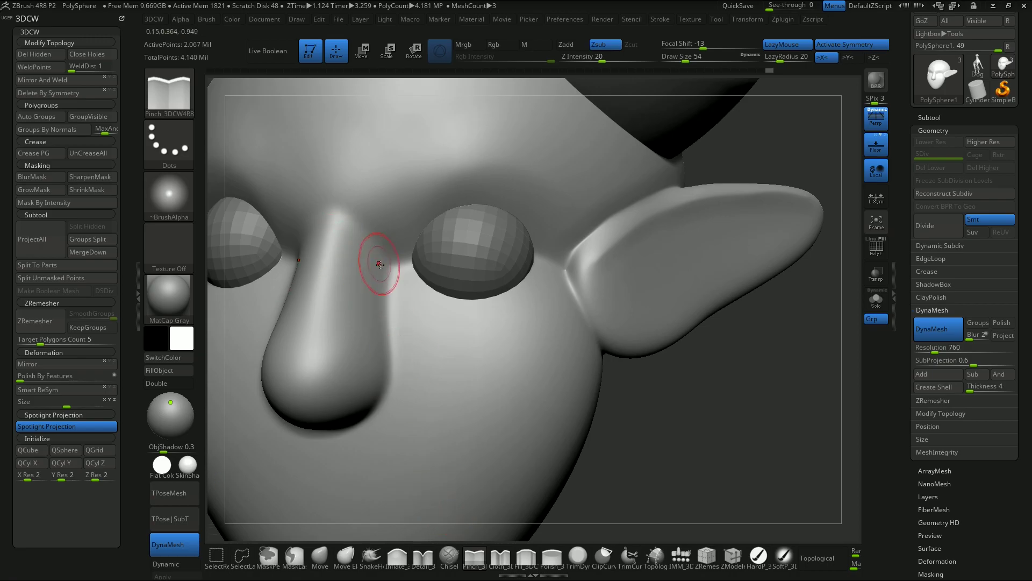
mouse_move(392, 277)
left_mouse_down()
mouse_move(392, 332)
mouse_move(386, 260)
mouse_move(395, 313)
left_mouse_up()
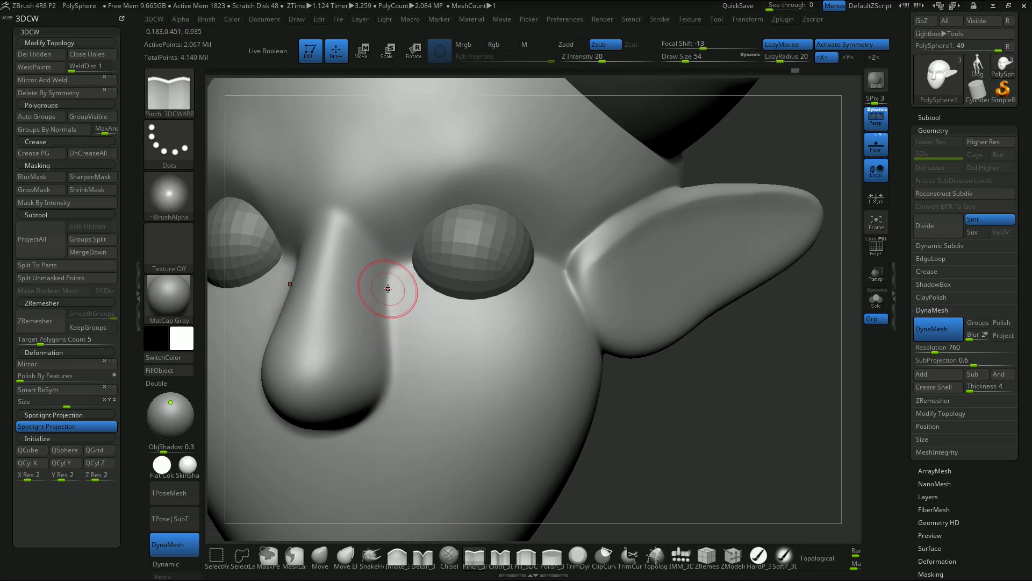
left_click_drag(670, 446, 695, 457)
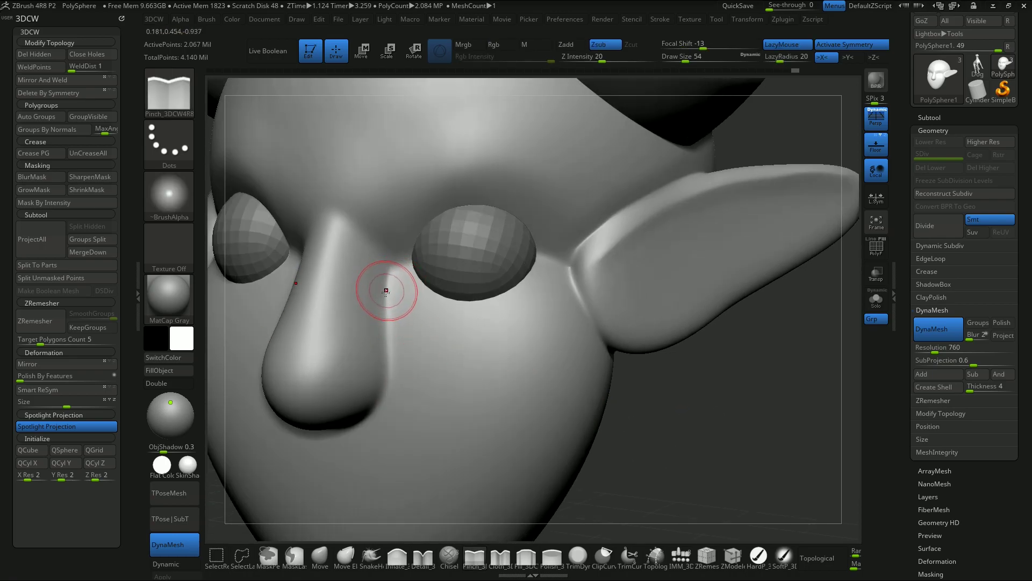
mouse_move(385, 294)
left_mouse_down()
mouse_move(384, 400)
mouse_move(360, 425)
left_mouse_up()
left_click_drag(665, 409, 704, 462)
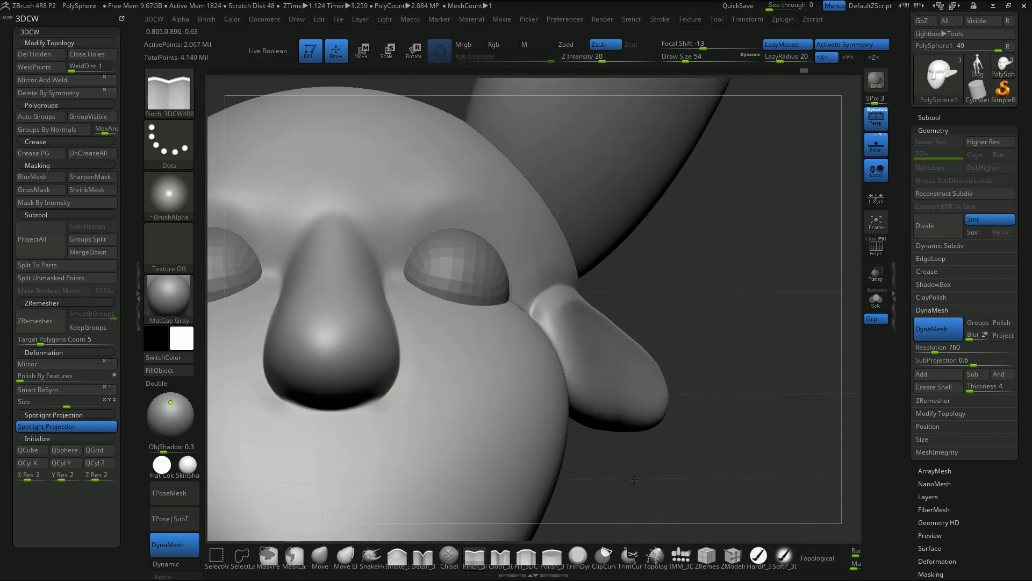
left_click_drag(636, 482, 598, 448)
mouse_move(289, 393)
left_mouse_down()
mouse_move(345, 389)
mouse_move(396, 363)
left_mouse_up()
left_click_drag(756, 317, 468, 325)
Smooth the pinched crease beside and beneath the nose.
key("shift")
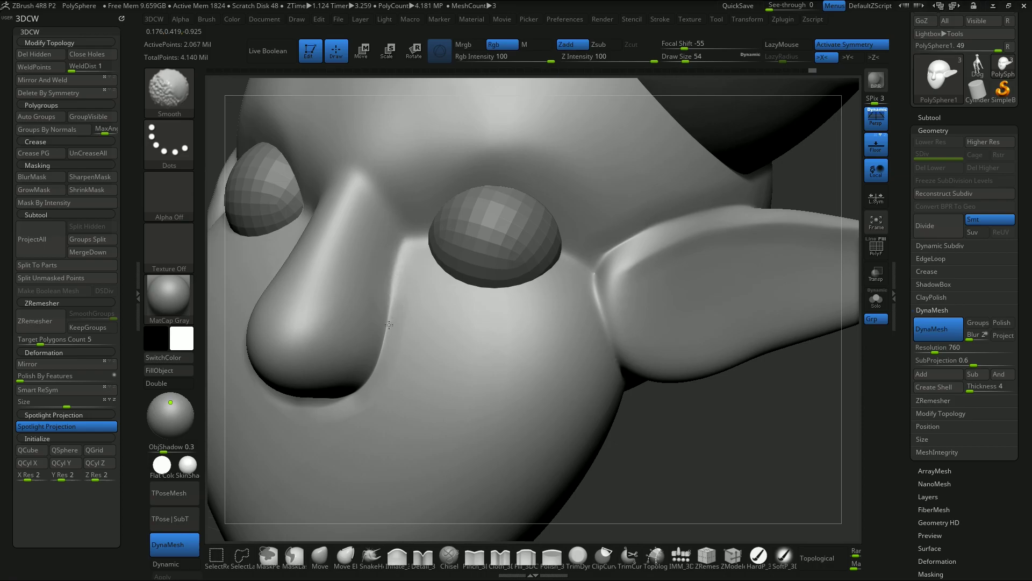
left_click_drag(388, 332, 382, 350, "shift")
left_click_drag(686, 445, 672, 312)
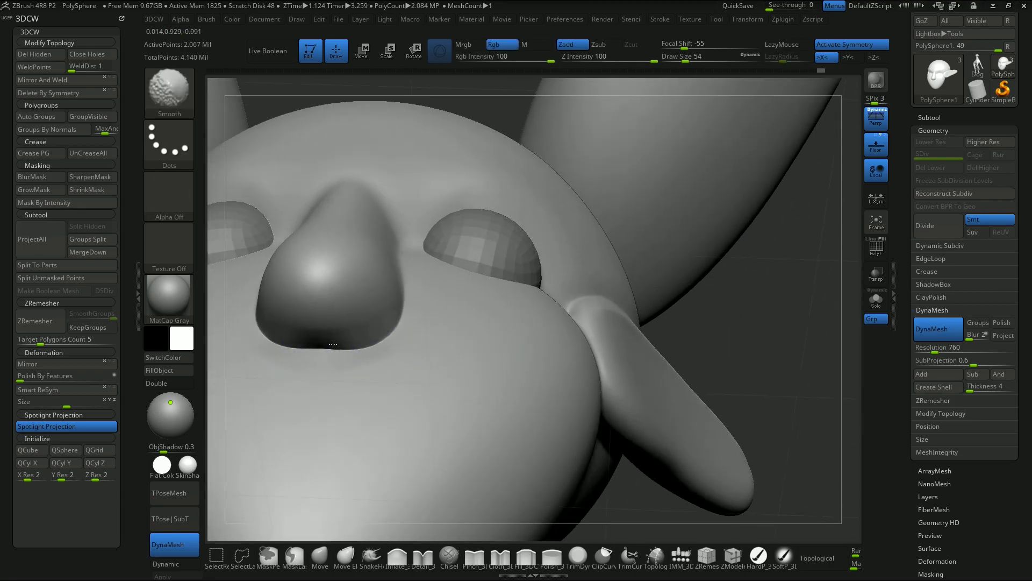
left_click_drag(372, 349, 391, 344, "shift")
Carve an eye socket line from the nose side over the eye to the ear with the Pinch brush at draw size 104.
mouse_move(808, 348)
left_mouse_down()
mouse_move(812, 387)
mouse_move(778, 389)
mouse_move(746, 374)
mouse_move(551, 356)
left_mouse_up()
key("s")
mouse_move(613, 409)
left_mouse_down()
mouse_move(659, 422)
mouse_move(651, 402)
left_mouse_up()
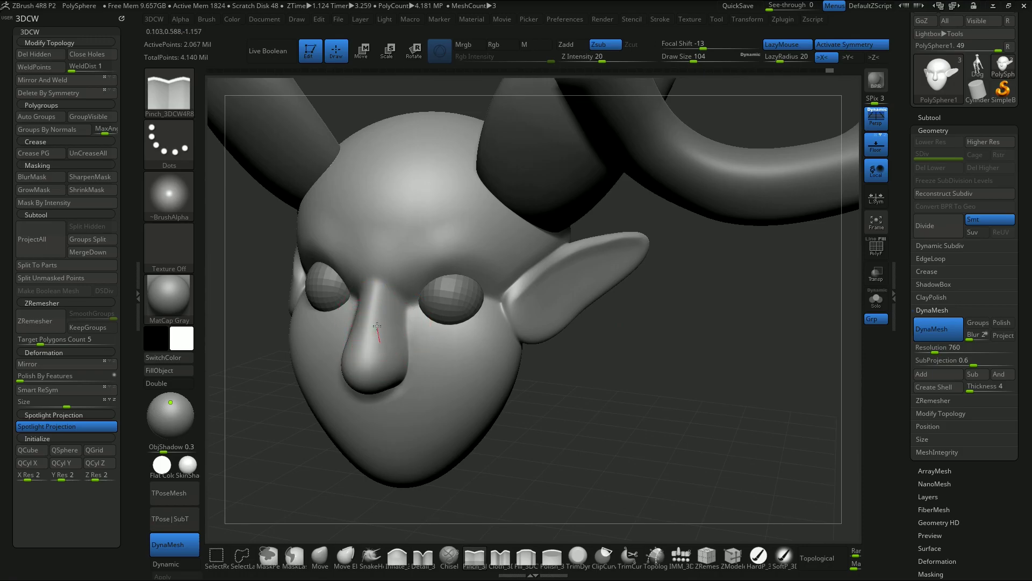
mouse_move(380, 311)
left_mouse_down()
mouse_move(396, 285)
mouse_move(438, 261)
mouse_move(519, 271)
left_mouse_up()
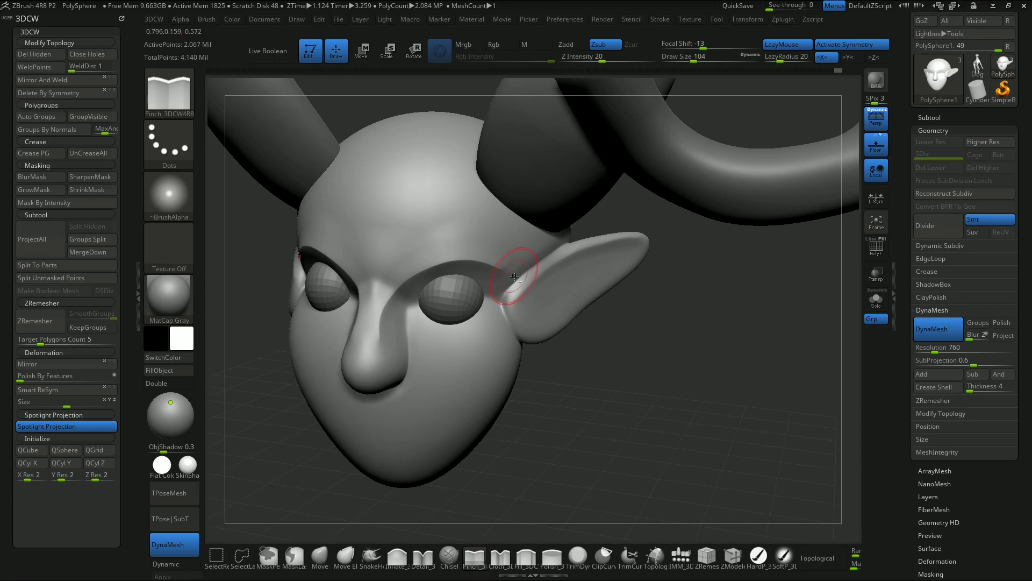
Smooth the carved brow line near the ear, the front of the nose and the nose bridge.
left_click_drag(633, 414, 618, 376)
mouse_move(507, 277)
left_mouse_down("shift")
mouse_move(473, 255)
mouse_move(473, 273)
left_mouse_up("shift")
left_click_drag(369, 359, 378, 332, "shift")
left_click_drag(371, 279, 376, 271, "shift")
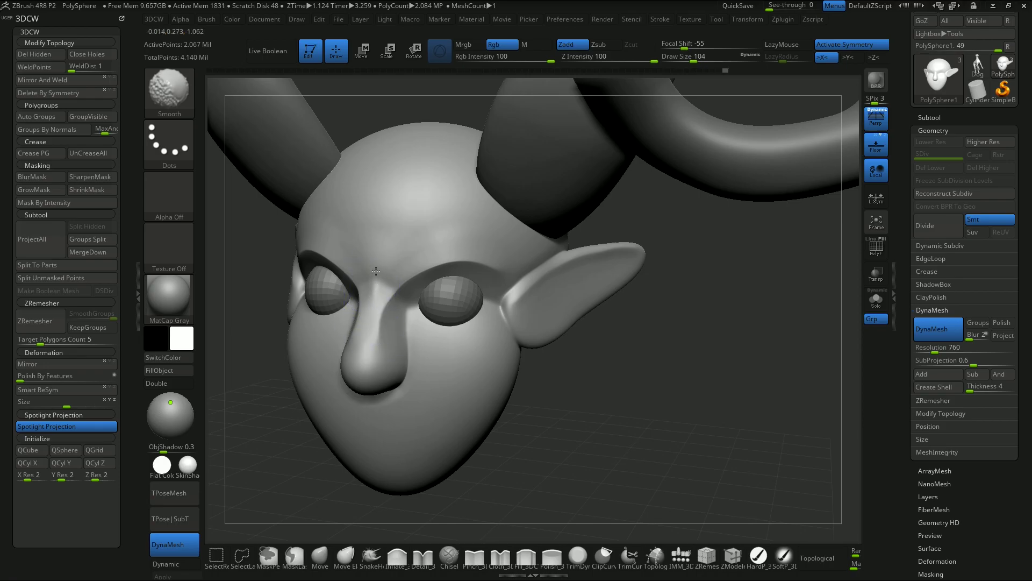
Flatten and blend the area between the brows and the nose bridge with the Polish_3DCW4R8 brush at draw size 104.
mouse_move(578, 405)
left_mouse_down()
mouse_move(613, 403)
mouse_move(695, 443)
mouse_move(745, 421)
mouse_move(743, 435)
left_mouse_up()
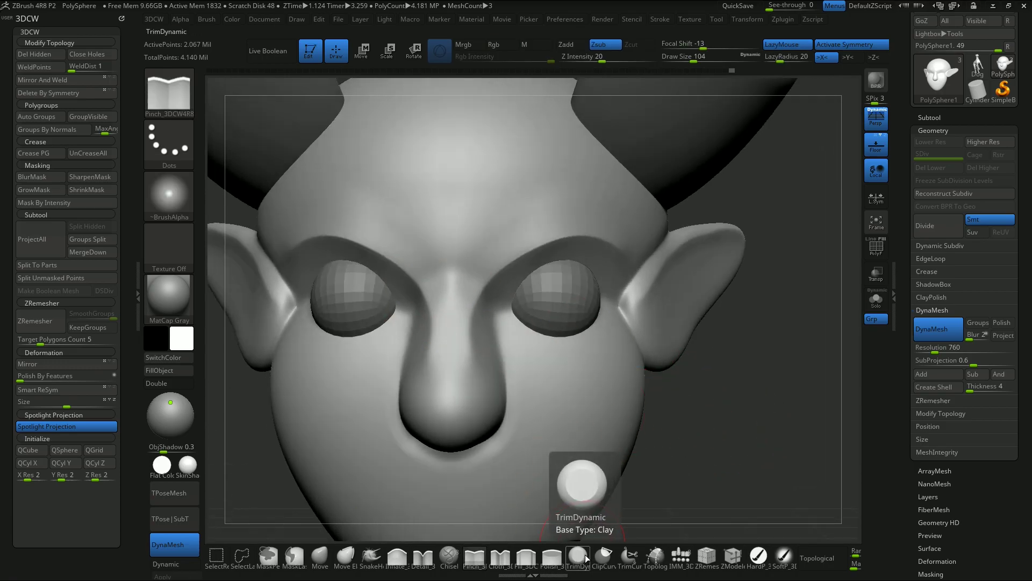
left_click(553, 558)
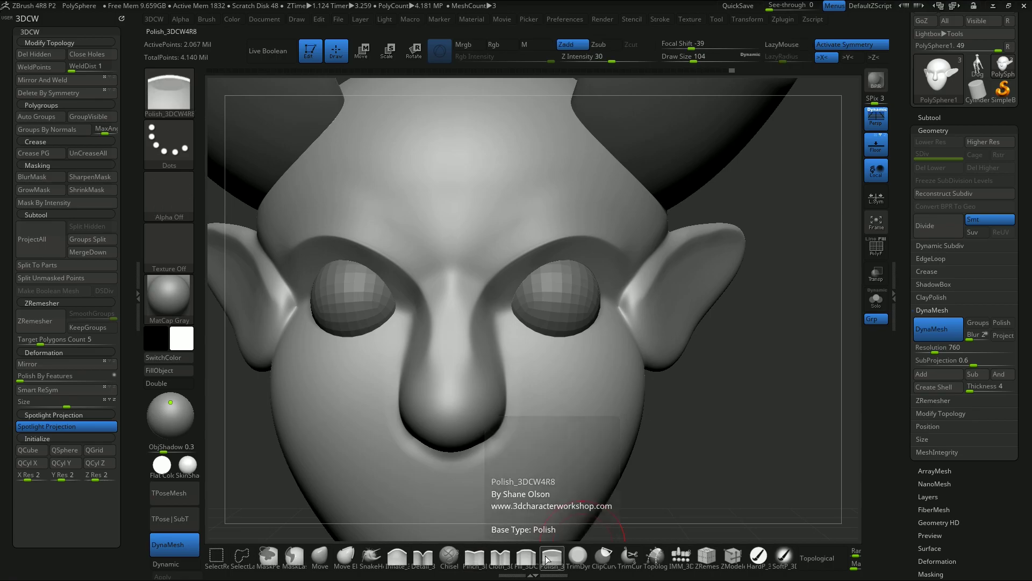
mouse_move(430, 250)
left_mouse_down()
mouse_move(452, 266)
mouse_move(449, 285)
mouse_move(440, 270)
mouse_move(438, 281)
mouse_move(462, 231)
mouse_move(456, 246)
left_mouse_up()
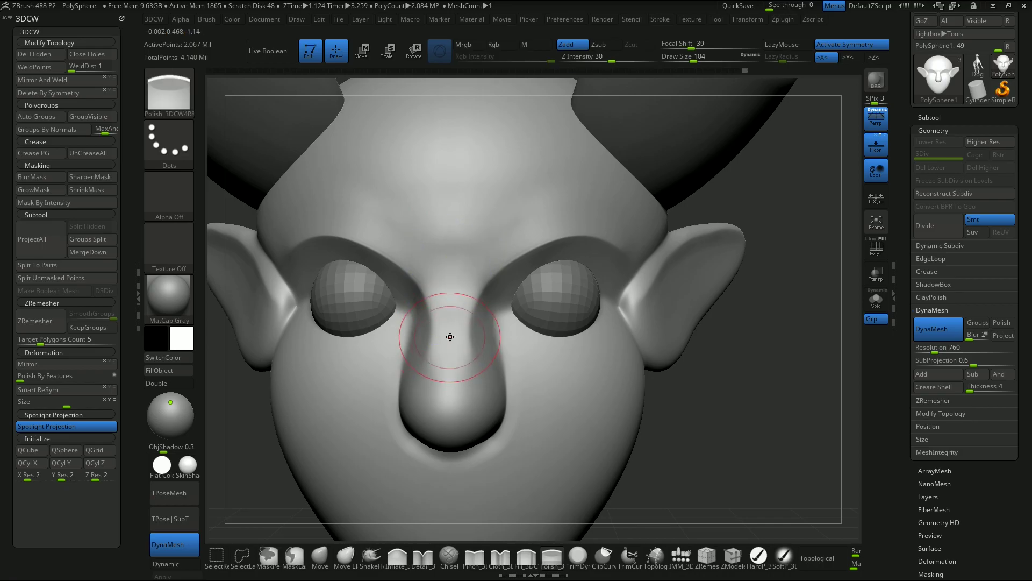
mouse_move(768, 420)
left_mouse_down()
mouse_move(464, 341)
mouse_move(450, 348)
mouse_move(451, 285)
left_mouse_up()
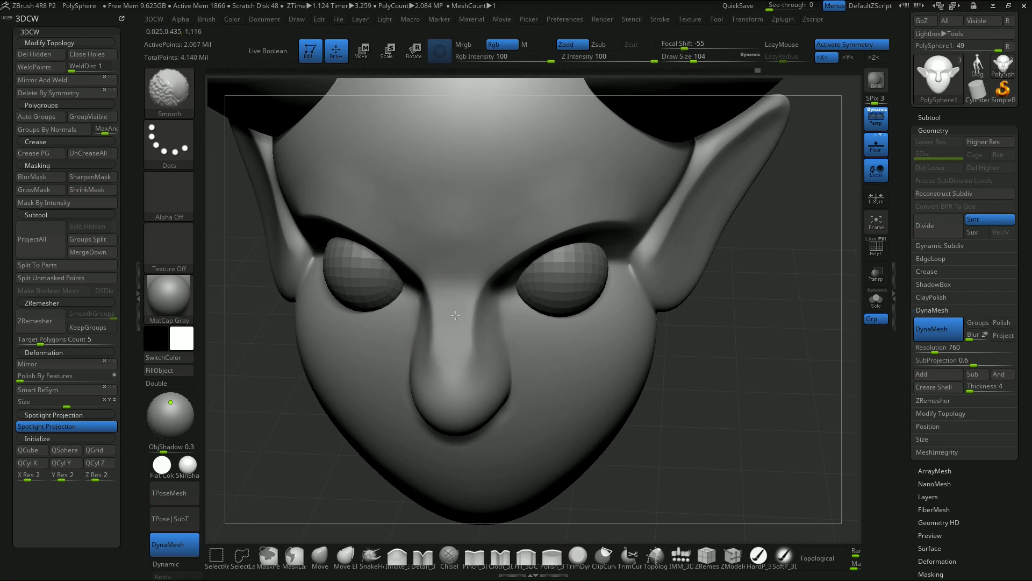
mouse_move(714, 385)
left_mouse_down()
mouse_move(743, 389)
mouse_move(733, 330)
left_mouse_up()
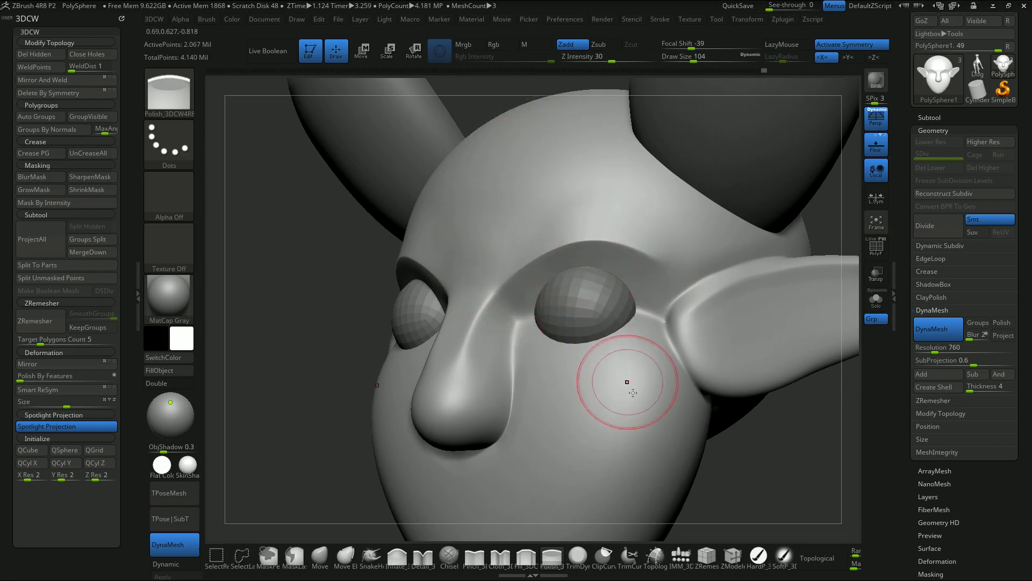
mouse_move(799, 473)
left_mouse_down()
mouse_move(686, 384)
mouse_move(716, 394)
left_mouse_up()
left_click_drag(739, 350, 726, 375)
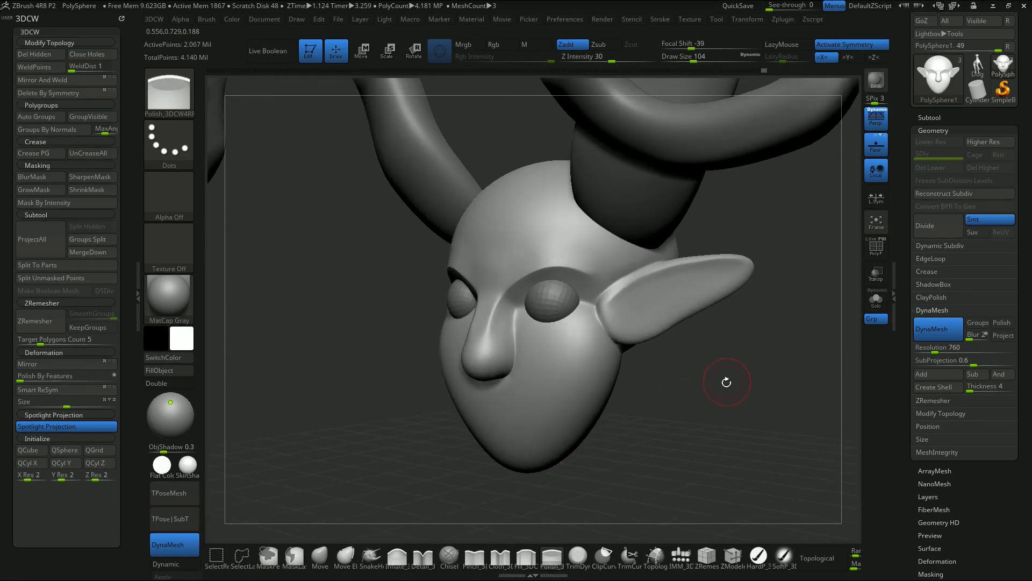